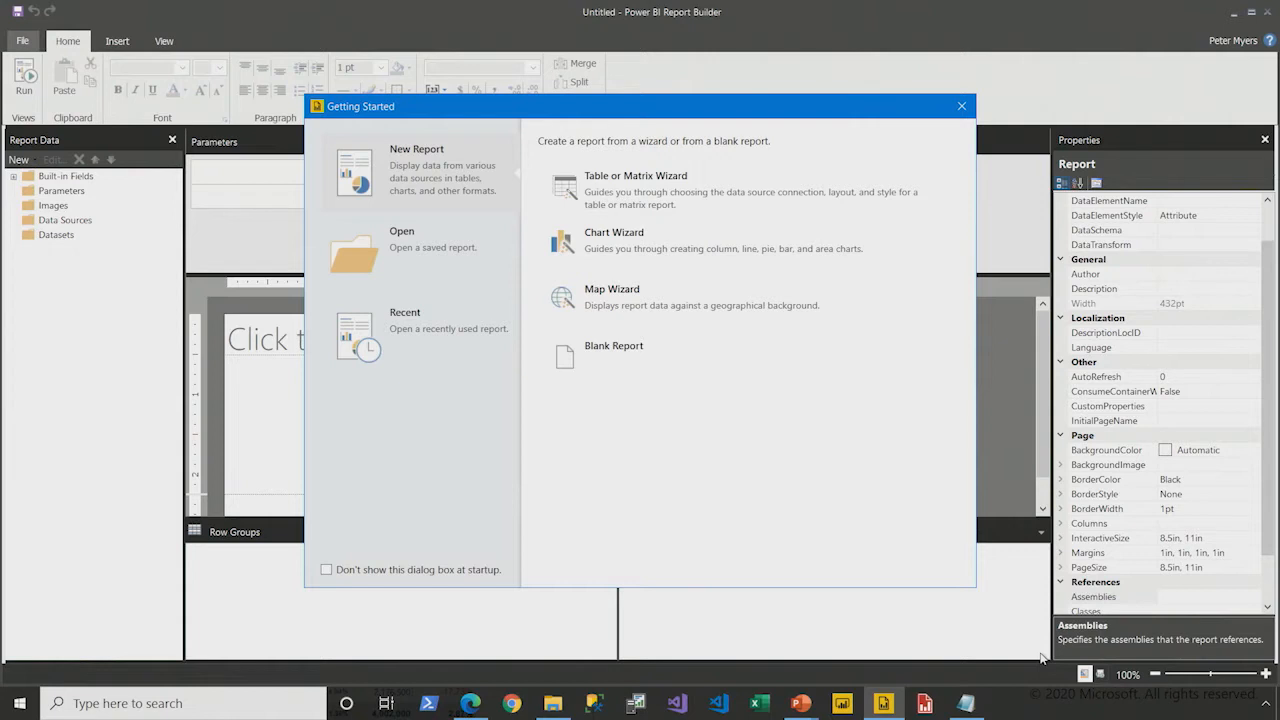
Step: Open the recently used Report Template.rdl and enlarge the report design area by shrinking the Parameters and grouping panes
click(368, 337)
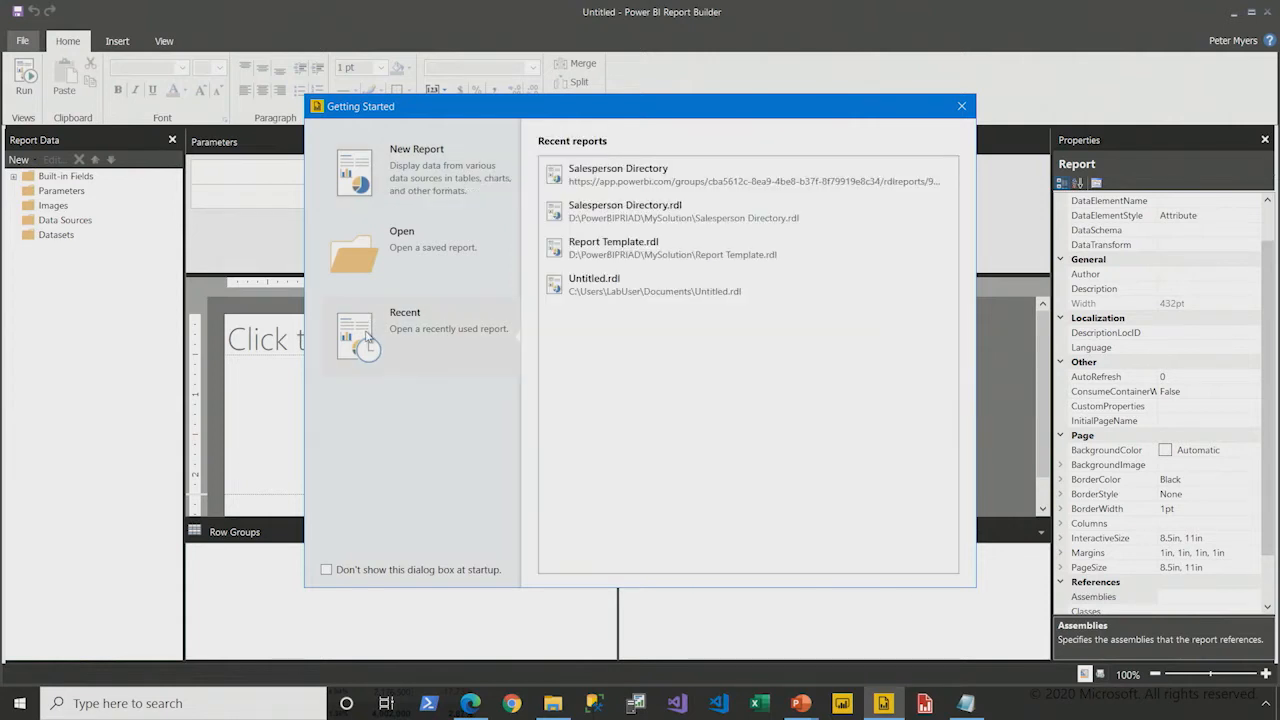
click(640, 247)
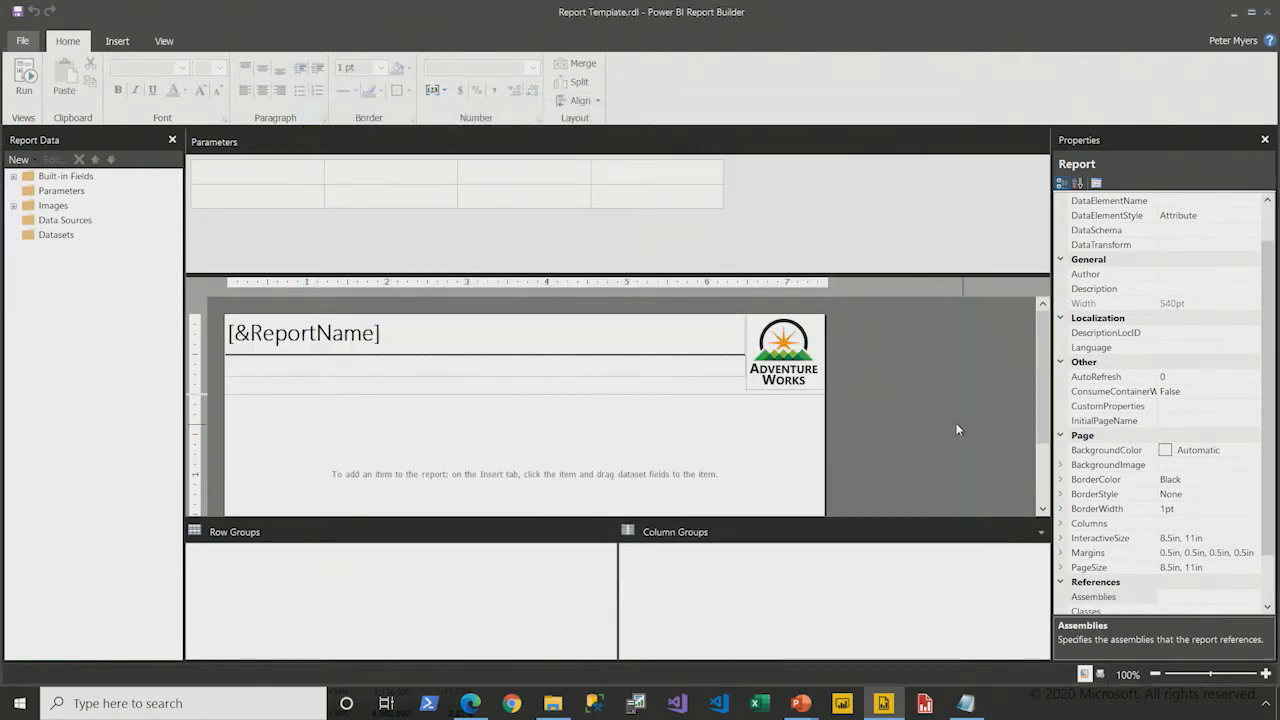
drag(838, 276, 832, 216)
drag(850, 521, 849, 593)
Step: Save a copy of the report on this PC as Sales Performance in the MySolution folder
click(22, 41)
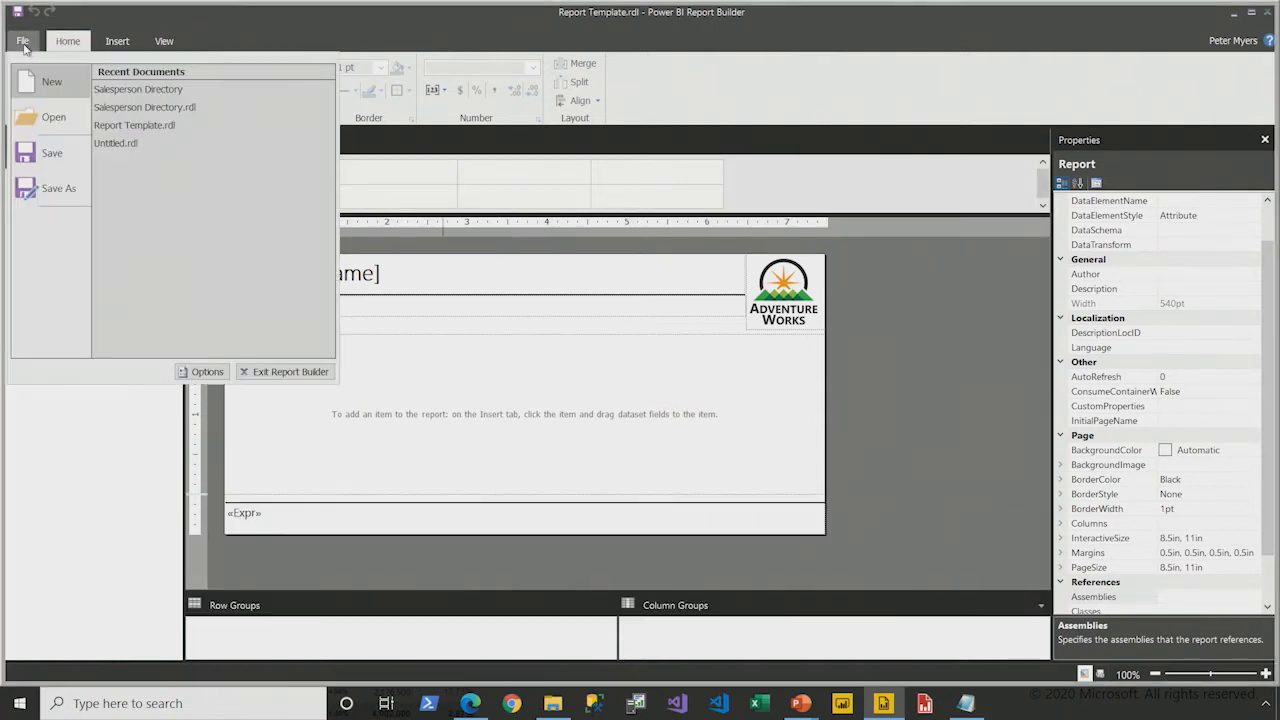
mouse_move(60, 200)
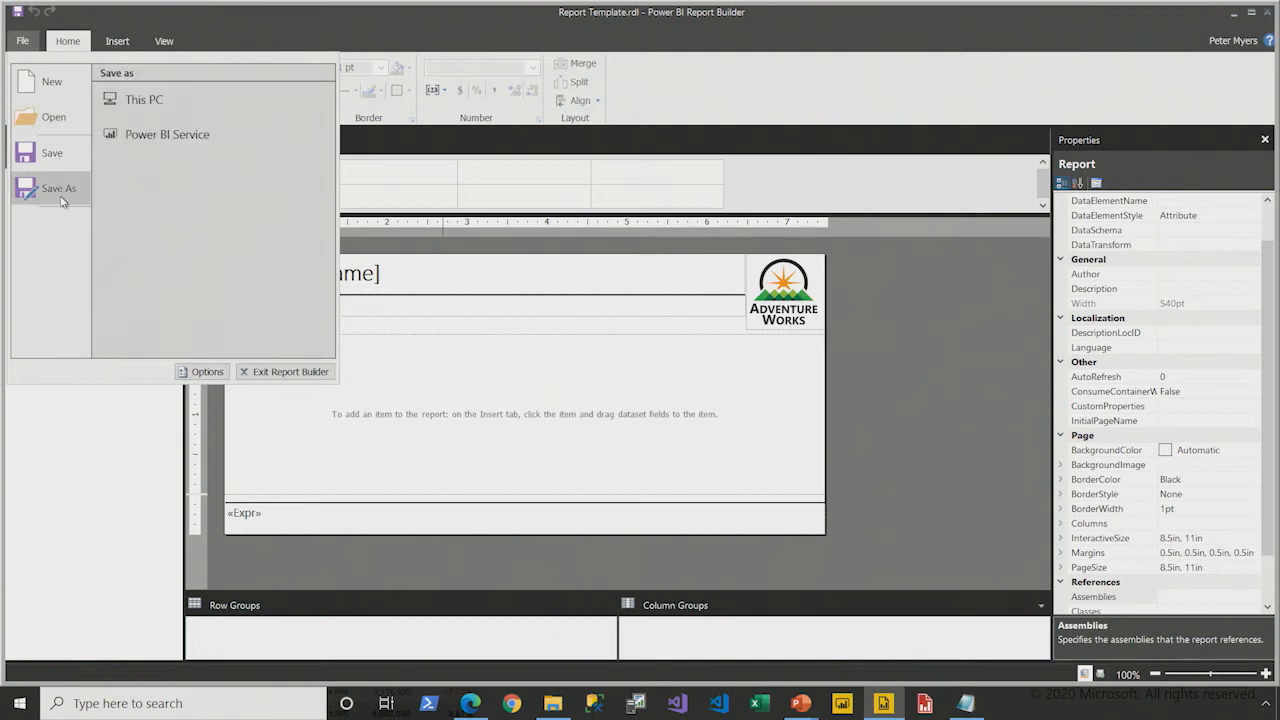
click(161, 100)
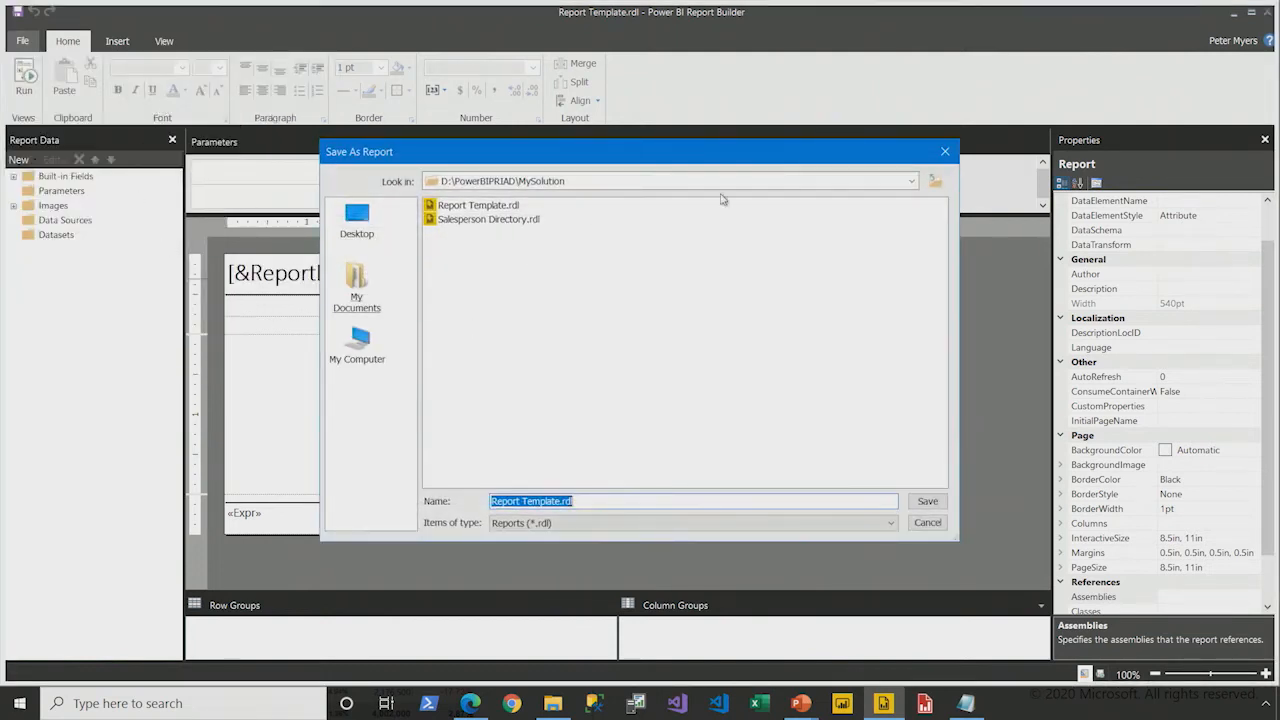
text(Sales Performance)
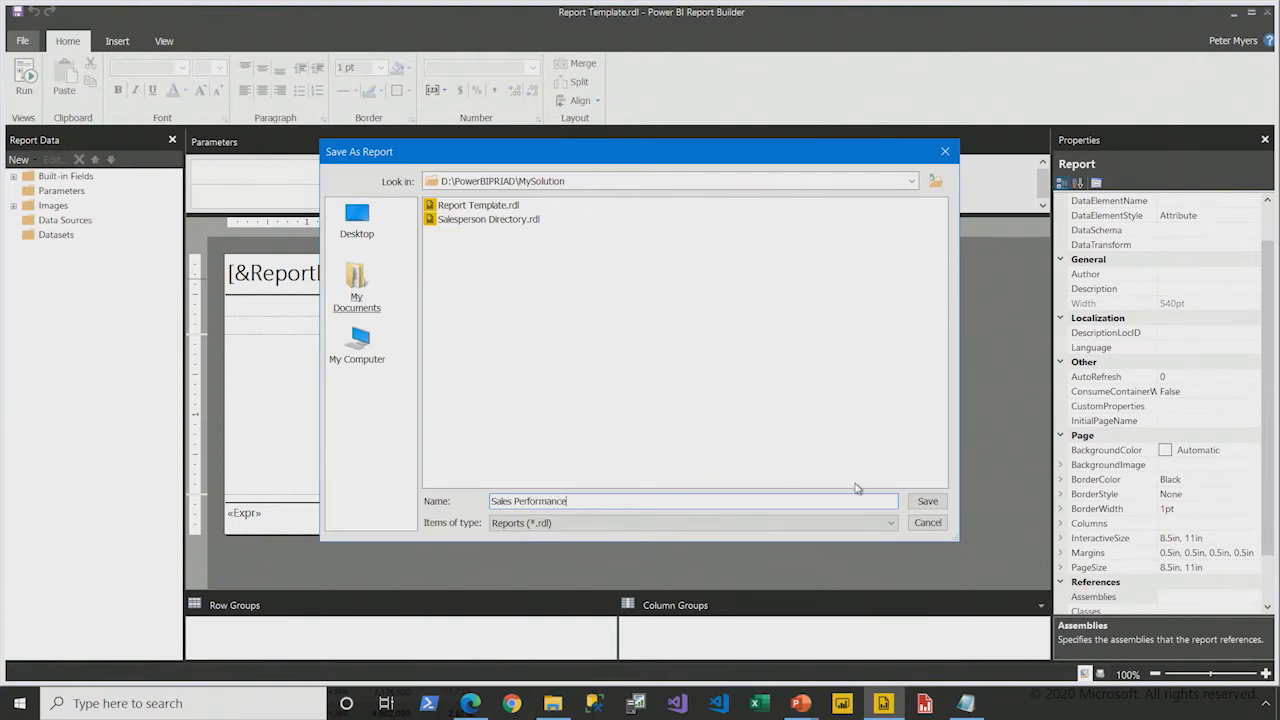
click(927, 501)
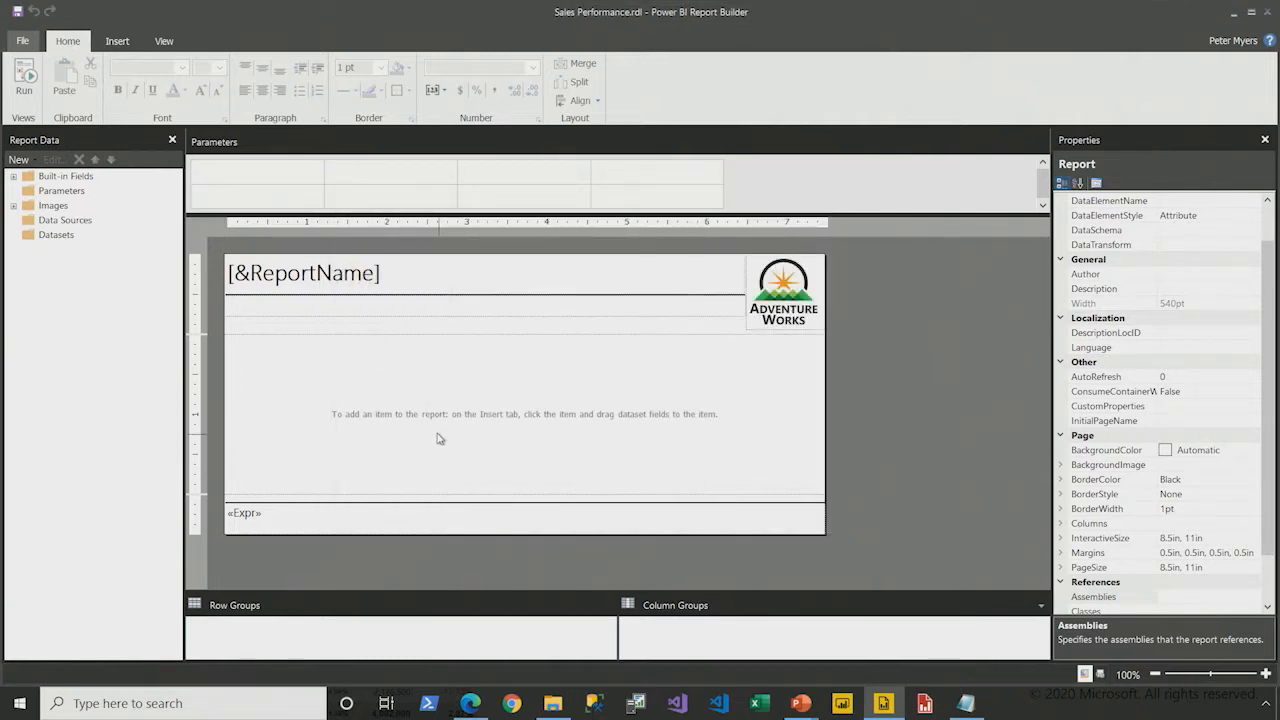
Step: Switch to the Power BI service in the browser and view the Sales analysis report in the PRIAD workspace
click(481, 699)
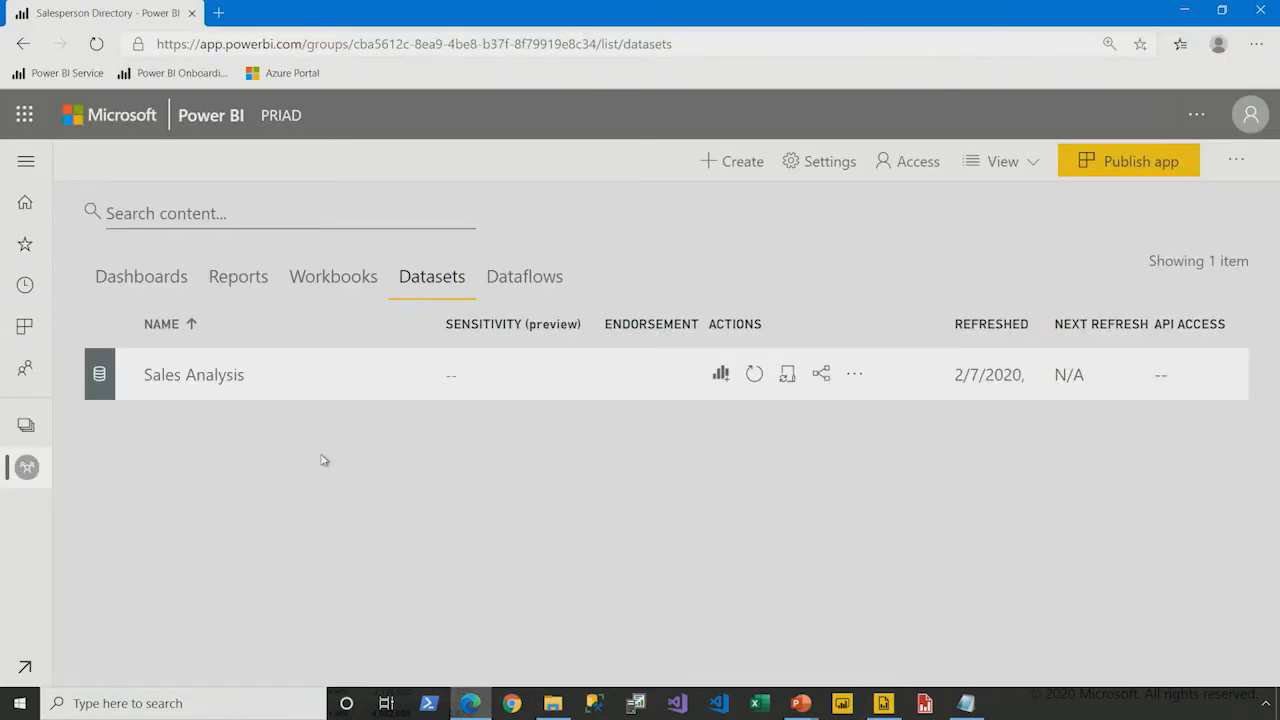
click(222, 277)
click(258, 392)
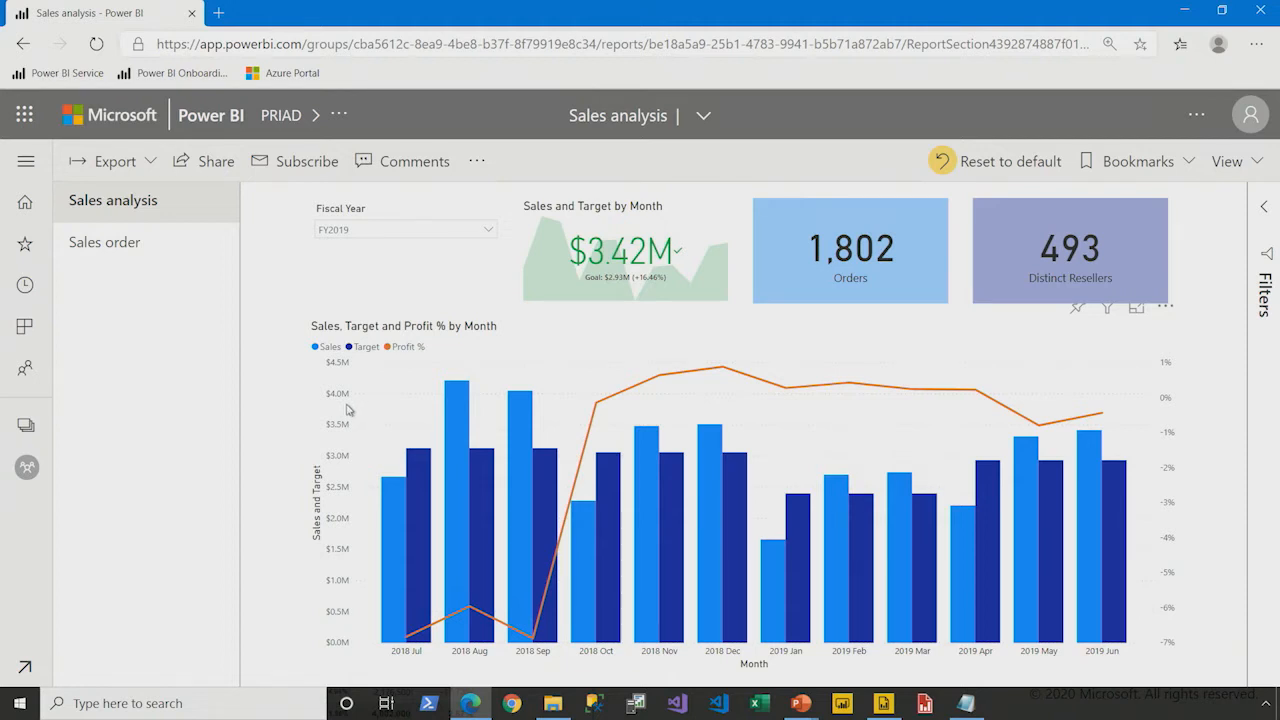
Step: Return to the PRIAD workspace and open the settings of the Sales Analysis dataset
click(276, 118)
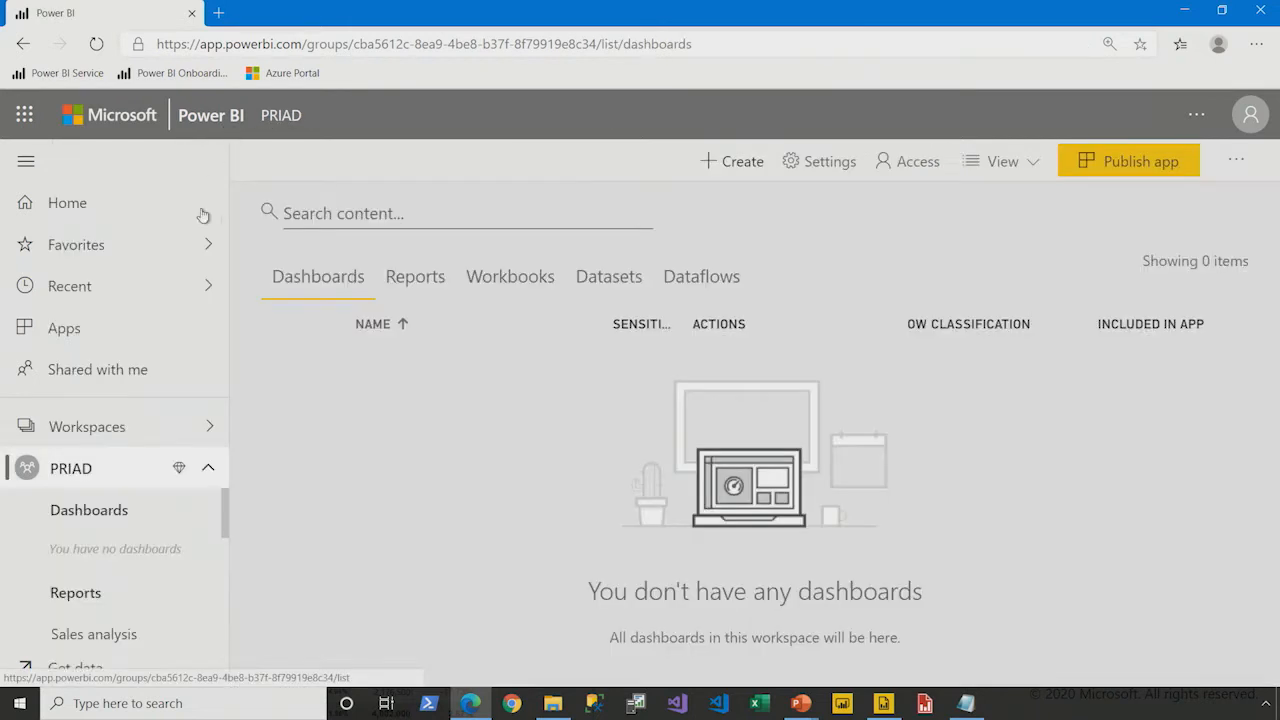
click(603, 278)
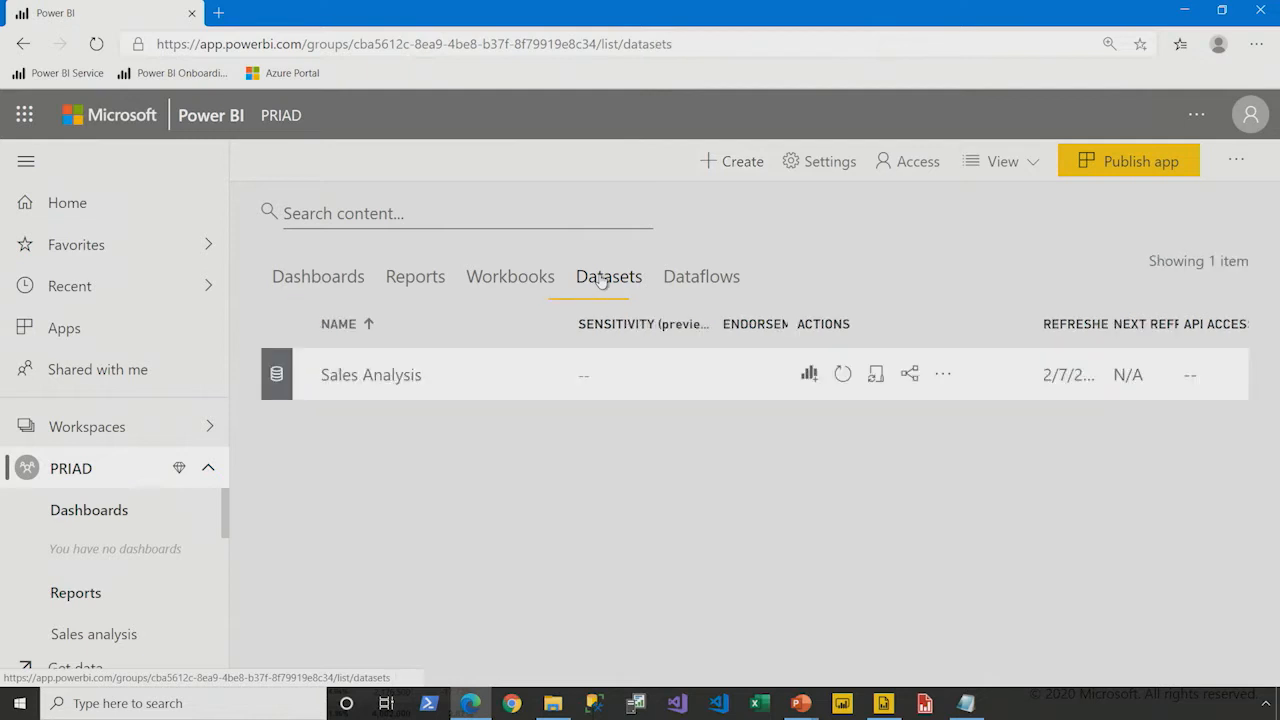
click(943, 374)
click(872, 343)
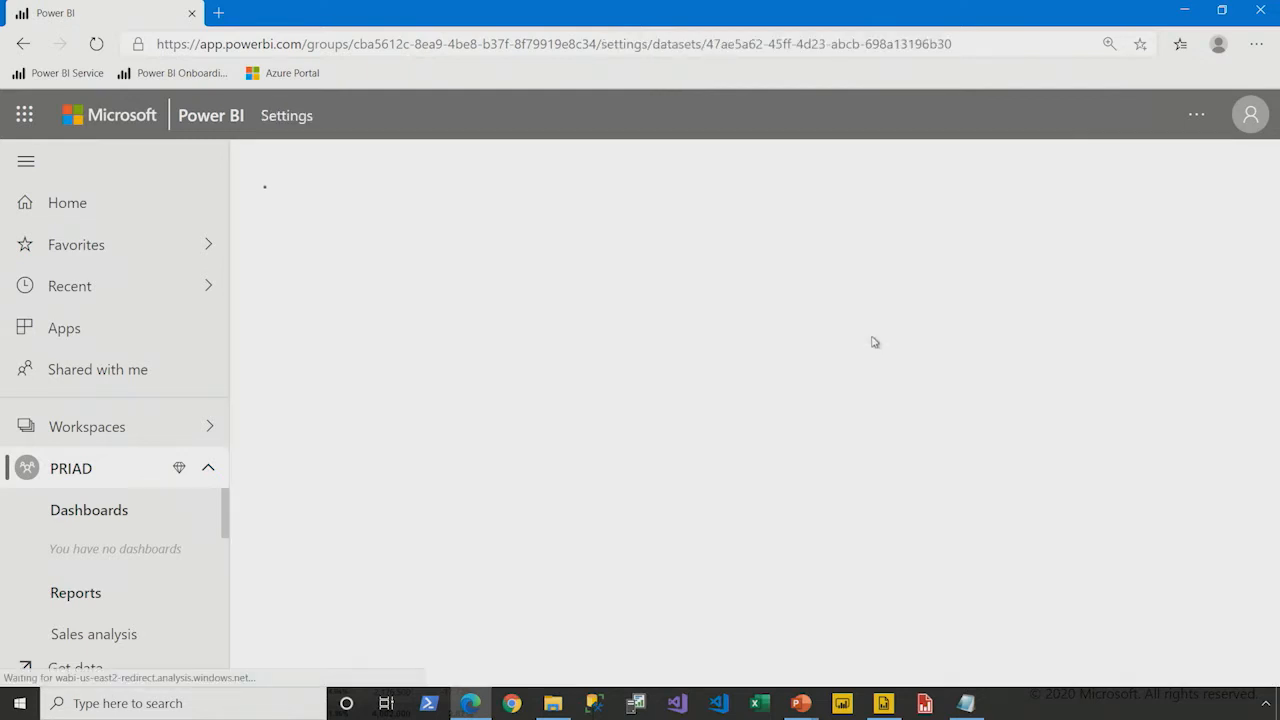
Step: Copy the connection string from the Sales Analysis dataset's server settings
scroll(820, 476, down, 1)
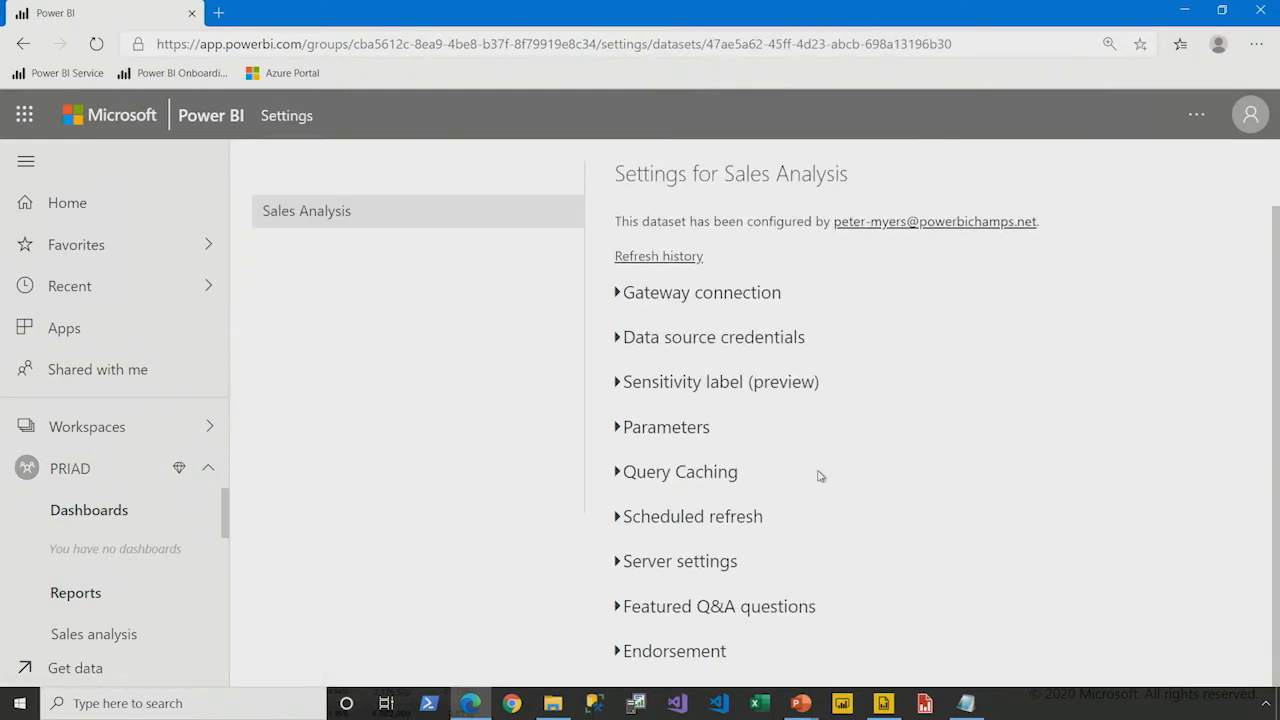
click(622, 562)
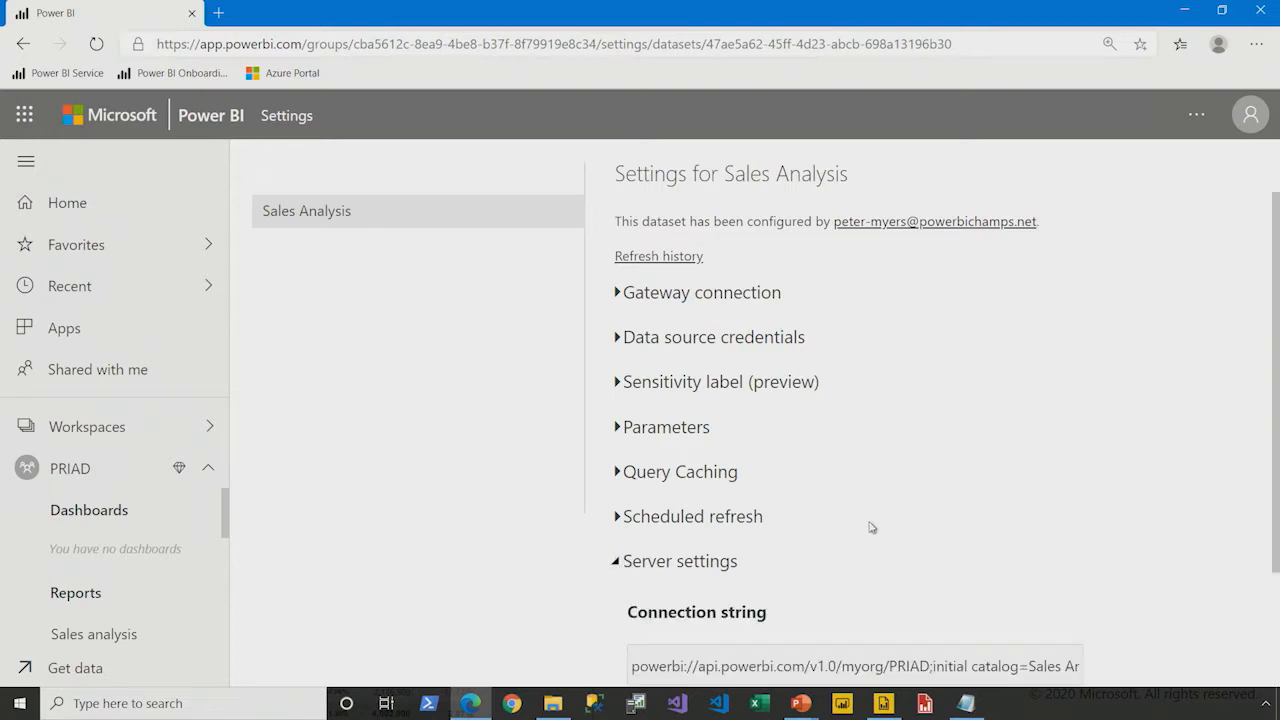
scroll(865, 520, down, 1)
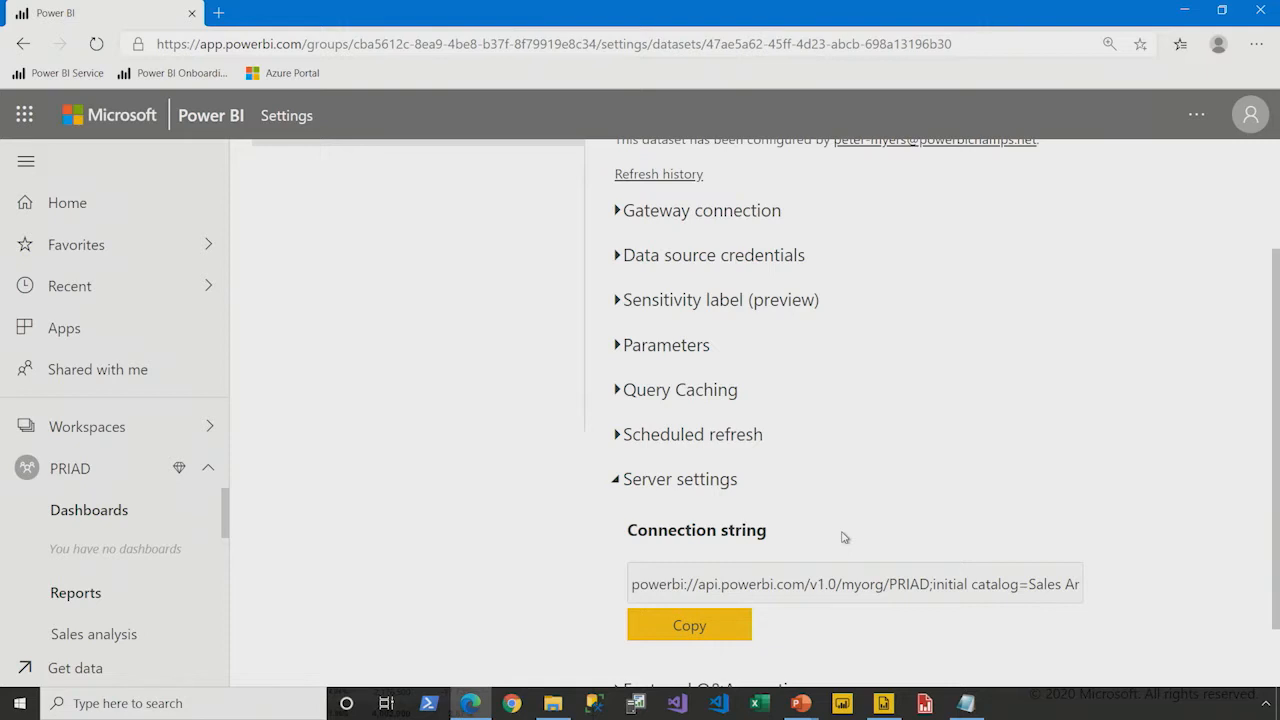
click(704, 630)
Step: Switch to Power BI Report Builder and define a new data source named SalesAnalysis with connection type Microsoft SQL Server Analysis Services
click(883, 705)
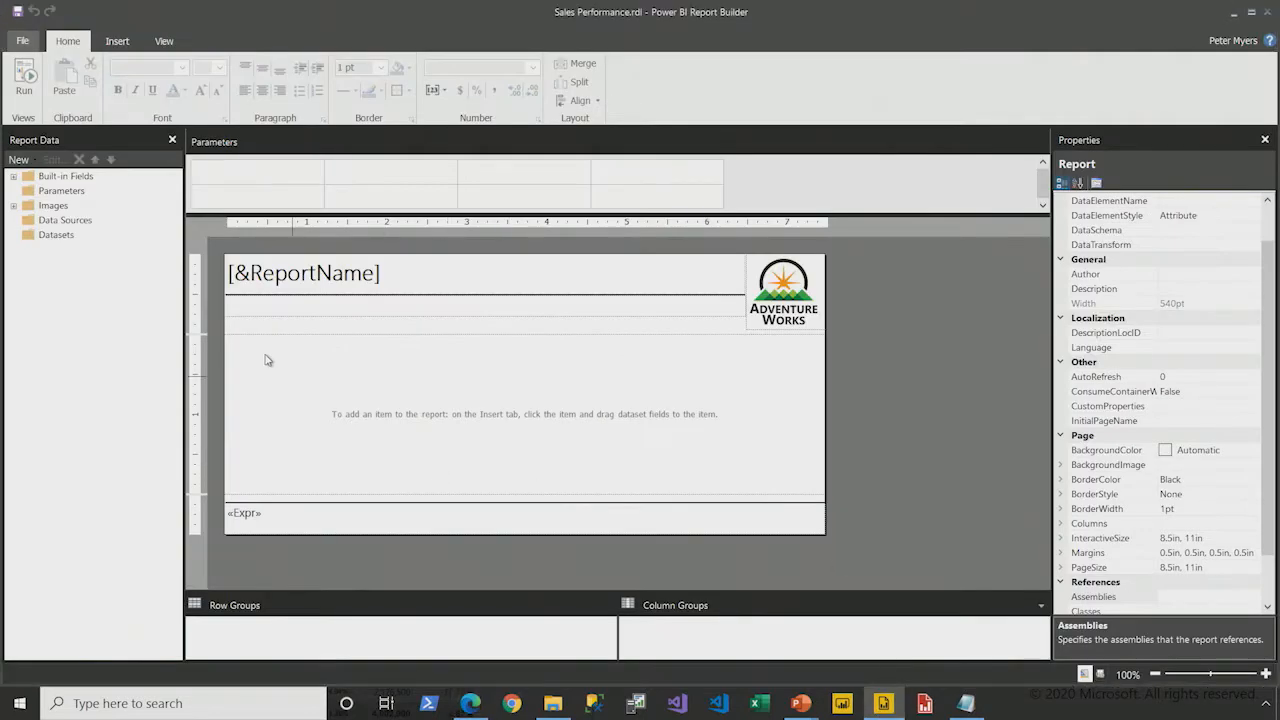
right_click(71, 224)
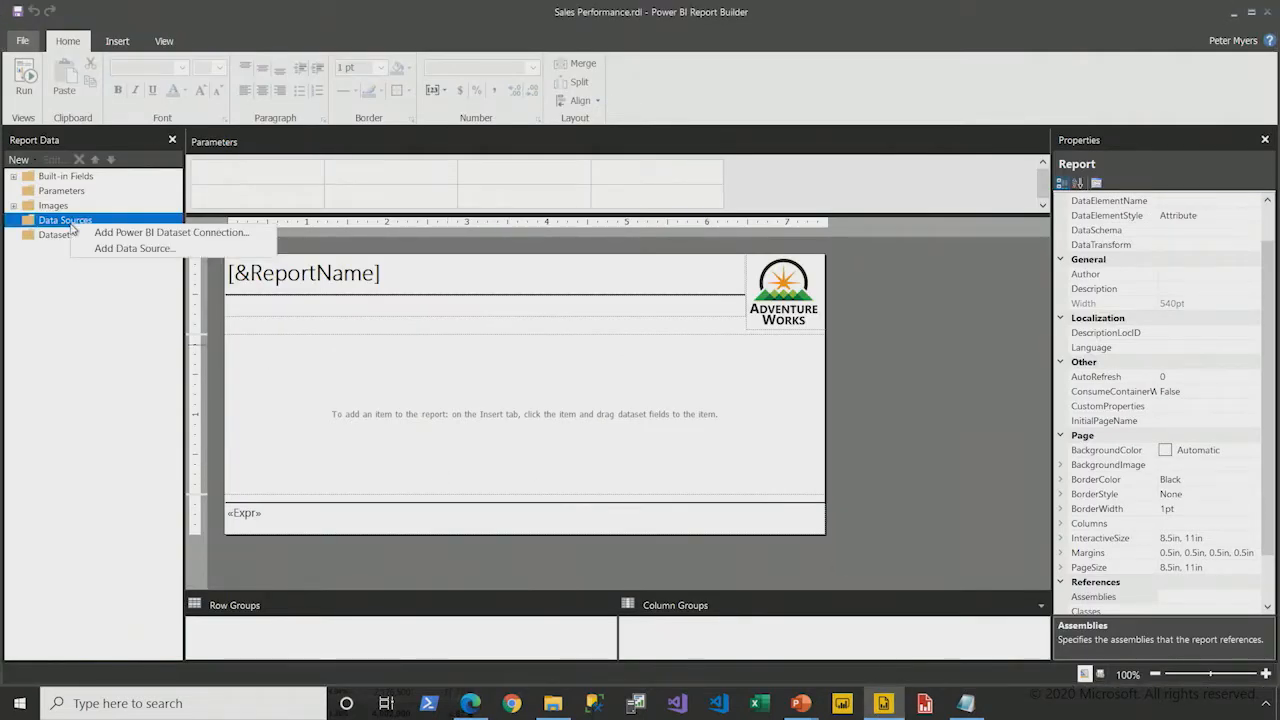
click(240, 248)
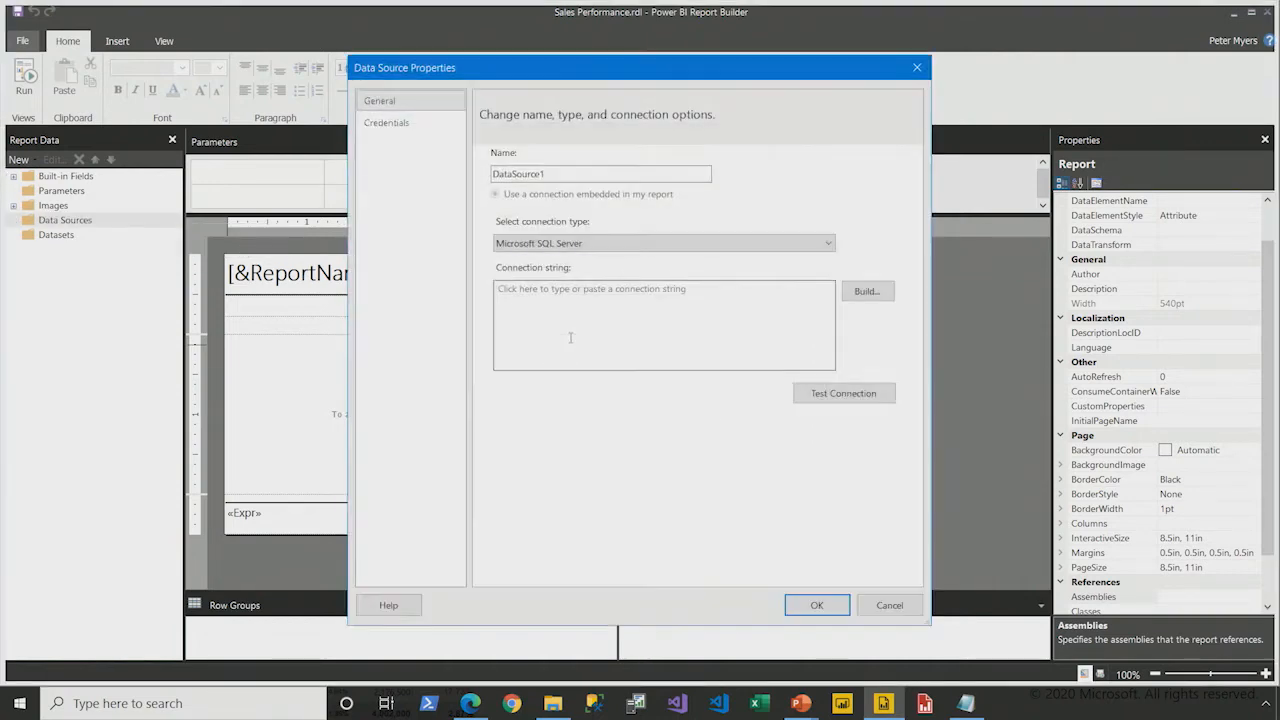
click(645, 245)
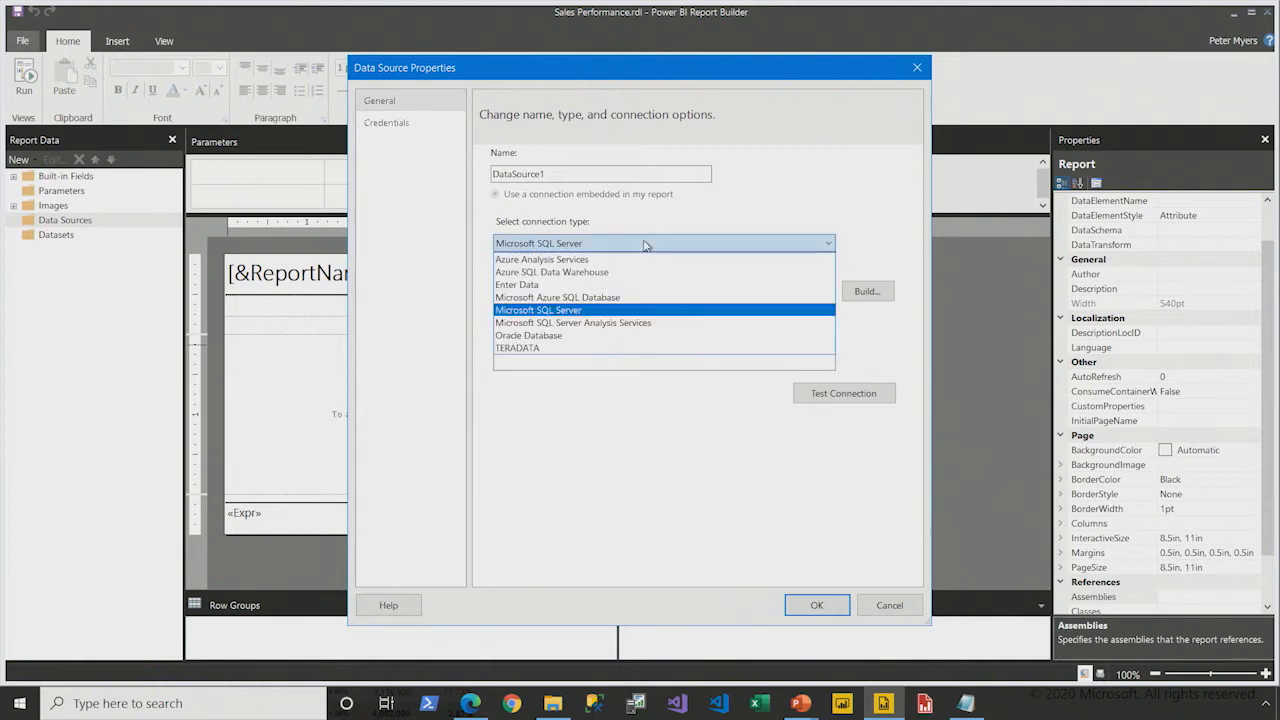
click(643, 323)
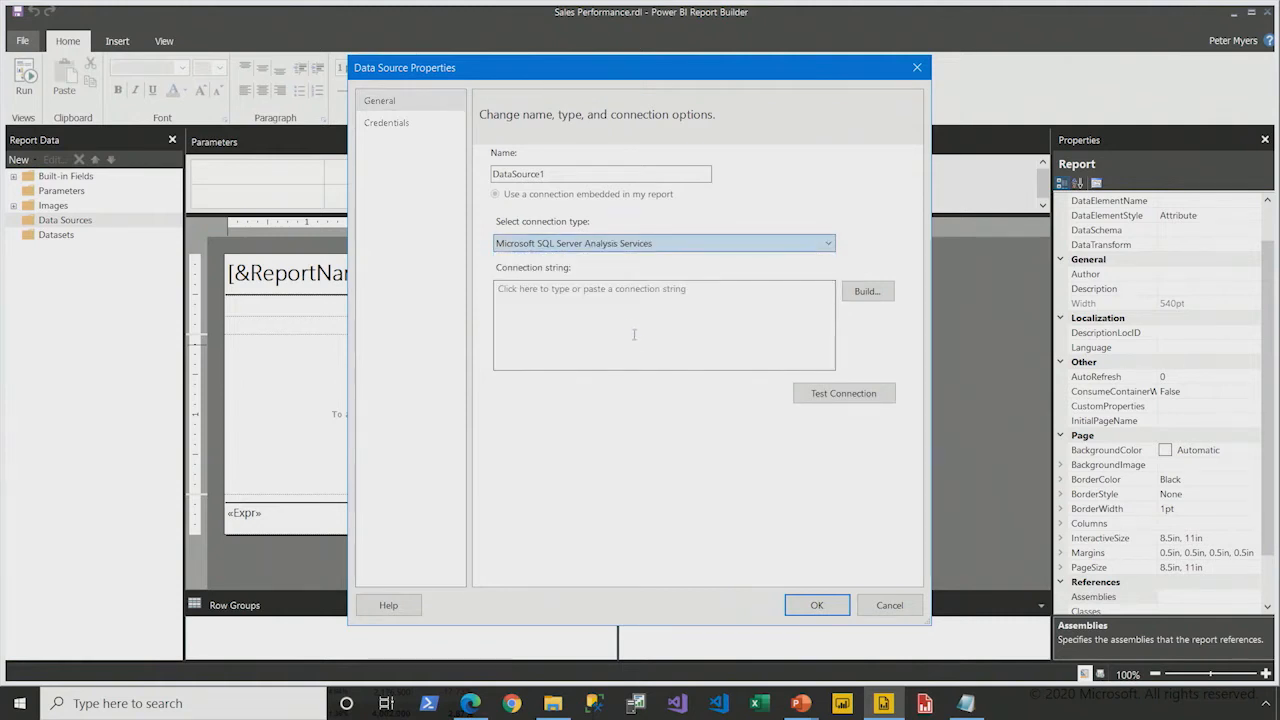
double_click(531, 174)
text(Sales)
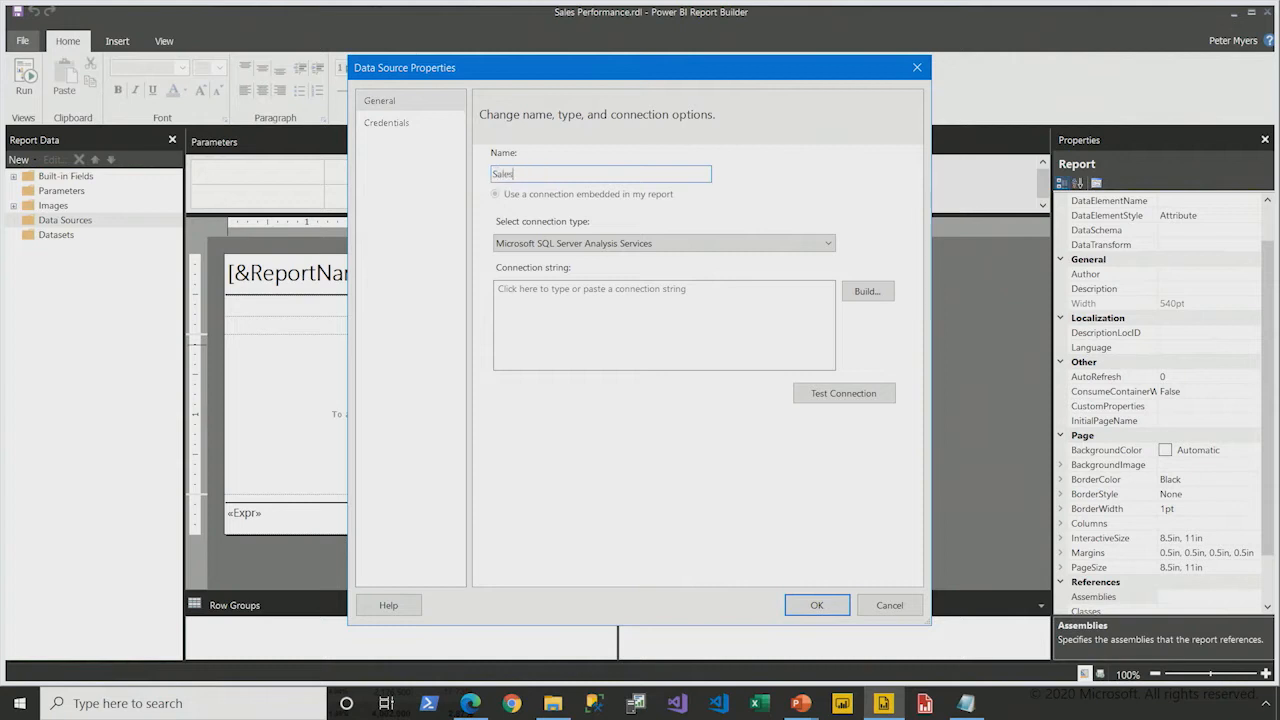
text(Analysis)
key(Tab)
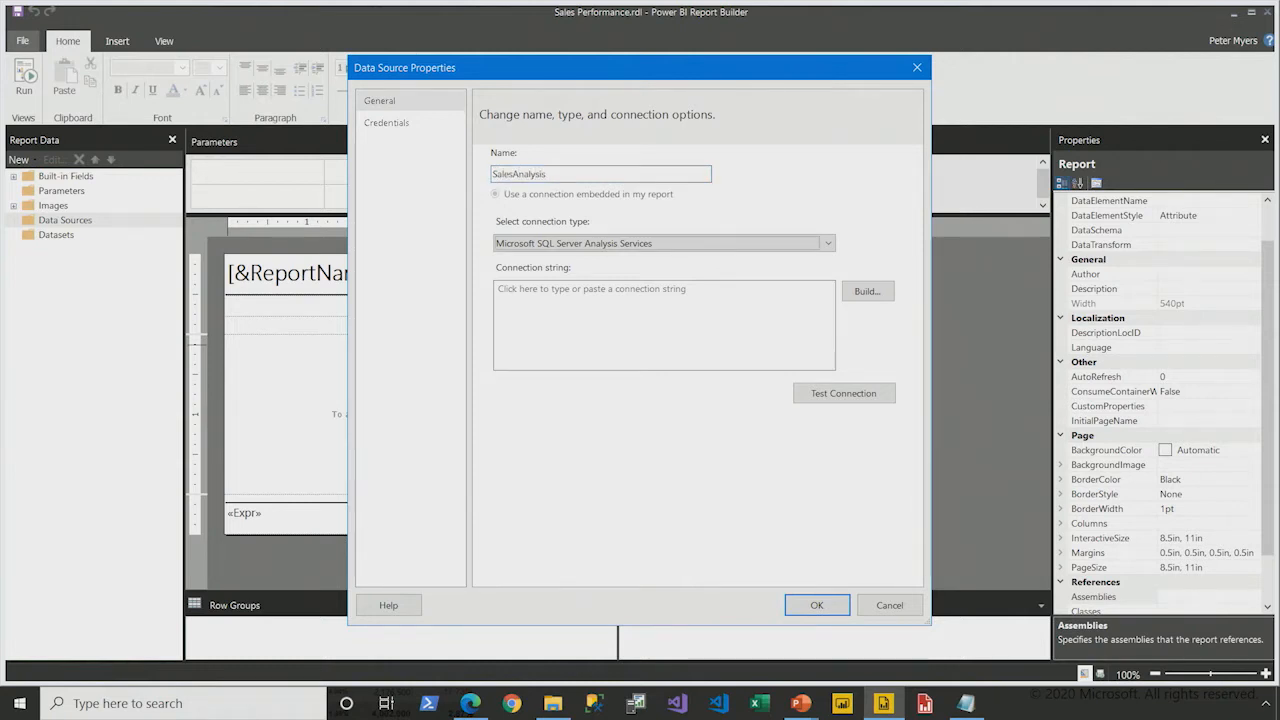
Step: Build the connection using the copied connection string as the server name, and sign in with the existing account
click(860, 299)
key(ctrl+v)
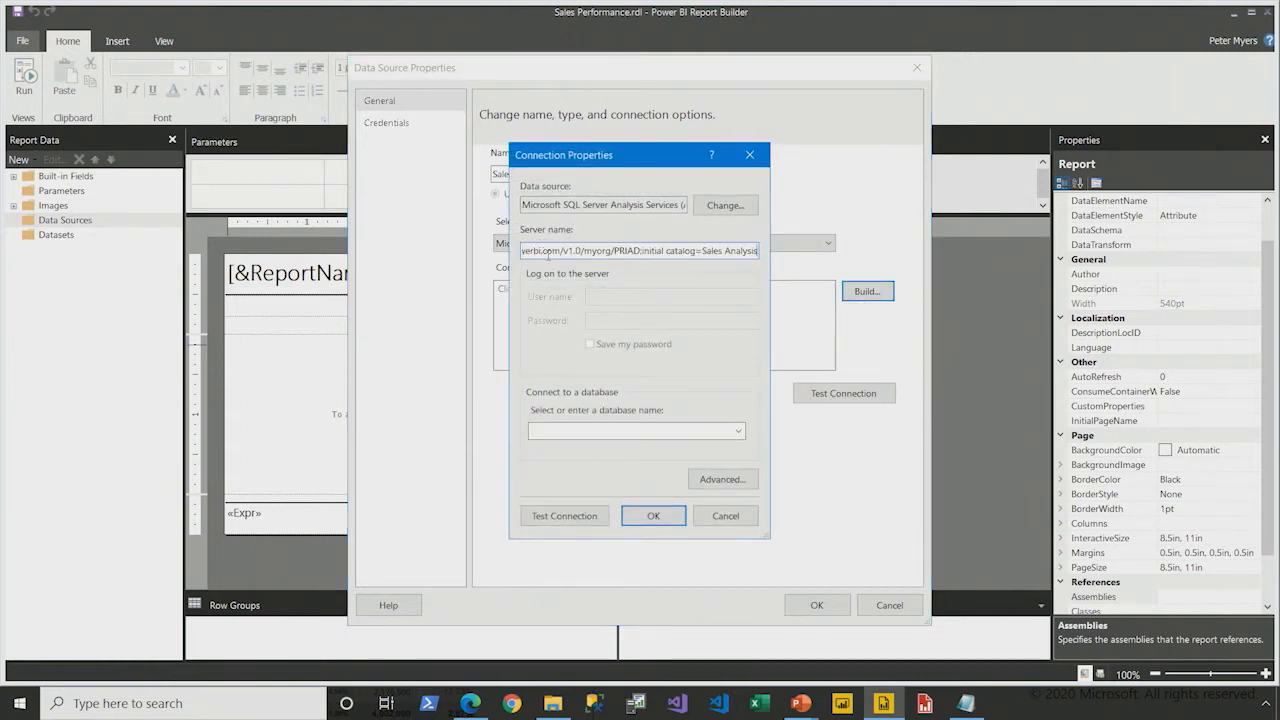
click(738, 432)
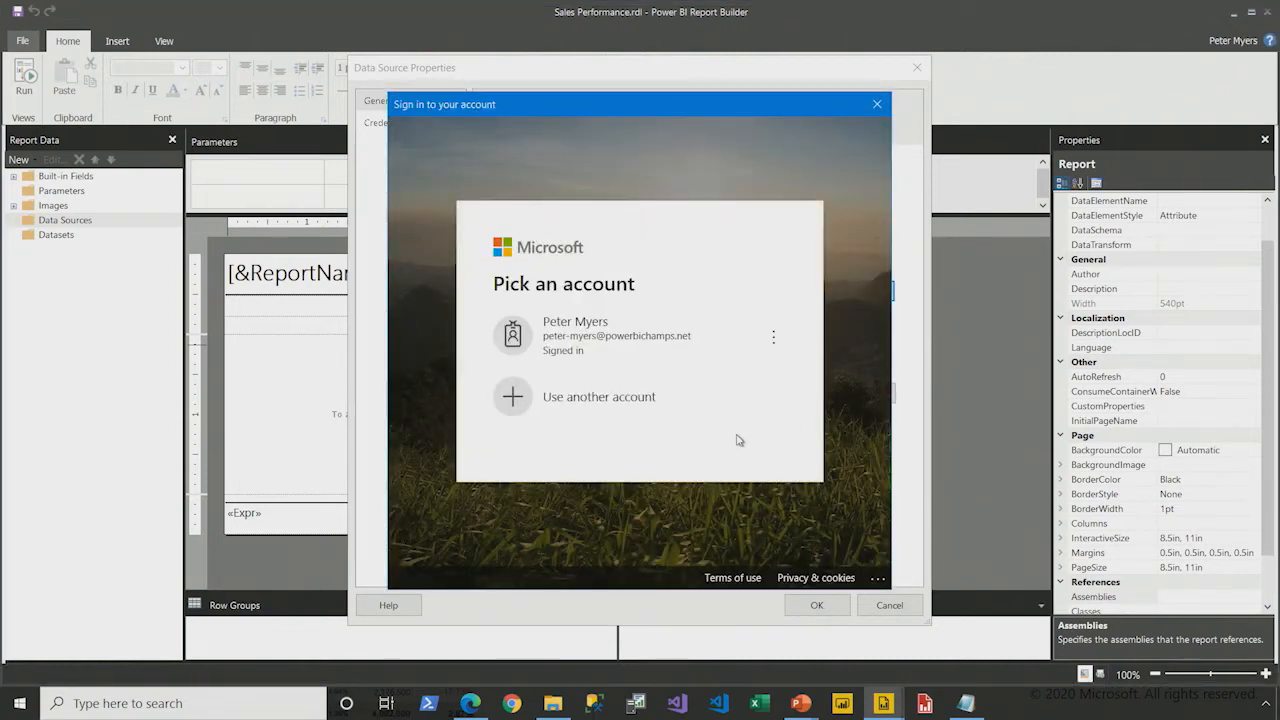
click(651, 337)
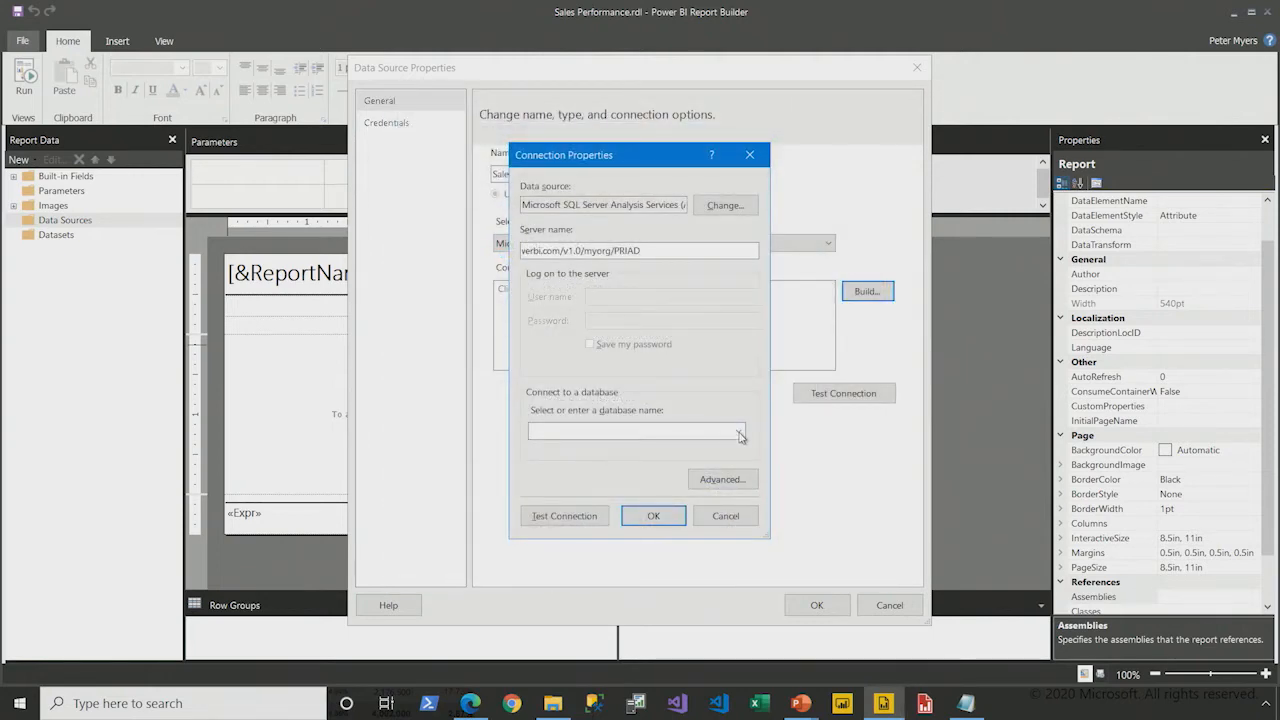
Step: Choose the Sales Analysis database, test the connection and accept the connection properties
click(738, 431)
click(628, 447)
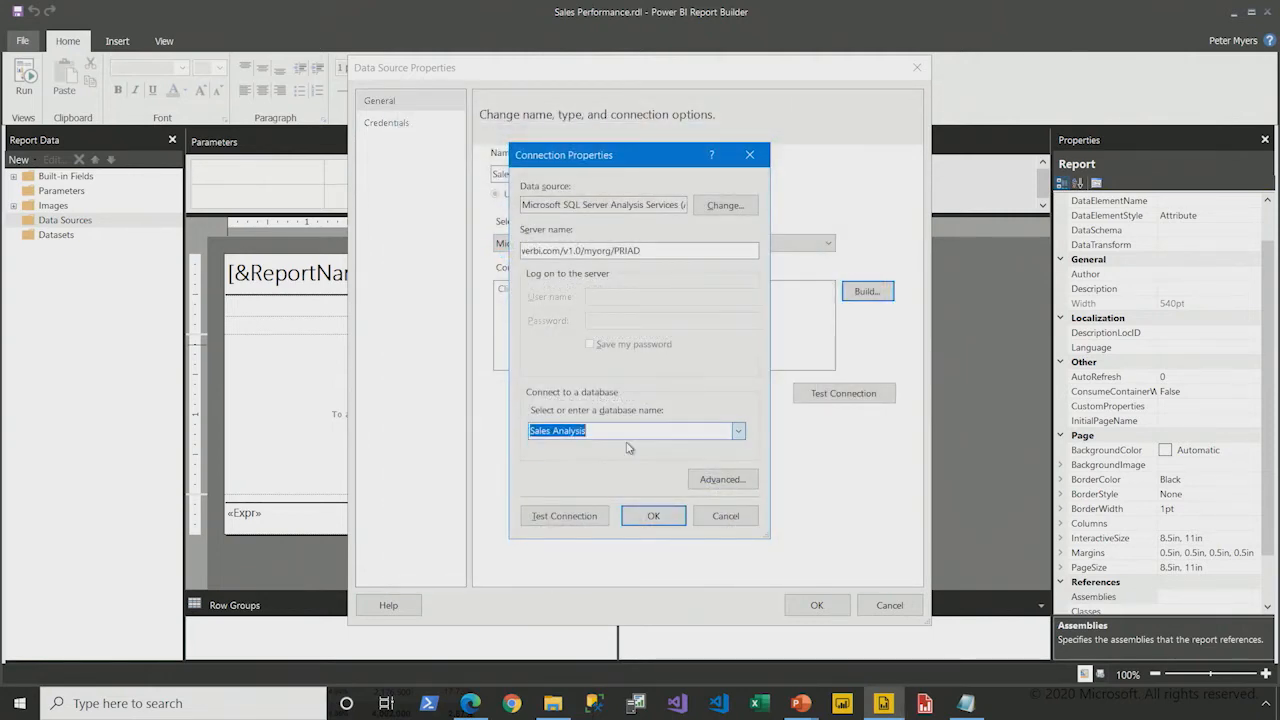
click(572, 516)
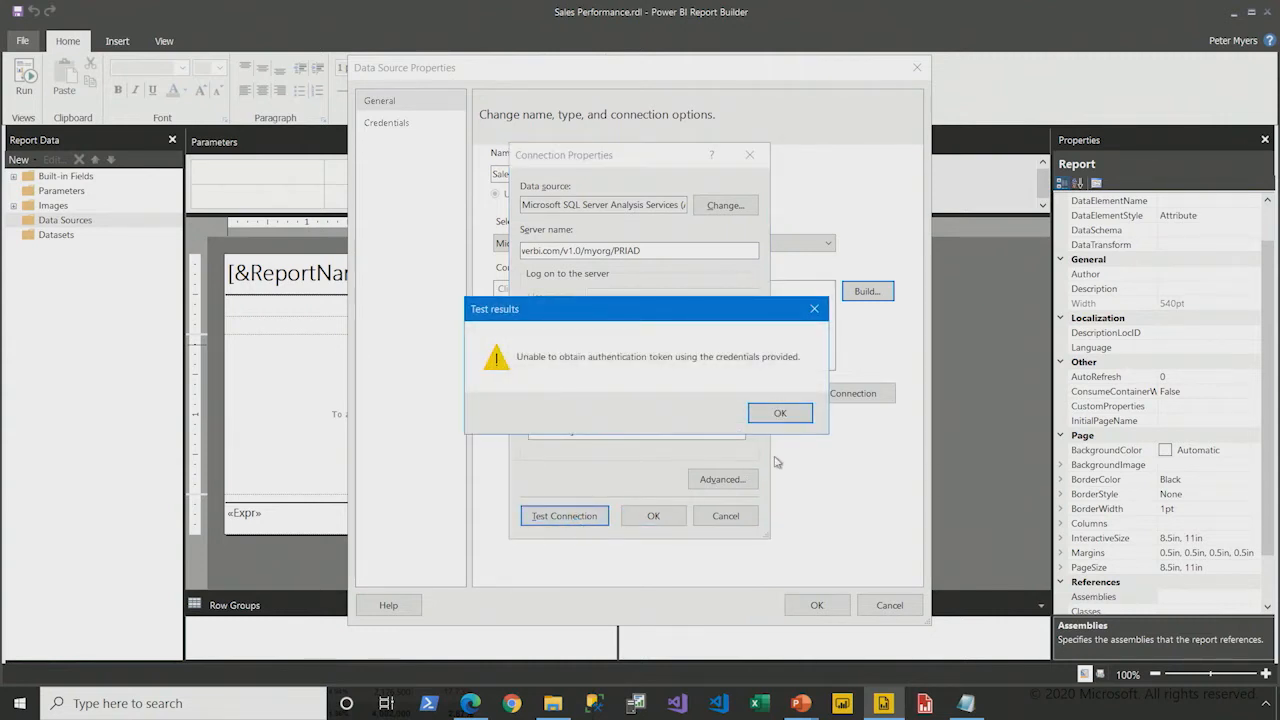
click(778, 413)
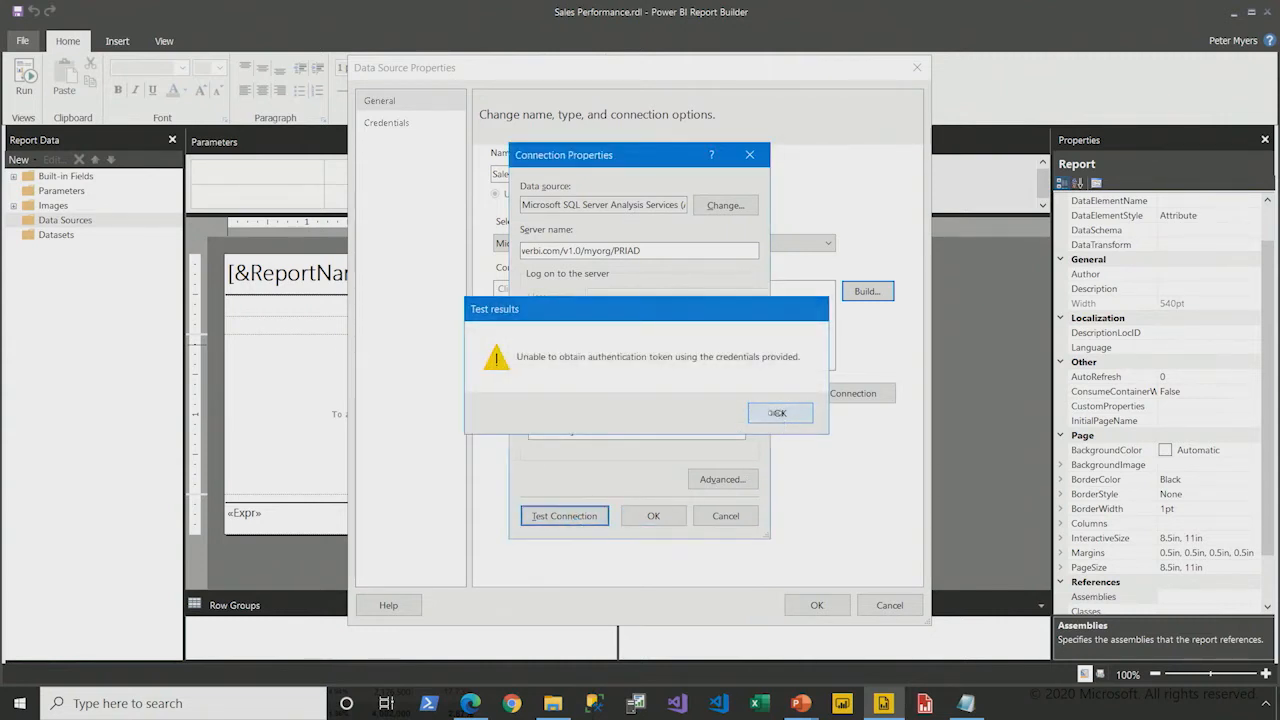
click(652, 515)
Step: Set the data source to Do not use credentials, then test its connection and accept the data source
click(405, 127)
click(496, 325)
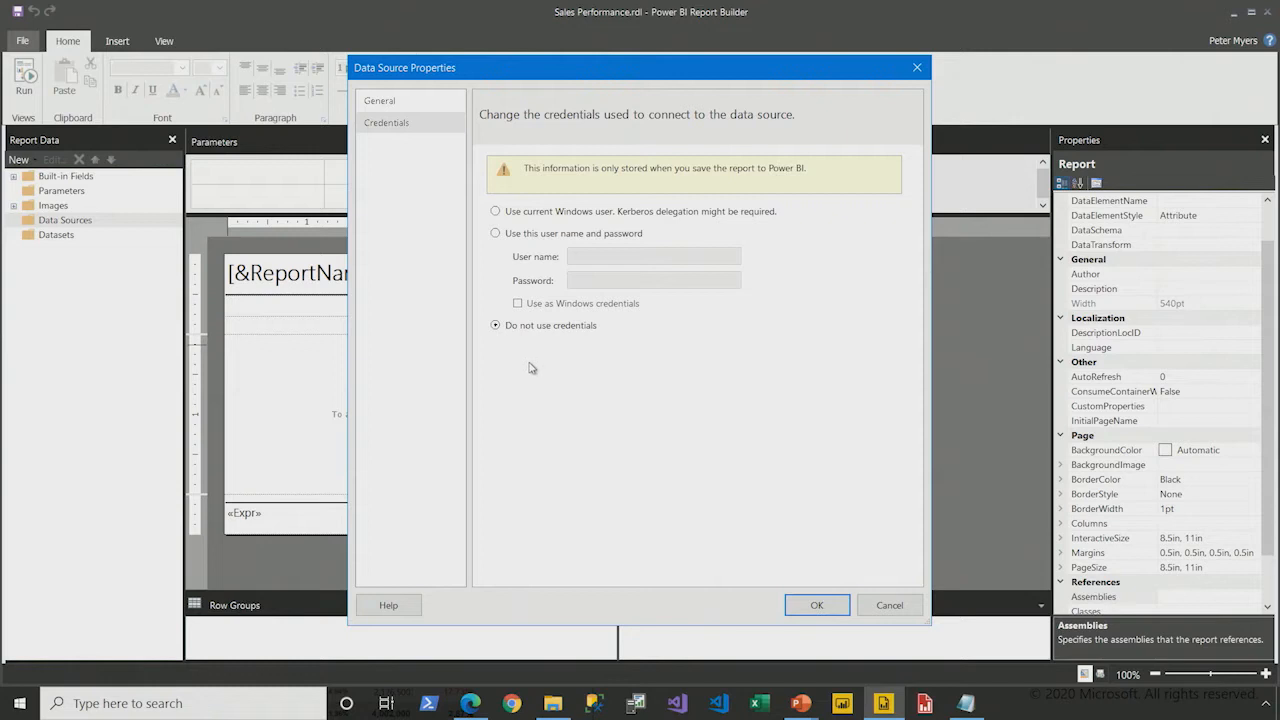
click(425, 108)
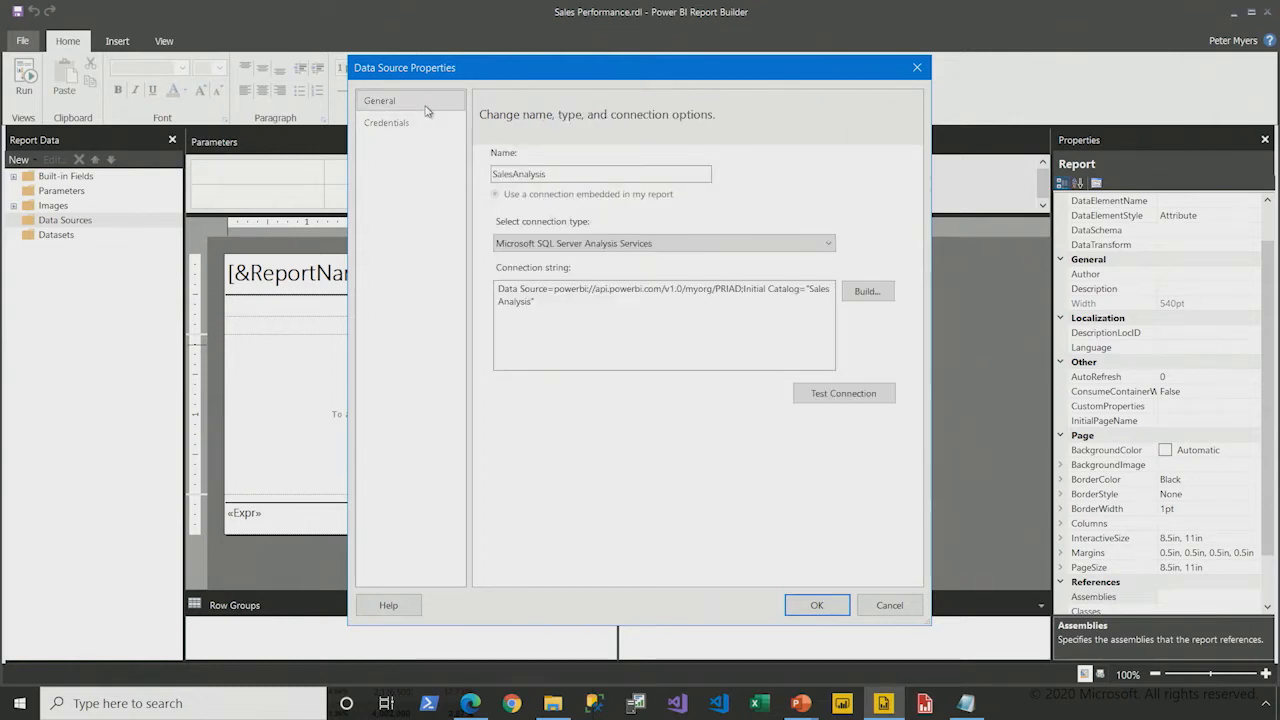
click(855, 389)
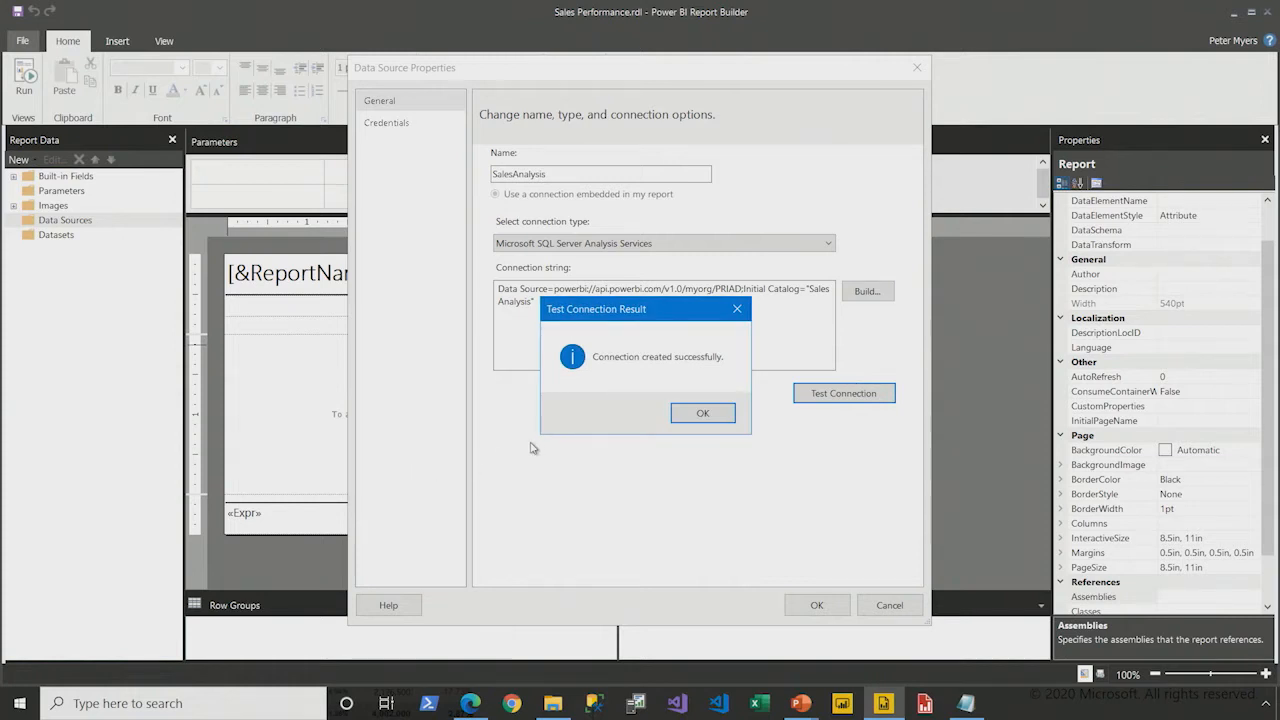
click(697, 413)
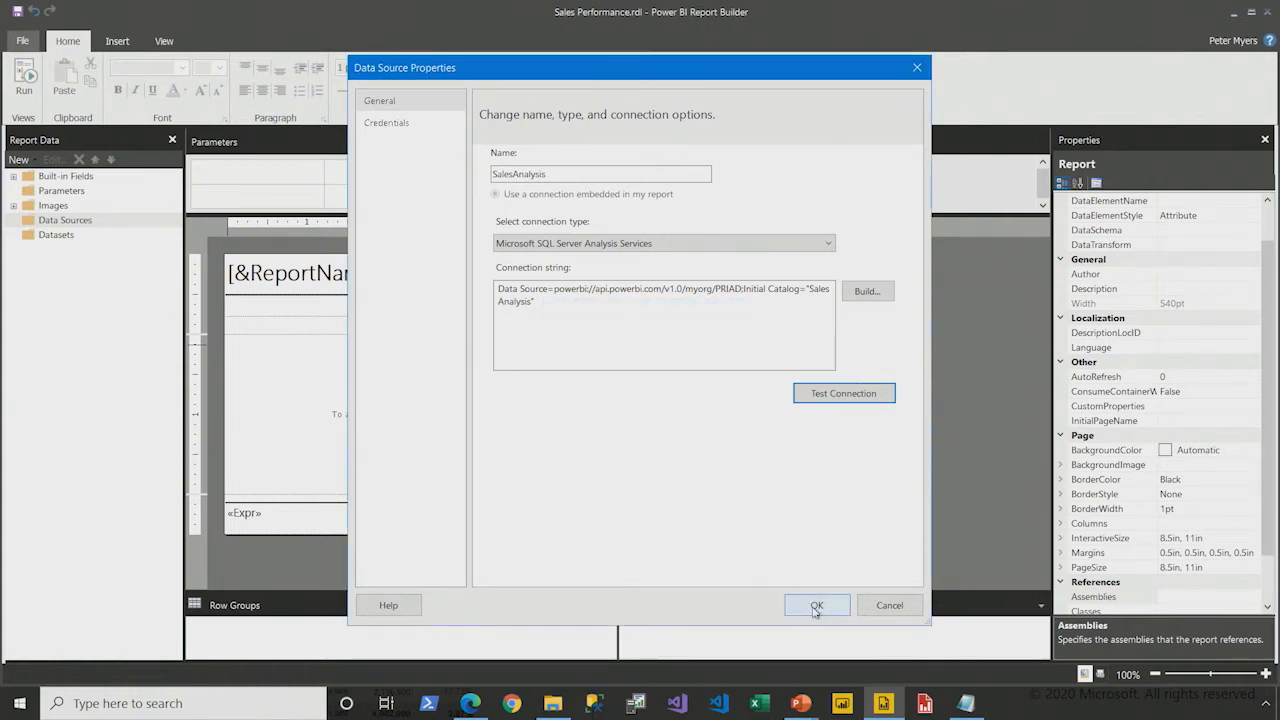
click(815, 607)
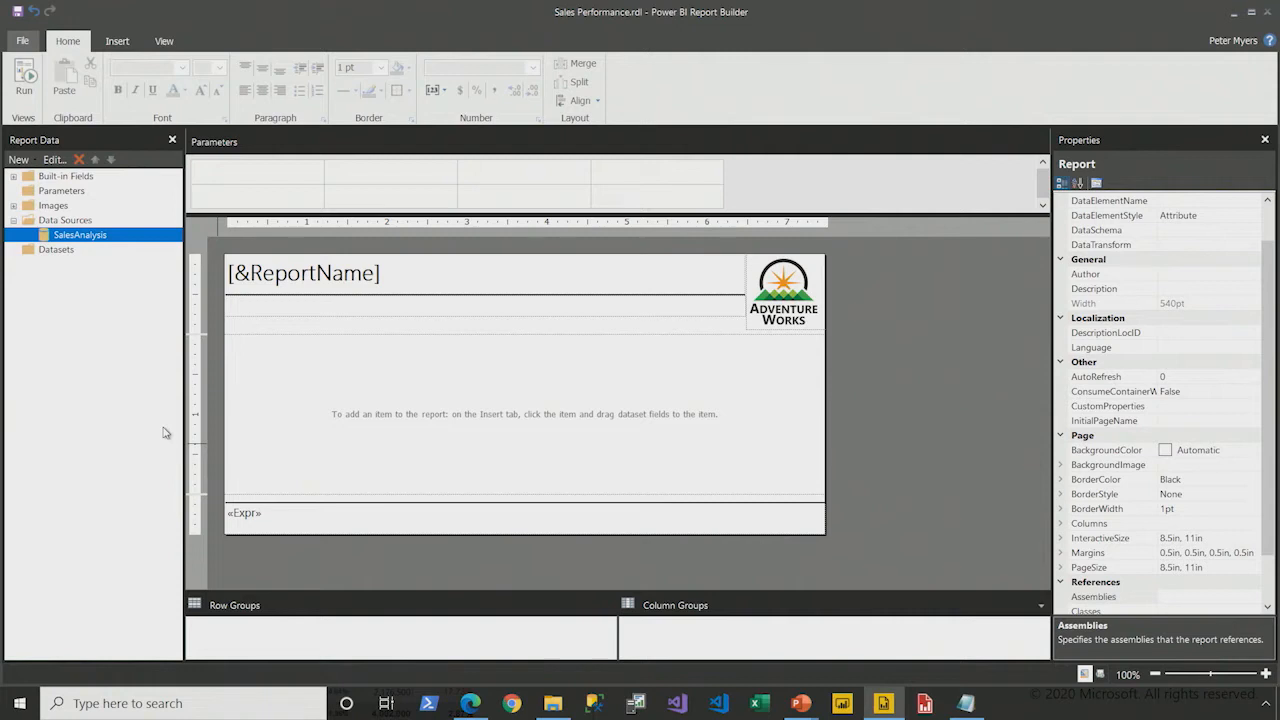
Step: Add a dataset named dsMain to the SalesAnalysis data source and open the query designer for it
right_click(103, 241)
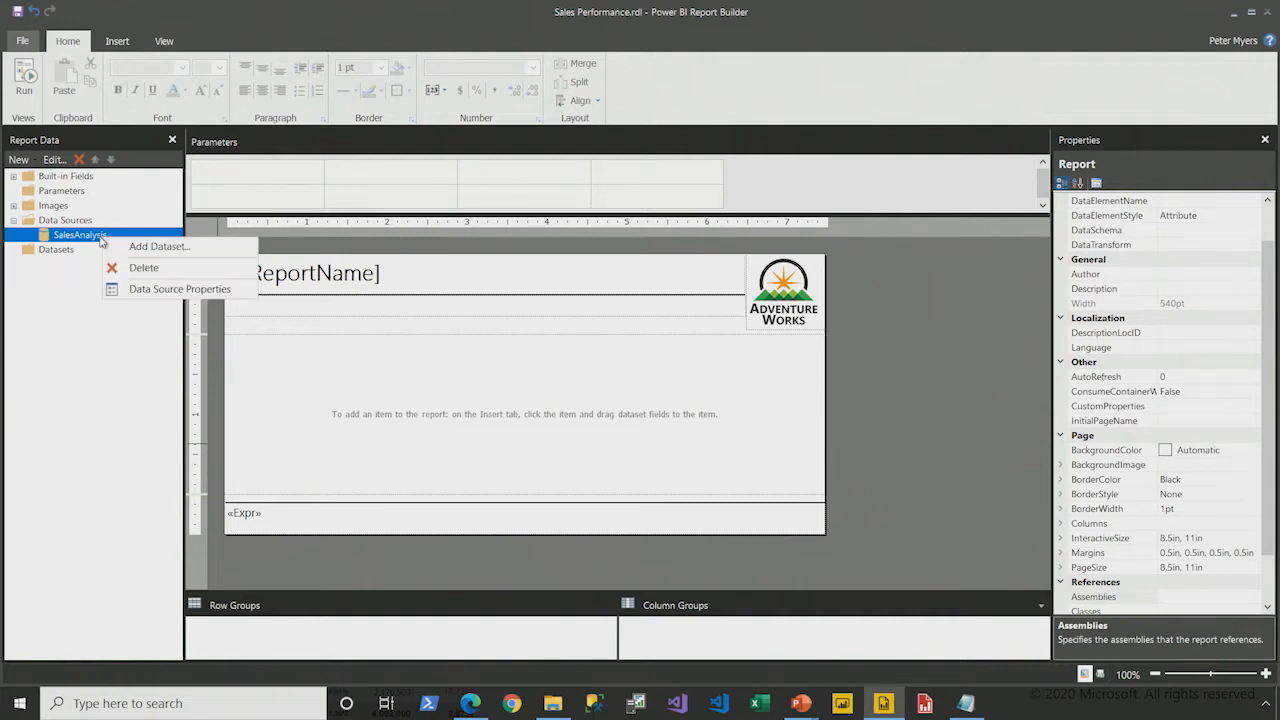
click(190, 246)
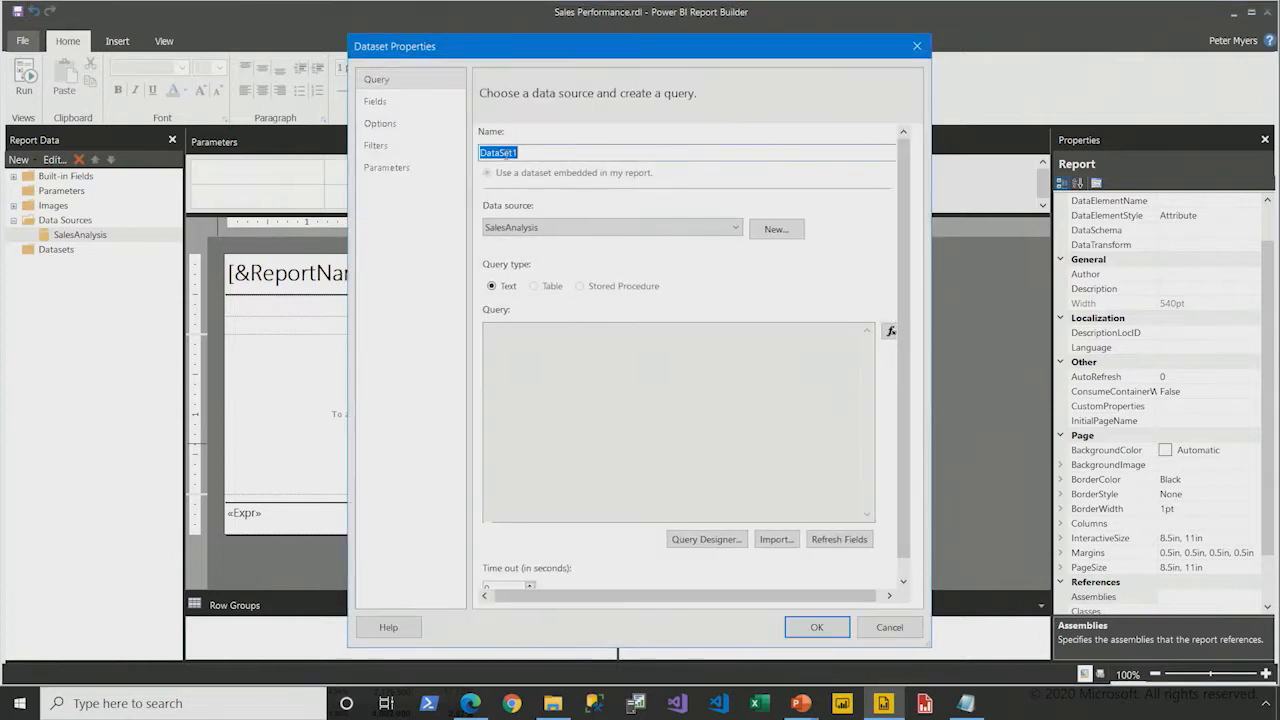
text(dsMain)
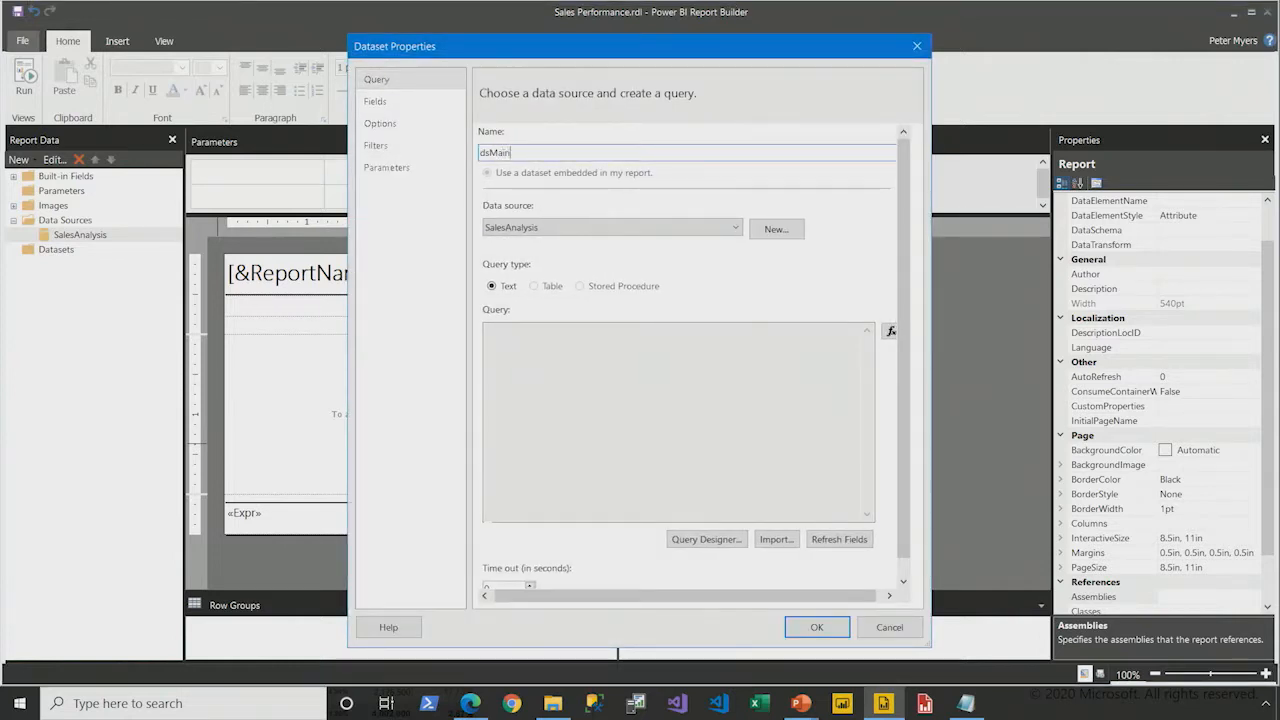
click(740, 545)
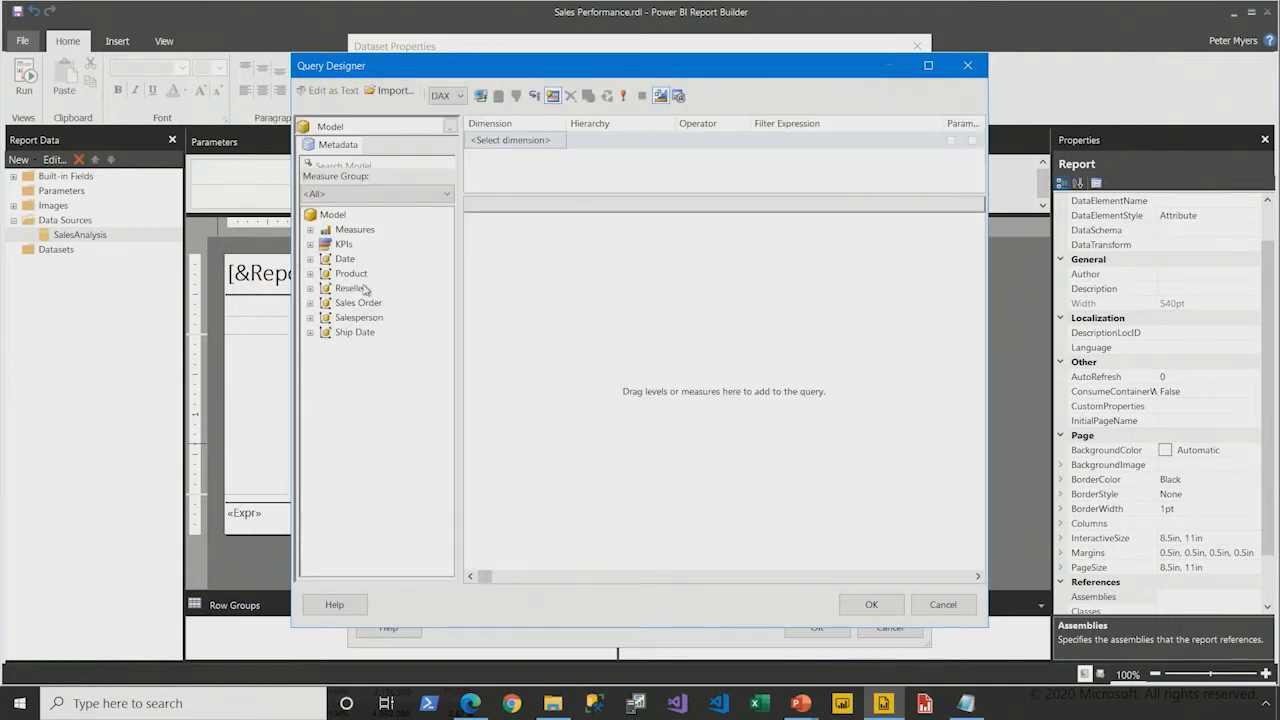
Step: Switch the query language from DAX to MDX, agreeing to discard the current design content
click(461, 96)
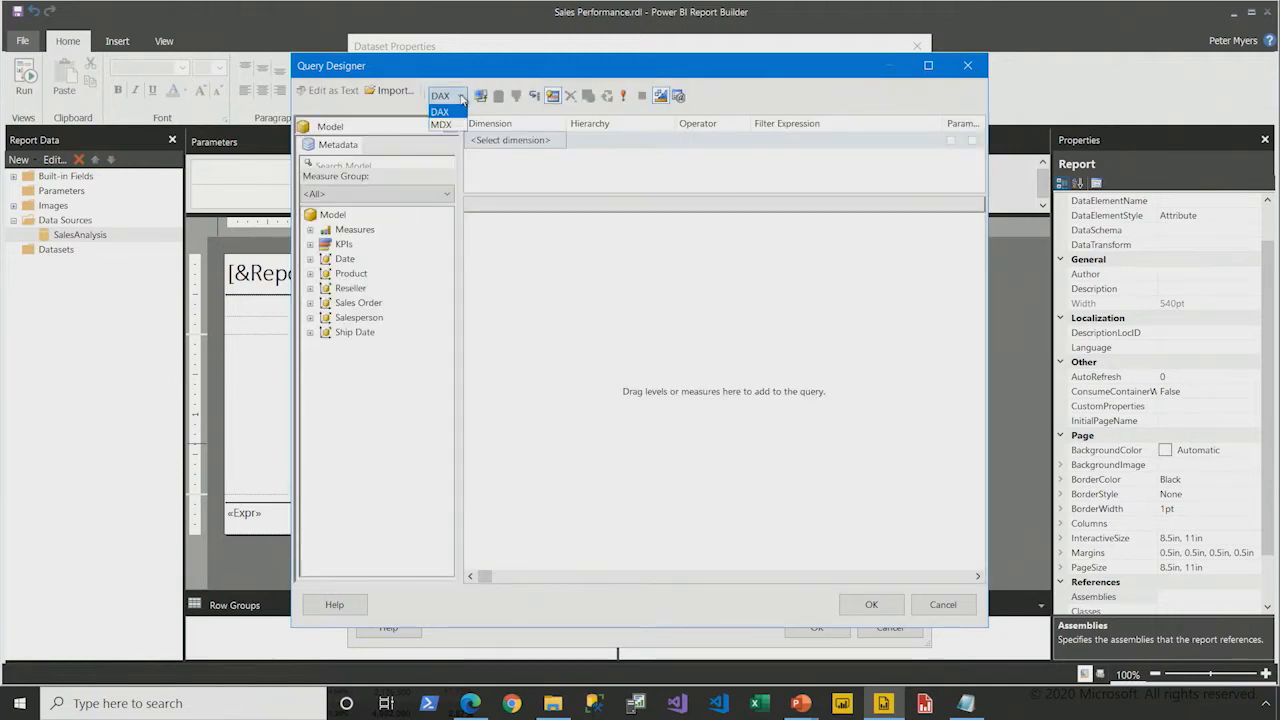
click(442, 125)
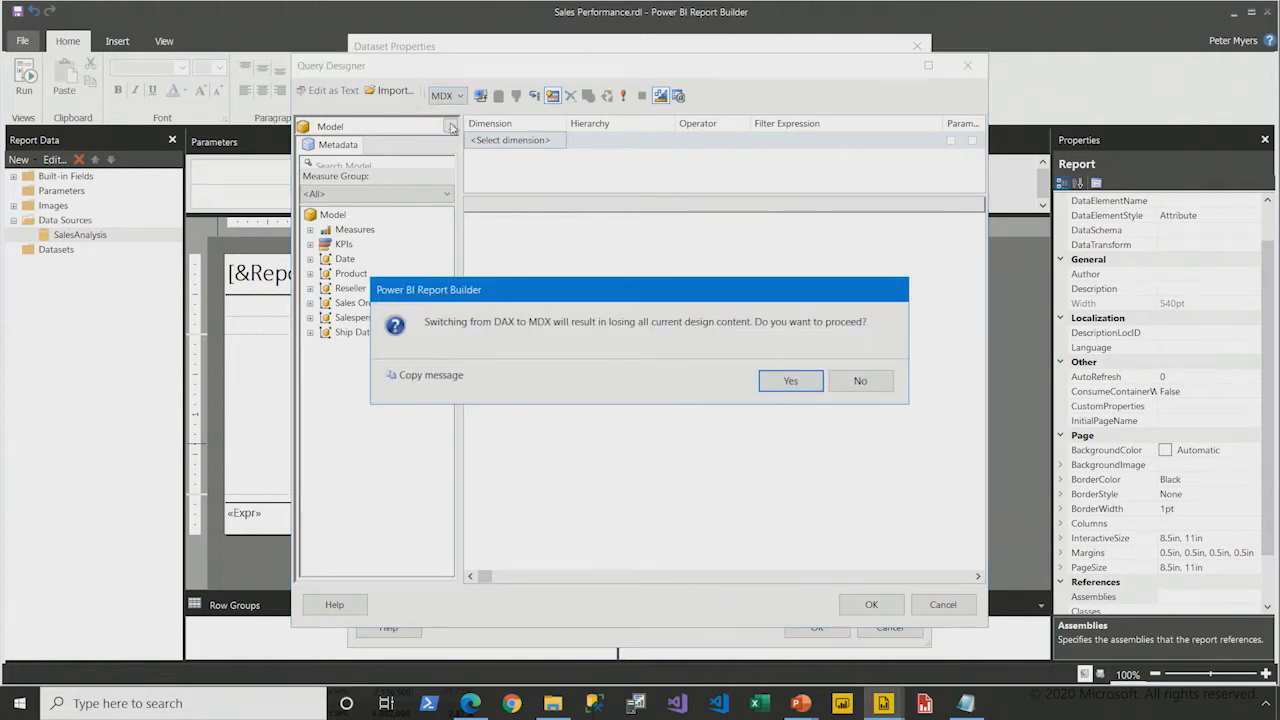
click(783, 389)
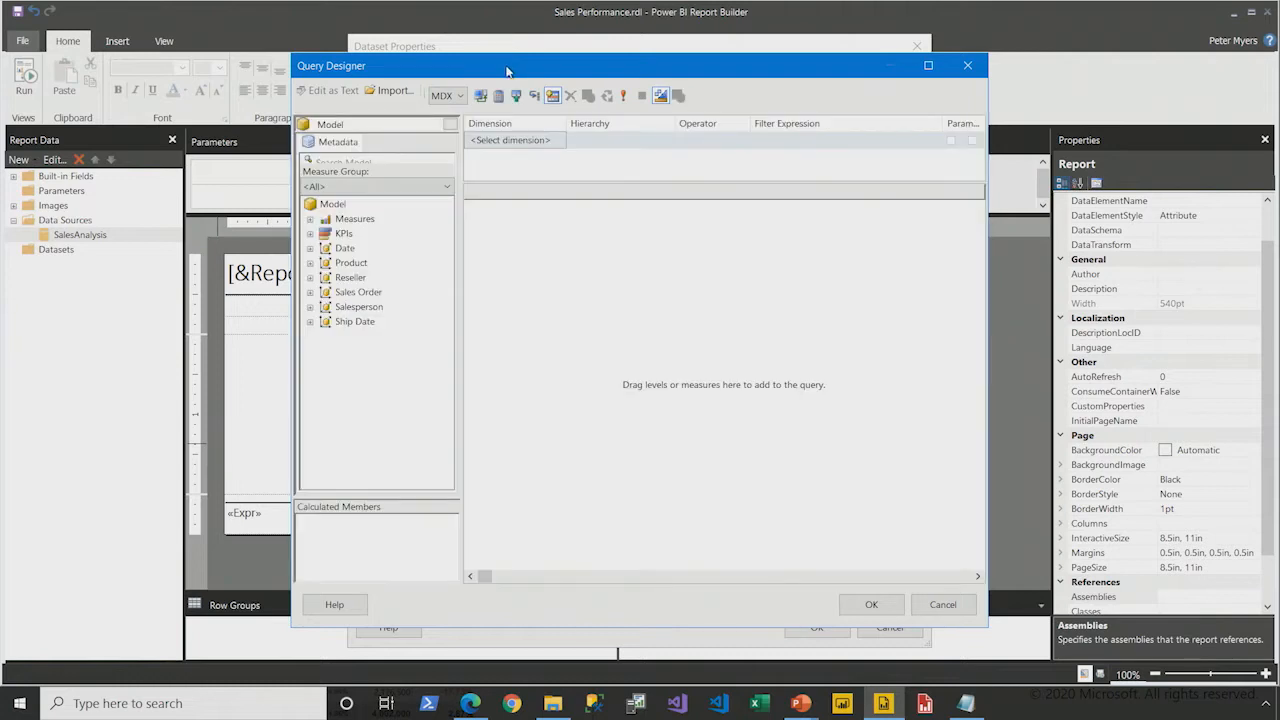
drag(507, 65, 437, 53)
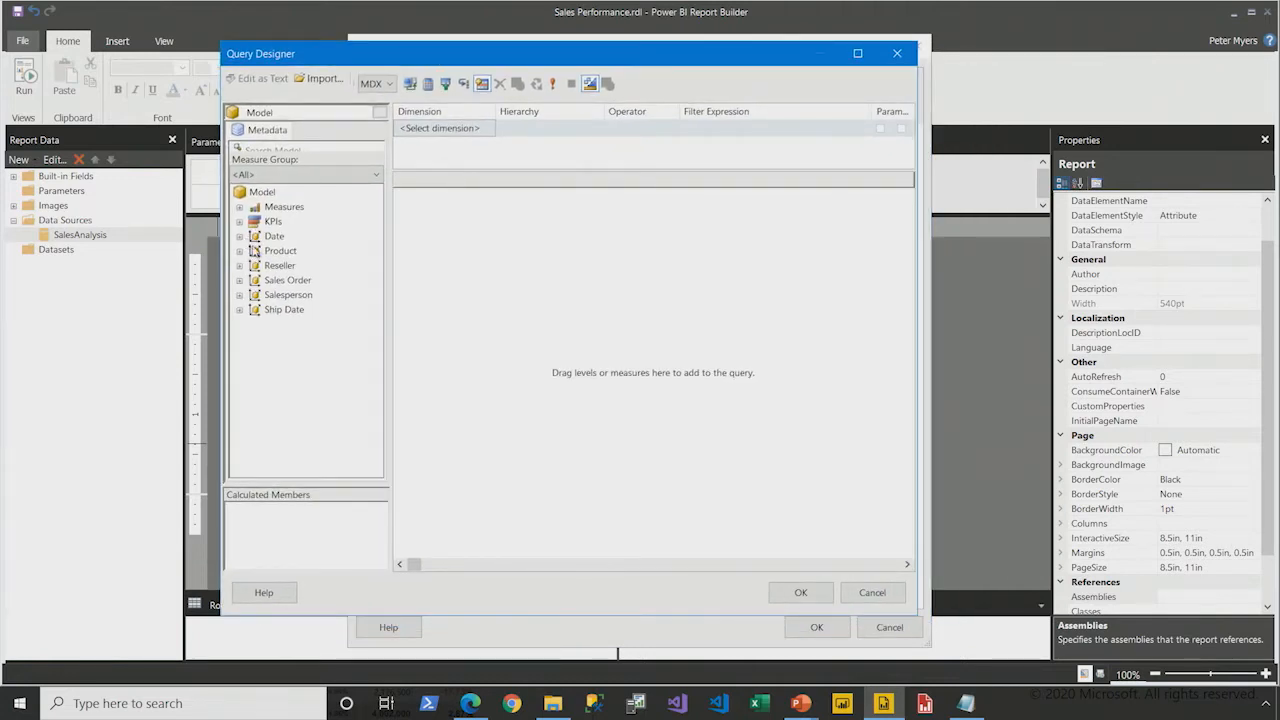
Step: Add the Country level of the Salesperson dimension's Salespeople hierarchy to the query
click(239, 207)
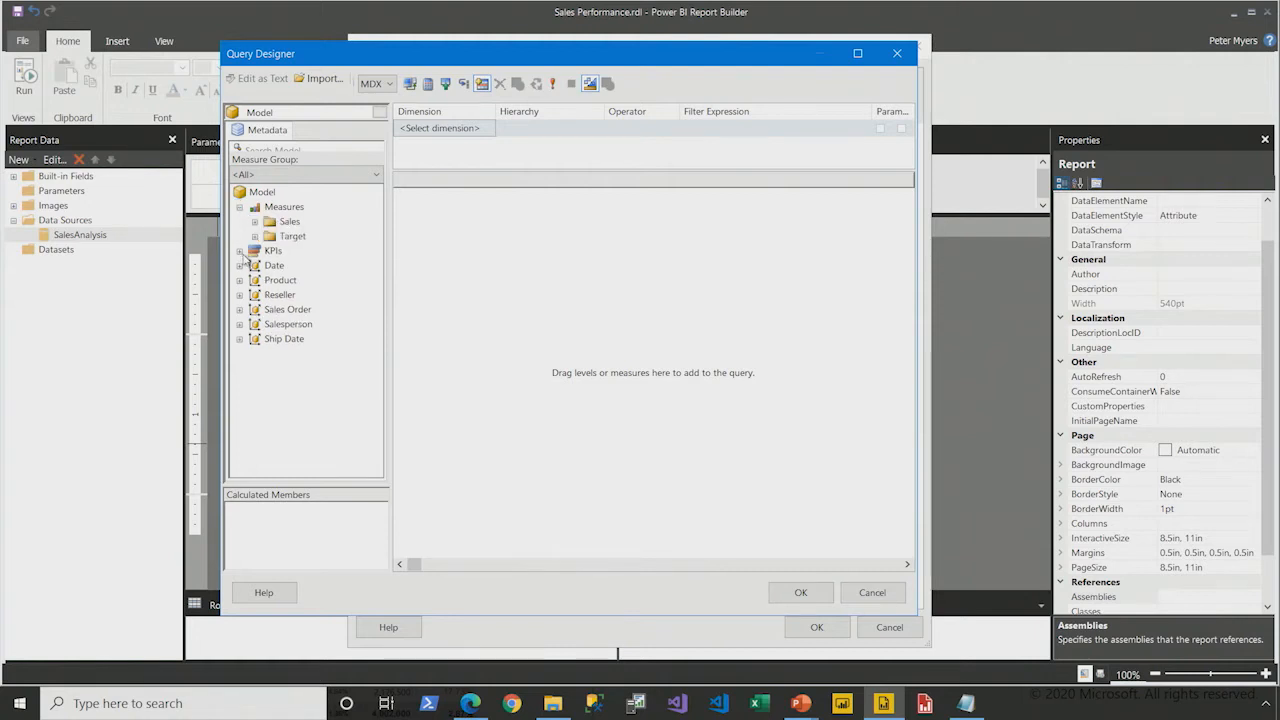
click(240, 252)
click(238, 324)
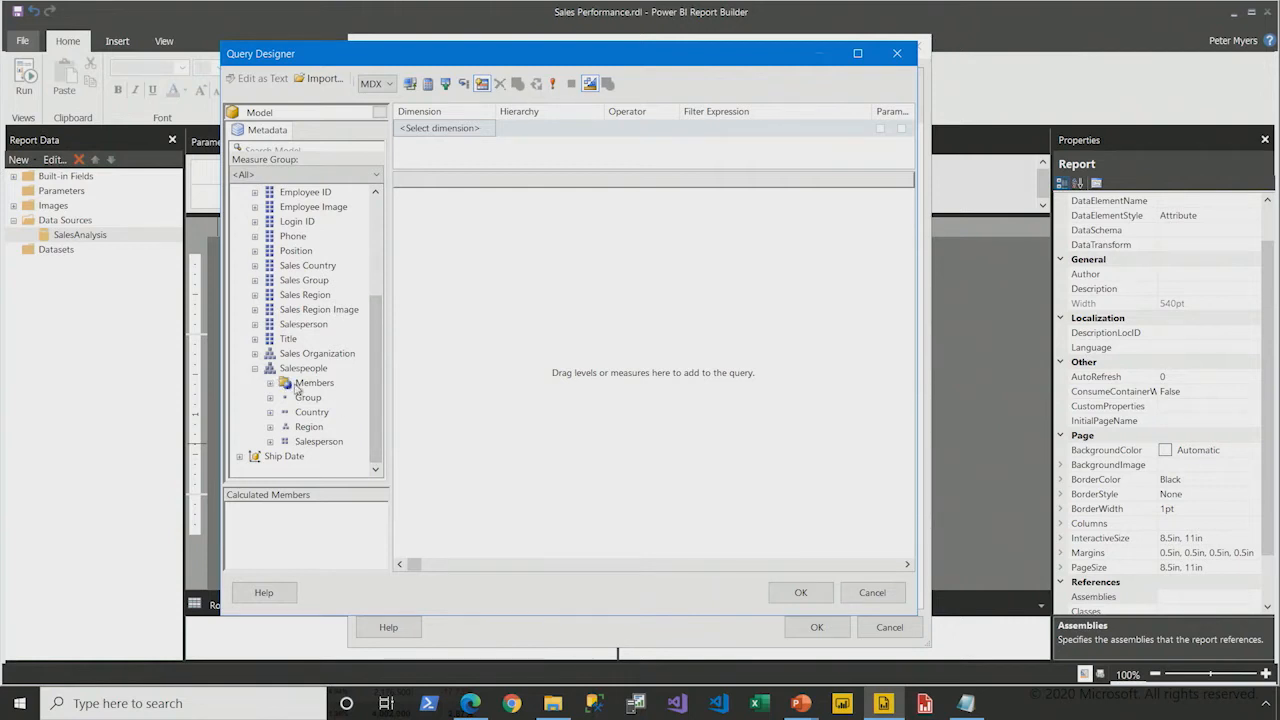
drag(316, 414, 520, 362)
Step: Add the Sales measure from the Sales folder and the Target and Variance % measures from the Target folder
scroll(309, 287, up, 4)
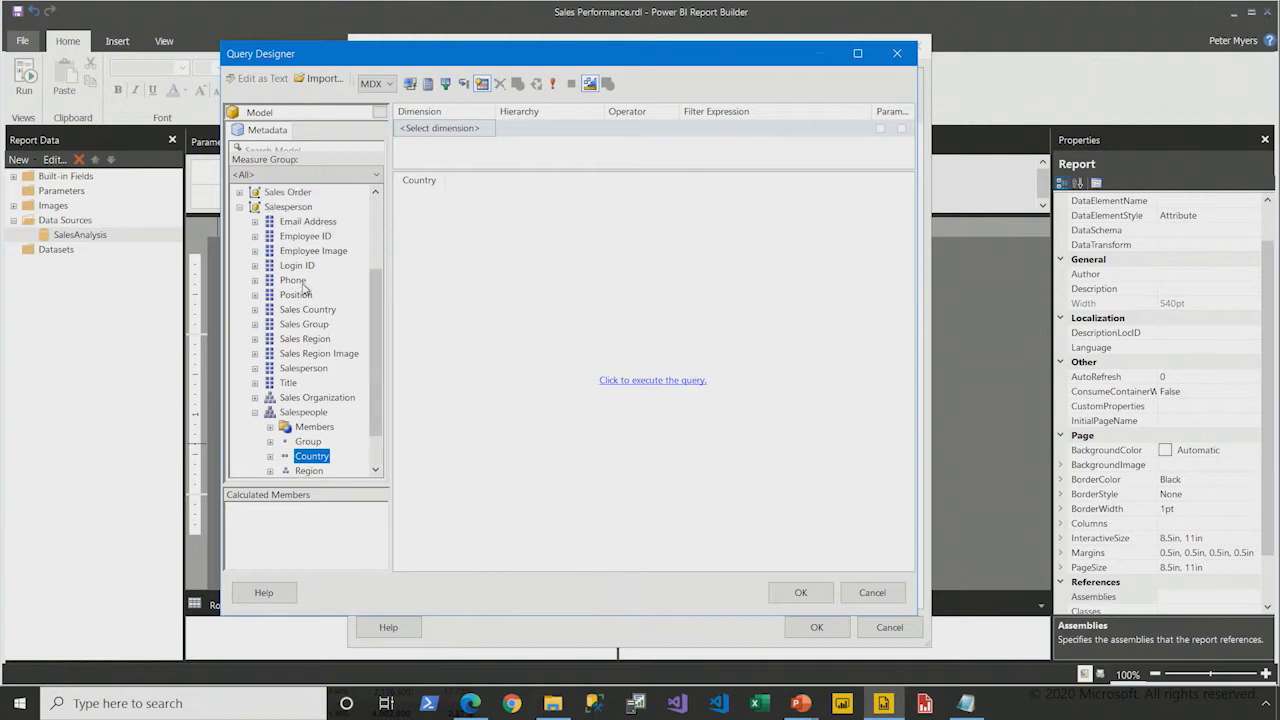
click(254, 221)
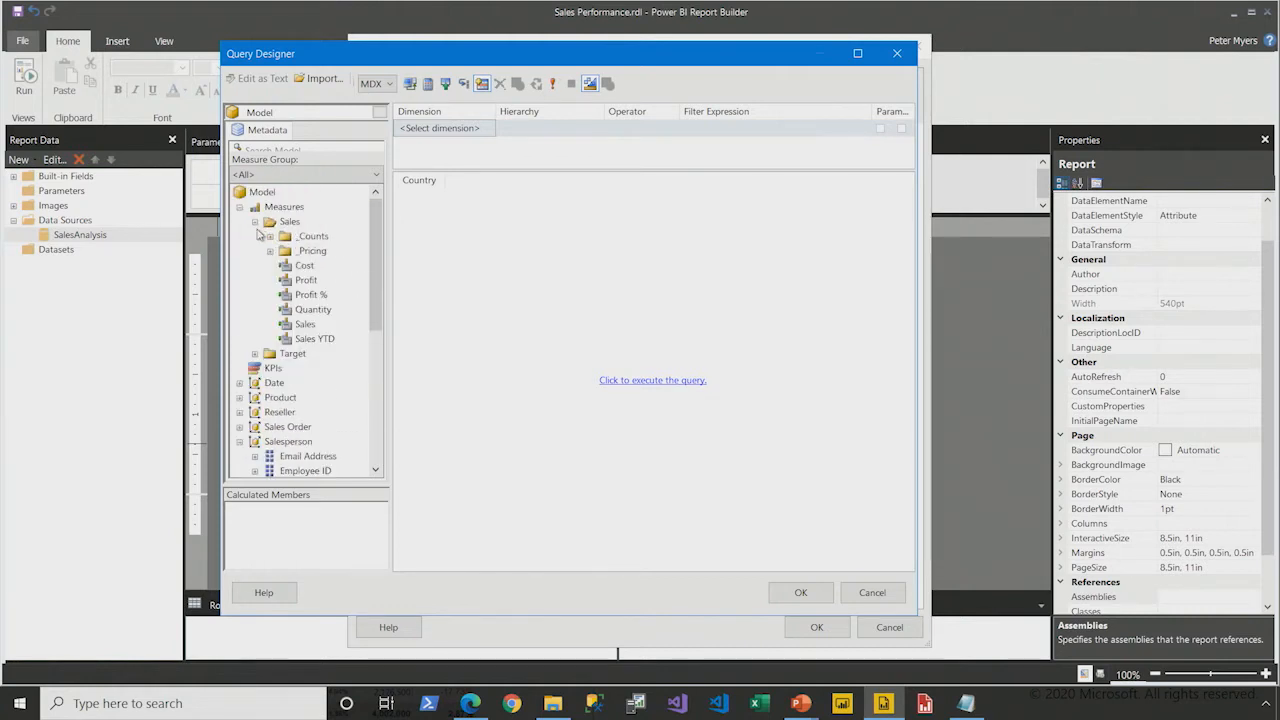
drag(304, 325, 450, 260)
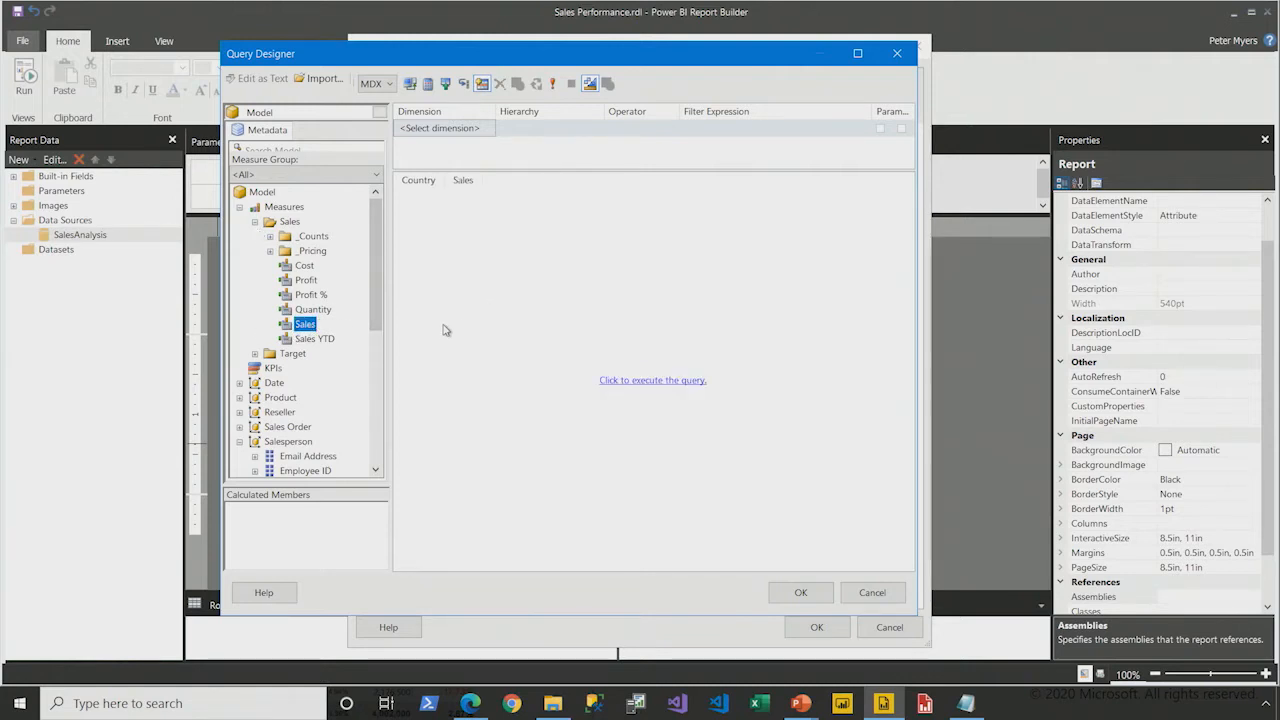
click(255, 354)
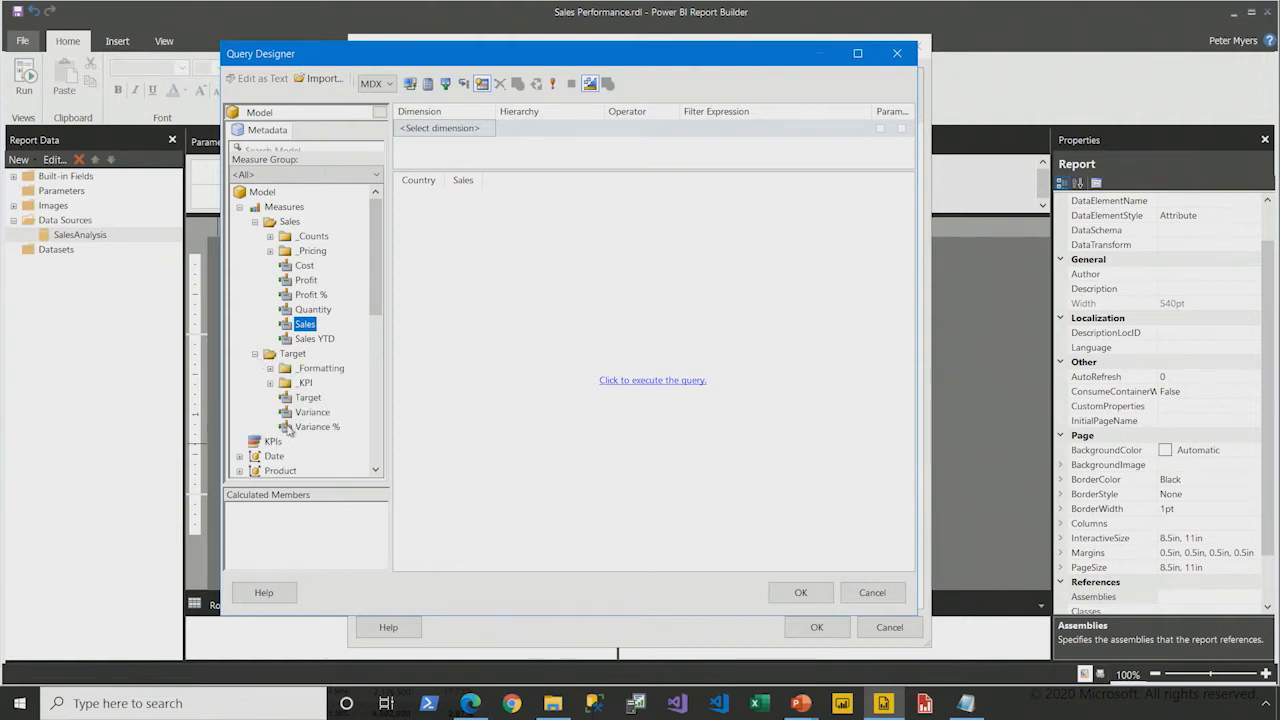
click(303, 398)
drag(313, 400, 518, 346)
drag(317, 427, 522, 380)
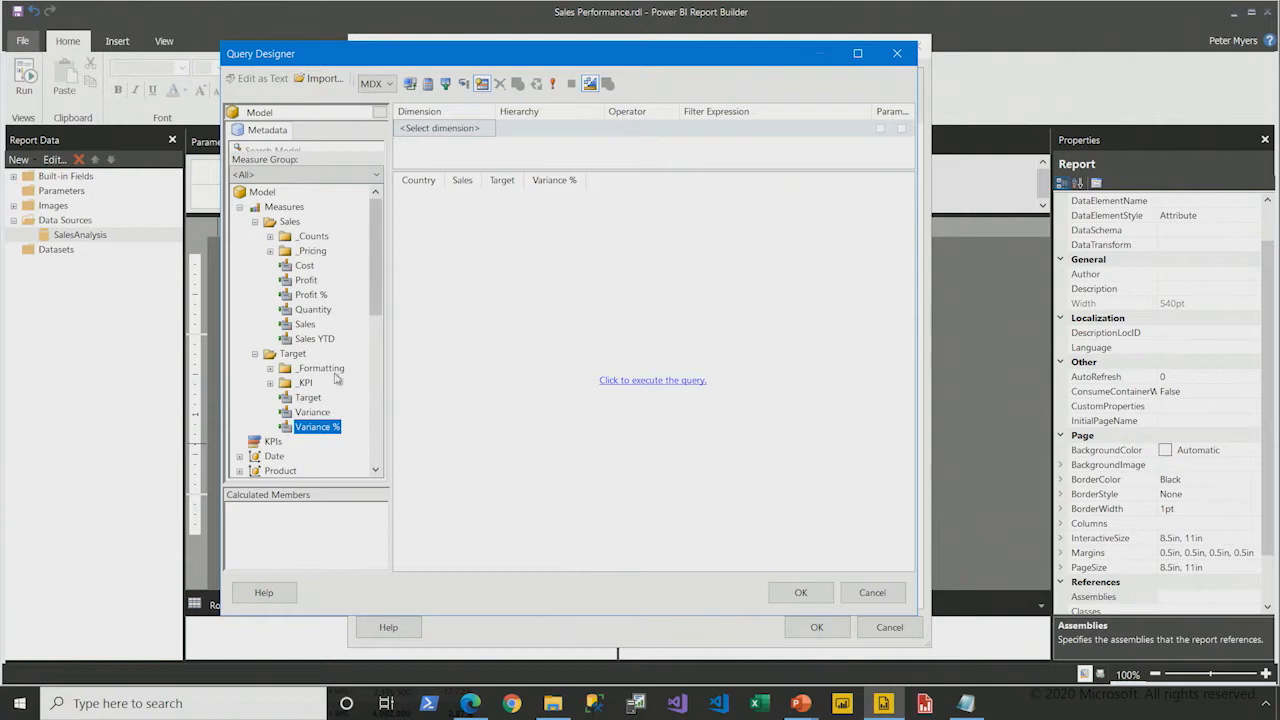
Step: Add the Salesperson level of the Salespeople hierarchy to the query between Country and Sales
scroll(288, 427, down, 7)
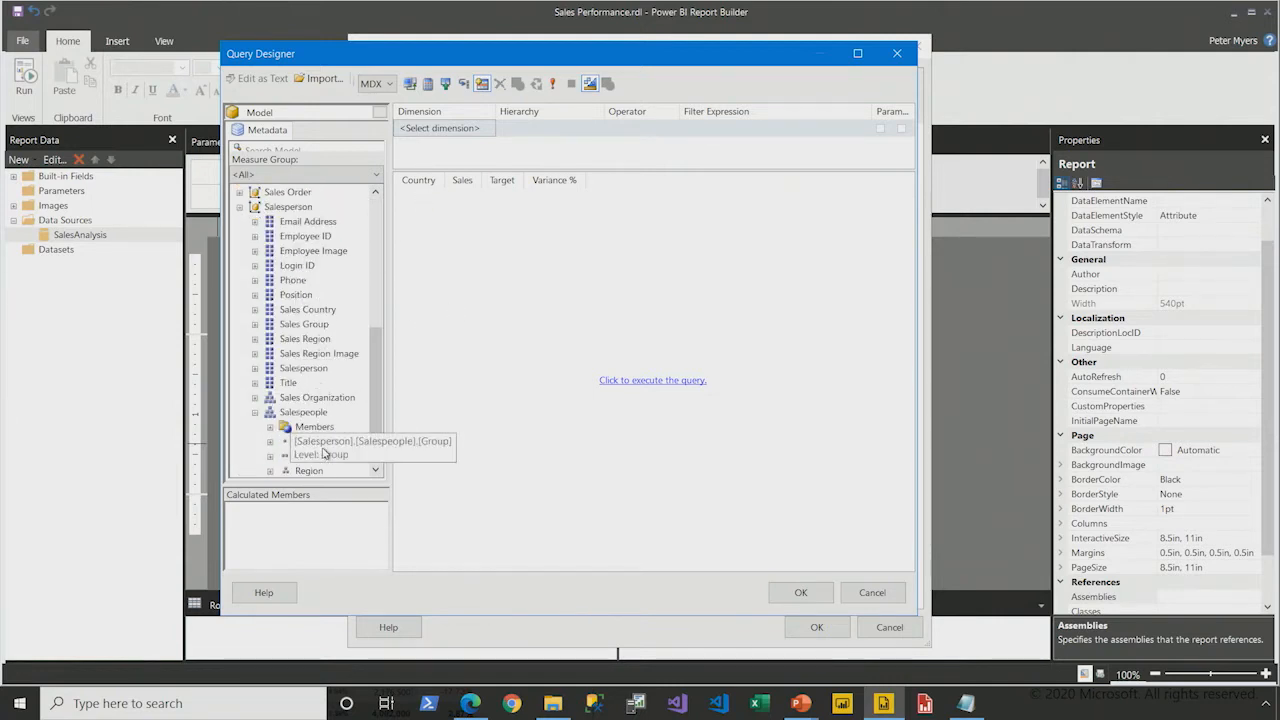
scroll(320, 452, down, 1)
click(329, 444)
drag(329, 447, 481, 236)
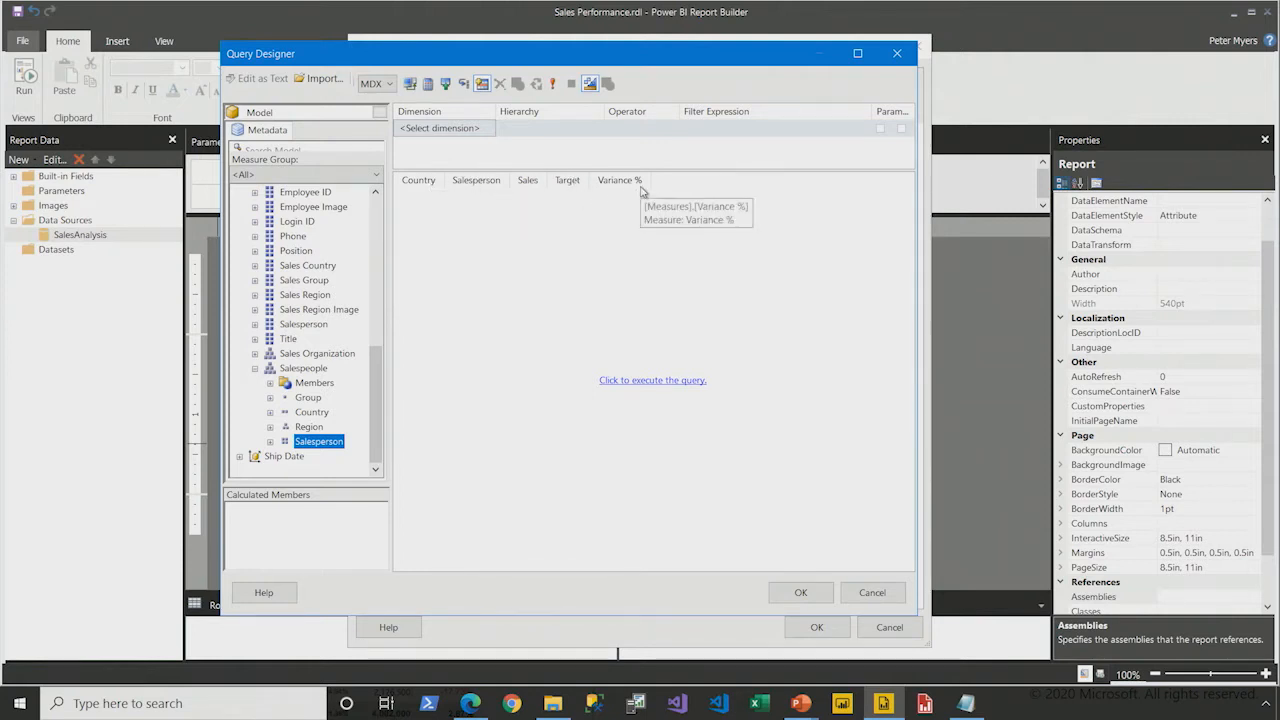
Step: Execute the query and widen the Country column to examine the returned rows
click(642, 382)
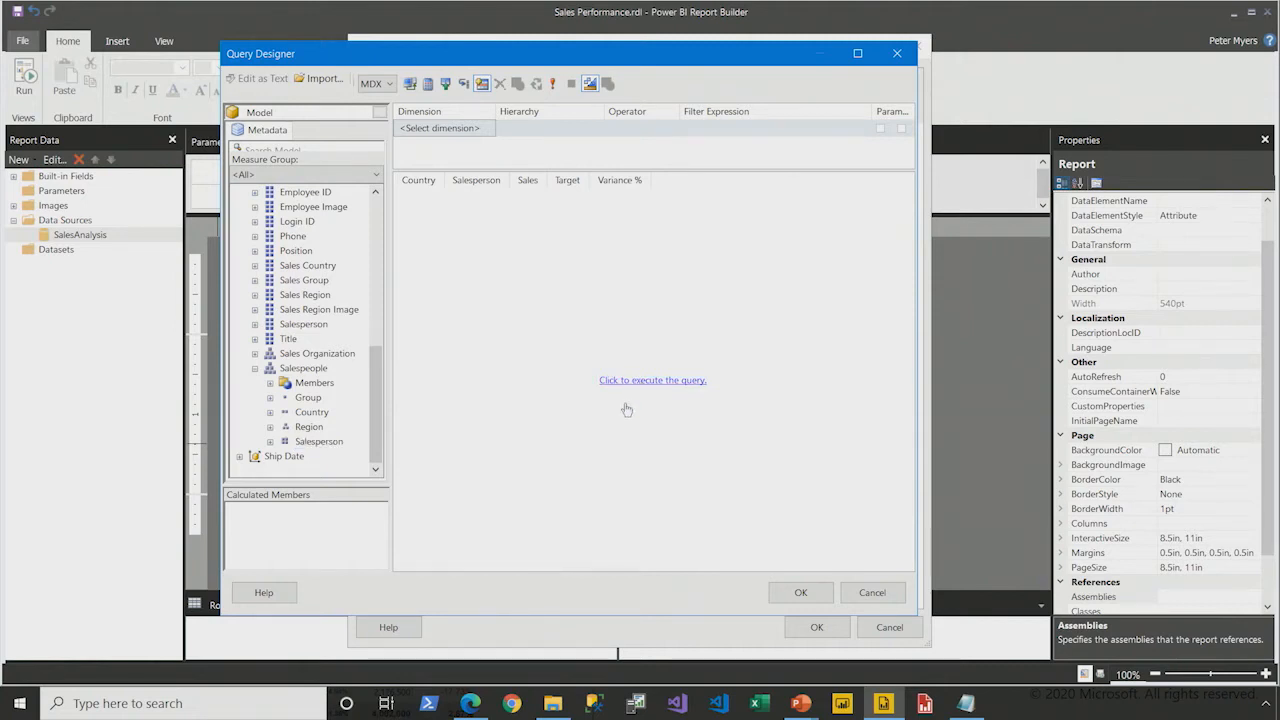
click(626, 406)
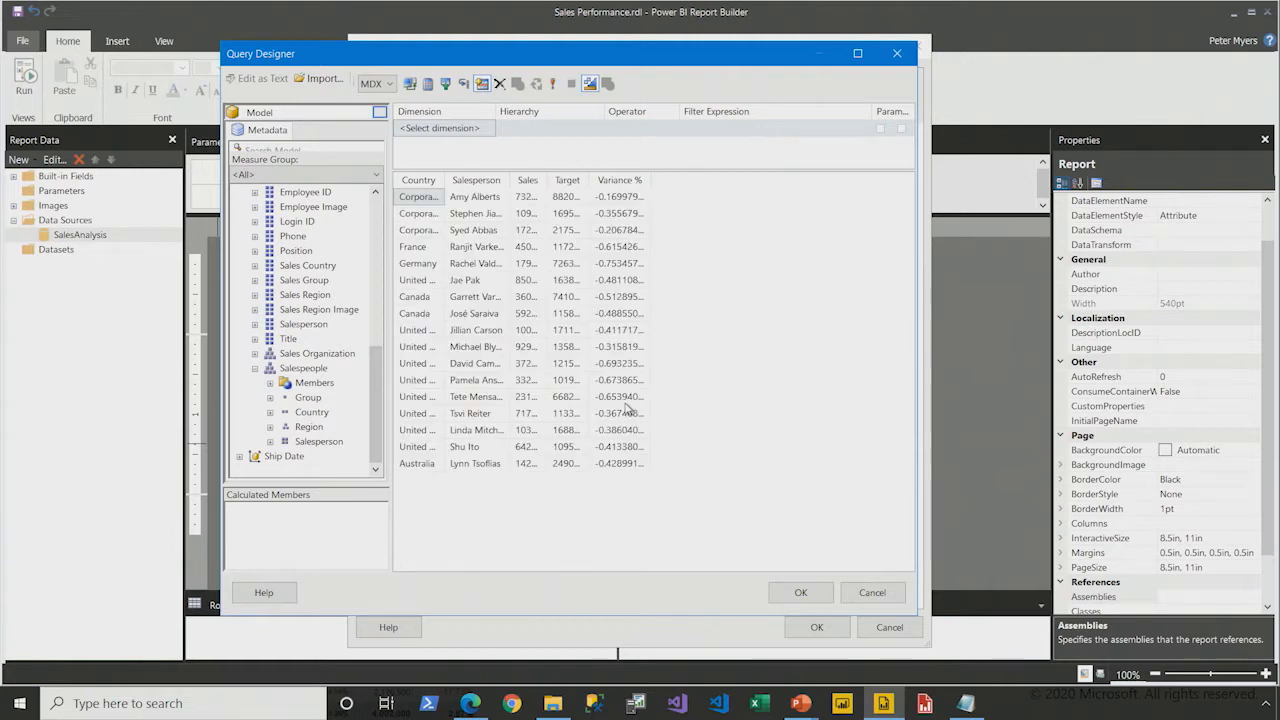
drag(441, 184, 467, 184)
double_click(467, 184)
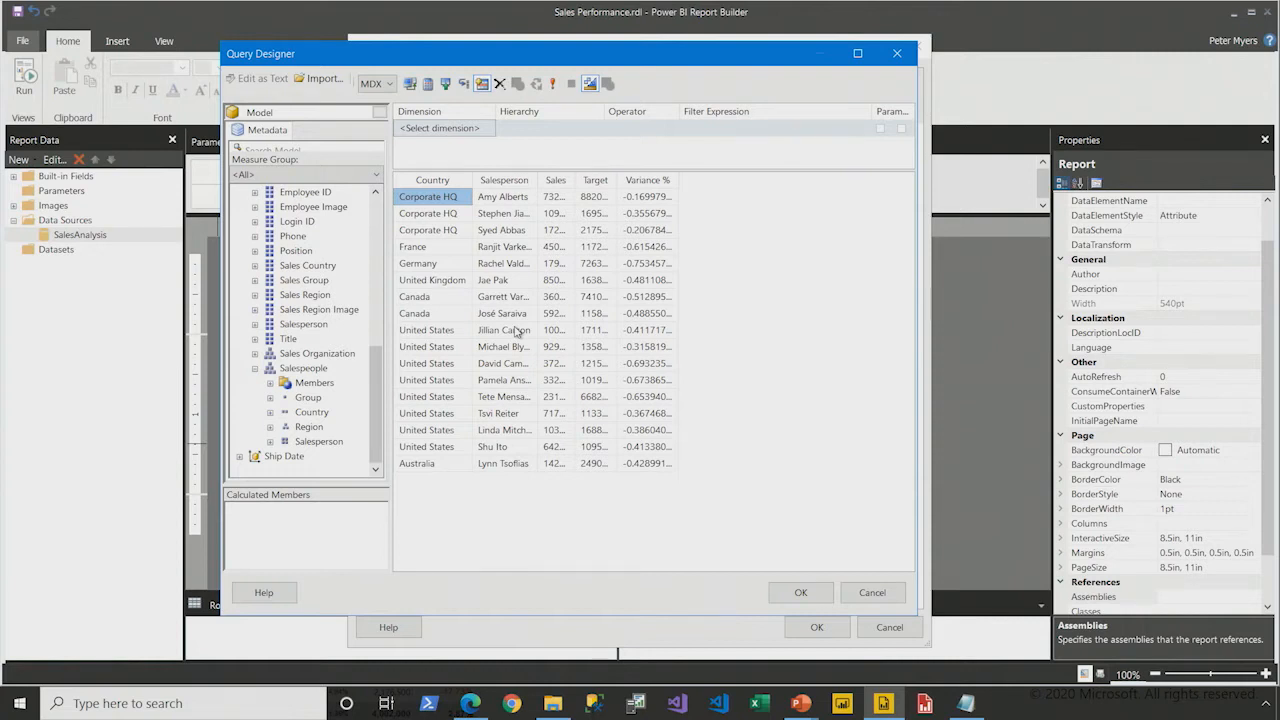
Step: Add the Sales Performance Status measure from the Target measures' _KPI folder as the last query column and execute the query
drag(376, 357, 375, 212)
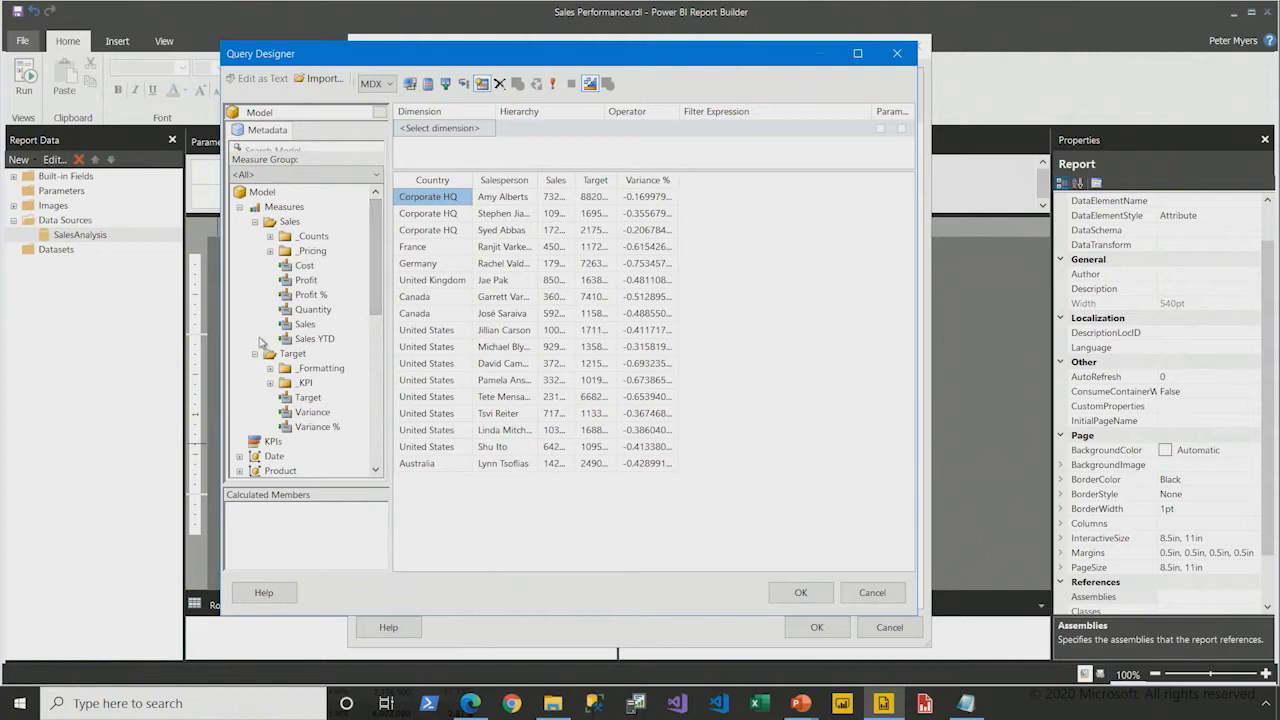
click(270, 383)
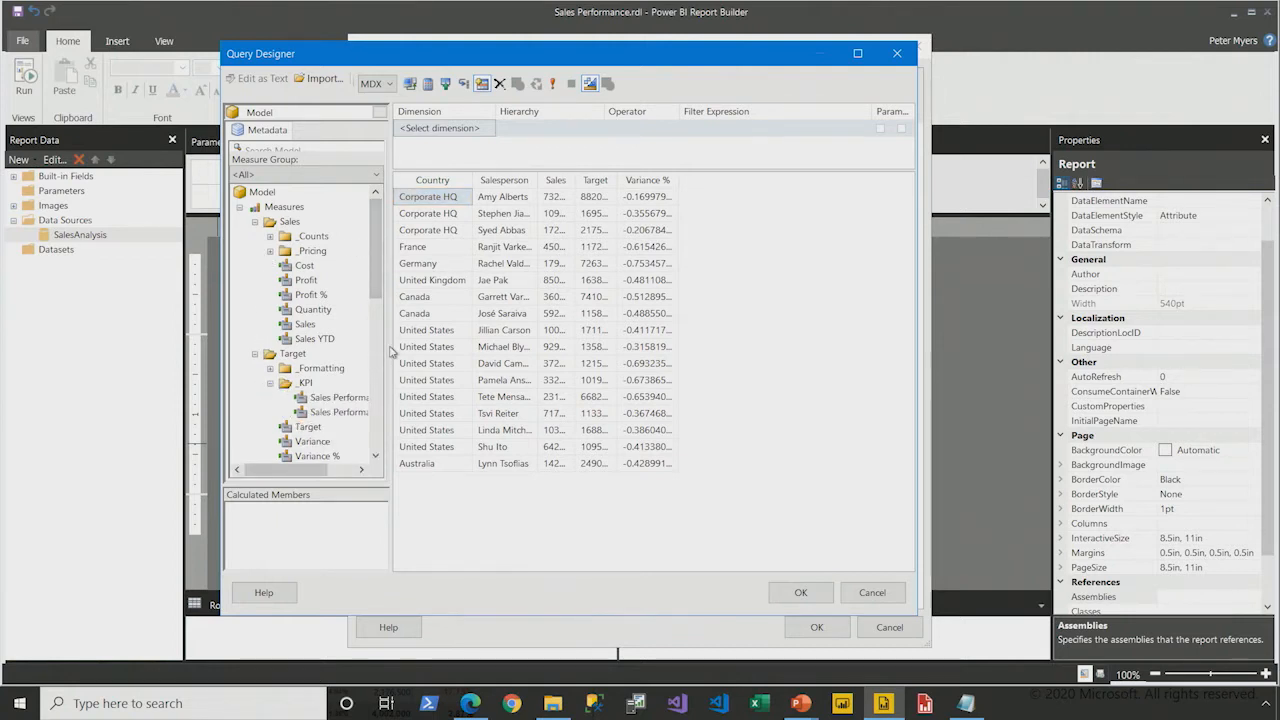
drag(392, 350, 508, 356)
click(384, 400)
drag(386, 402, 815, 389)
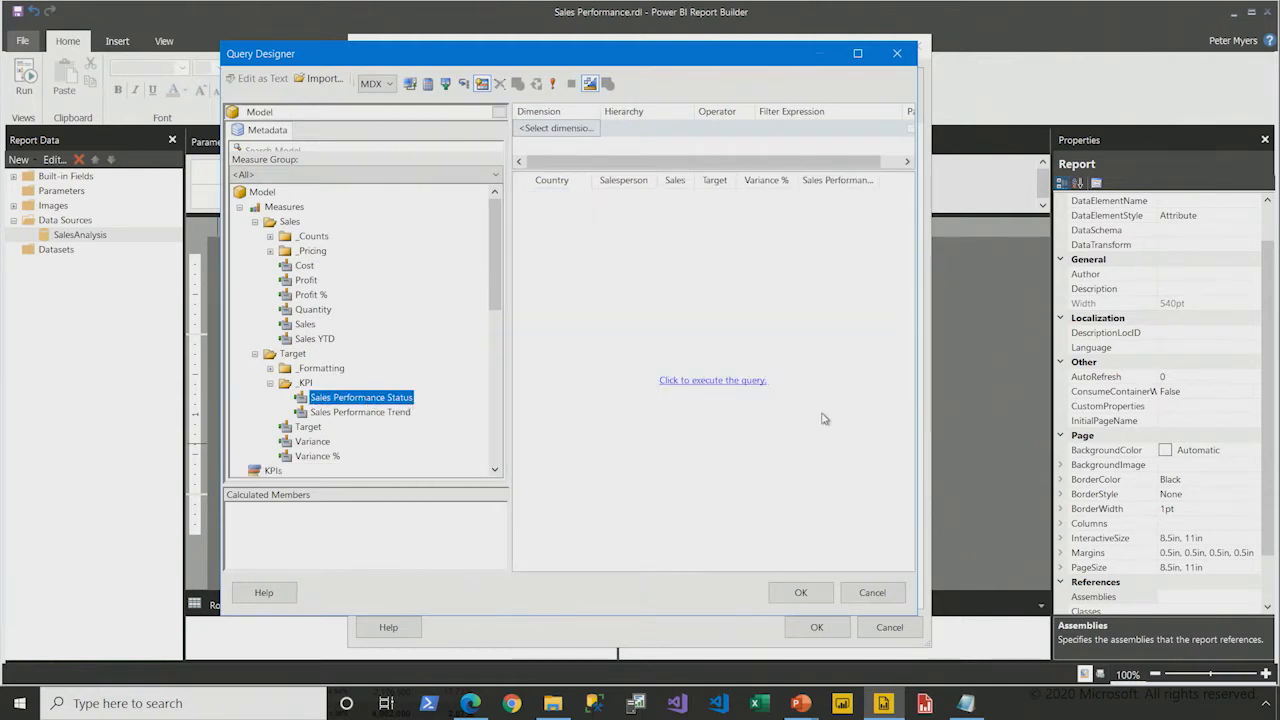
click(716, 380)
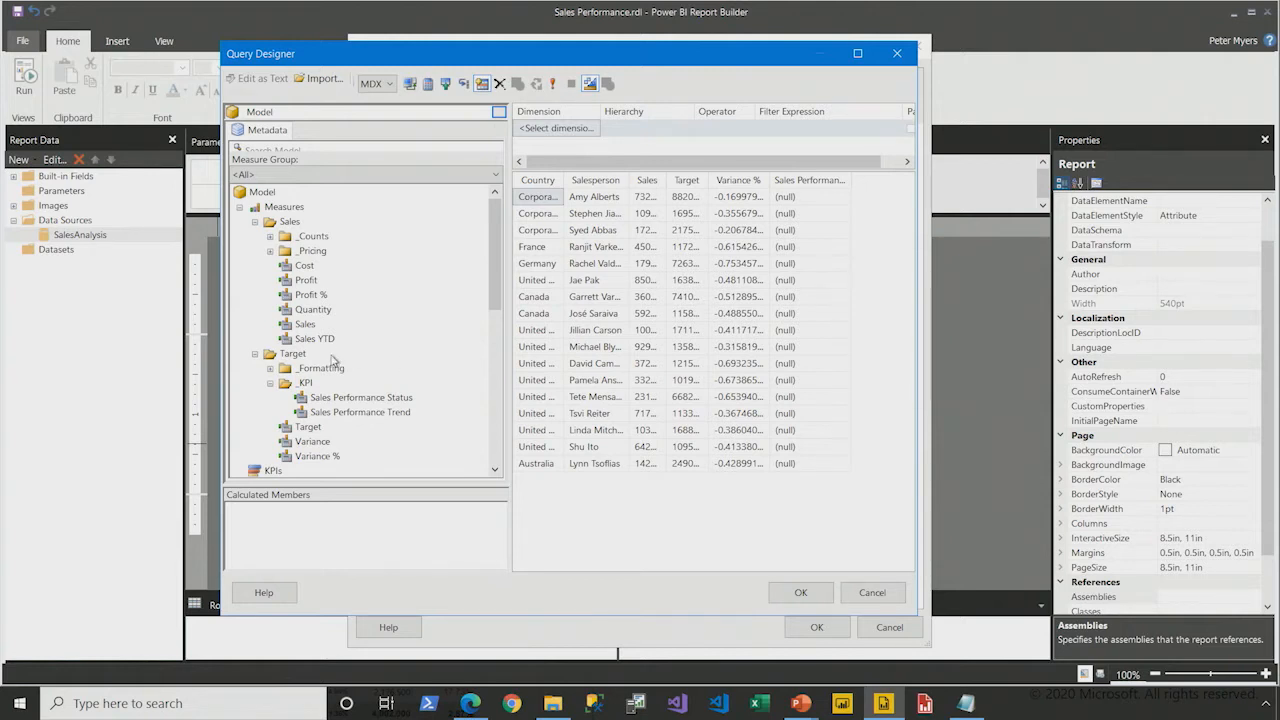
Step: Filter the query on the Date dimension's Fiscal Year equal to FY2019 and execute it again
scroll(330, 365, down, 6)
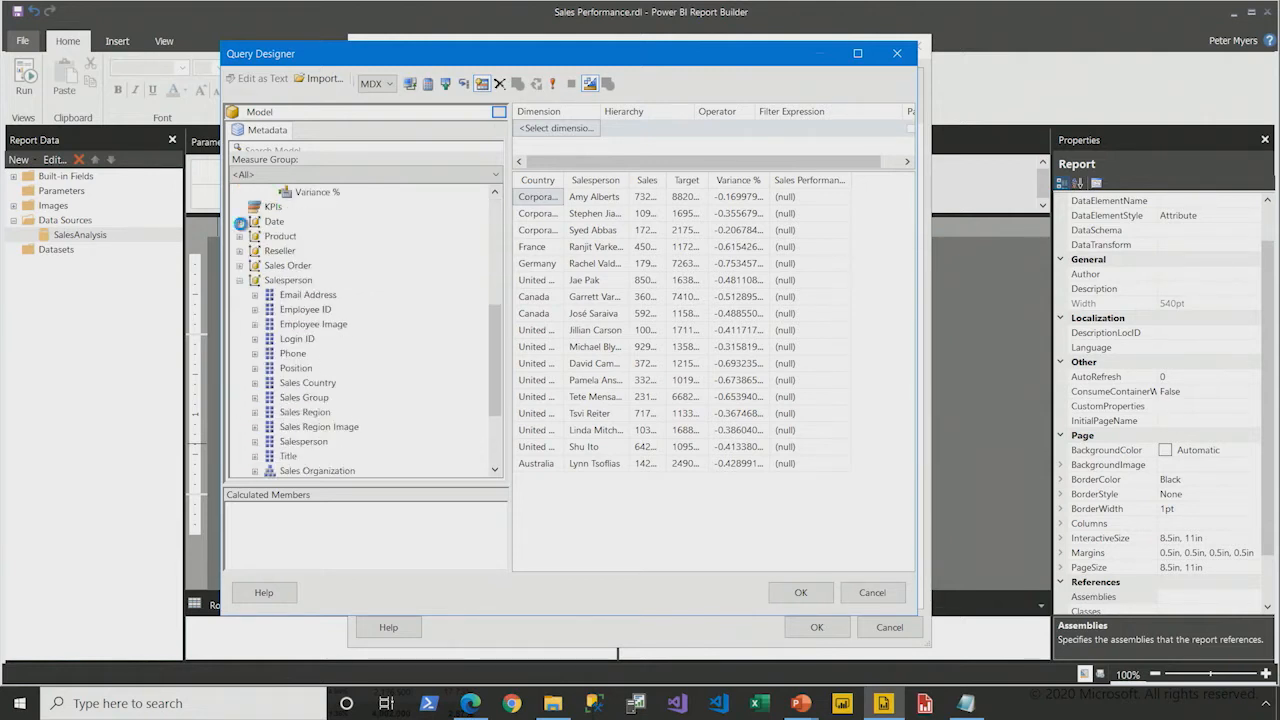
click(239, 221)
click(302, 280)
drag(301, 285, 548, 132)
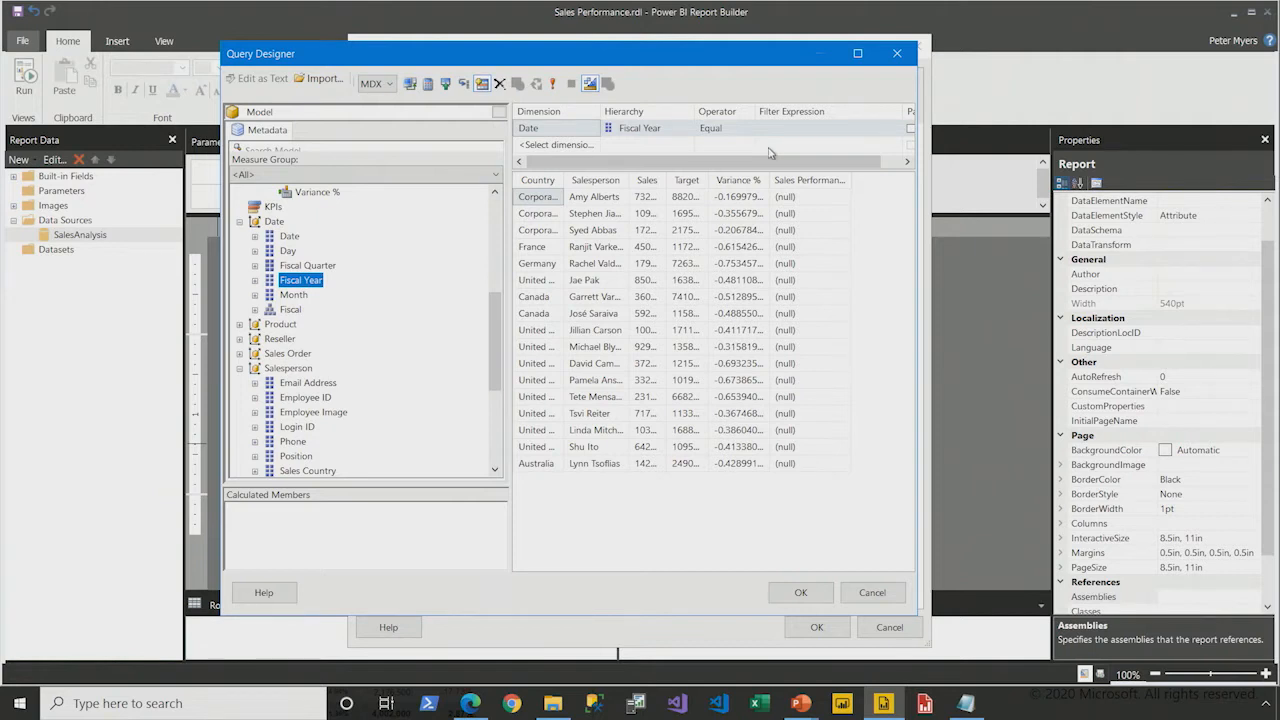
click(855, 130)
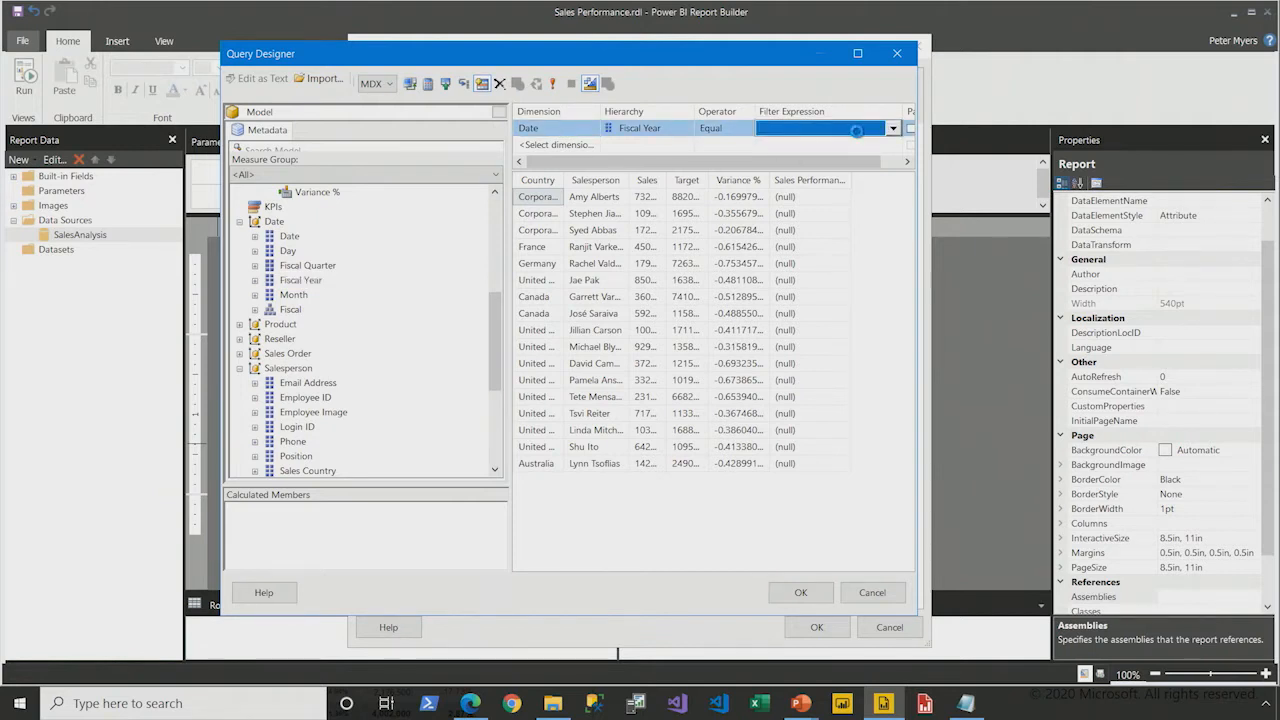
click(855, 130)
click(774, 157)
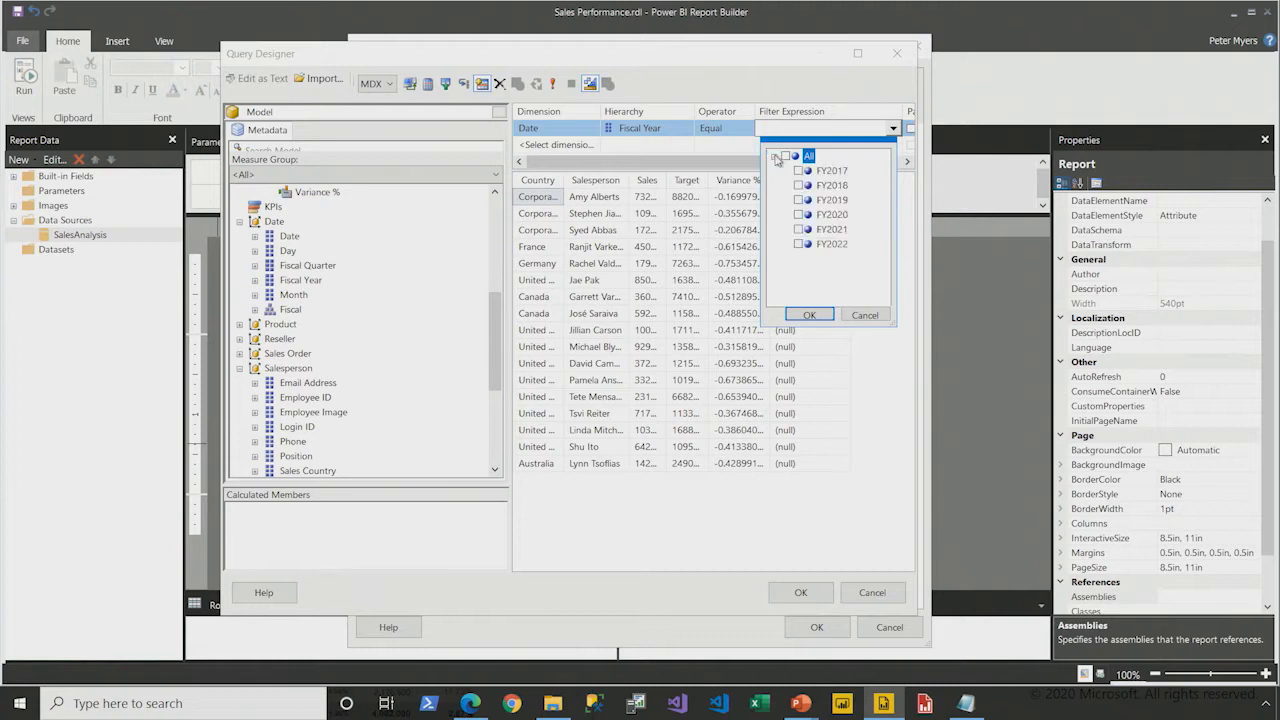
click(798, 200)
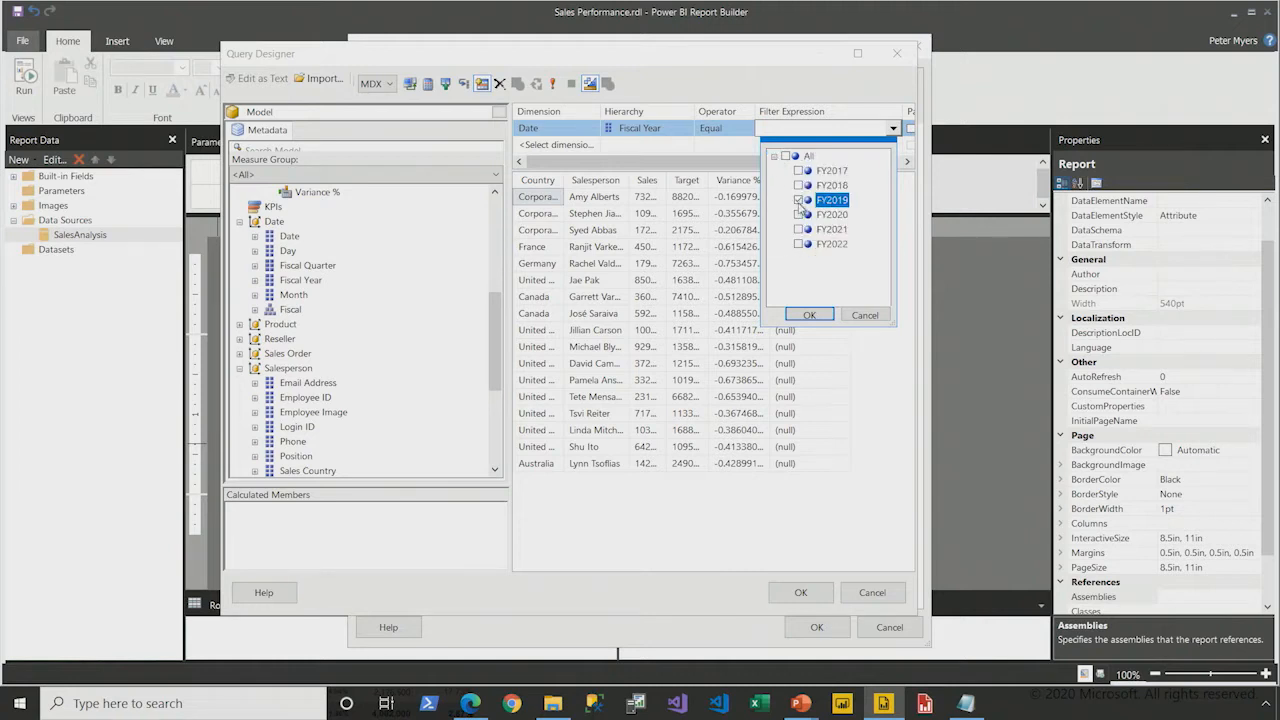
click(809, 315)
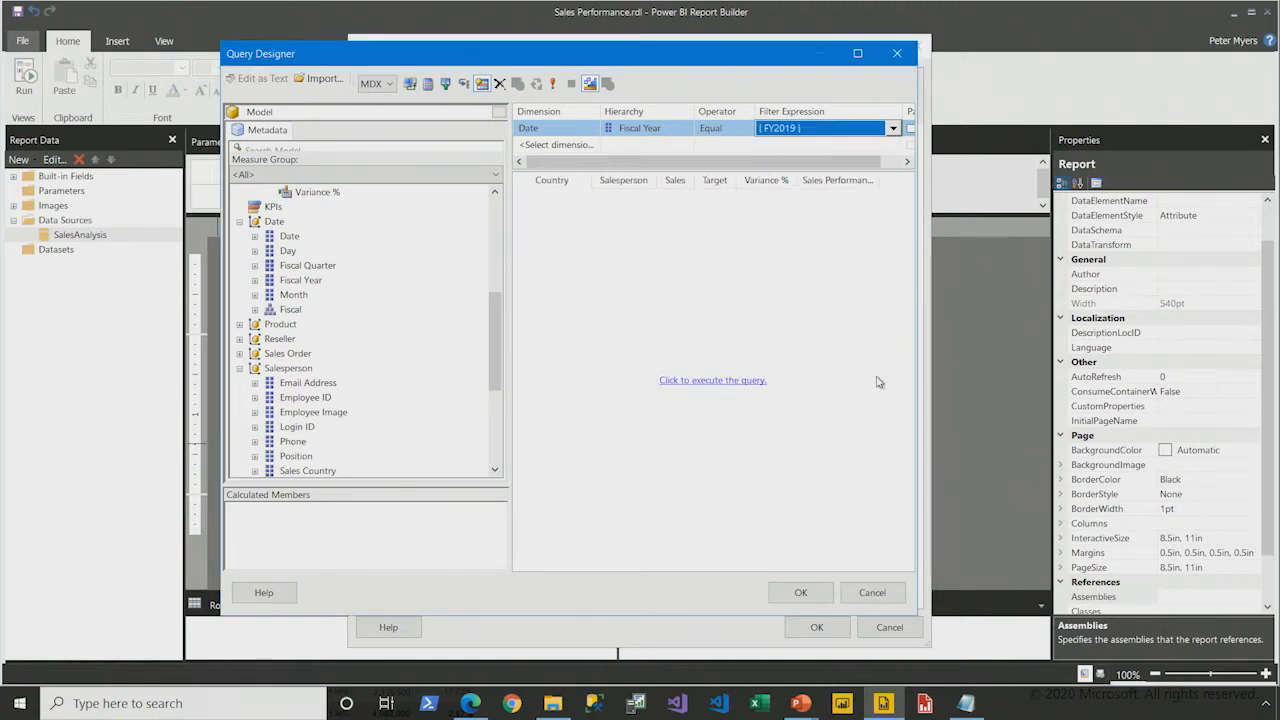
click(752, 382)
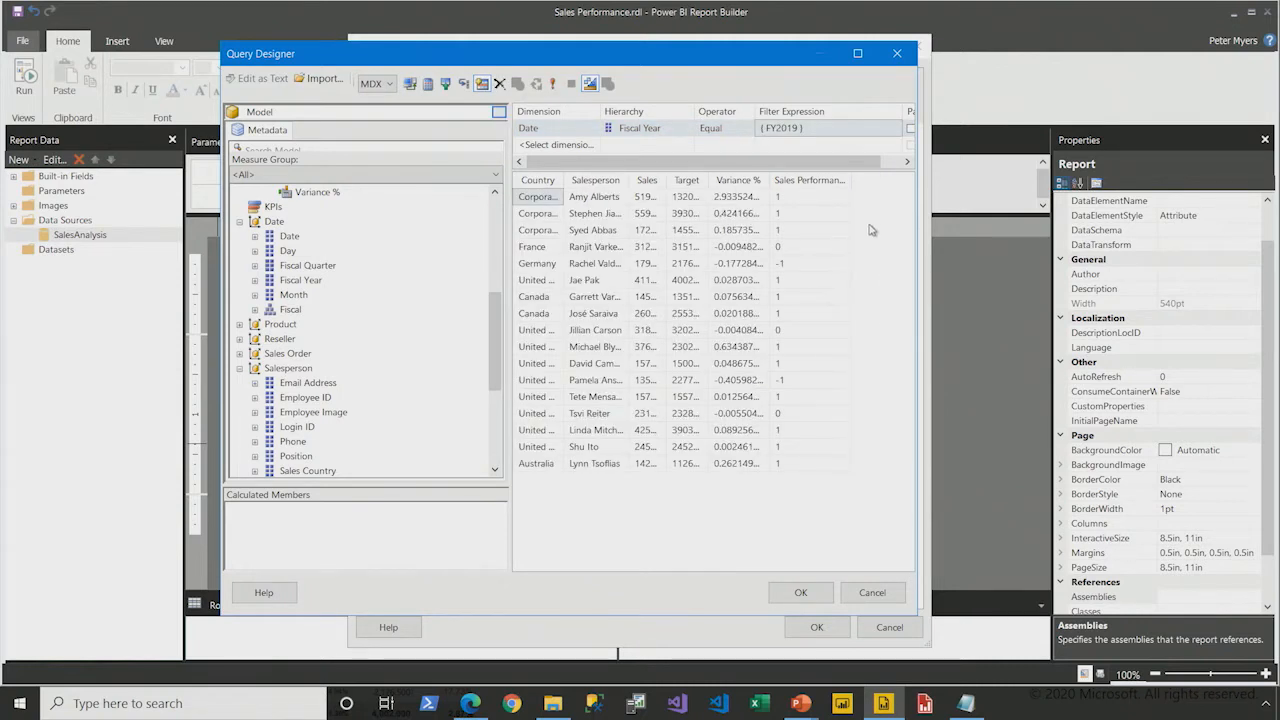
Step: Make the Fiscal Year filter a report parameter and accept the query design
drag(781, 186, 762, 185)
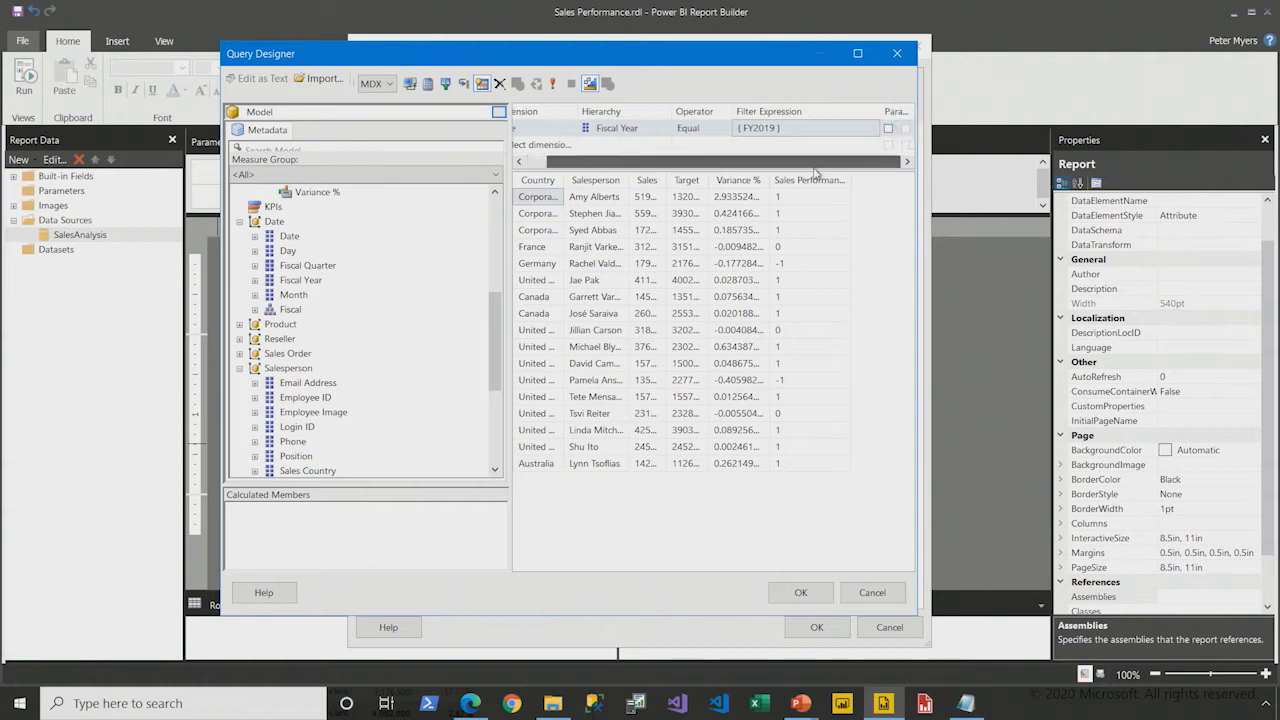
click(898, 131)
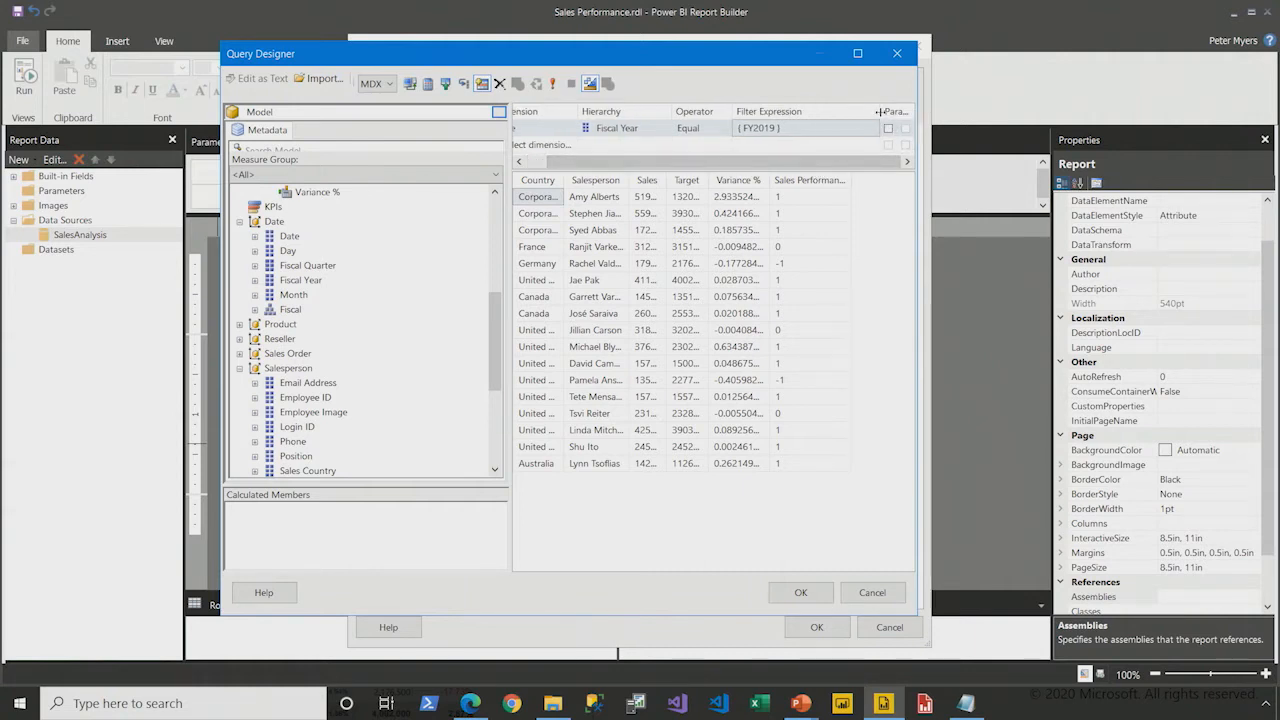
click(882, 122)
click(877, 128)
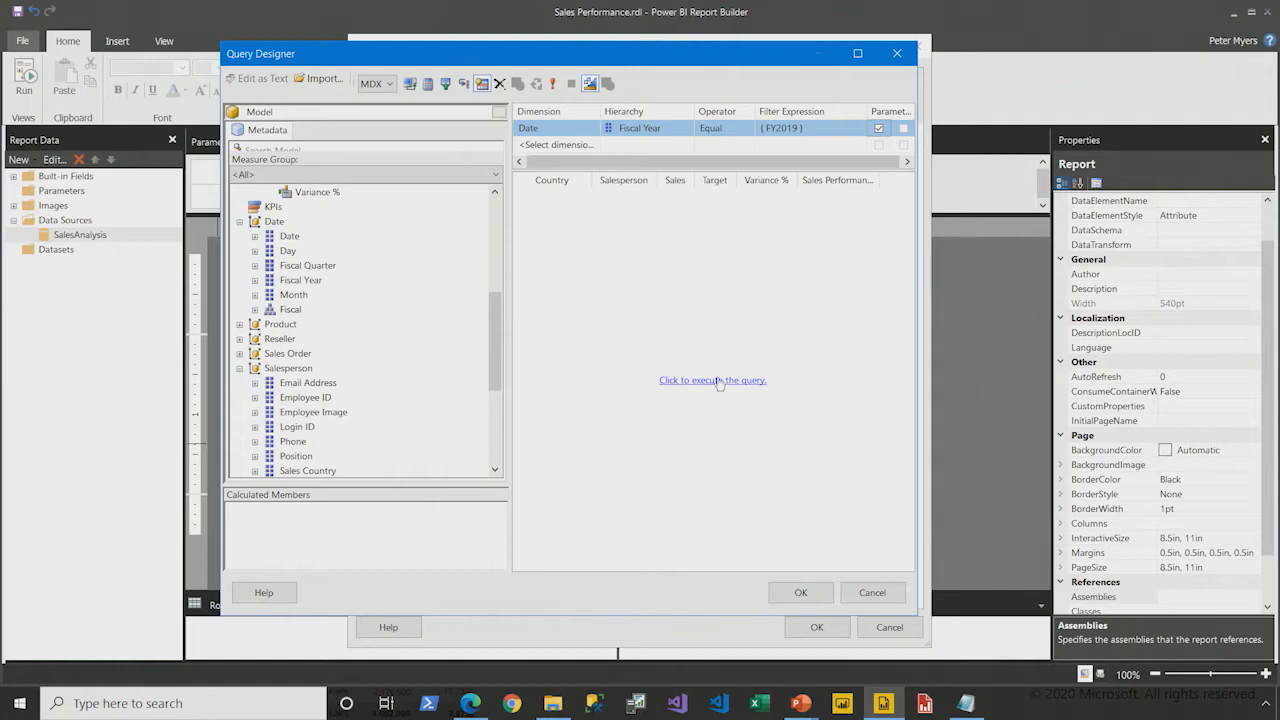
click(787, 591)
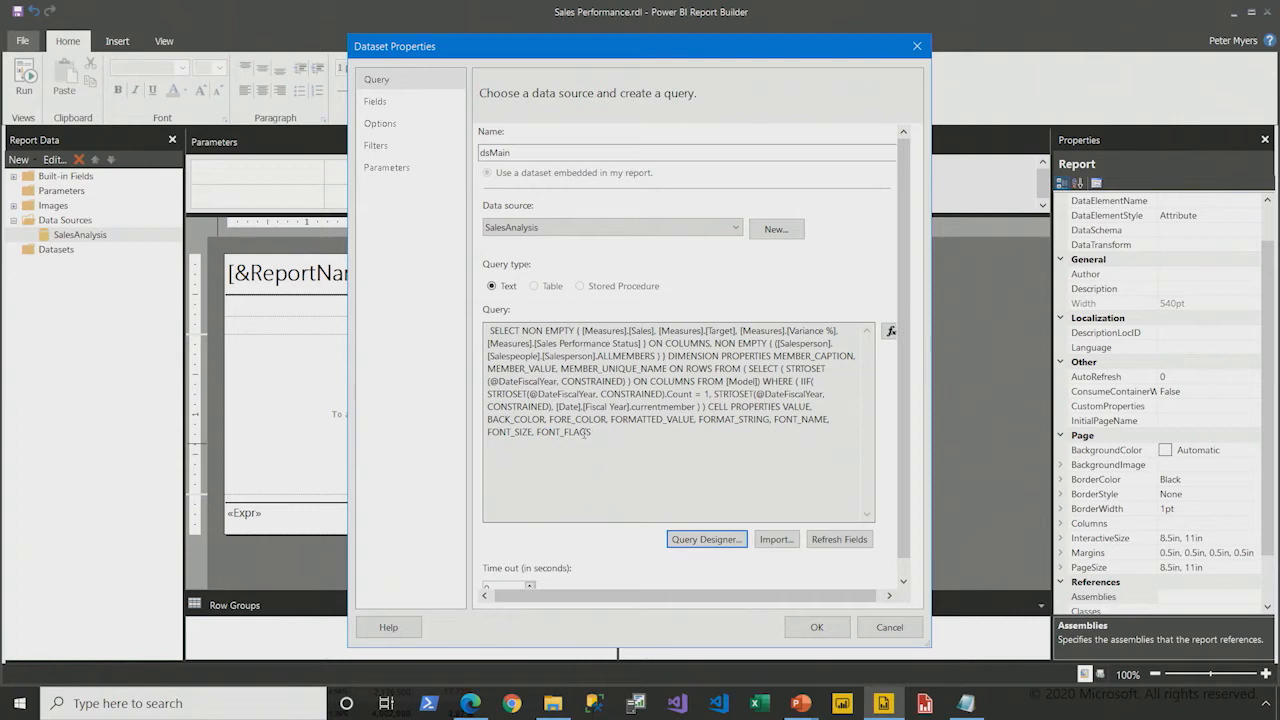
Step: Accept the dsMain dataset and select the DateFiscalYear parameter in the report data
click(812, 627)
click(14, 191)
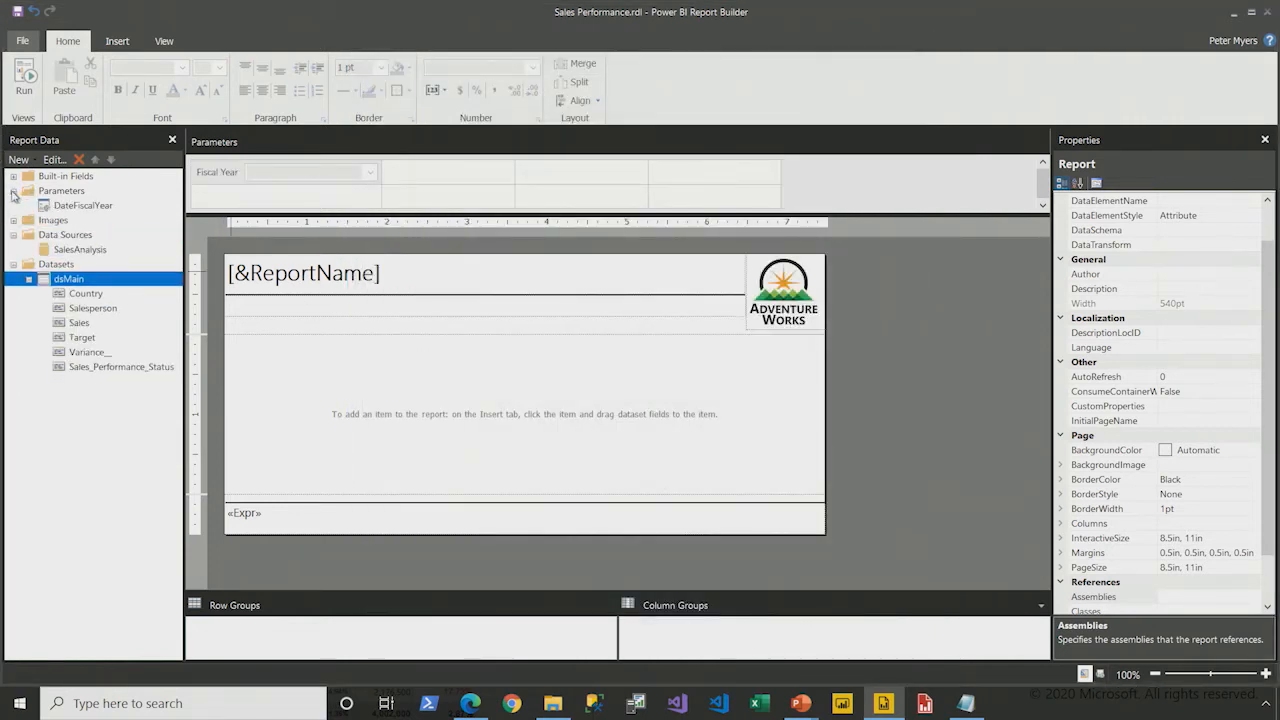
click(72, 206)
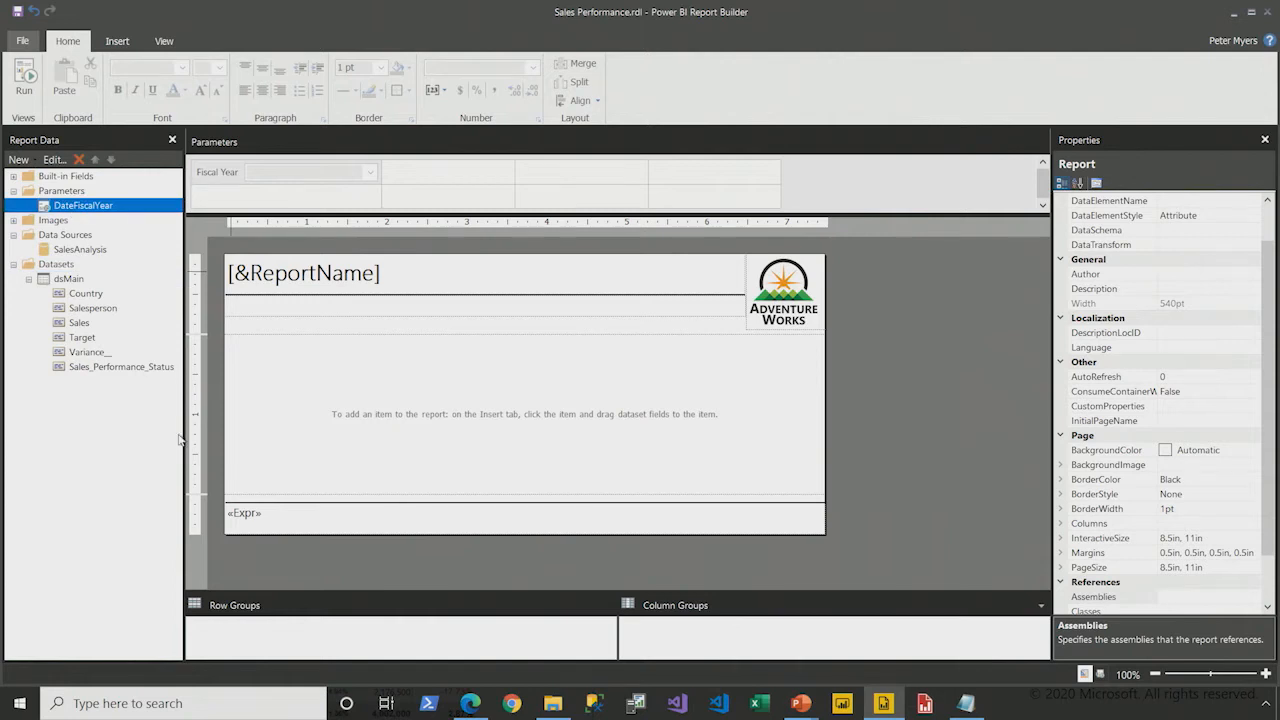
Step: In the dsMain dataset properties, rename the Variance__ field to Variance_Pct and the Sales_Performance_Status field to Status
right_click(70, 280)
click(153, 351)
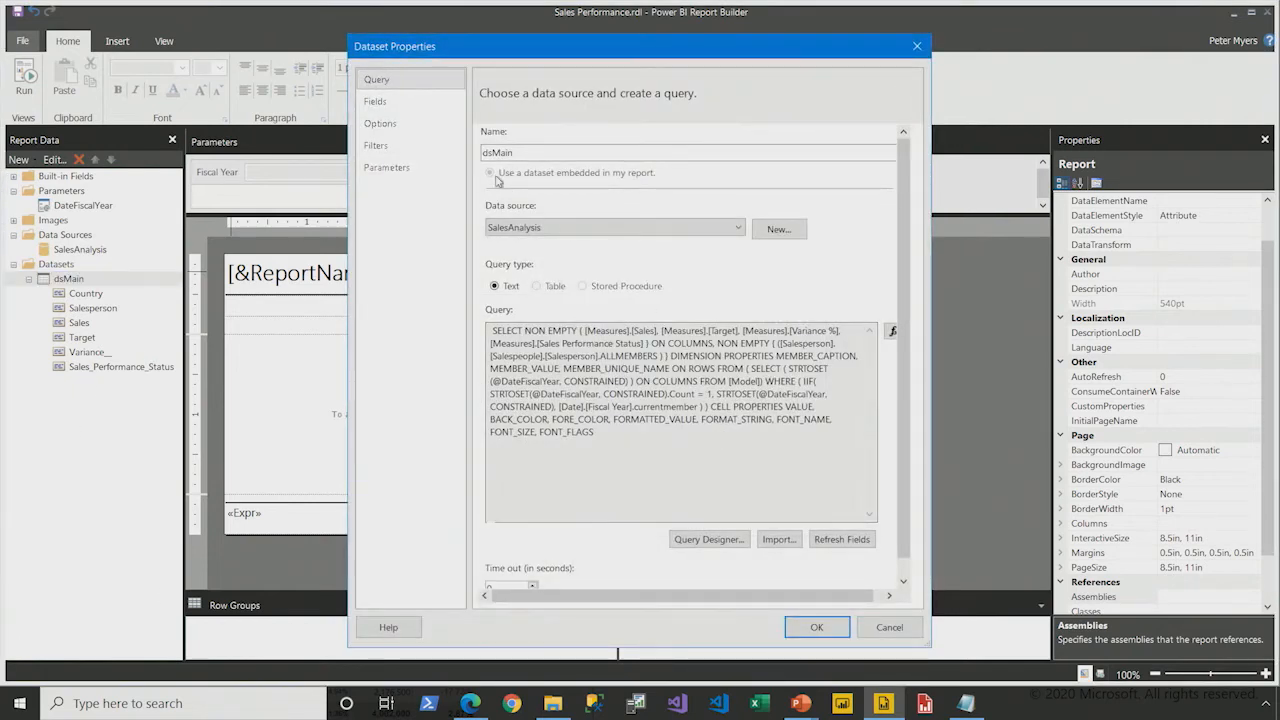
click(378, 103)
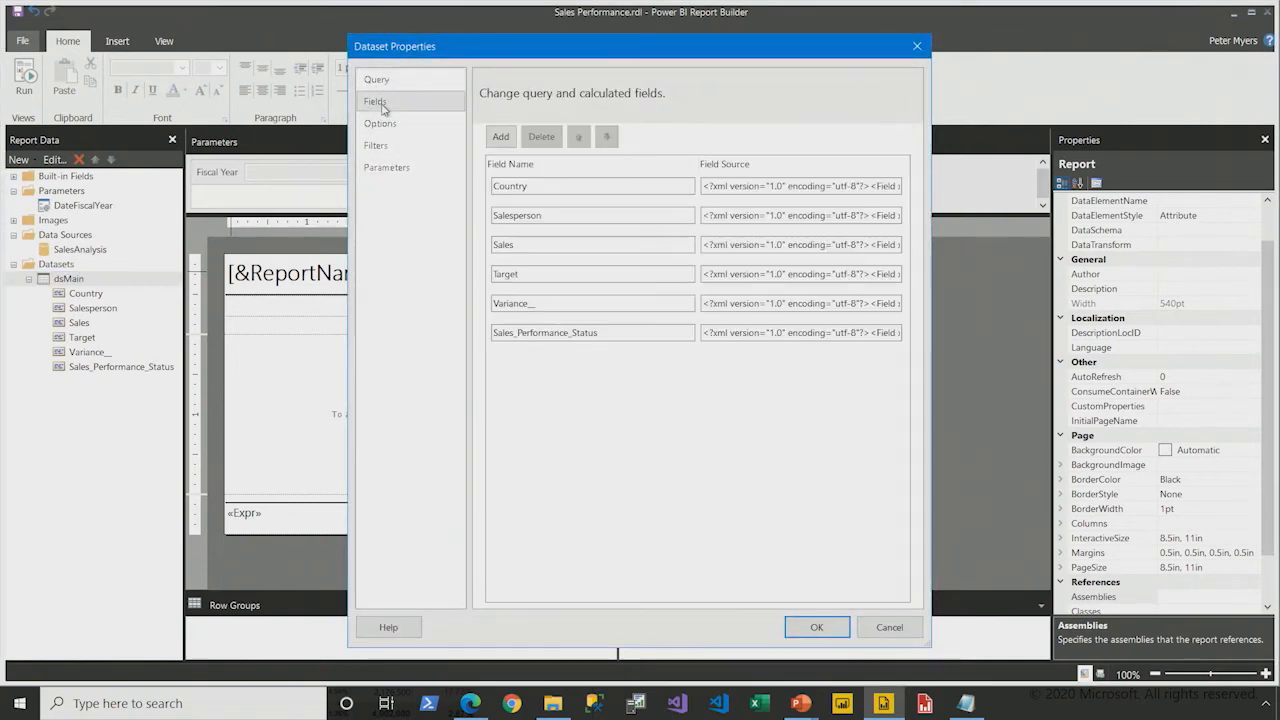
click(570, 301)
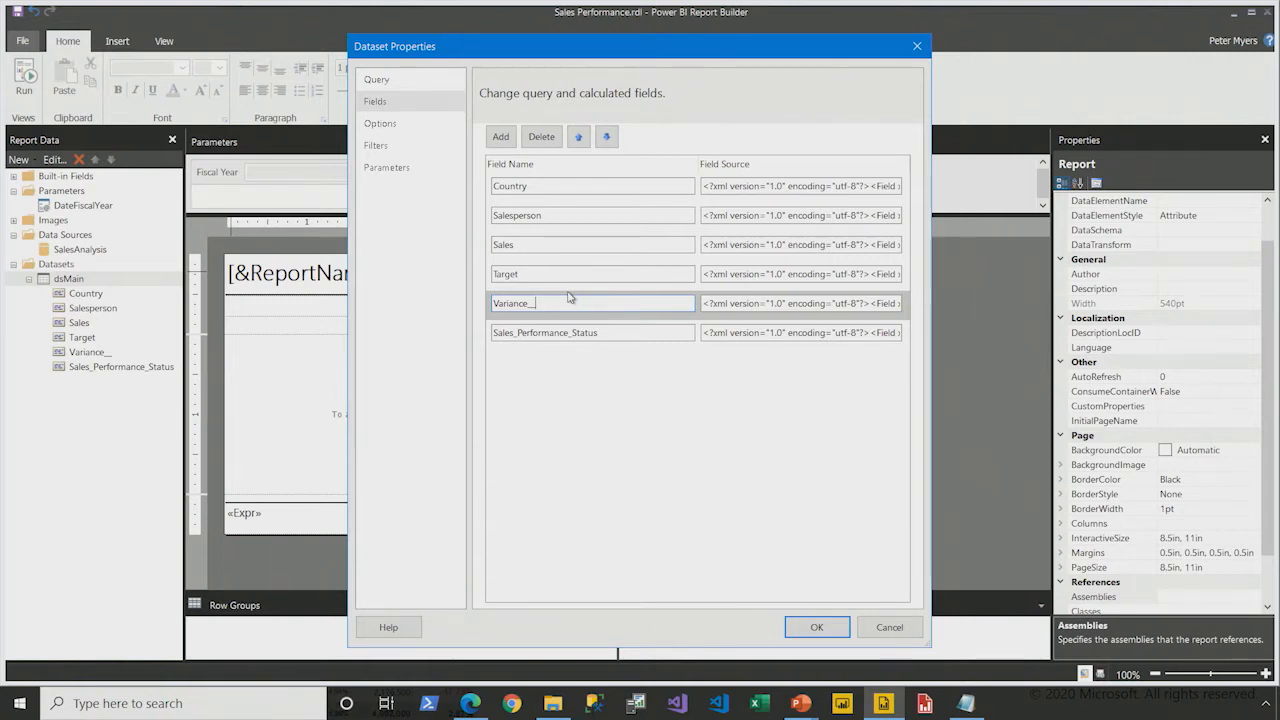
text(Pct)
drag(575, 333, 466, 335)
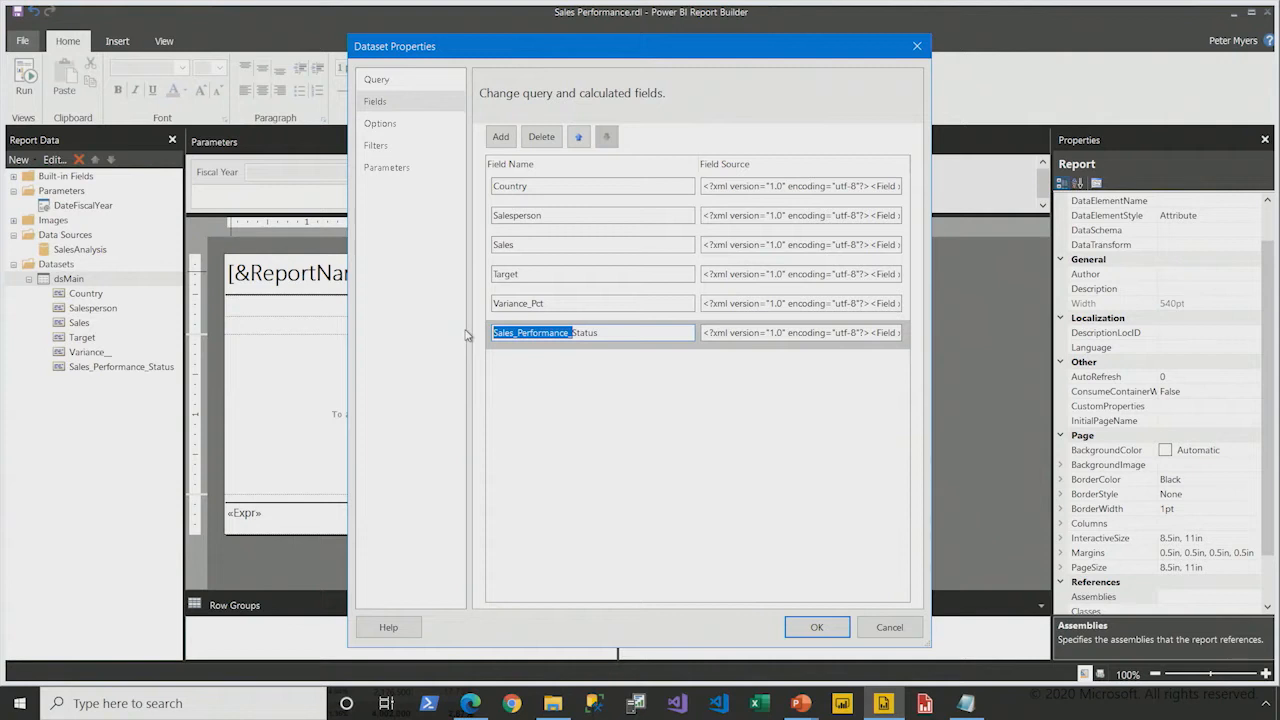
key(BackSpace)
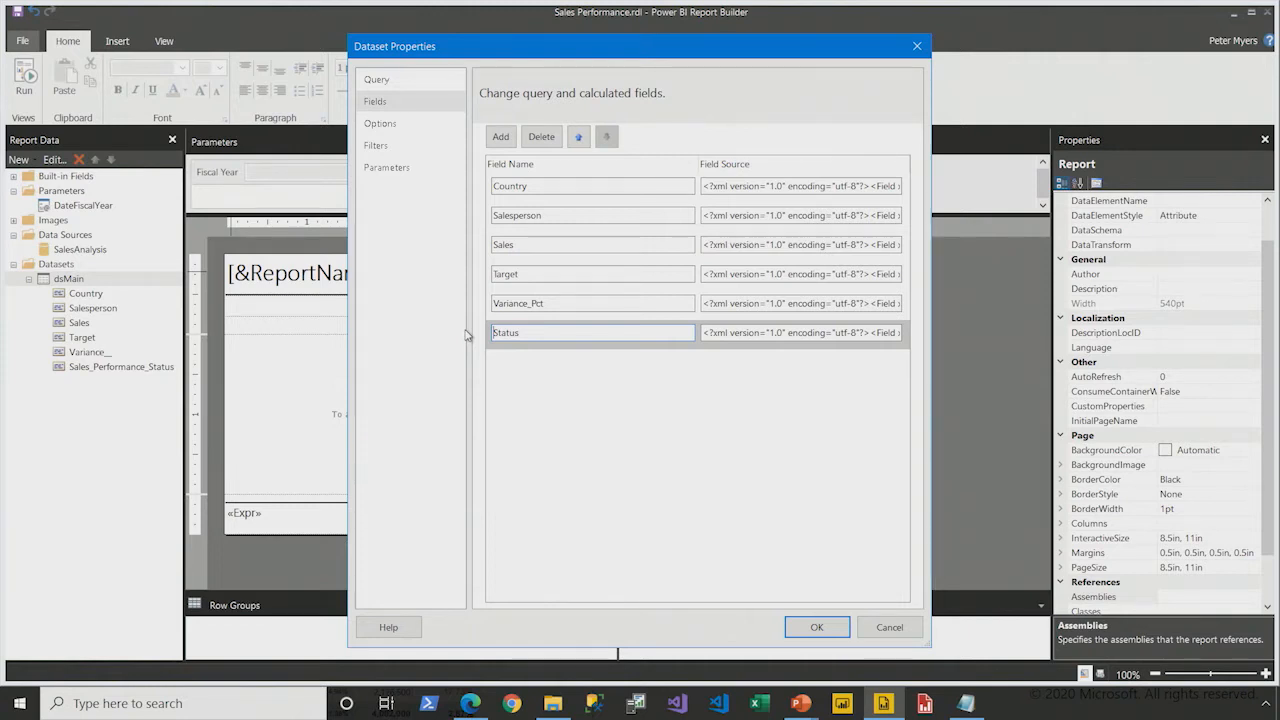
Step: Review the dsMain dataset's query parameter mapping and accept the dataset properties
click(387, 170)
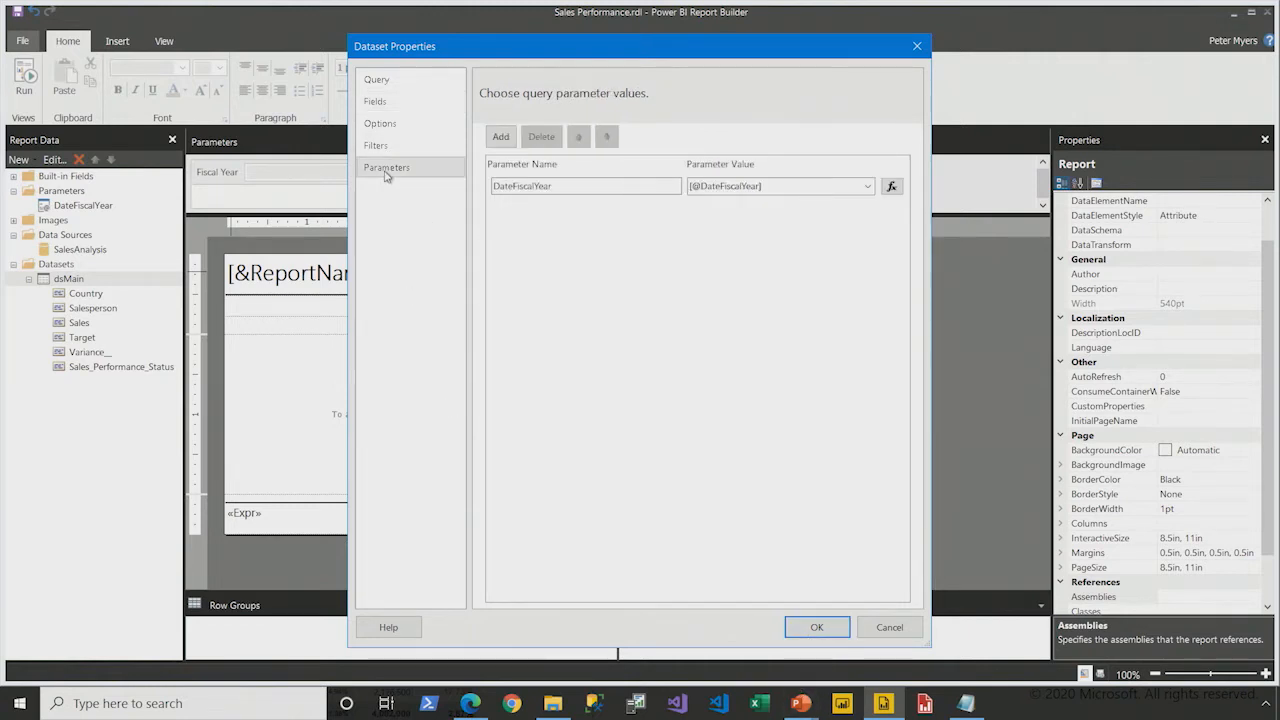
click(521, 187)
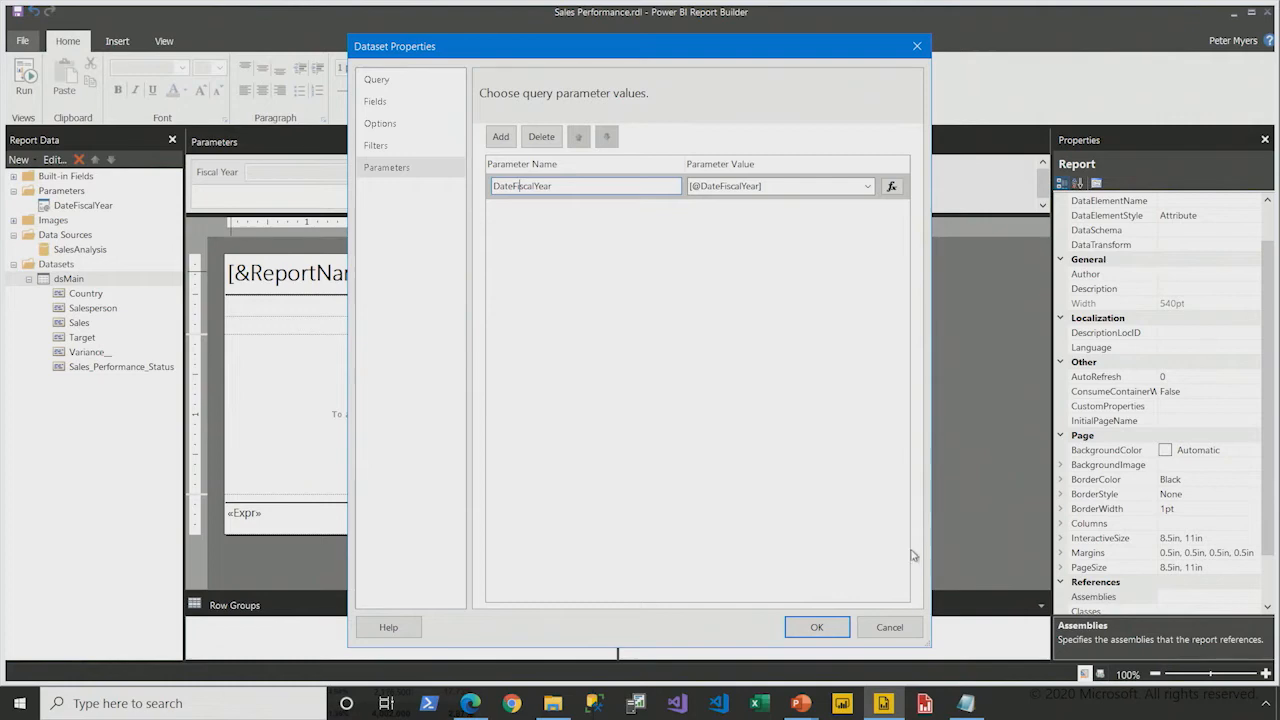
click(826, 627)
Step: Examine the DateFiscalYear parameter's general settings and available values, including its source dataset, without changing anything
right_click(100, 206)
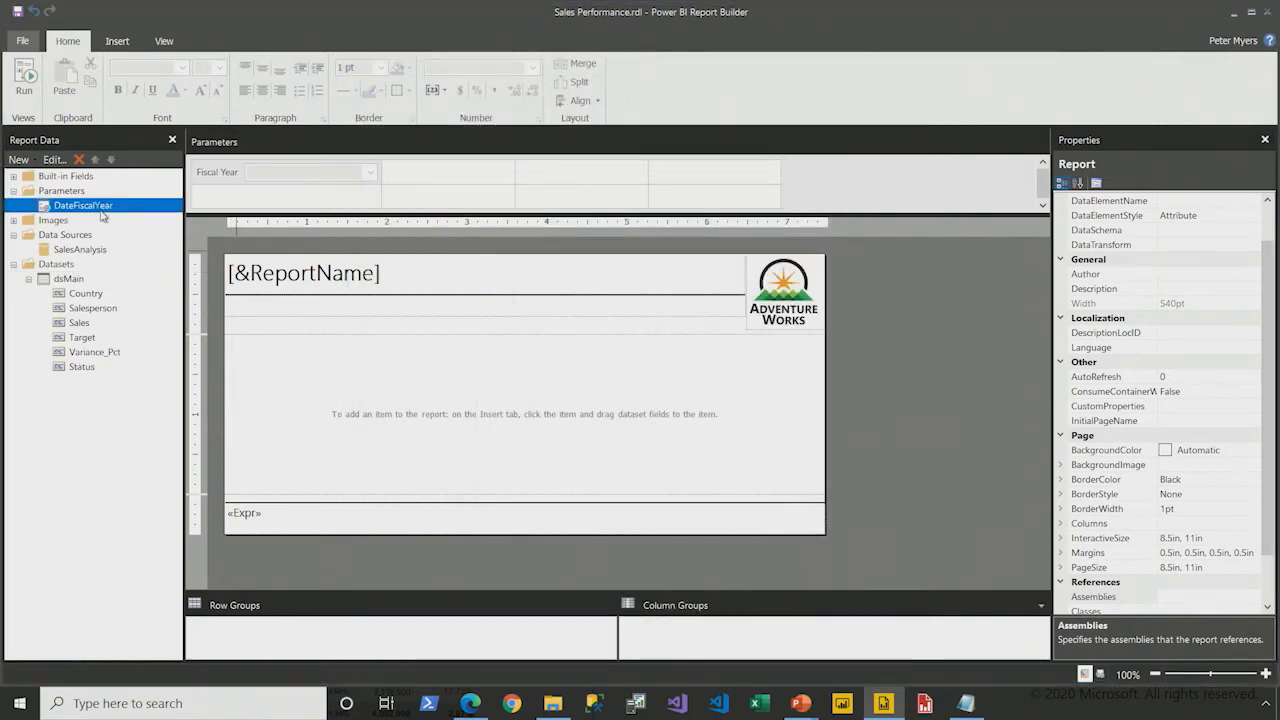
click(150, 240)
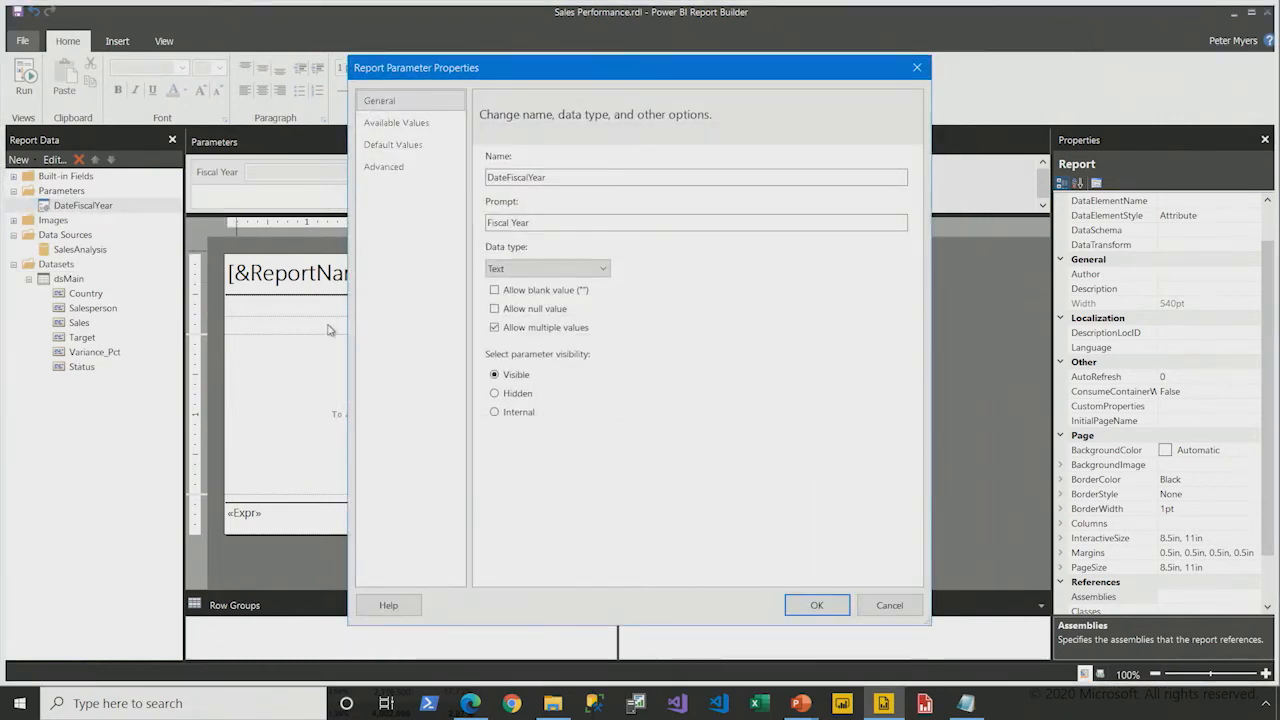
click(400, 122)
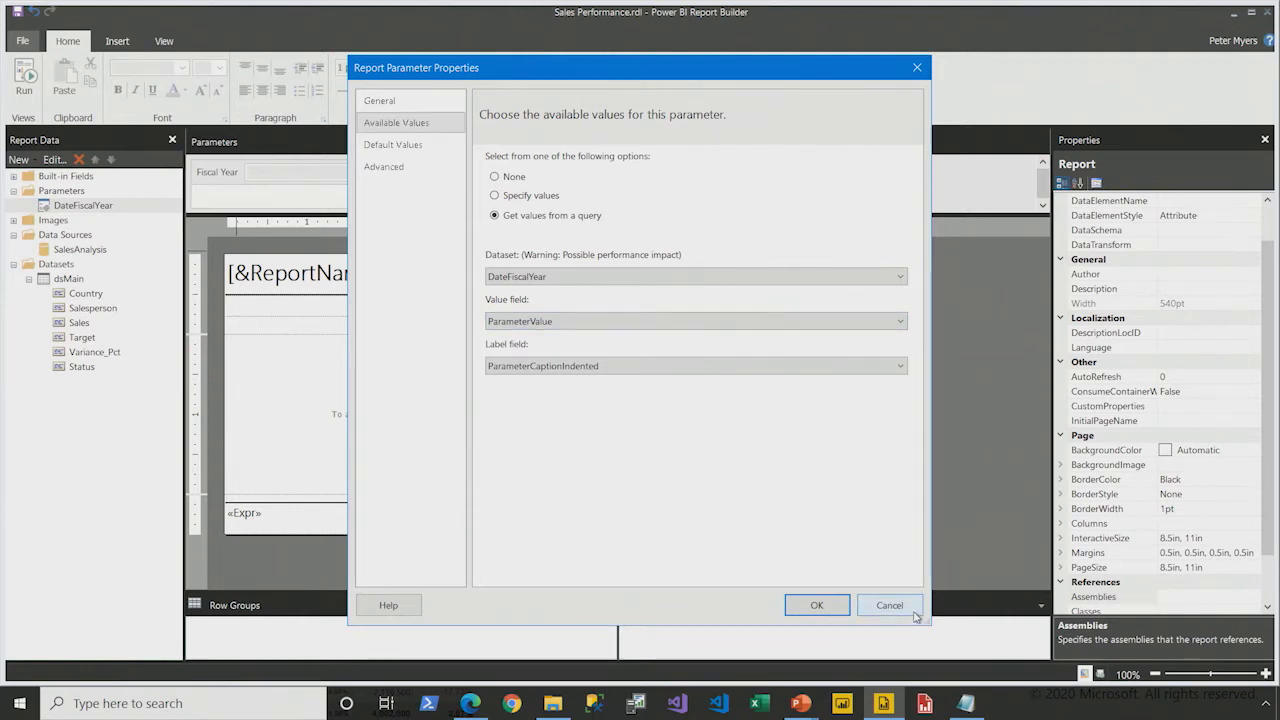
click(555, 279)
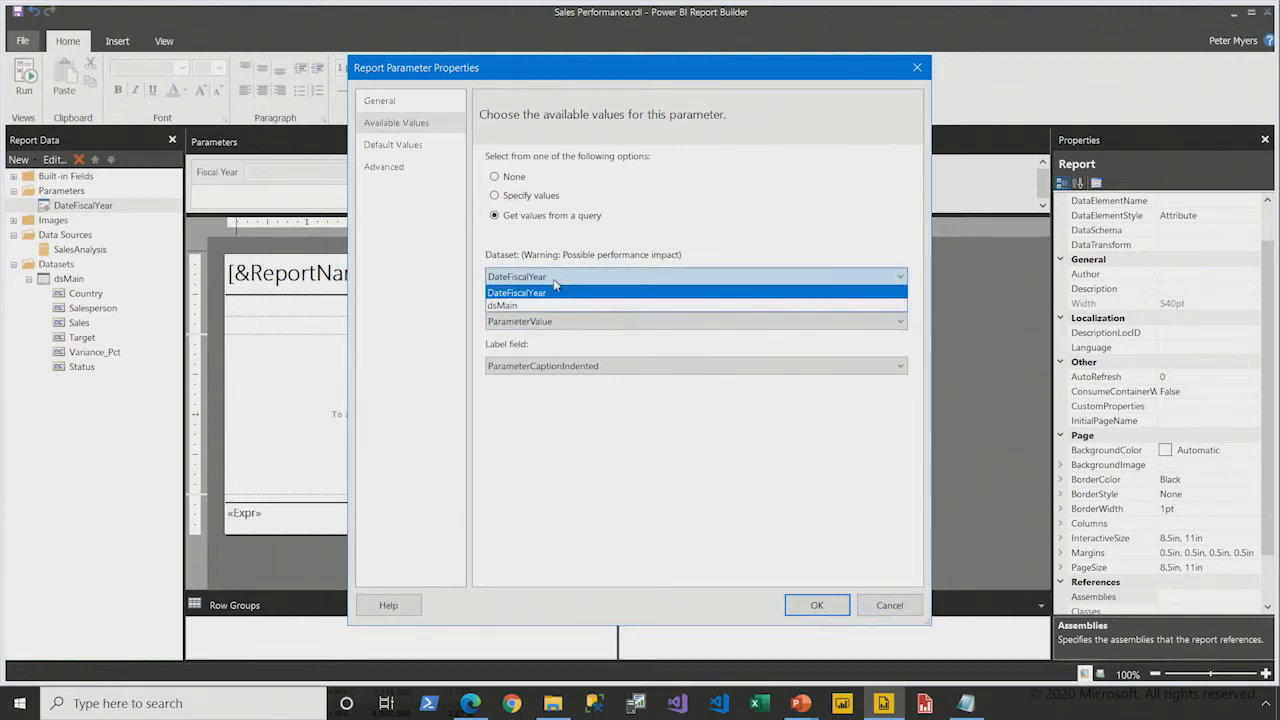
click(555, 291)
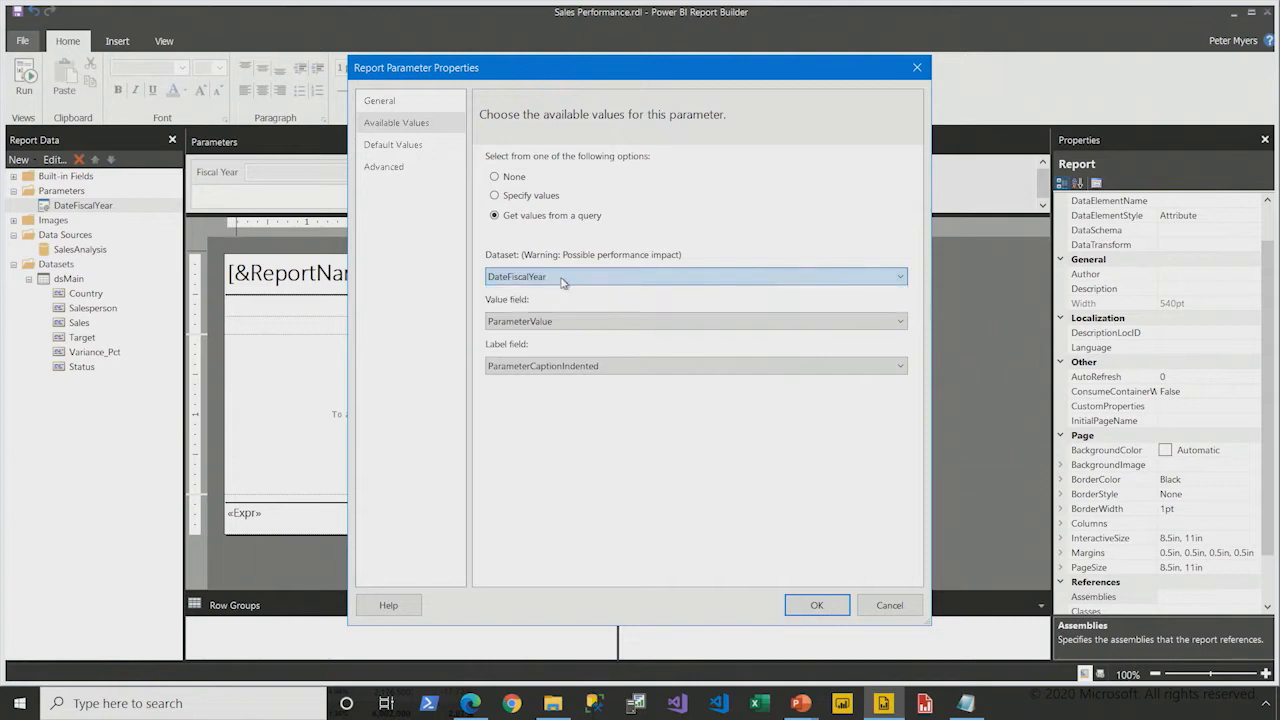
click(888, 605)
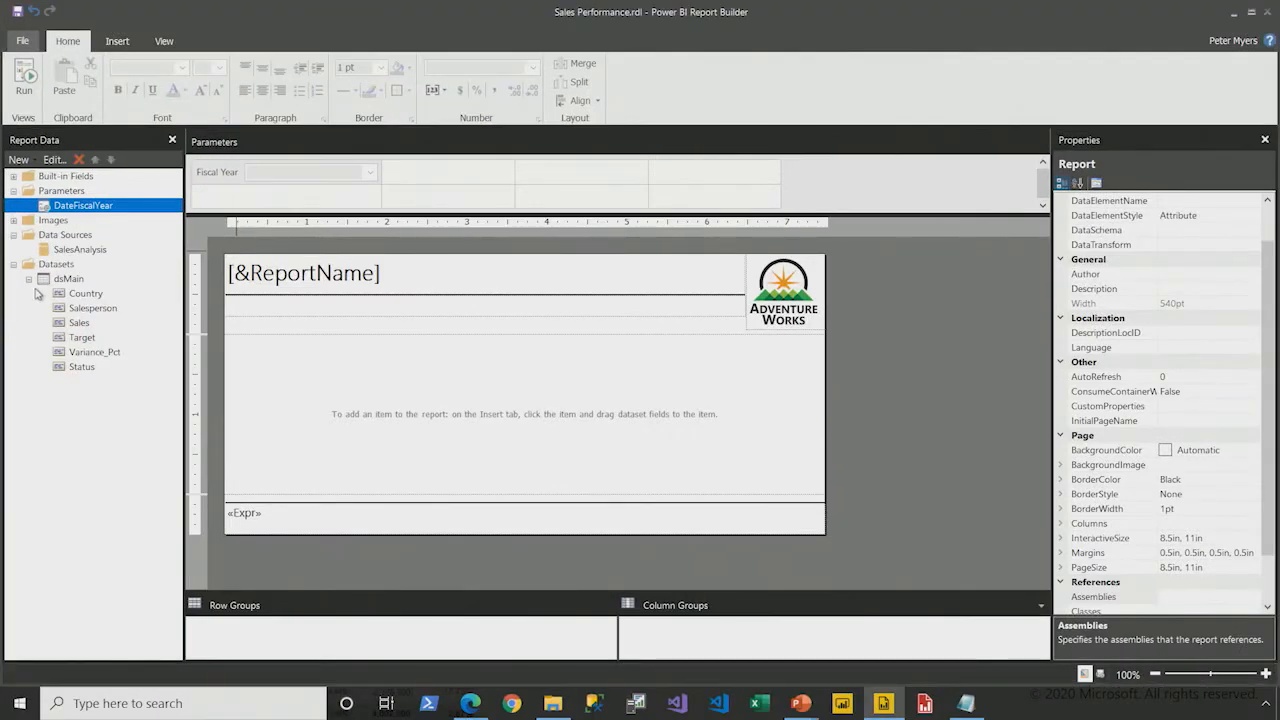
Step: Reveal the hidden datasets to examine the one supplying the DateFiscalYear parameter, and hide them again
right_click(68, 265)
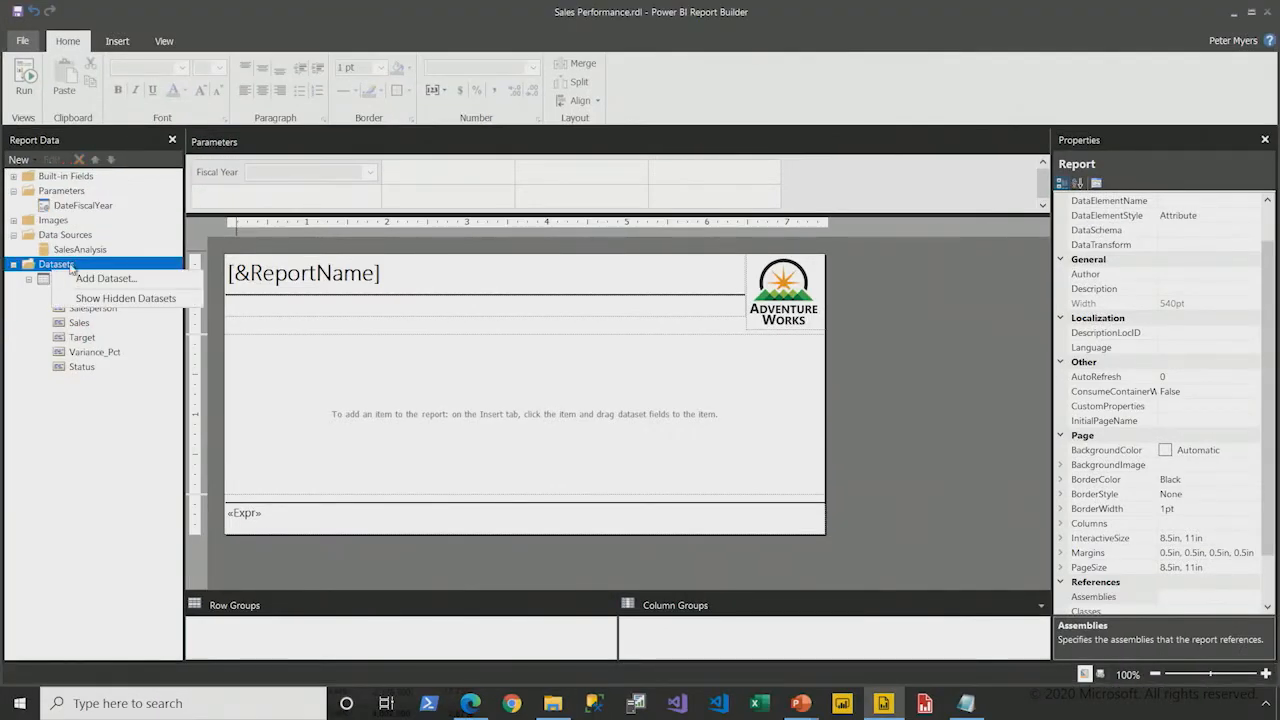
click(178, 294)
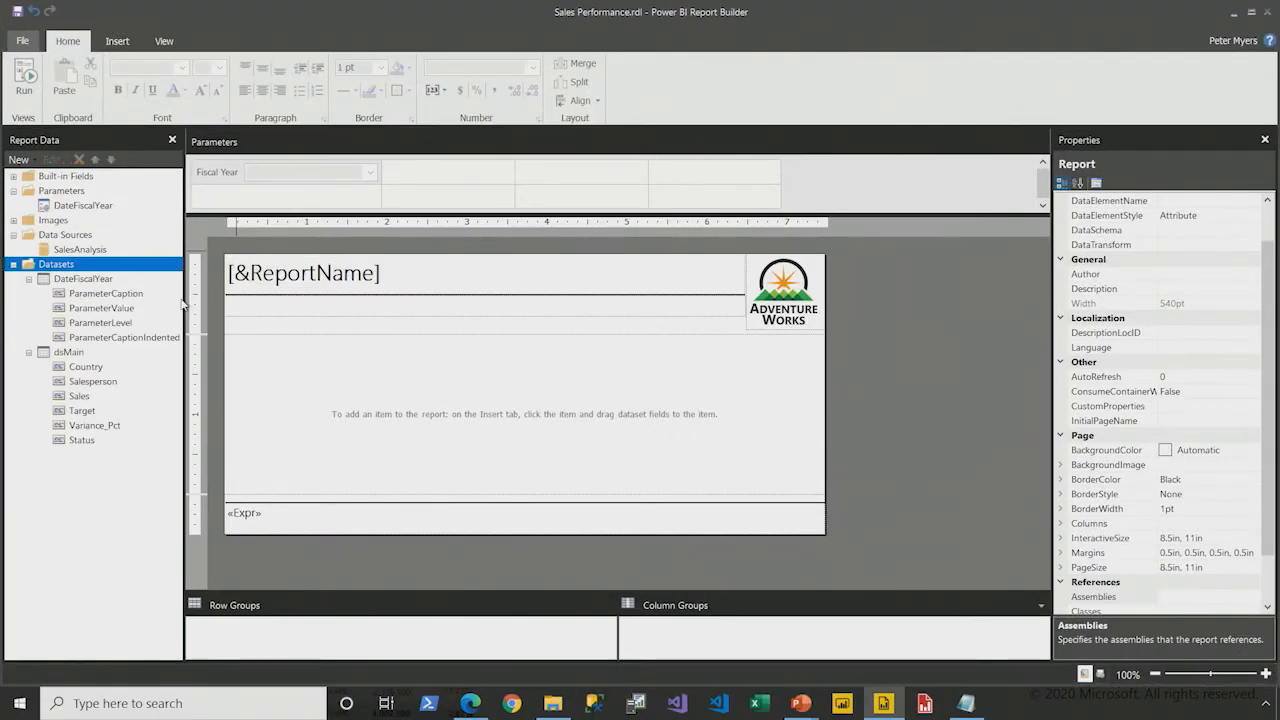
right_click(92, 267)
click(160, 293)
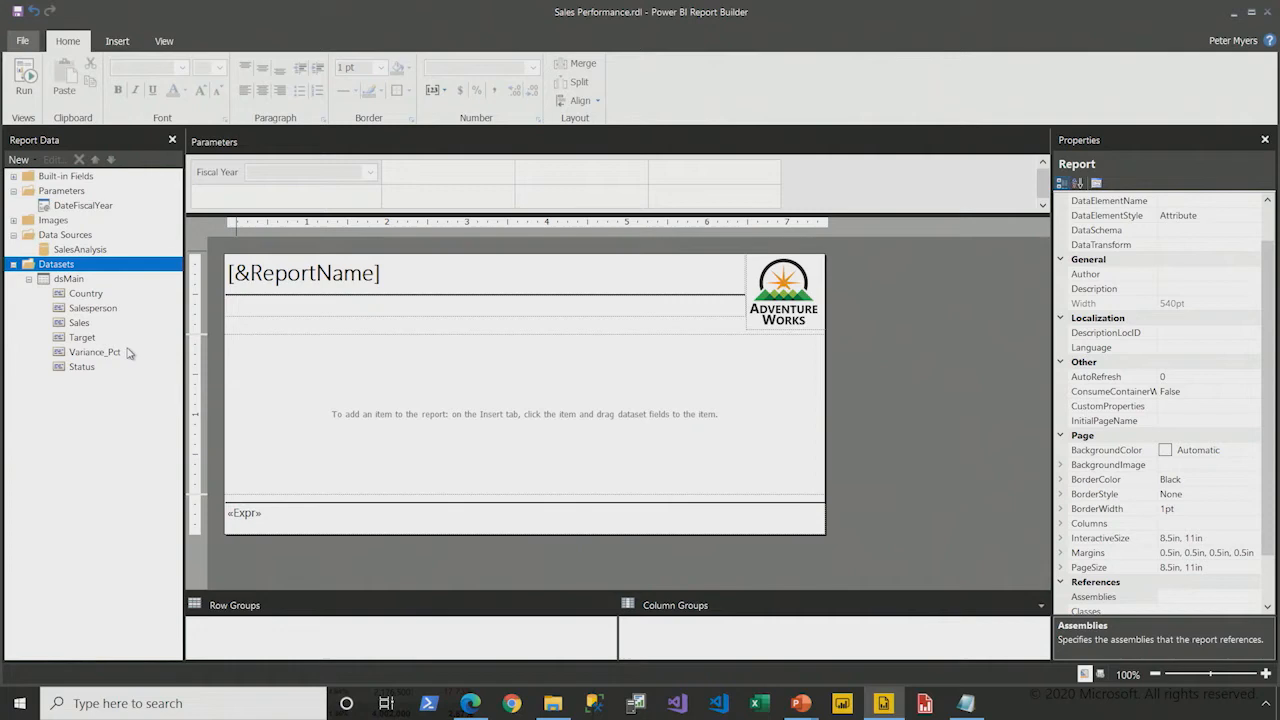
Step: Disallow multiple values for the DateFiscalYear report parameter and accept its properties
right_click(90, 205)
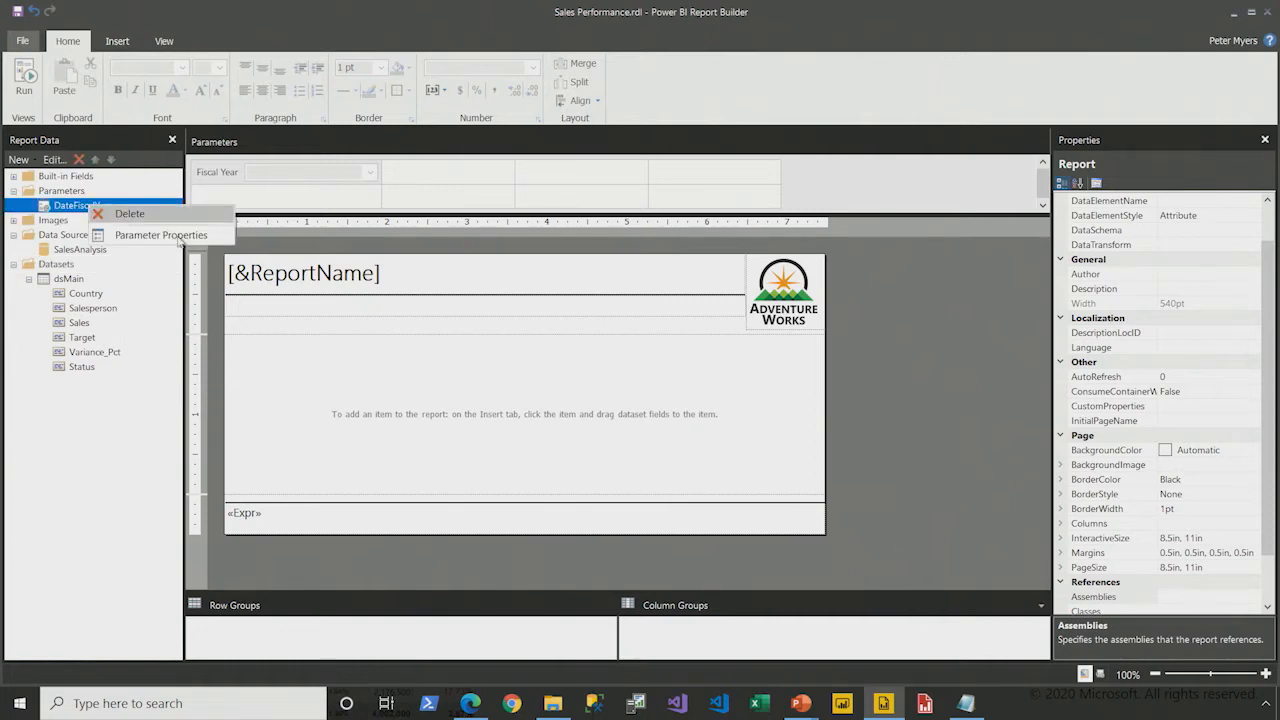
click(160, 235)
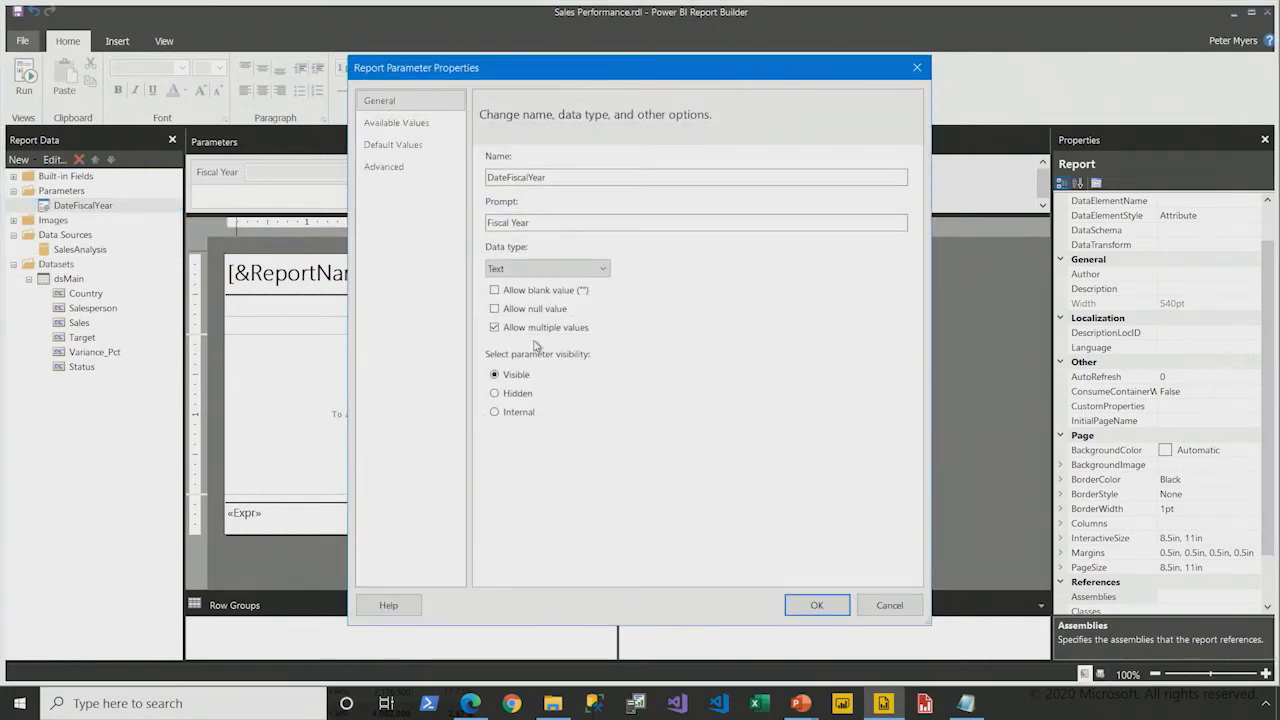
click(494, 331)
click(812, 604)
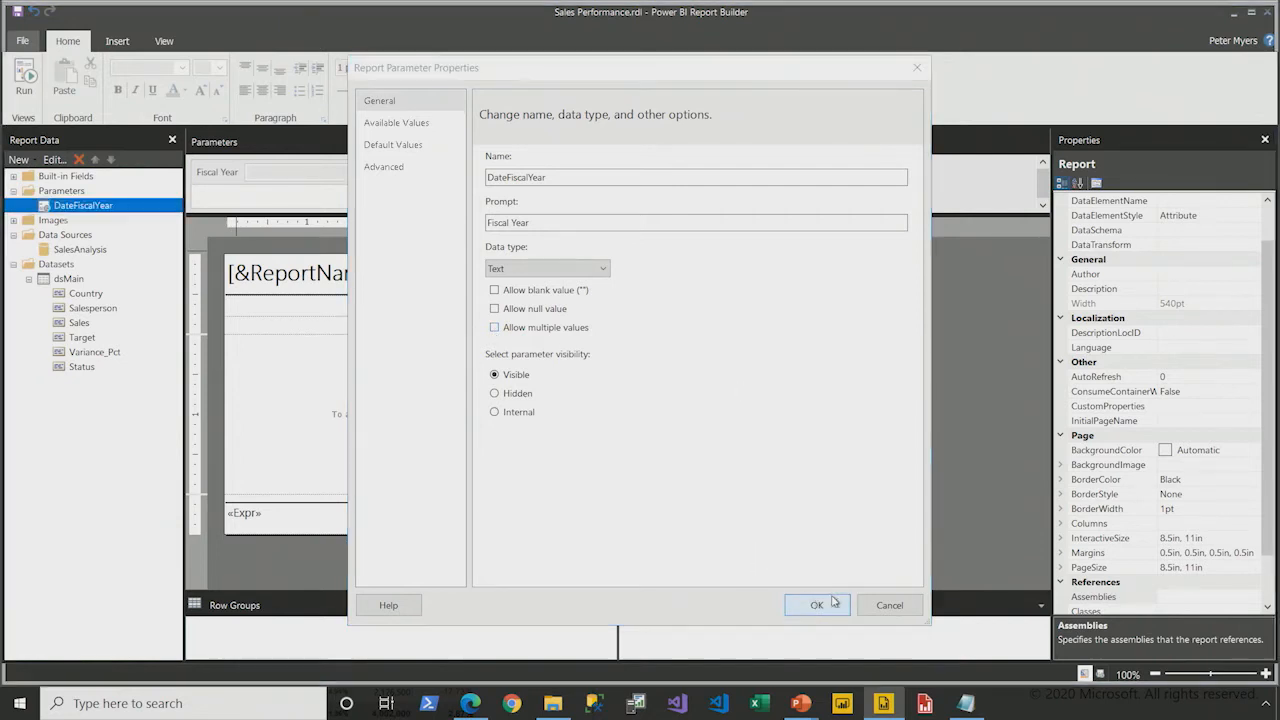
Step: Set the Subtitle text box below the report name to the expression =Trim(Parameters!DateFiscalYear.Label)
right_click(275, 310)
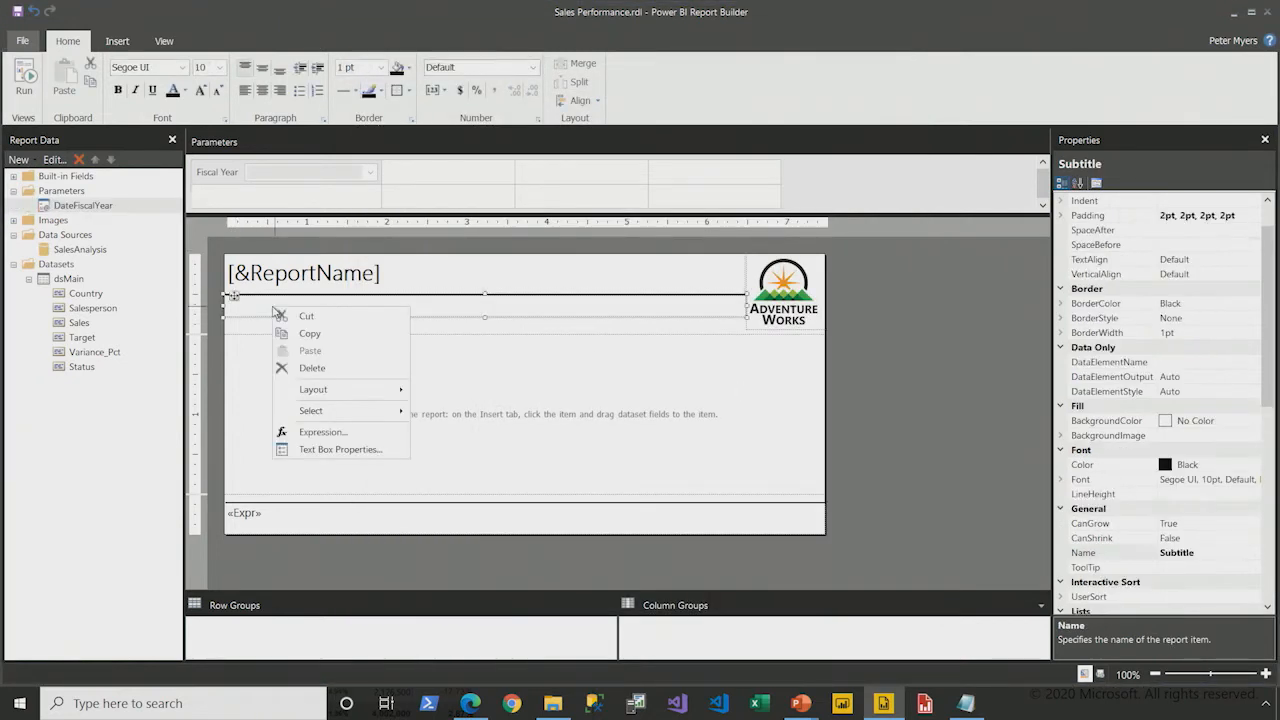
click(355, 431)
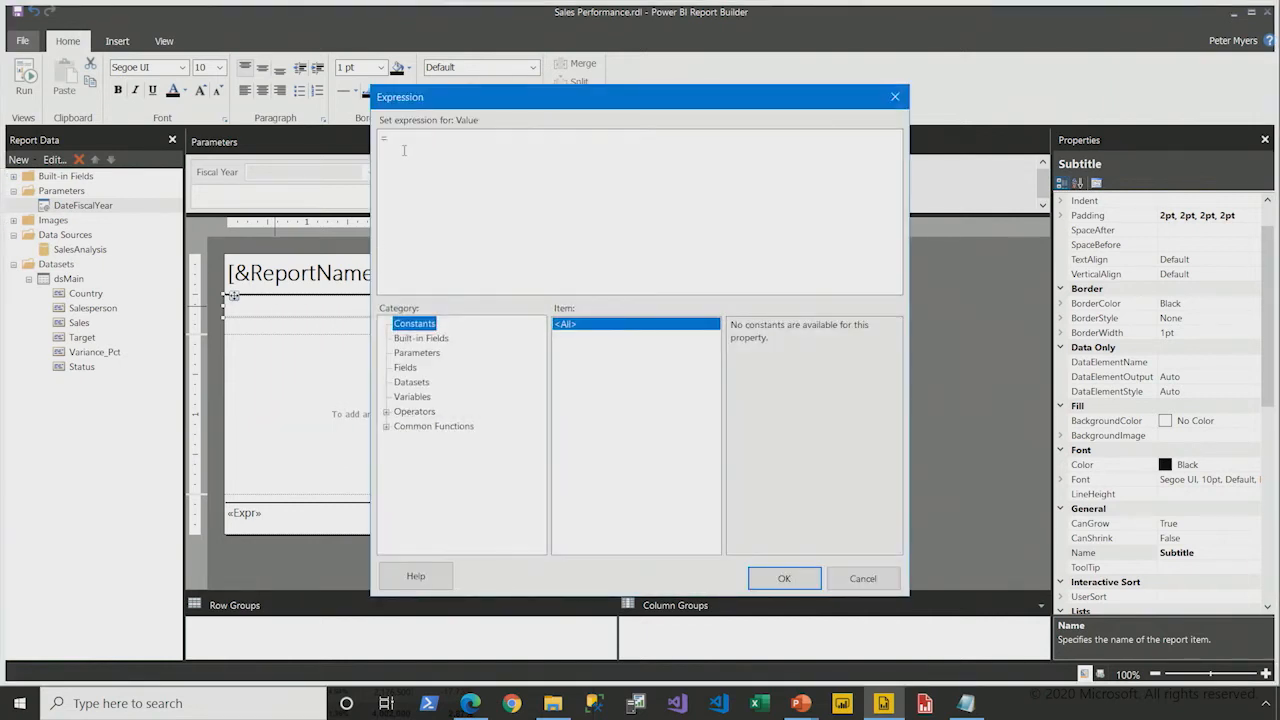
text(Trim()
click(421, 355)
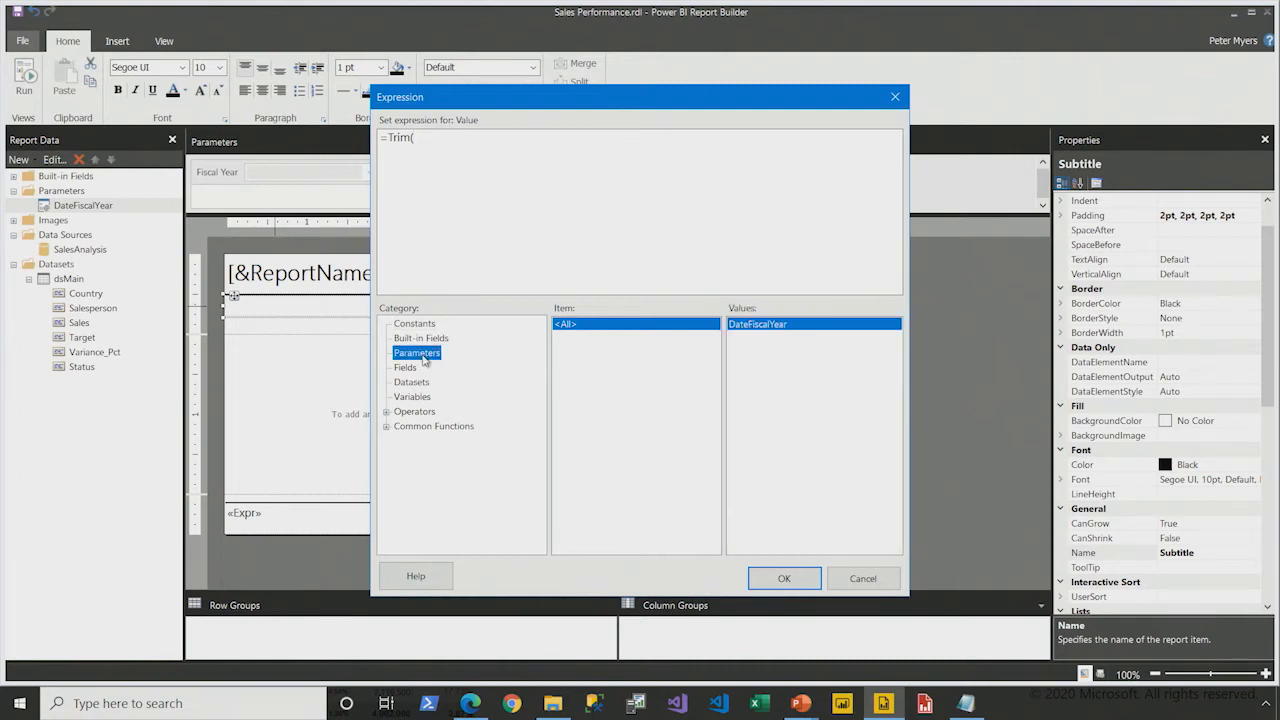
double_click(755, 330)
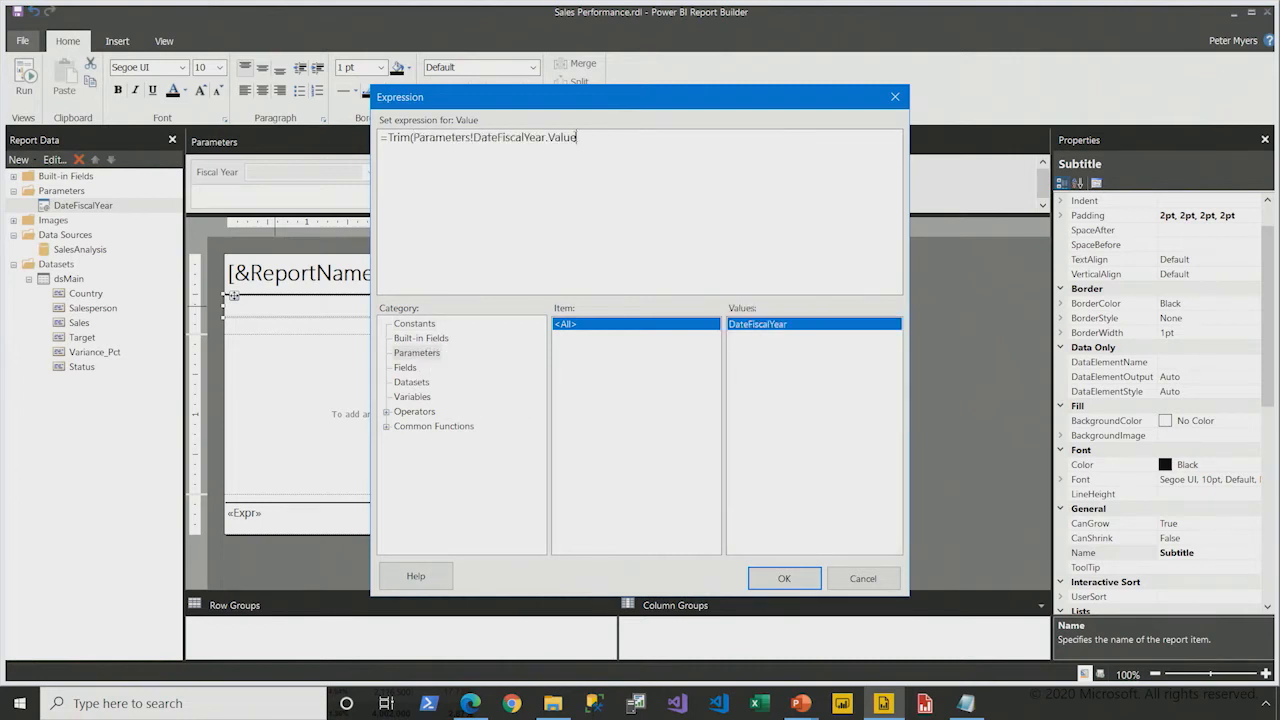
key(BackSpace)
key(BackSpace)
key(BackSpace)
key(BackSpace)
key(BackSpace)
text(Label))
click(770, 572)
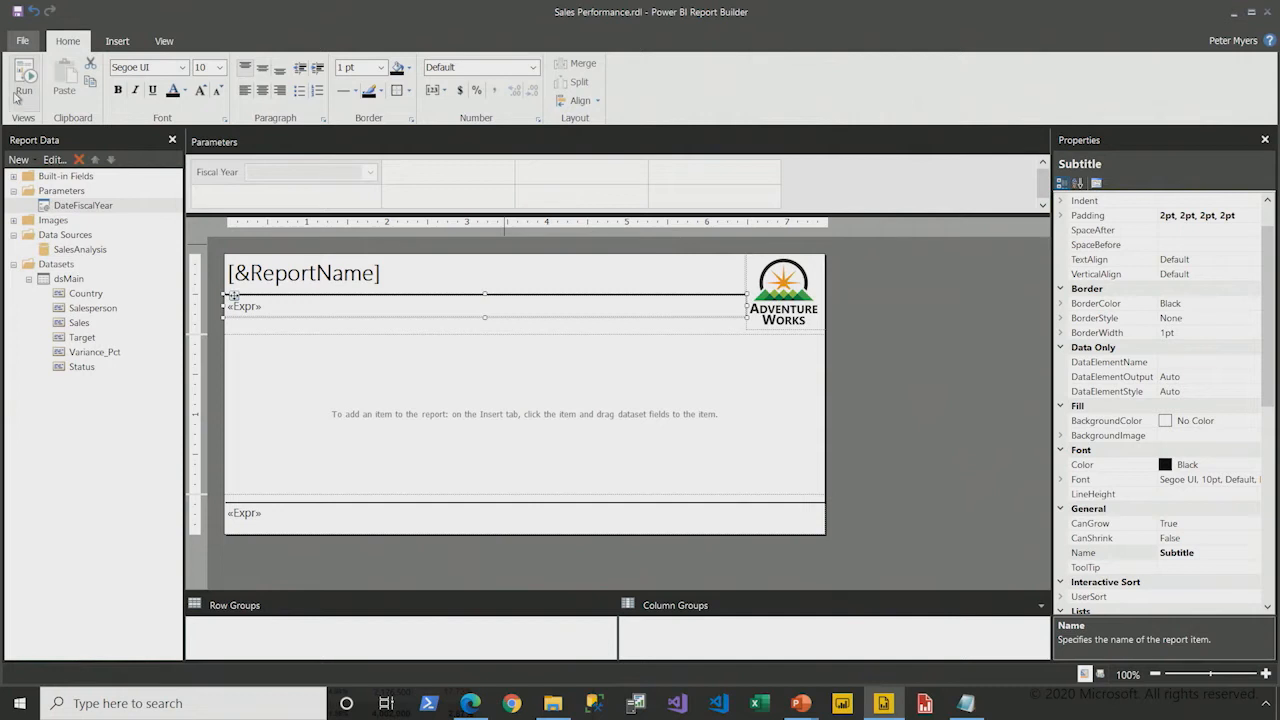
Step: Run the report to check the subtitle and the Fiscal Year choices, keep FY2019, and return to design view
click(13, 98)
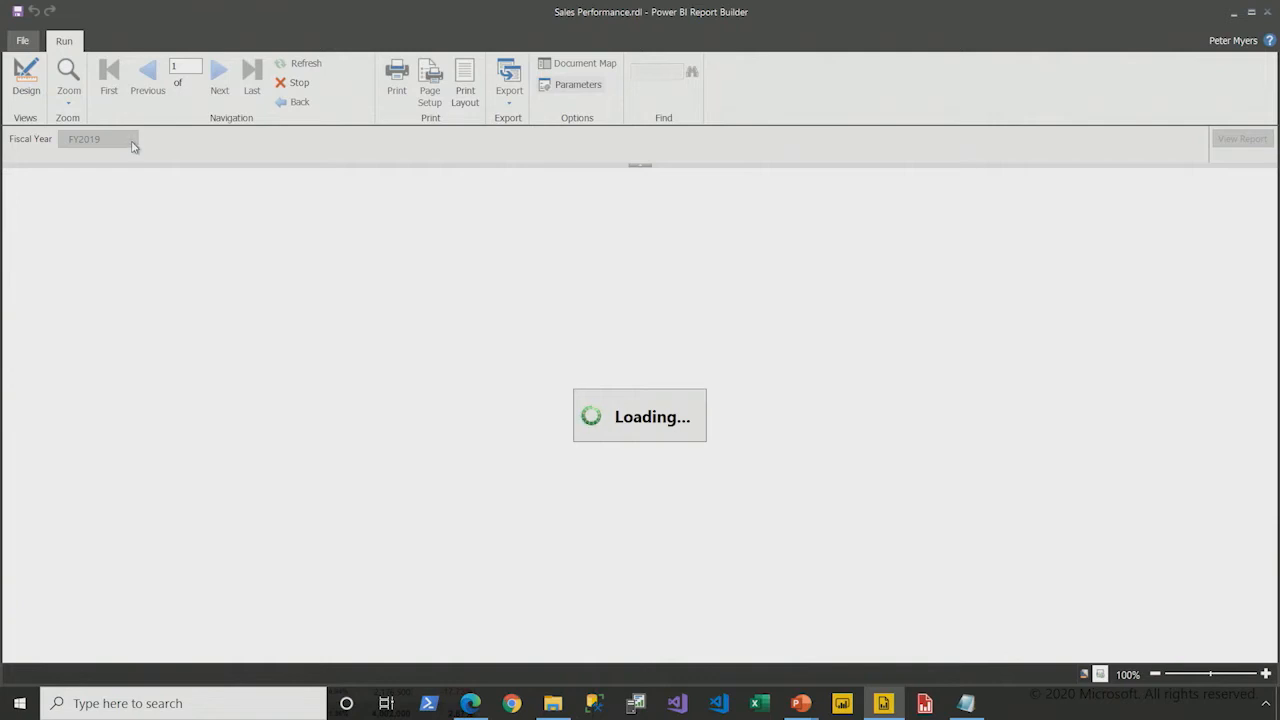
click(131, 141)
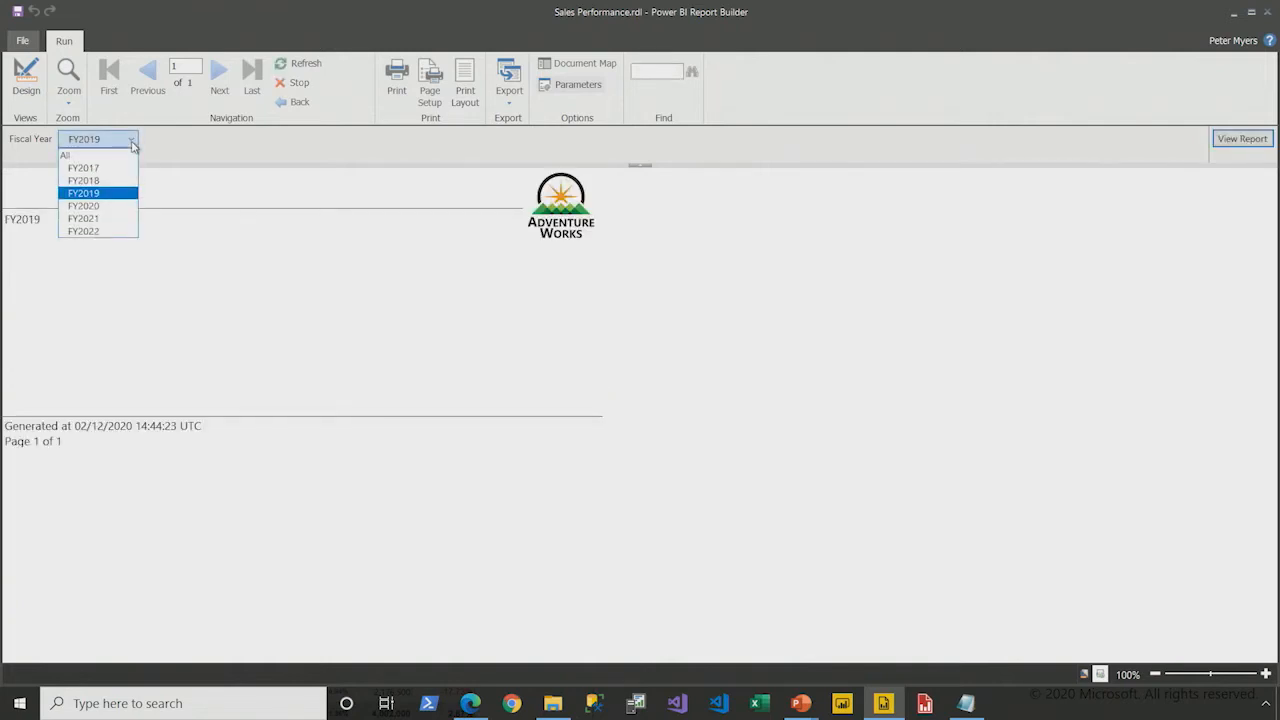
click(108, 194)
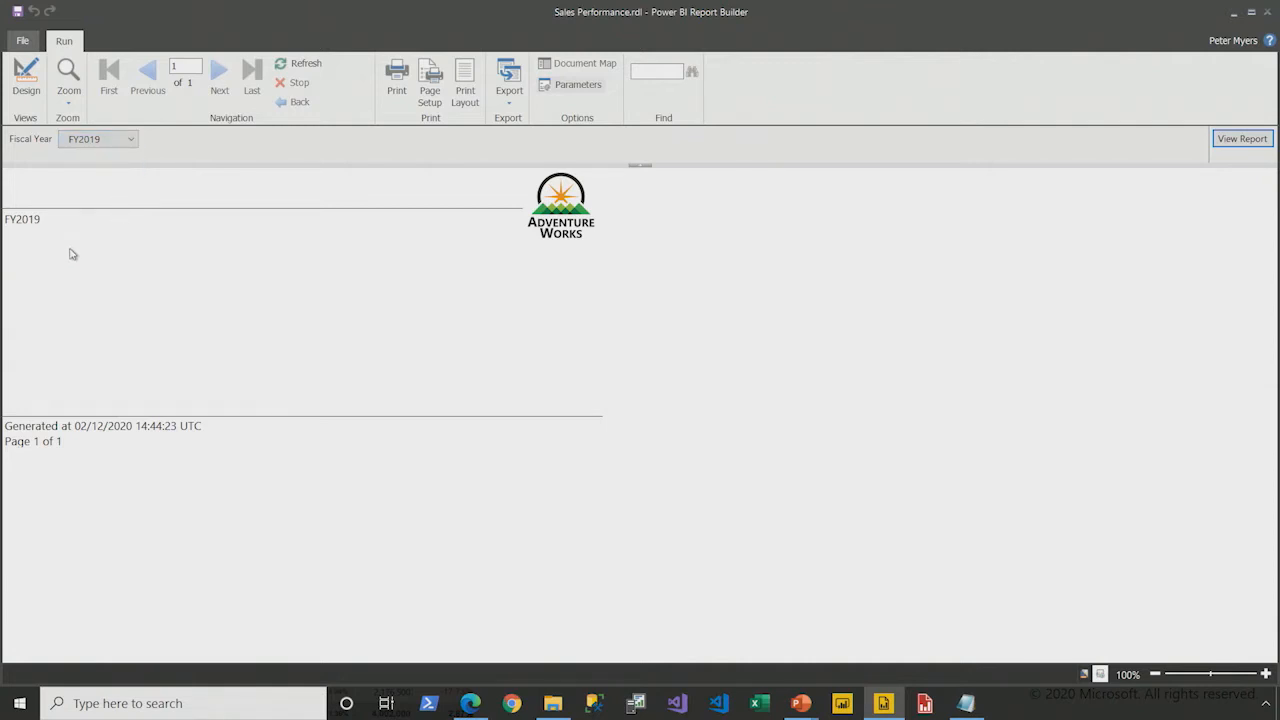
click(25, 85)
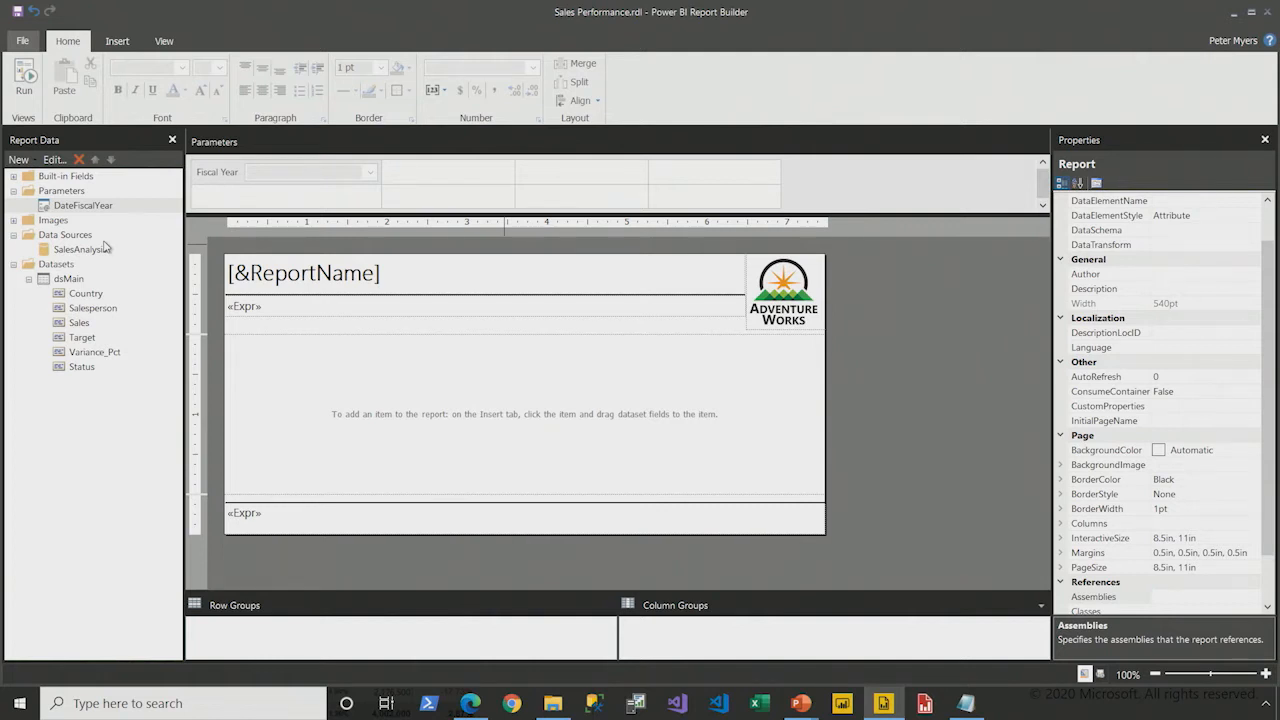
click(125, 46)
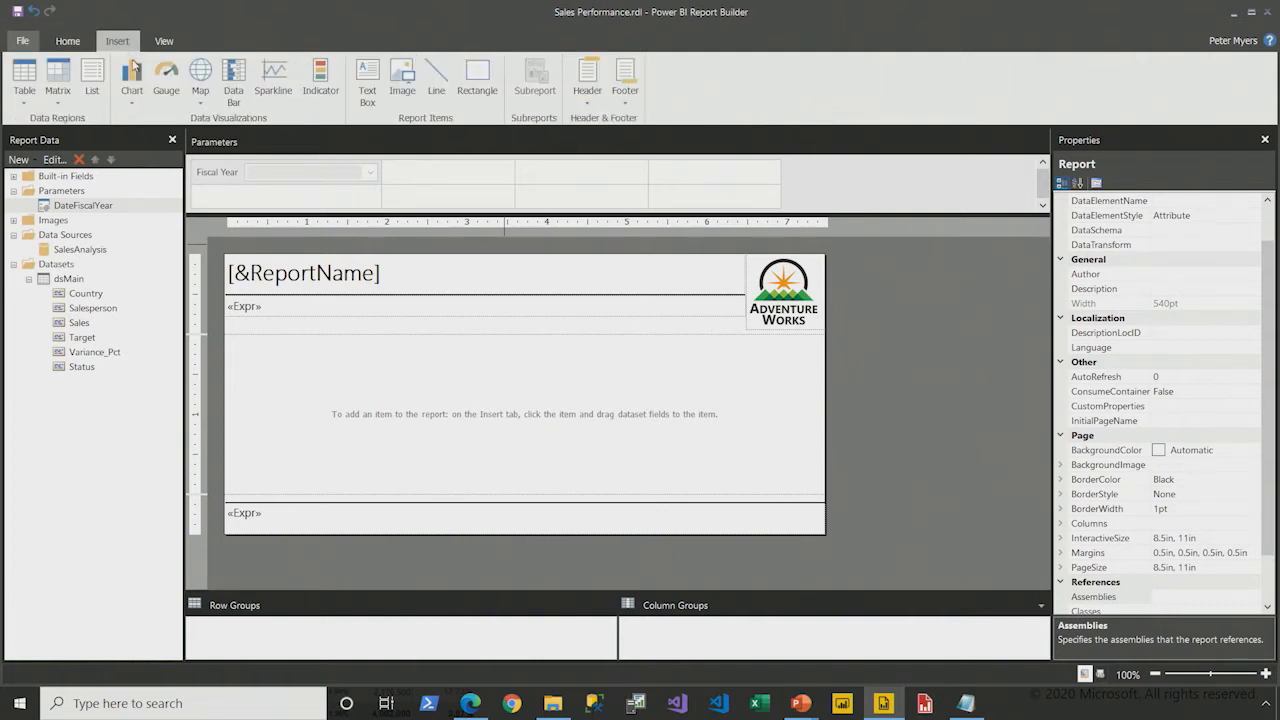
click(30, 100)
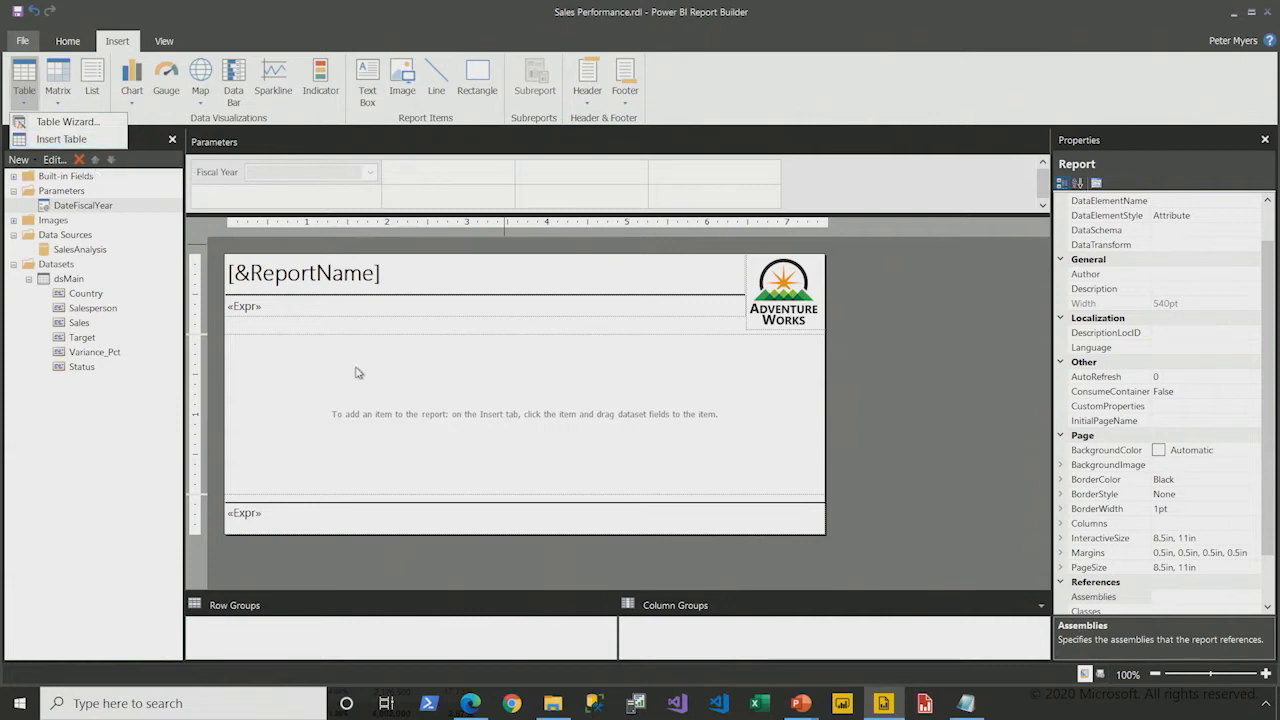
click(310, 382)
Step: Insert a table into the empty report body, located at about 0.41 in, 0.47 in
right_click(258, 374)
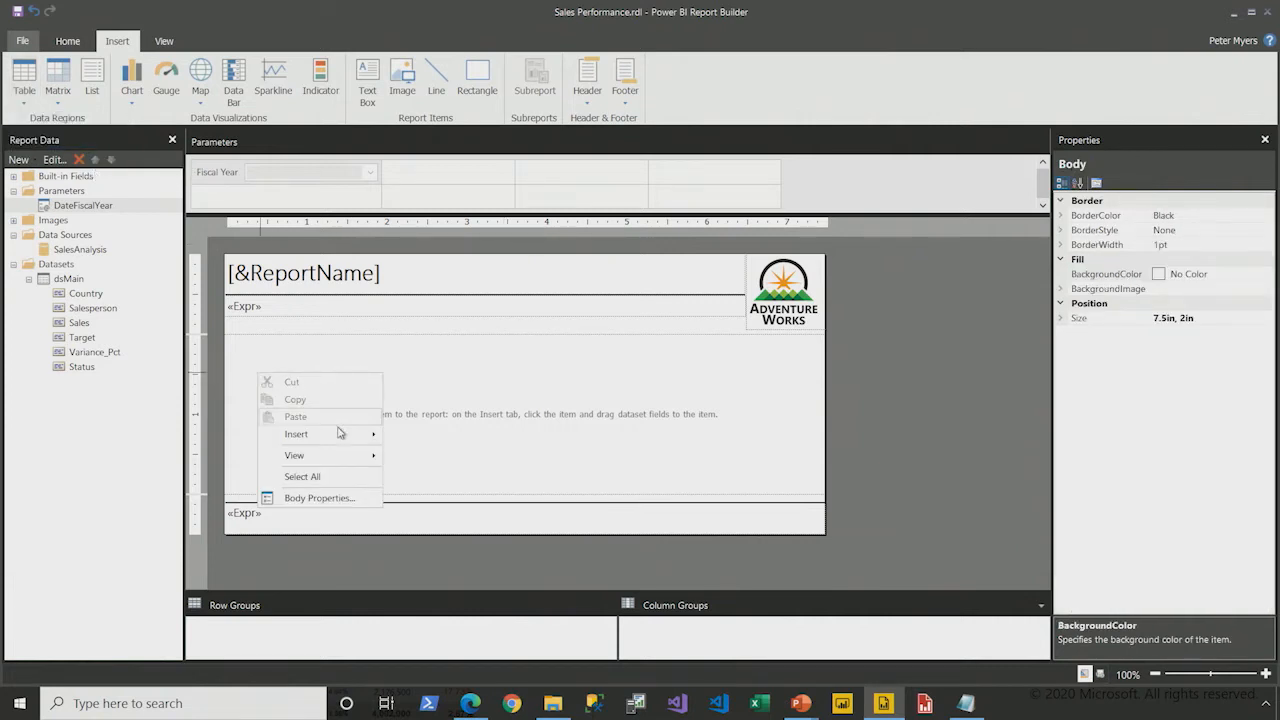
mouse_move(340, 434)
click(427, 477)
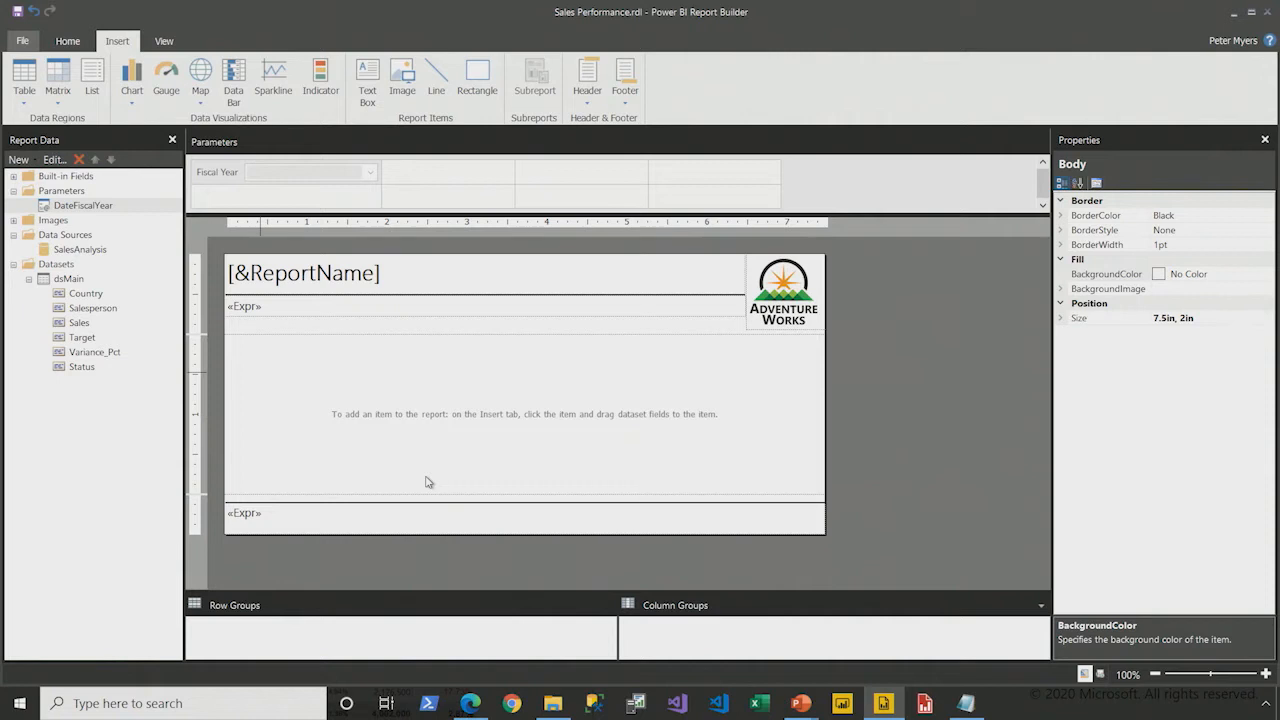
scroll(1267, 370, down, 10)
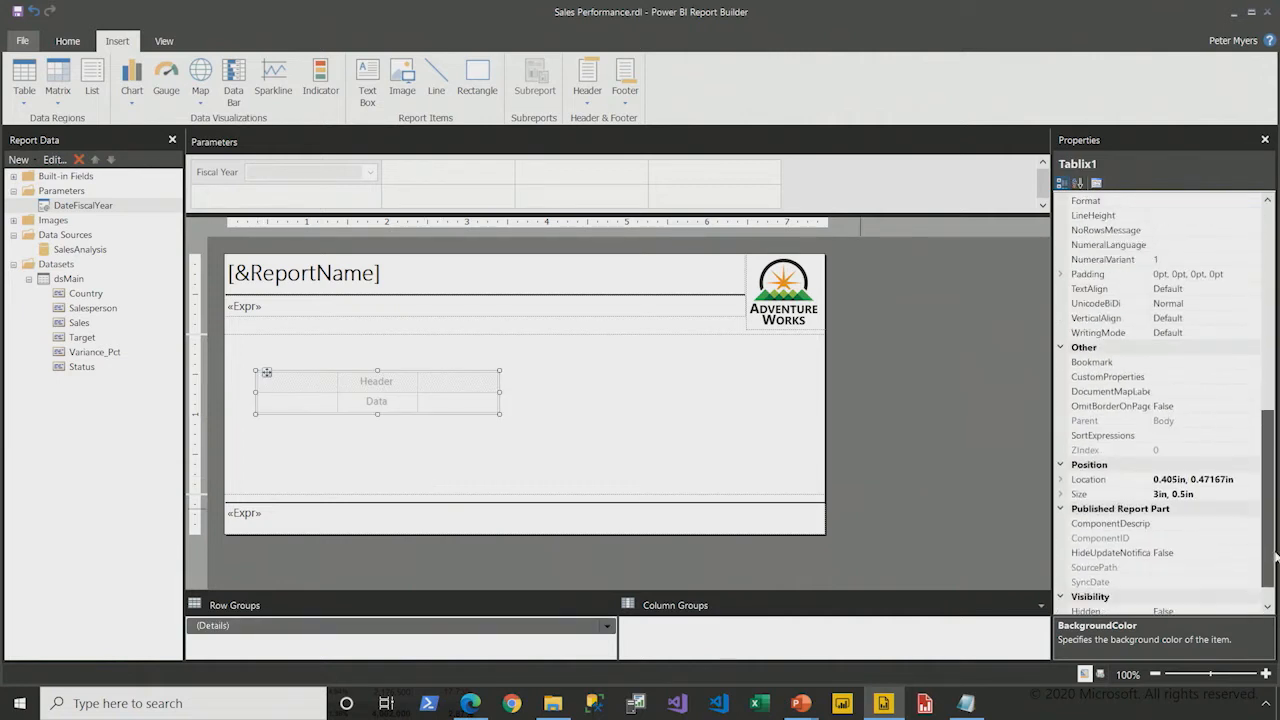
Step: Set the table's location to 0in from the left and 0in from the top of the report body
click(1062, 465)
click(1110, 479)
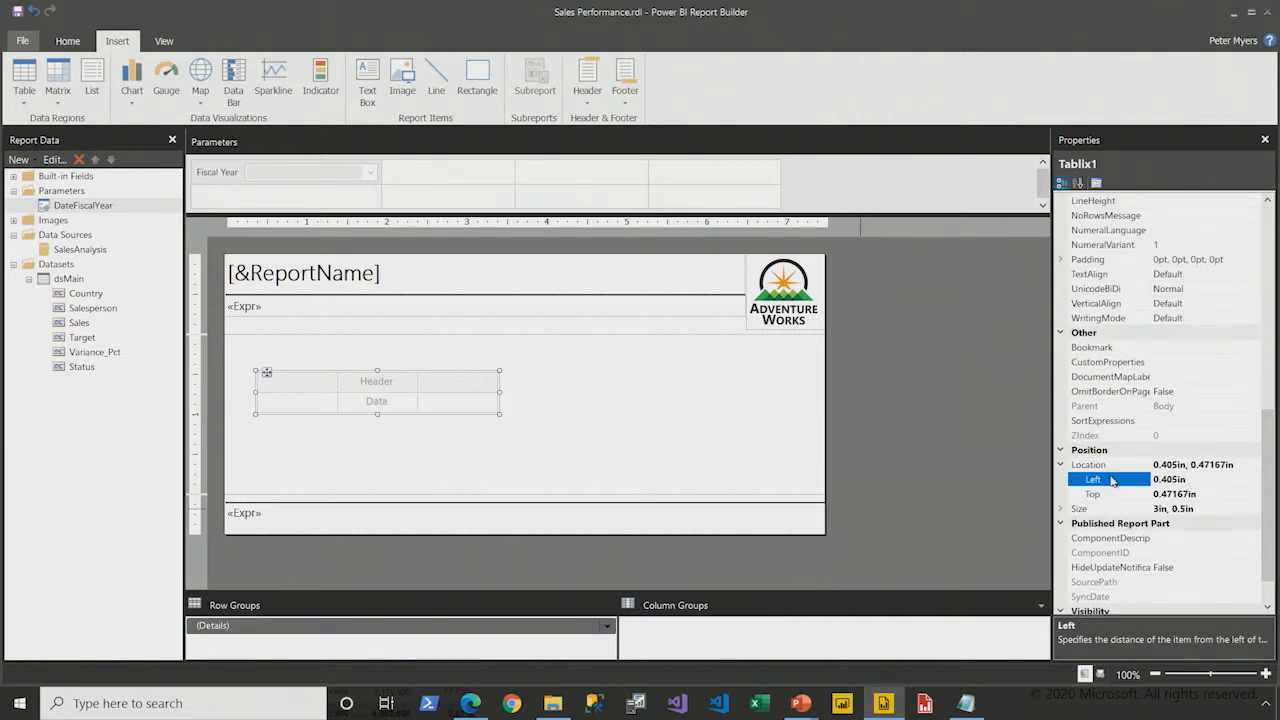
text(0)
click(1110, 495)
text(0)
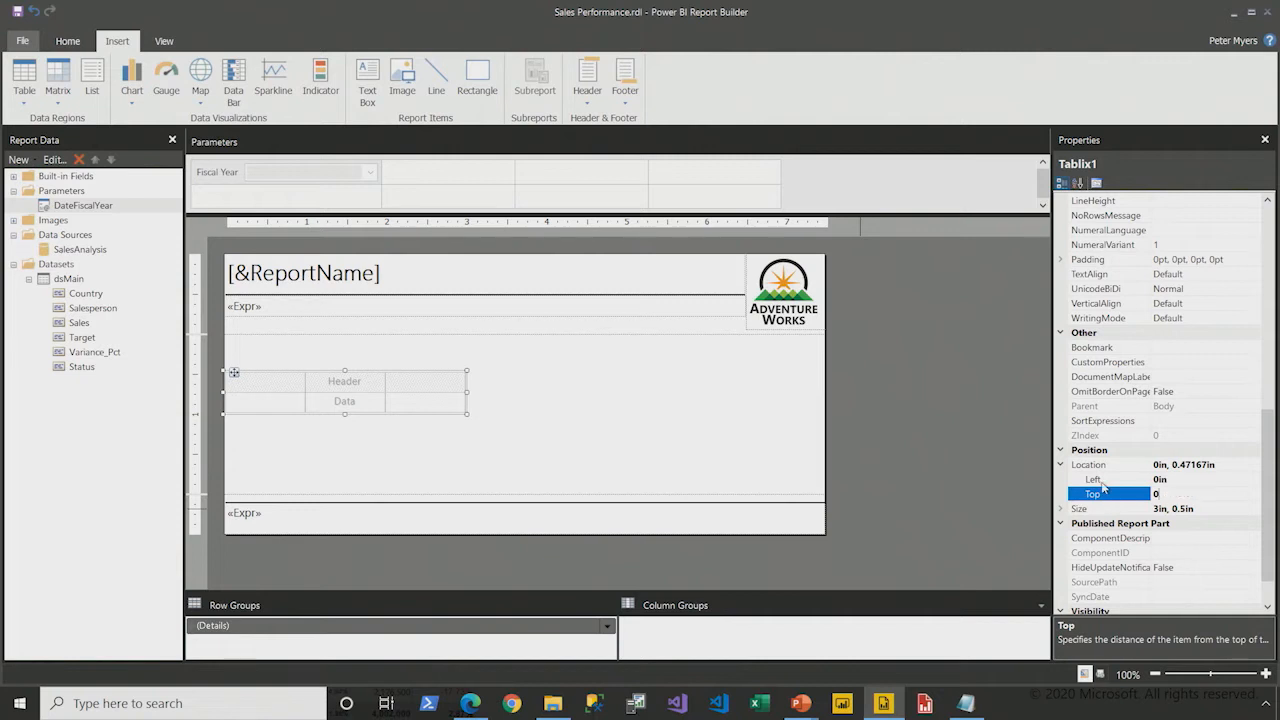
click(1100, 481)
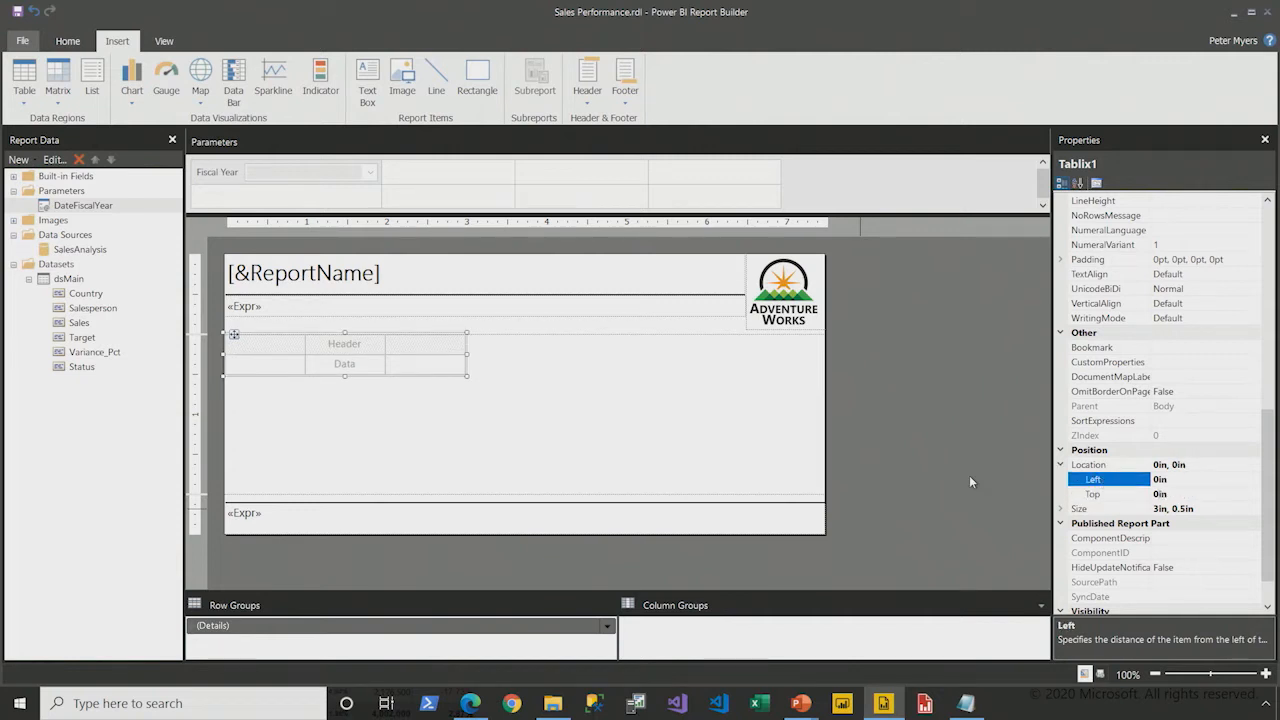
Step: Assign the Salesperson field from the SalesAnalysis dsMain dataset to the first data cell of the table
click(295, 373)
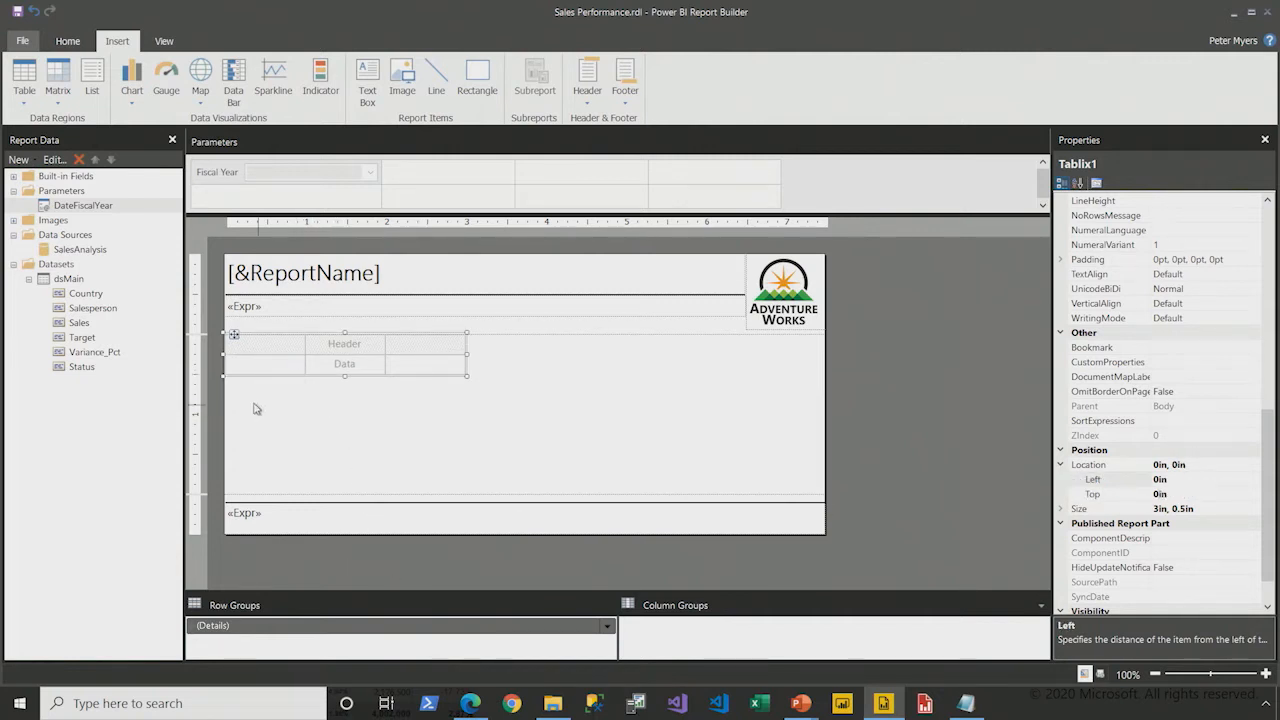
click(265, 345)
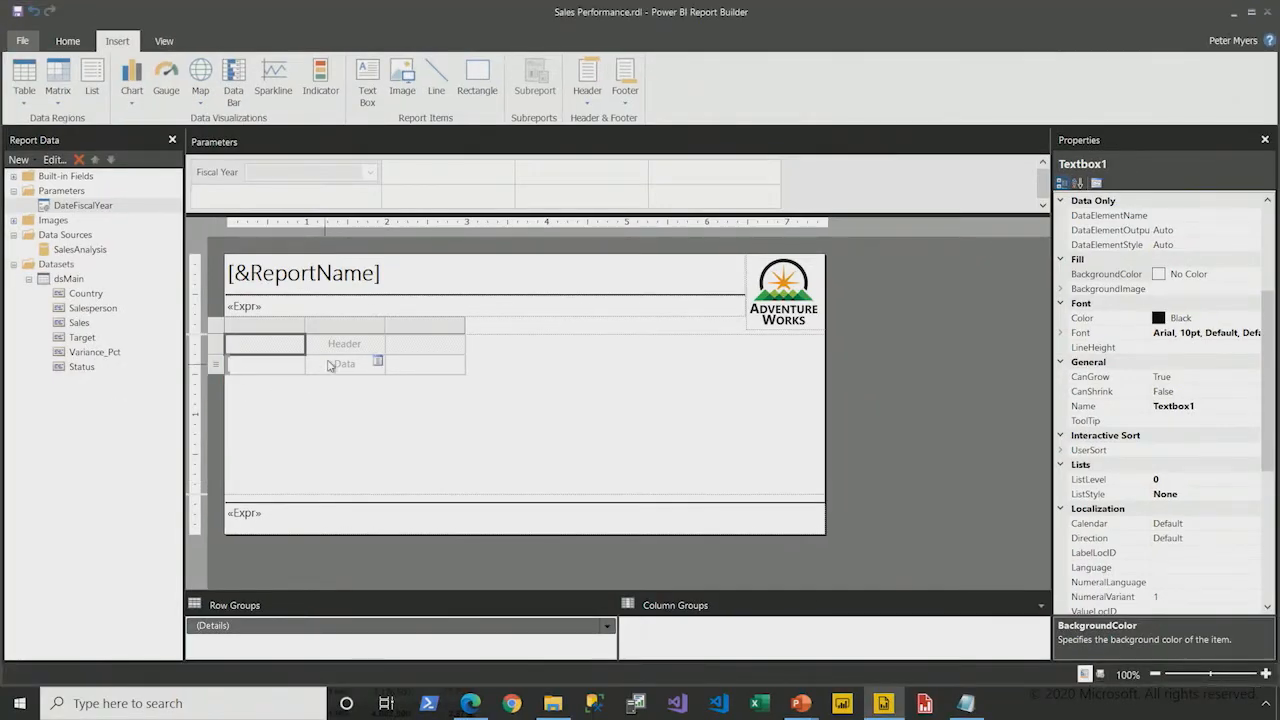
click(688, 280)
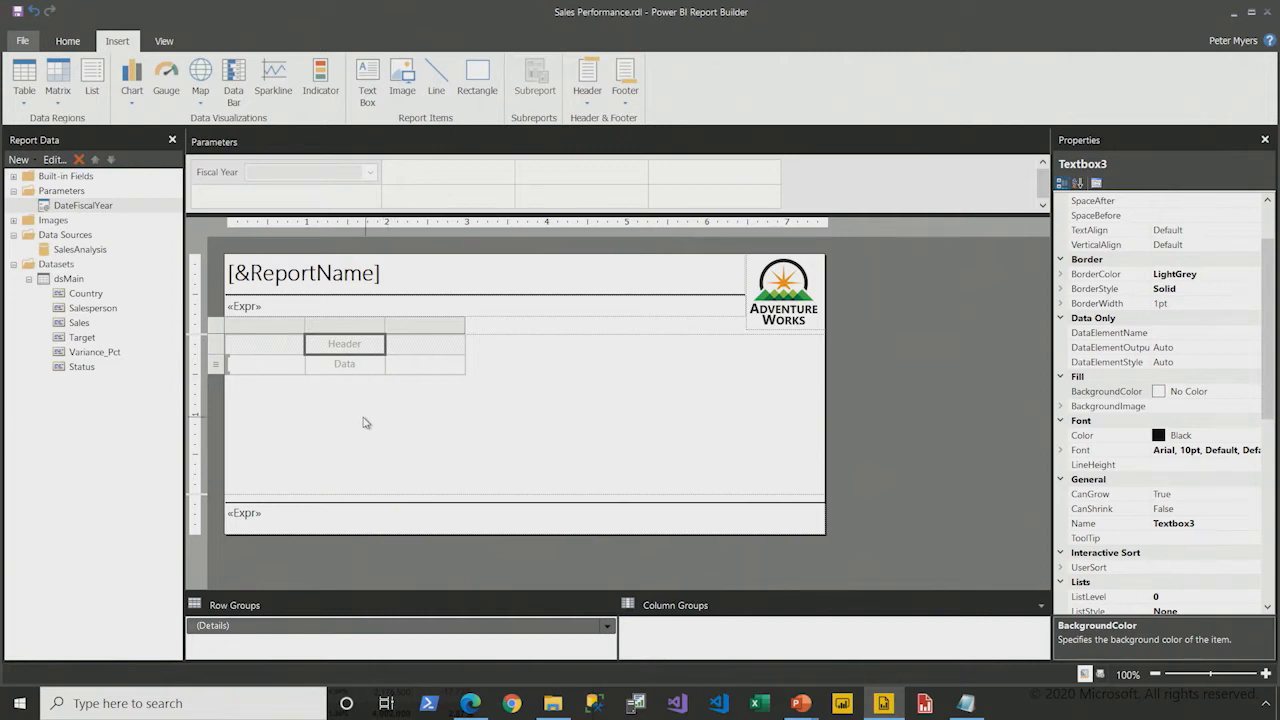
mouse_move(330, 373)
mouse_move(291, 370)
click(298, 362)
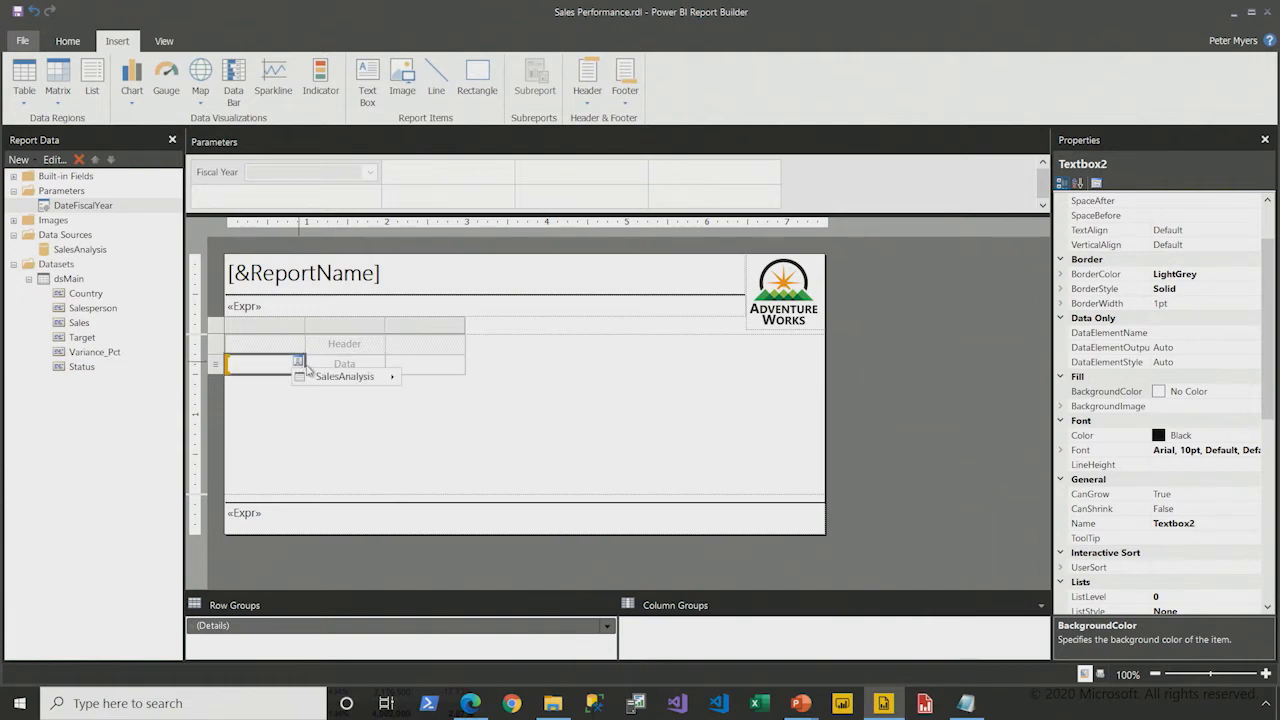
mouse_move(320, 378)
mouse_move(430, 380)
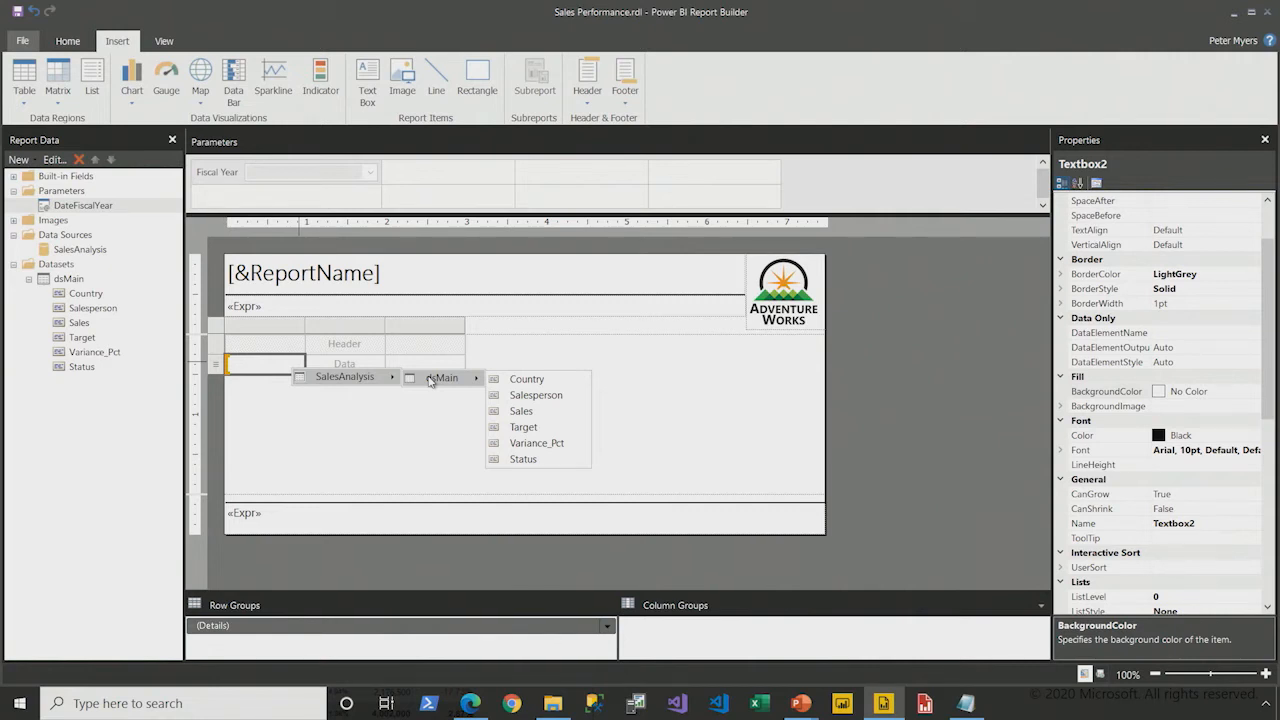
click(522, 399)
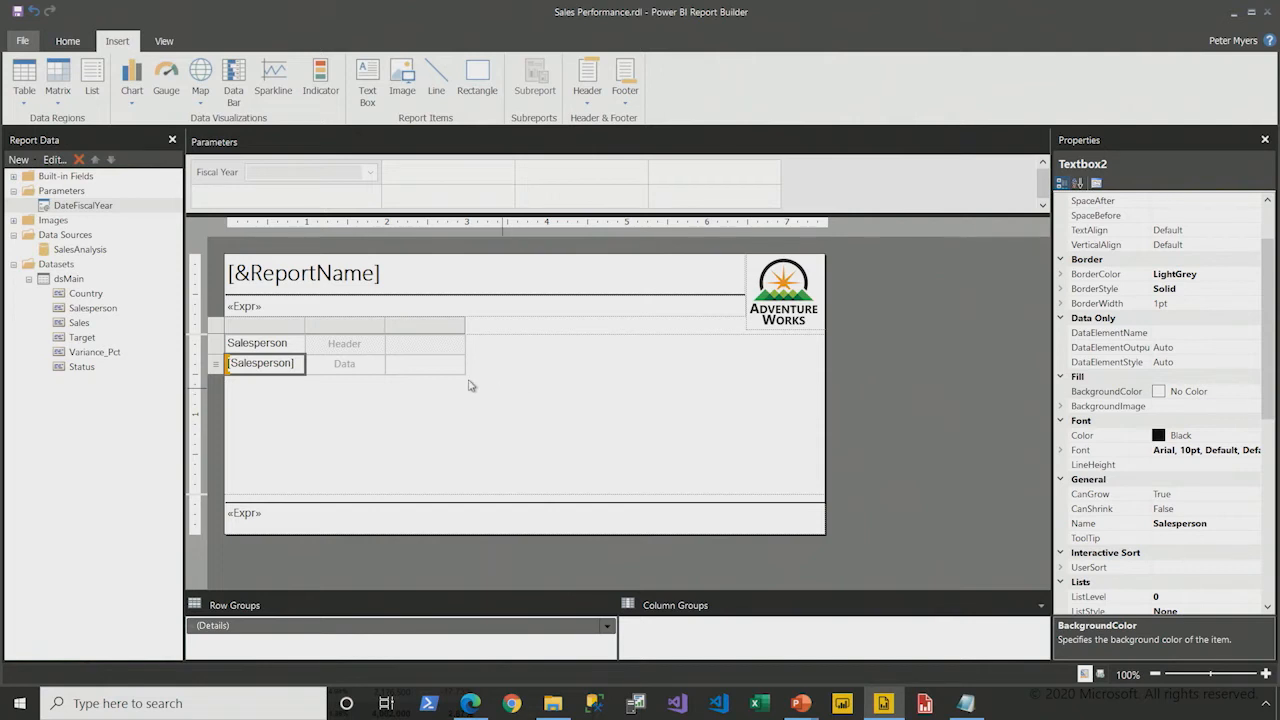
Step: Assign the Sales field to the table's second data cell and the Target field to the third
click(378, 361)
click(417, 409)
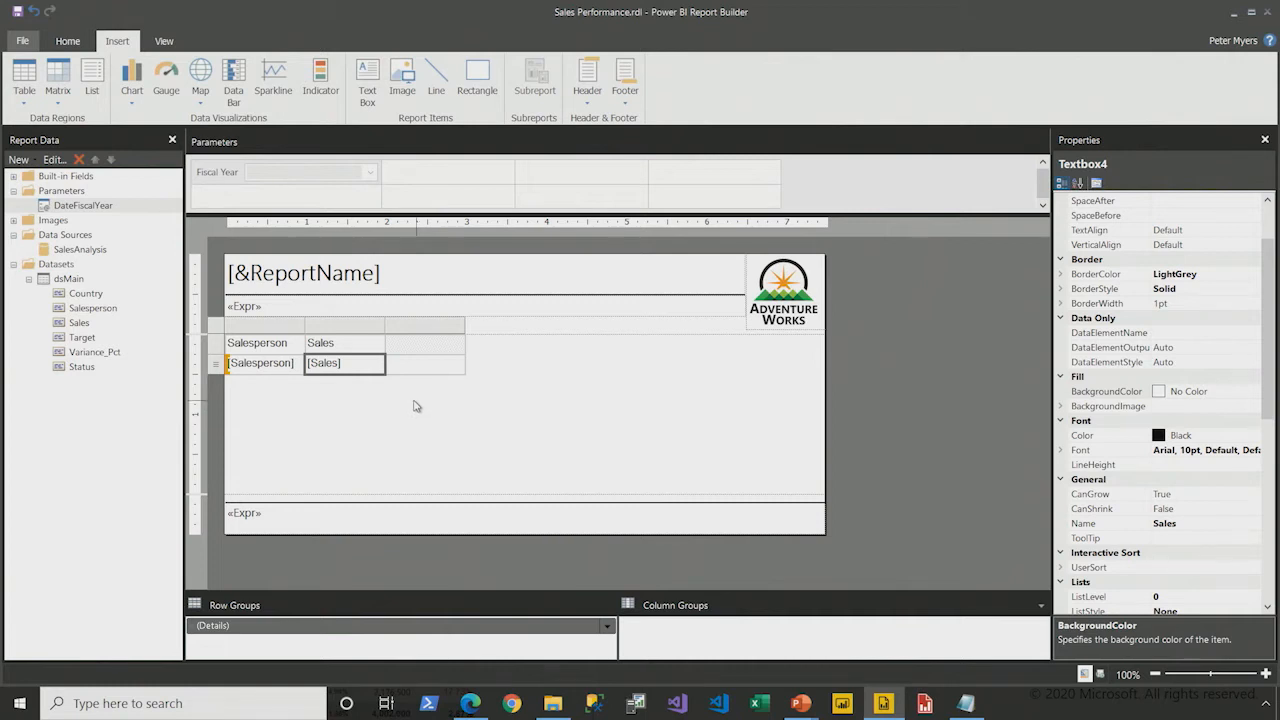
click(458, 361)
click(505, 425)
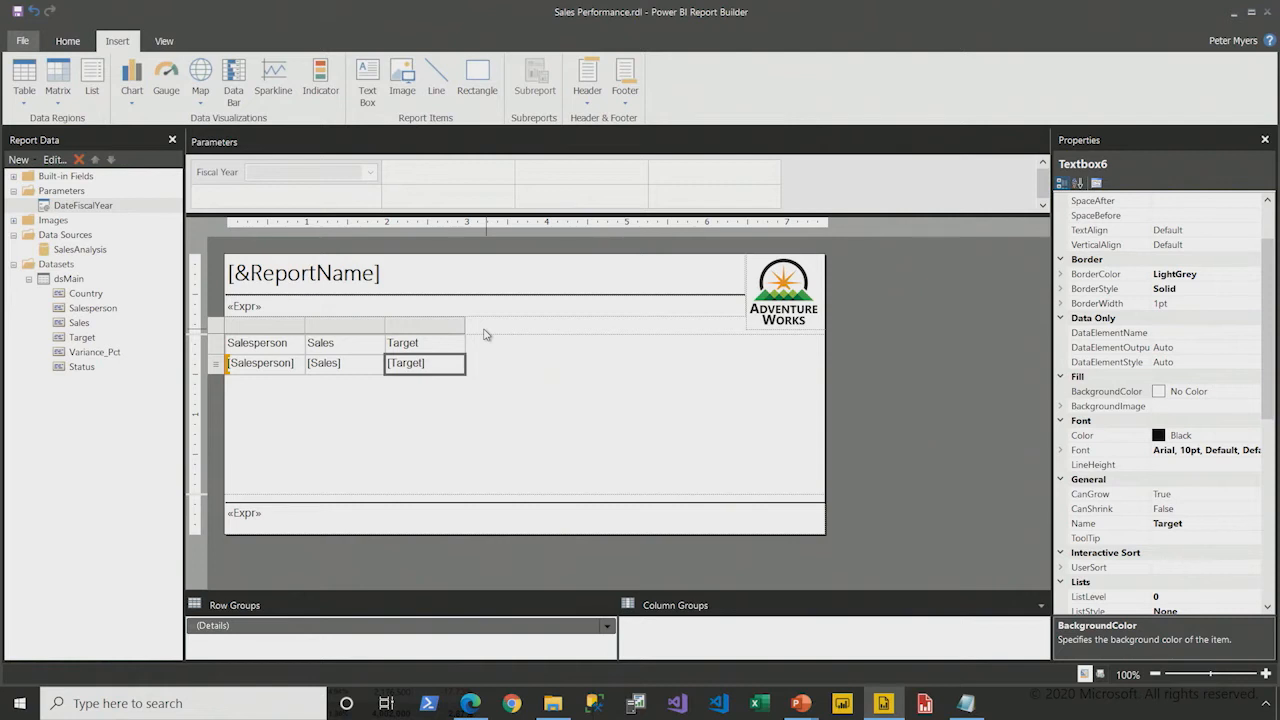
Step: Insert a column to the right of Target and assign the Variance_Pct field to its data cell
right_click(430, 330)
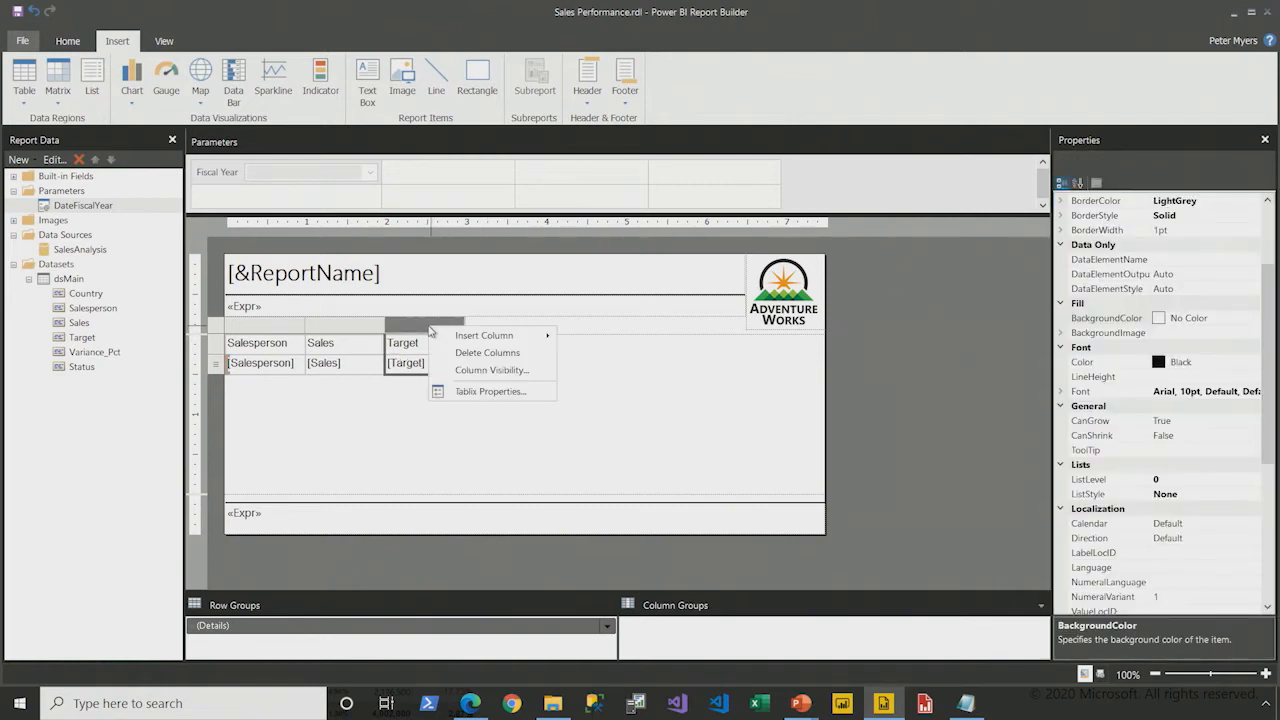
mouse_move(505, 338)
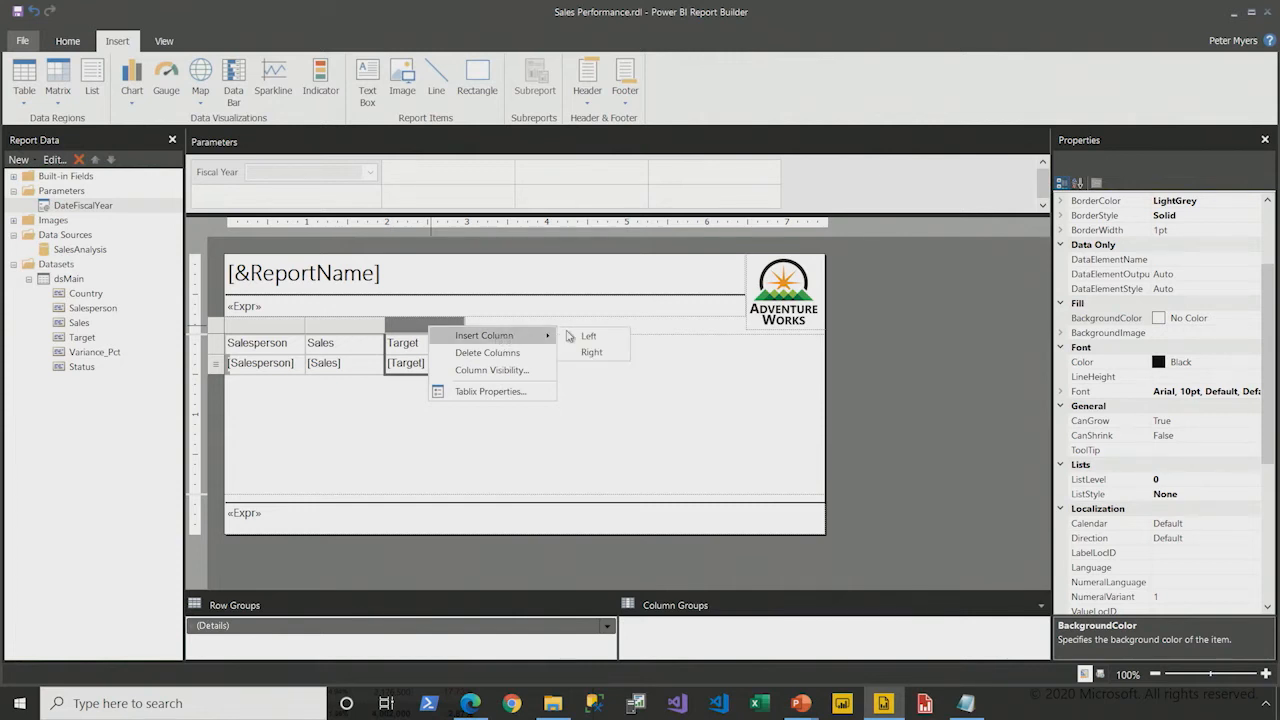
click(591, 353)
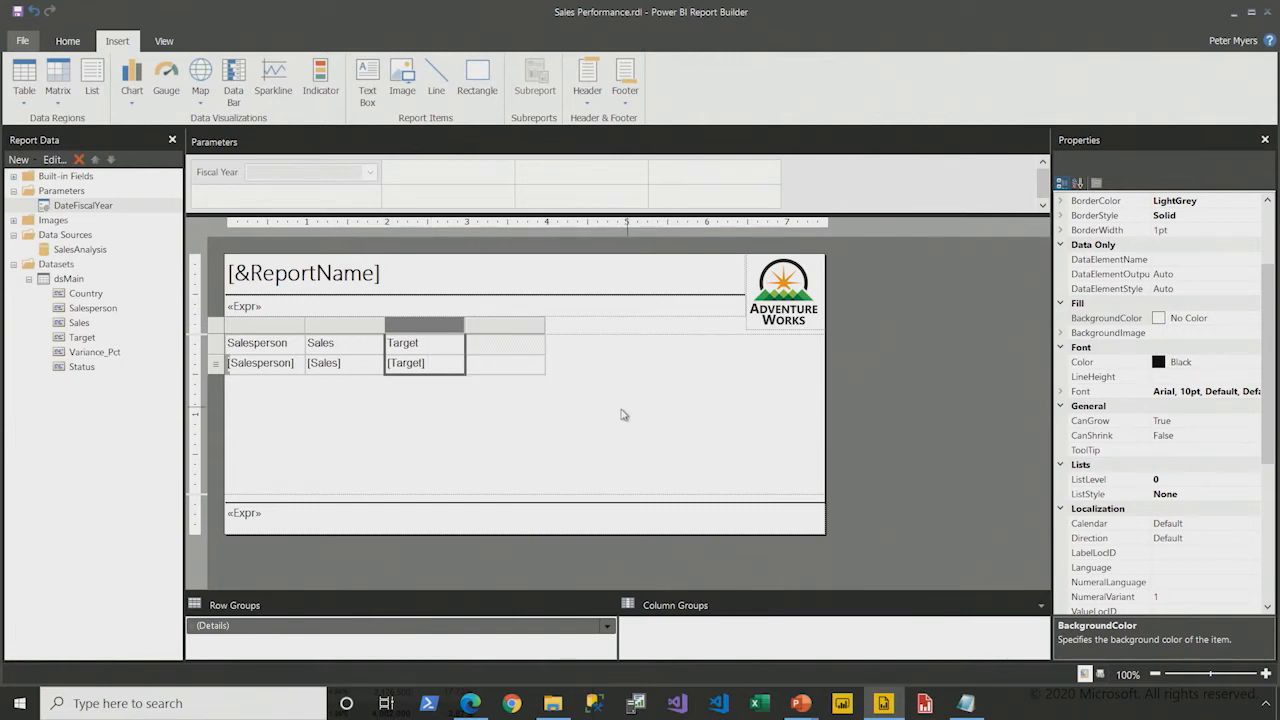
click(541, 364)
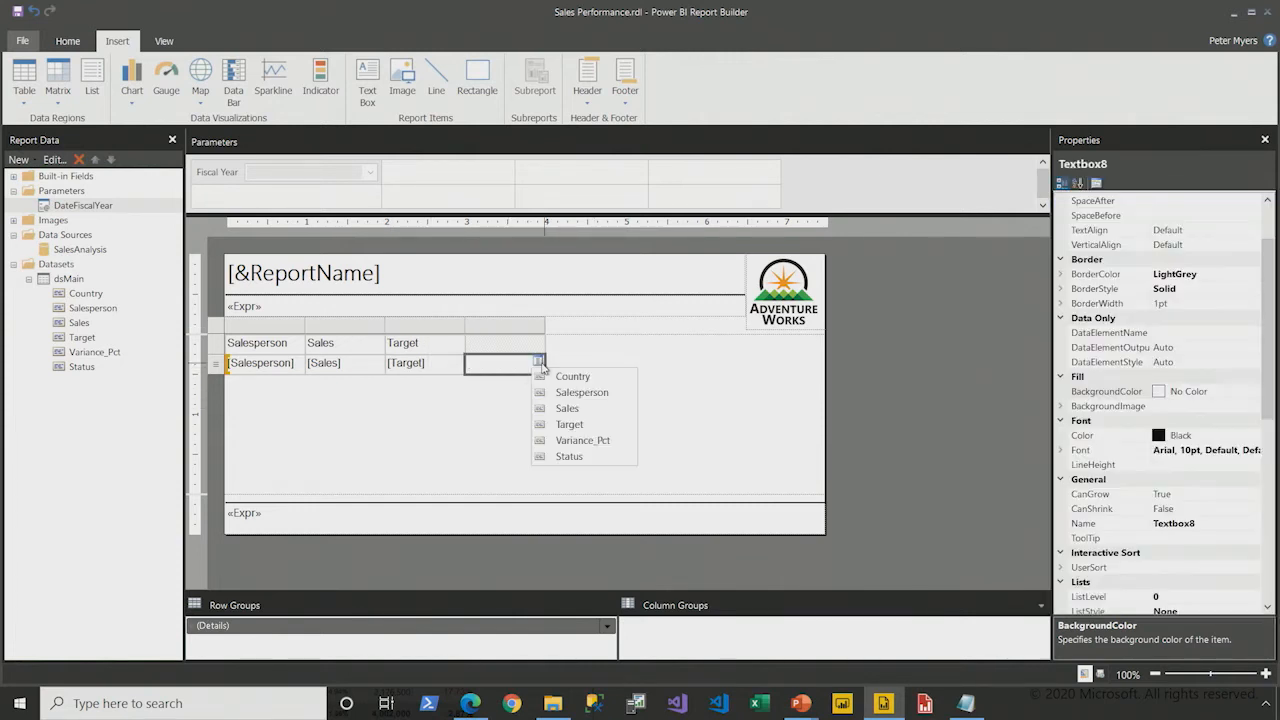
click(582, 440)
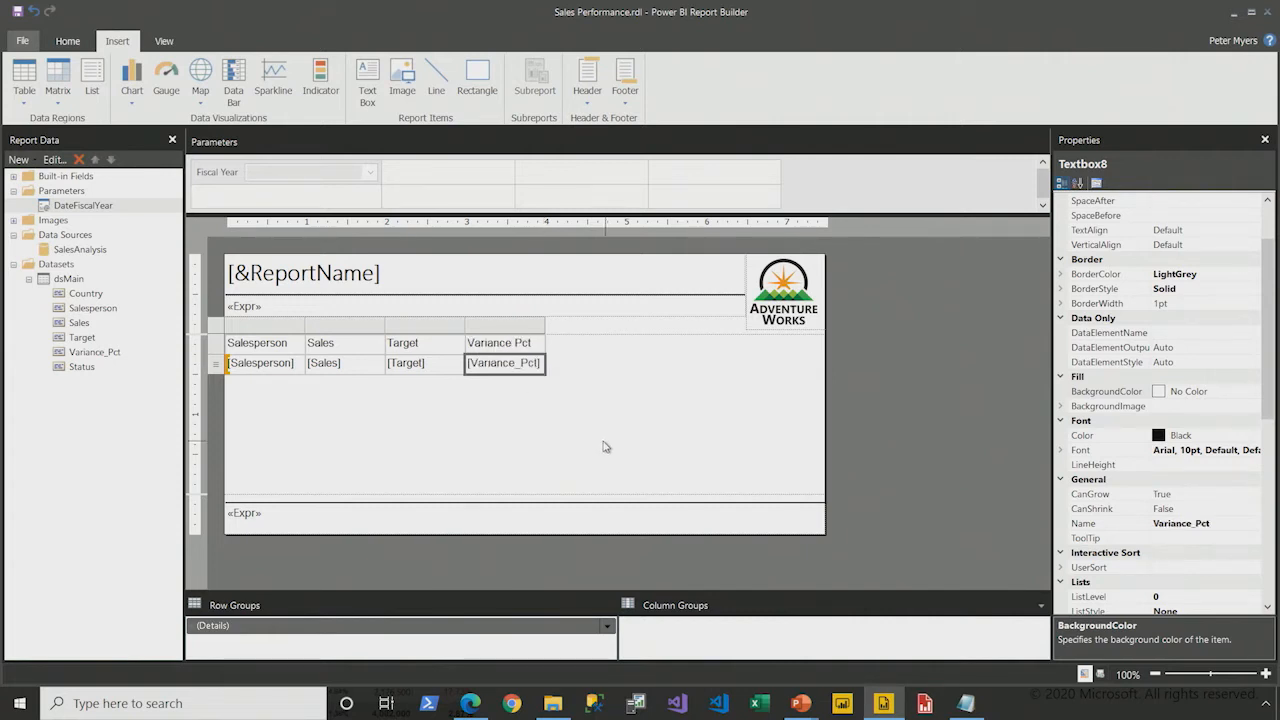
Step: Format the table's header row with middle vertical alignment, a Silver background and bold text
click(216, 343)
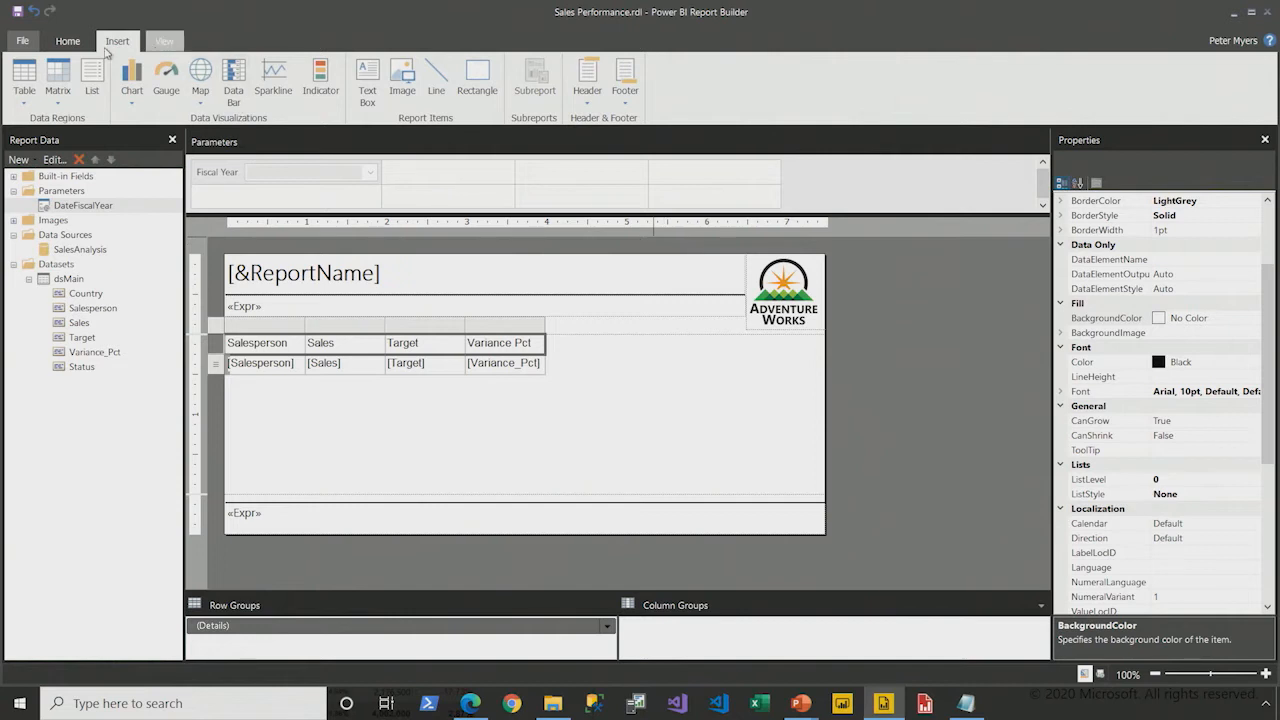
click(67, 41)
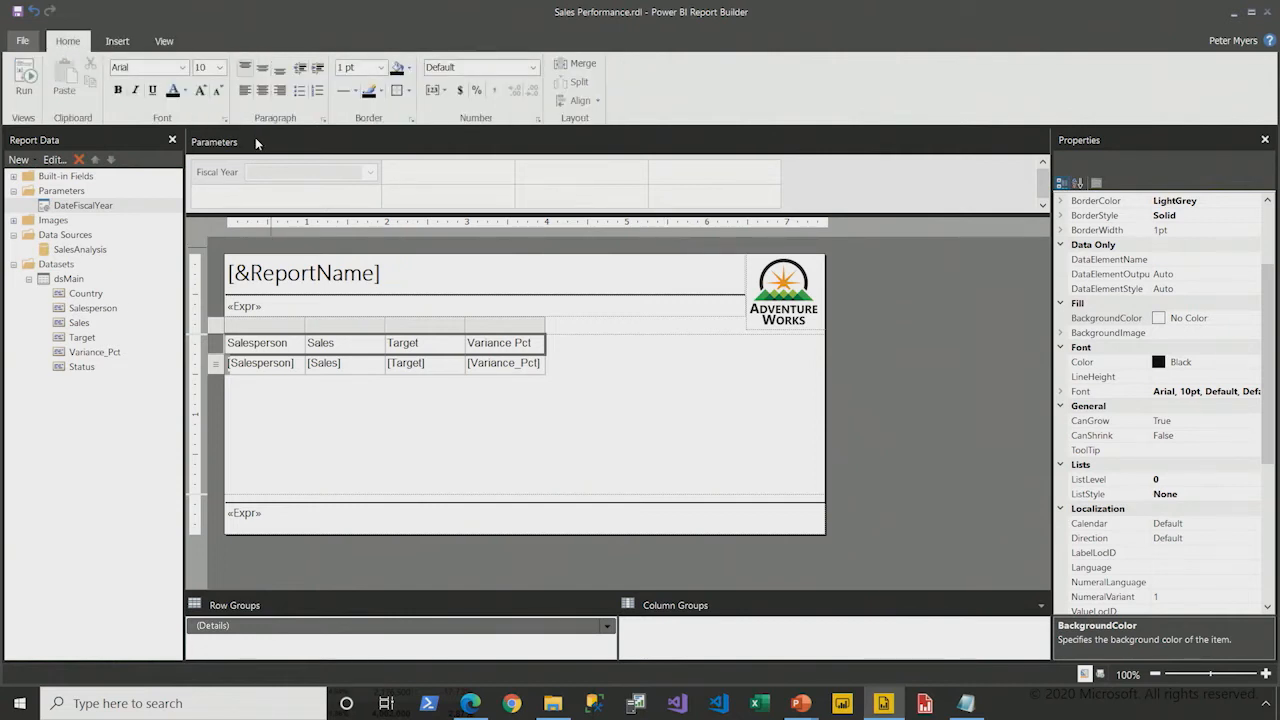
click(264, 70)
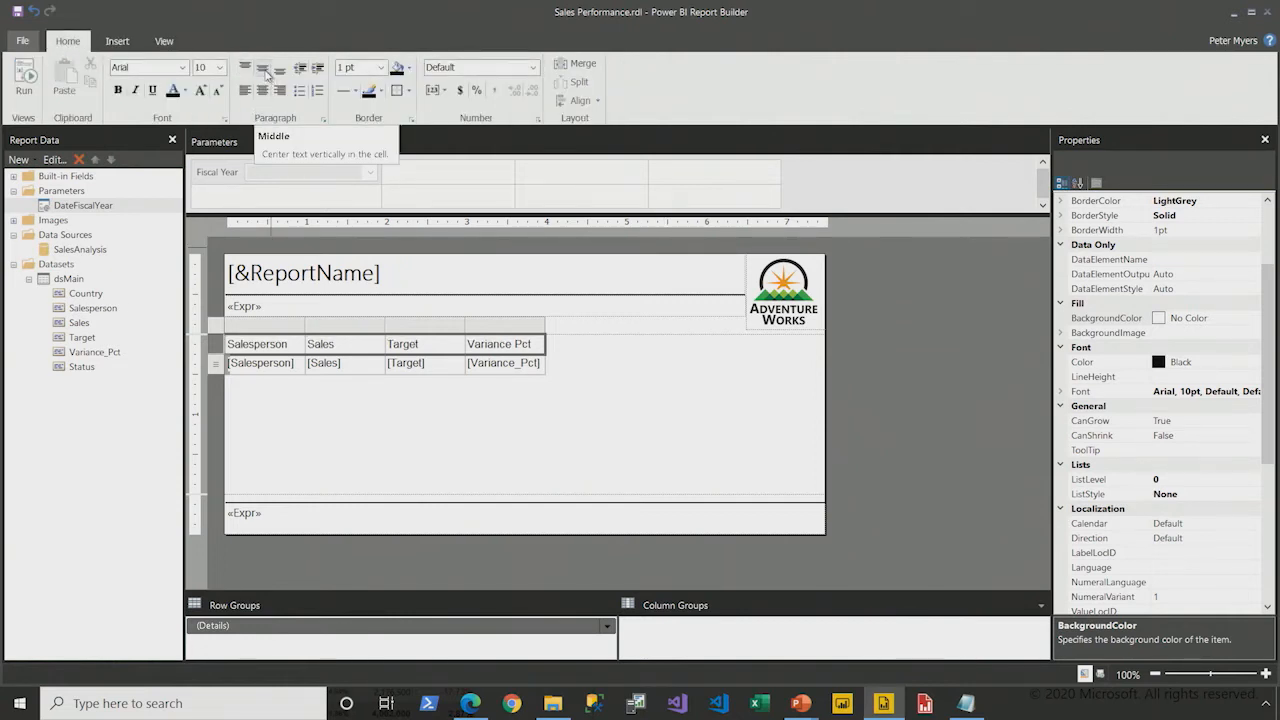
click(408, 68)
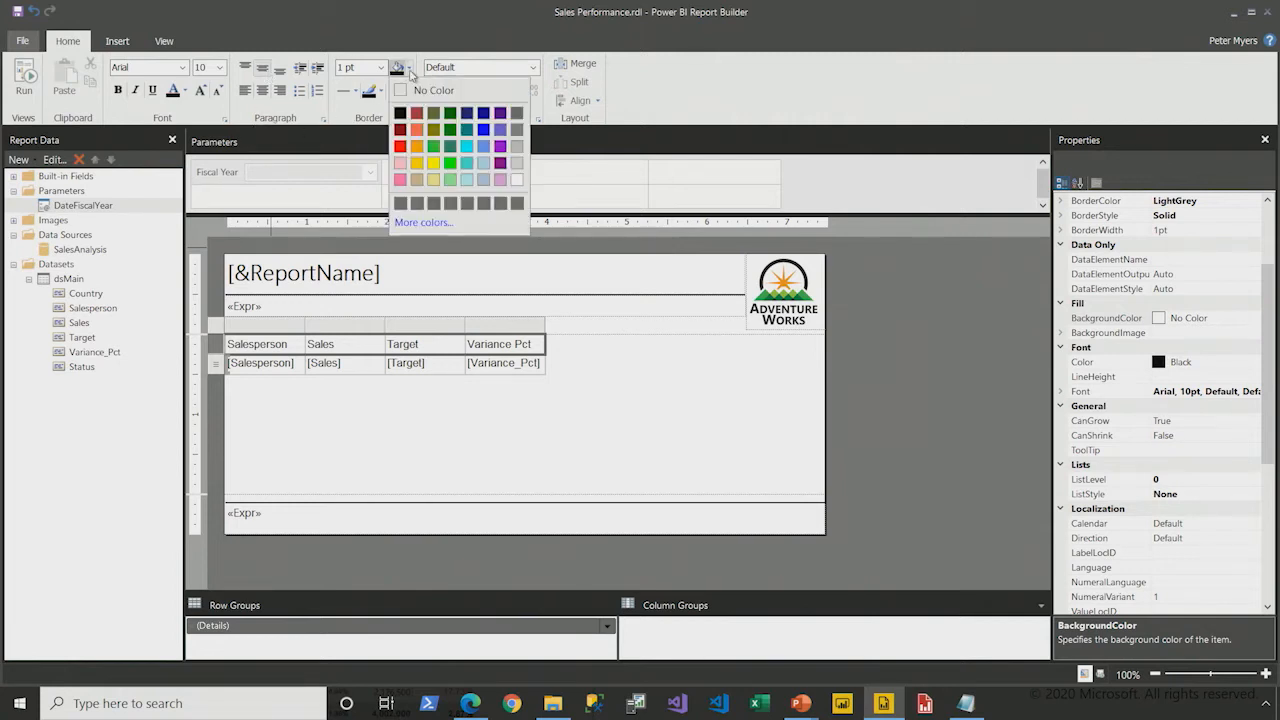
click(516, 146)
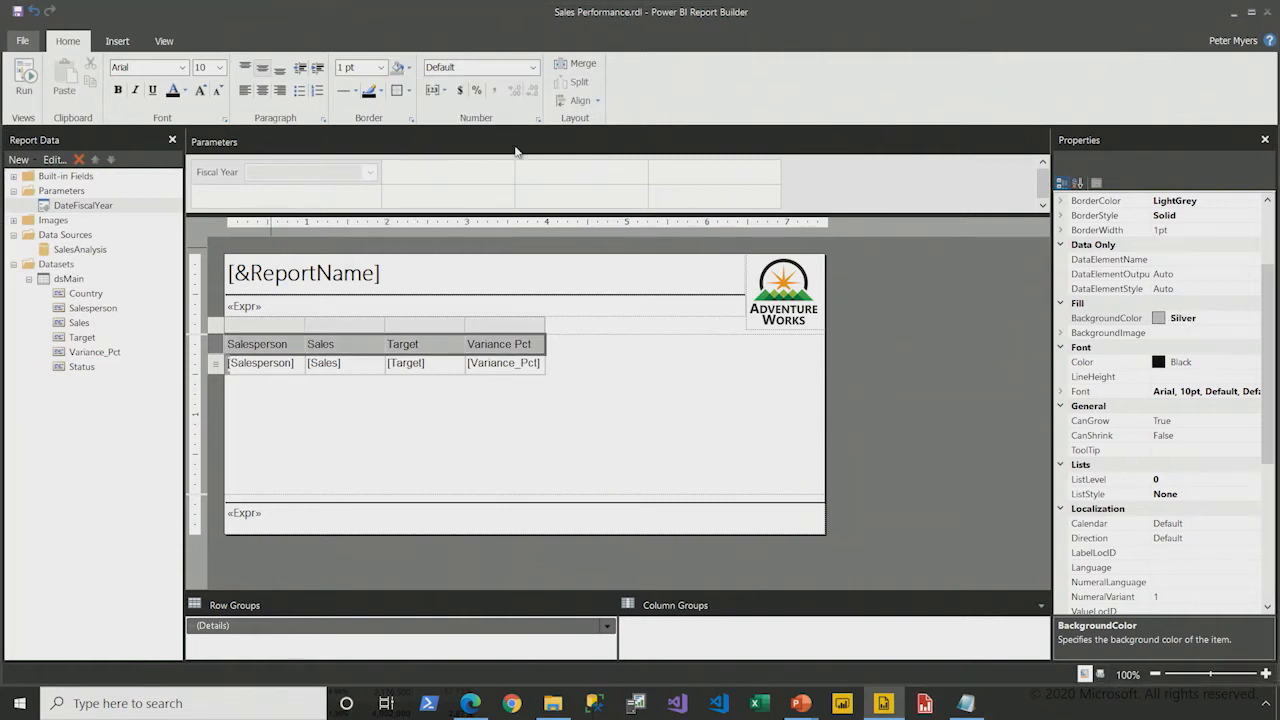
click(117, 90)
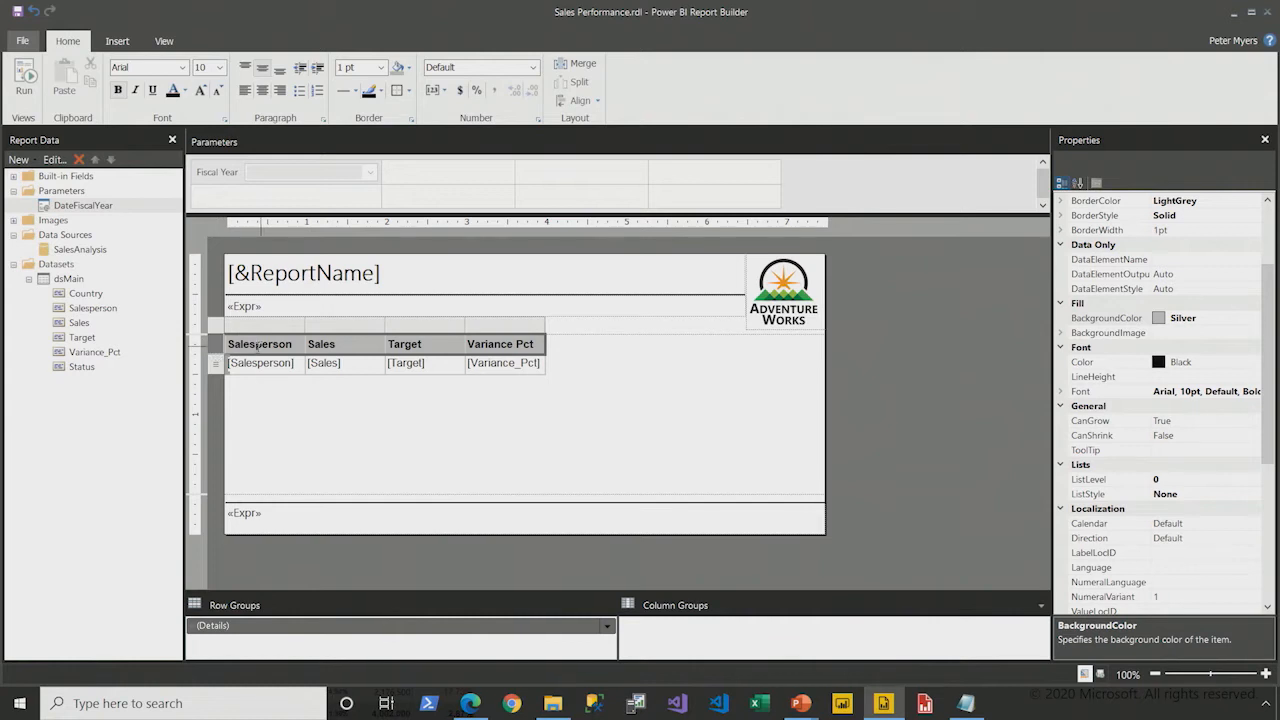
Step: Set the height of the table's header row to 0.35in
scroll(1175, 570, down, 5)
click(1060, 540)
click(1087, 570)
text(.)
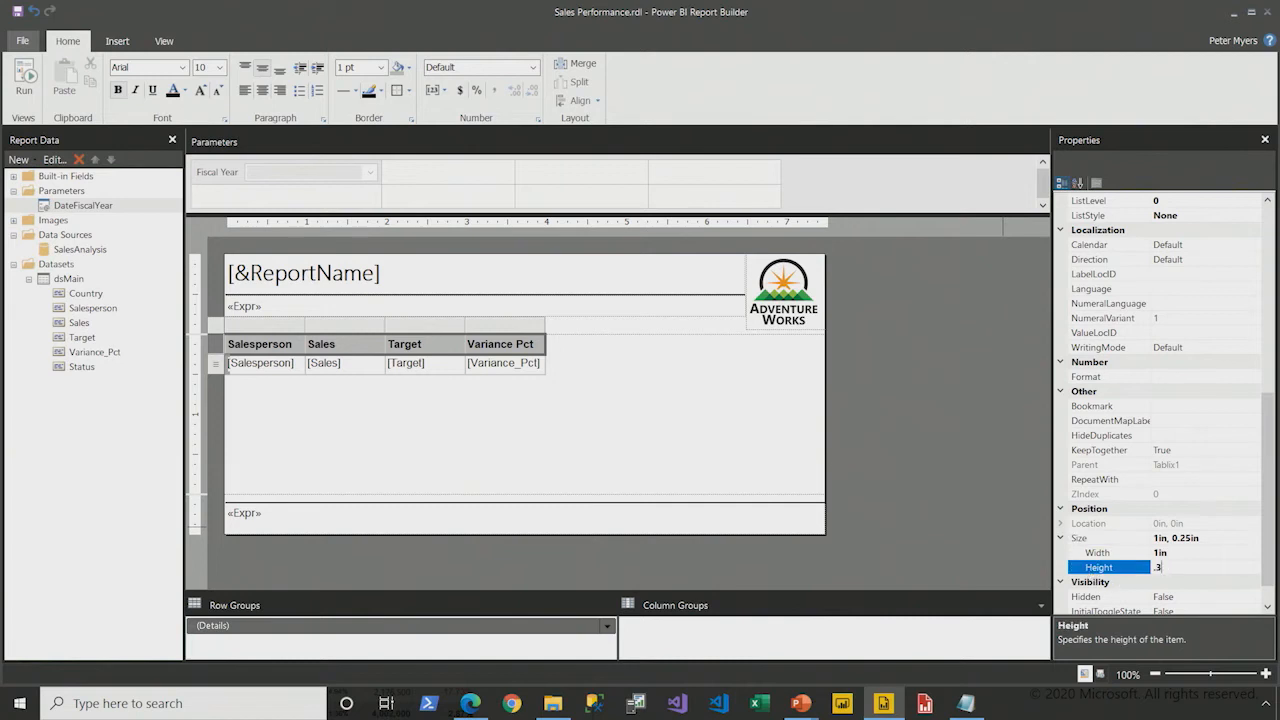
text(35)
key(Return)
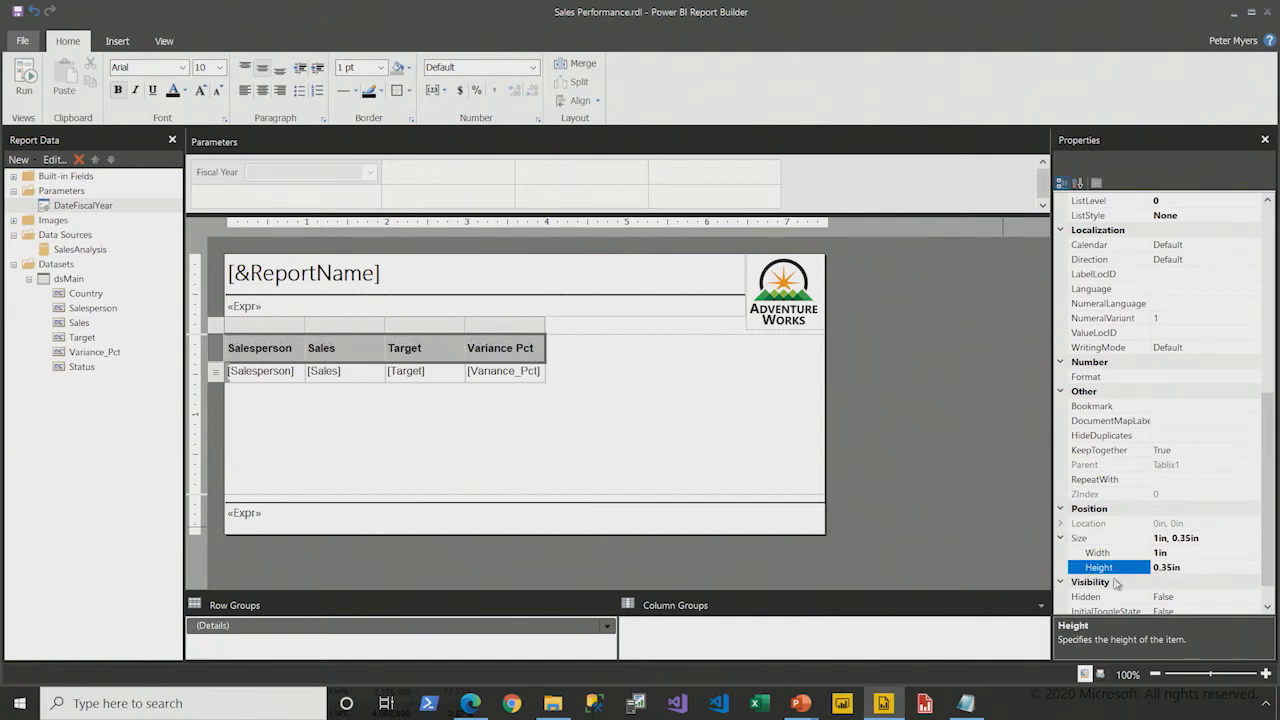
Step: Set the height of the table's detail row to 0.35in and align its text vertically to the middle
click(212, 378)
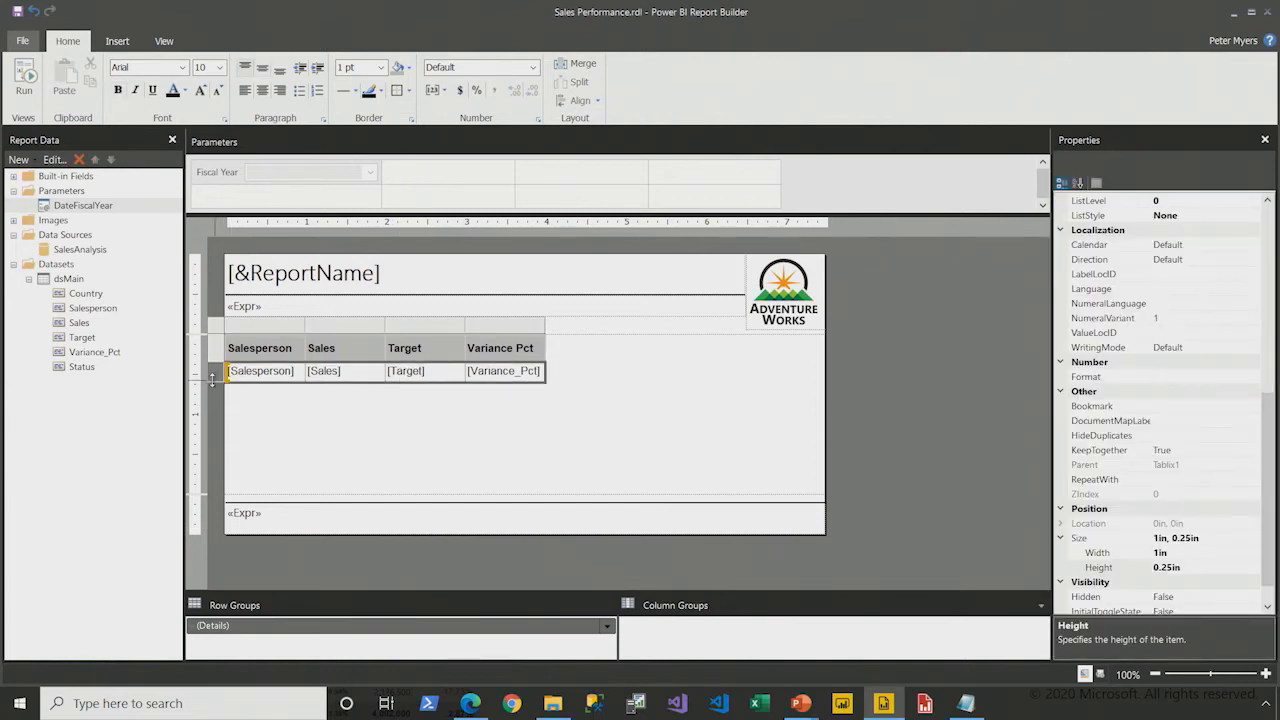
click(1102, 570)
text(0.35in)
key(Return)
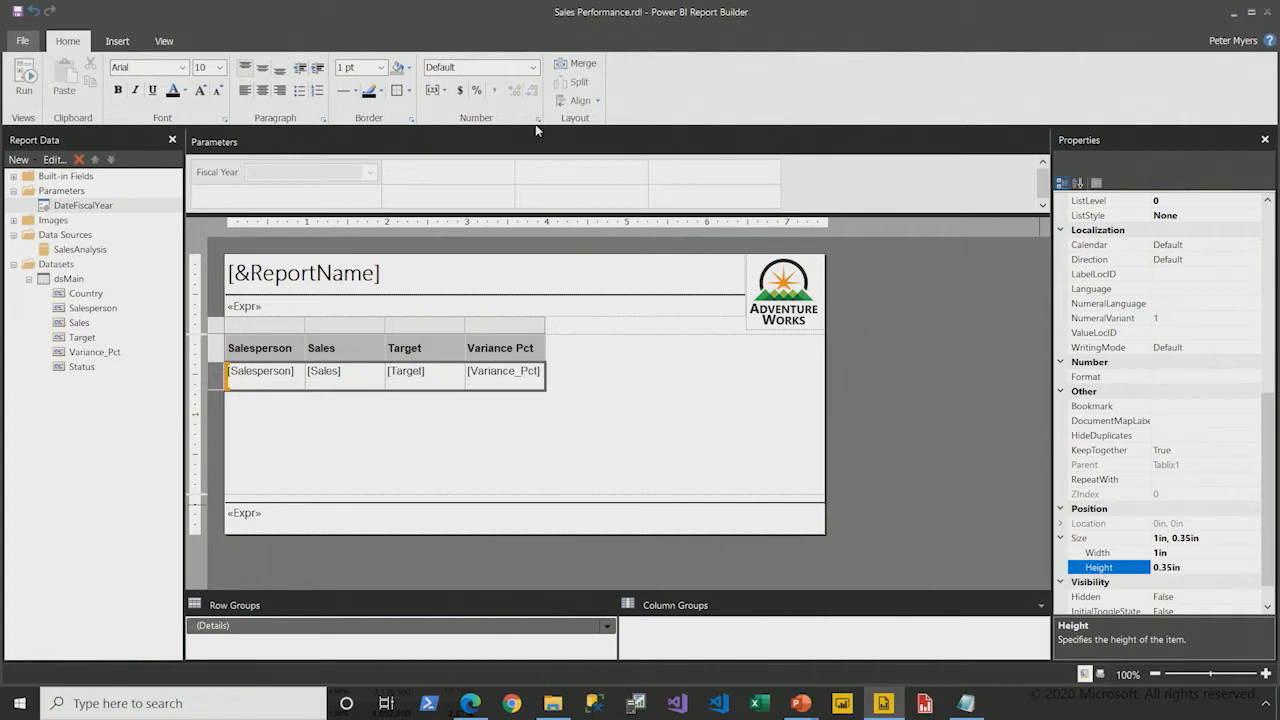
click(262, 68)
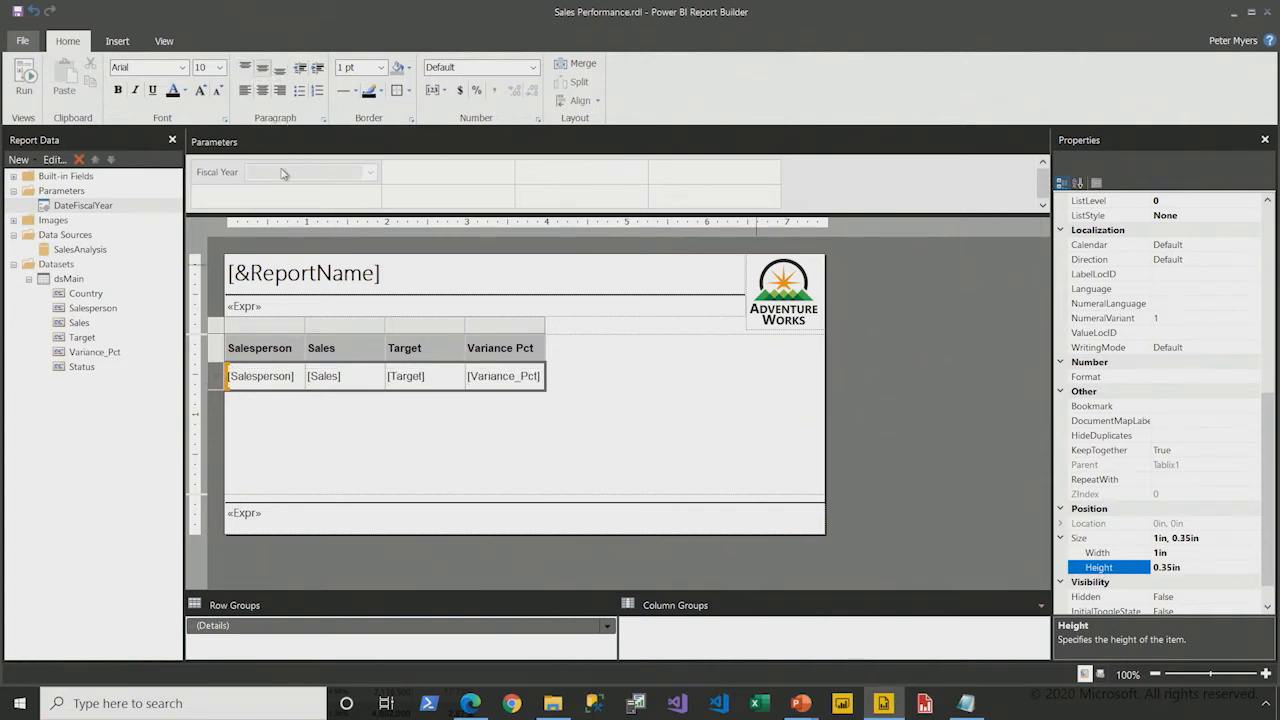
Step: Set the width of the table's Salesperson column to 1.7in
click(271, 327)
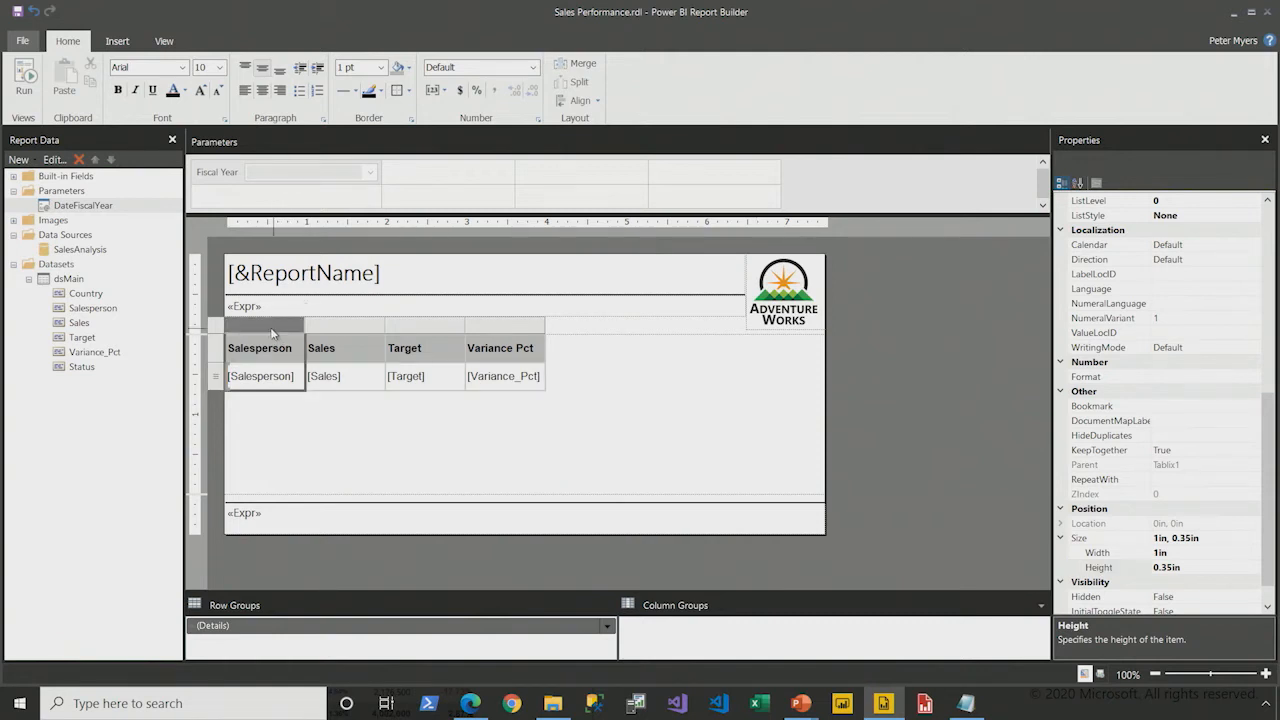
scroll(1225, 481, down, 1)
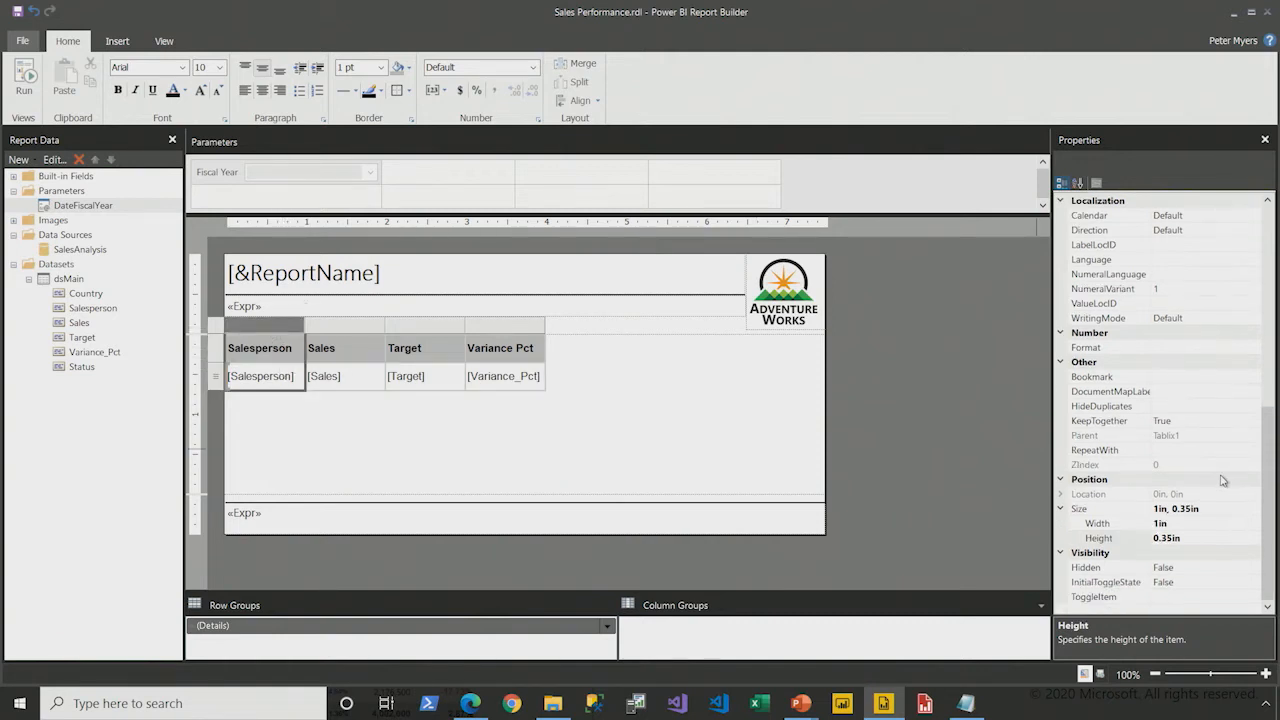
click(1100, 523)
text(1.7)
key(Return)
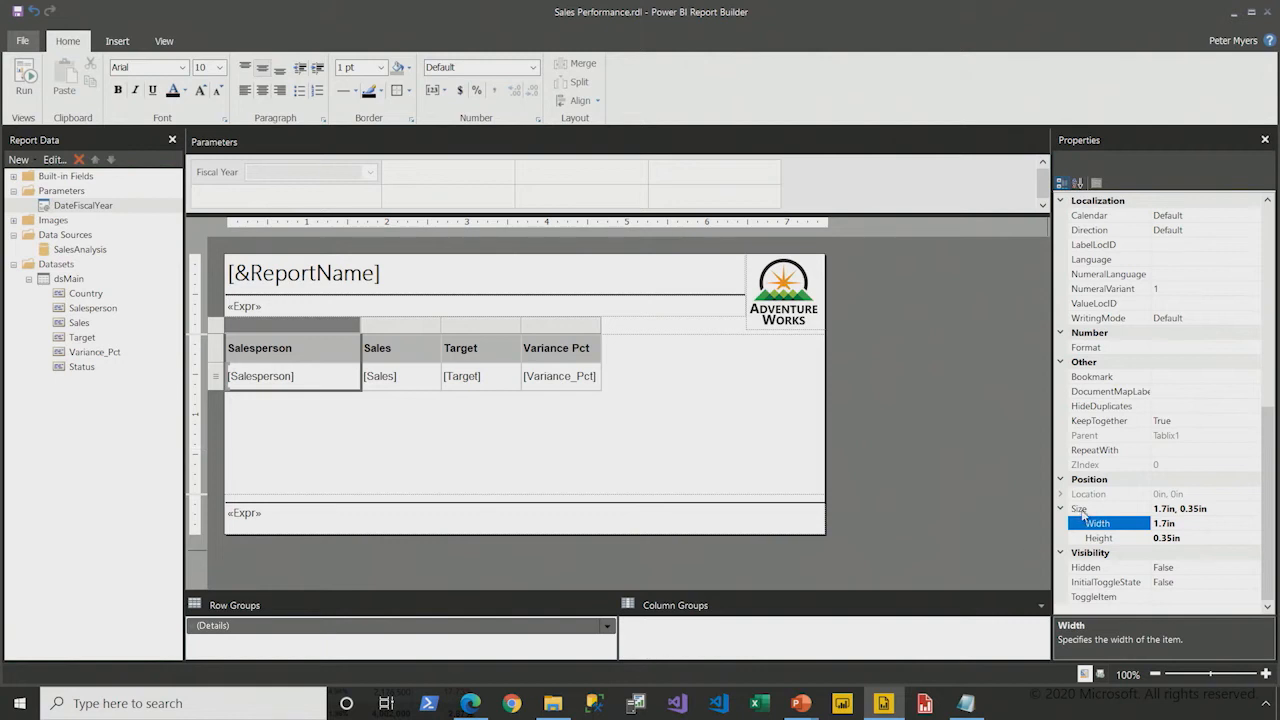
Step: Right-align the text in the Sales and Target columns, including their headers
click(419, 327)
shift+click(458, 327)
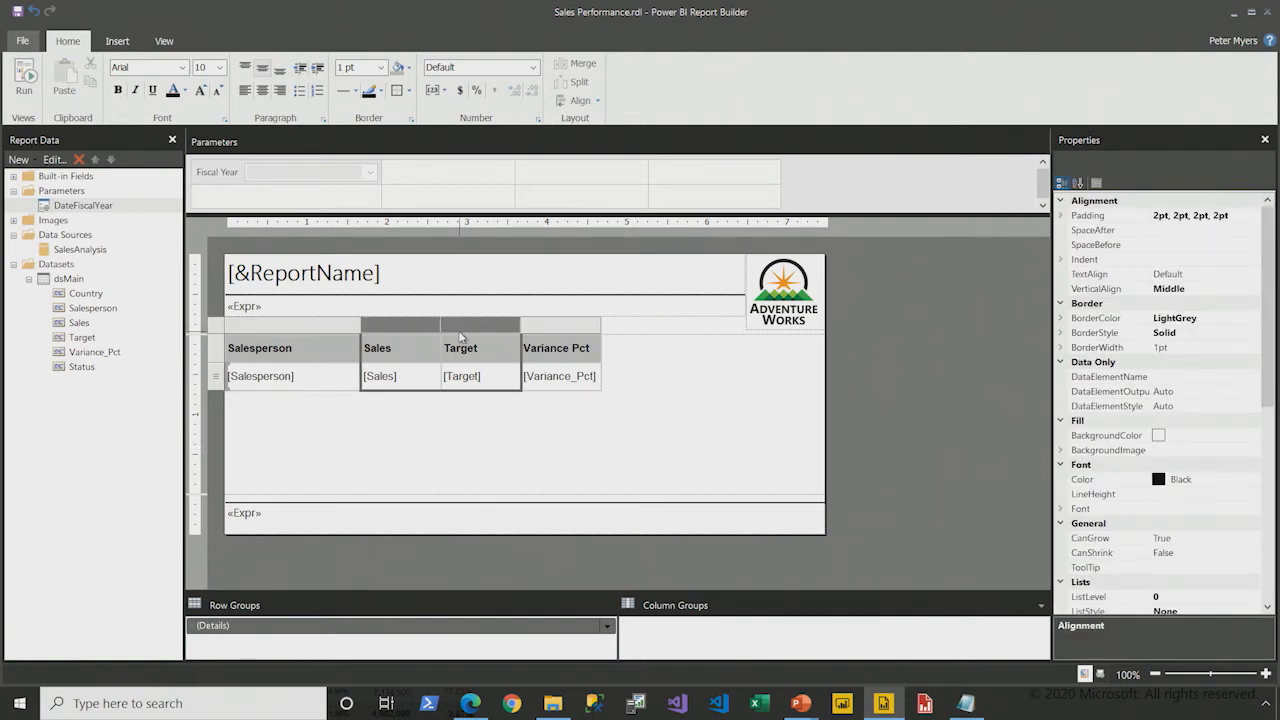
click(281, 92)
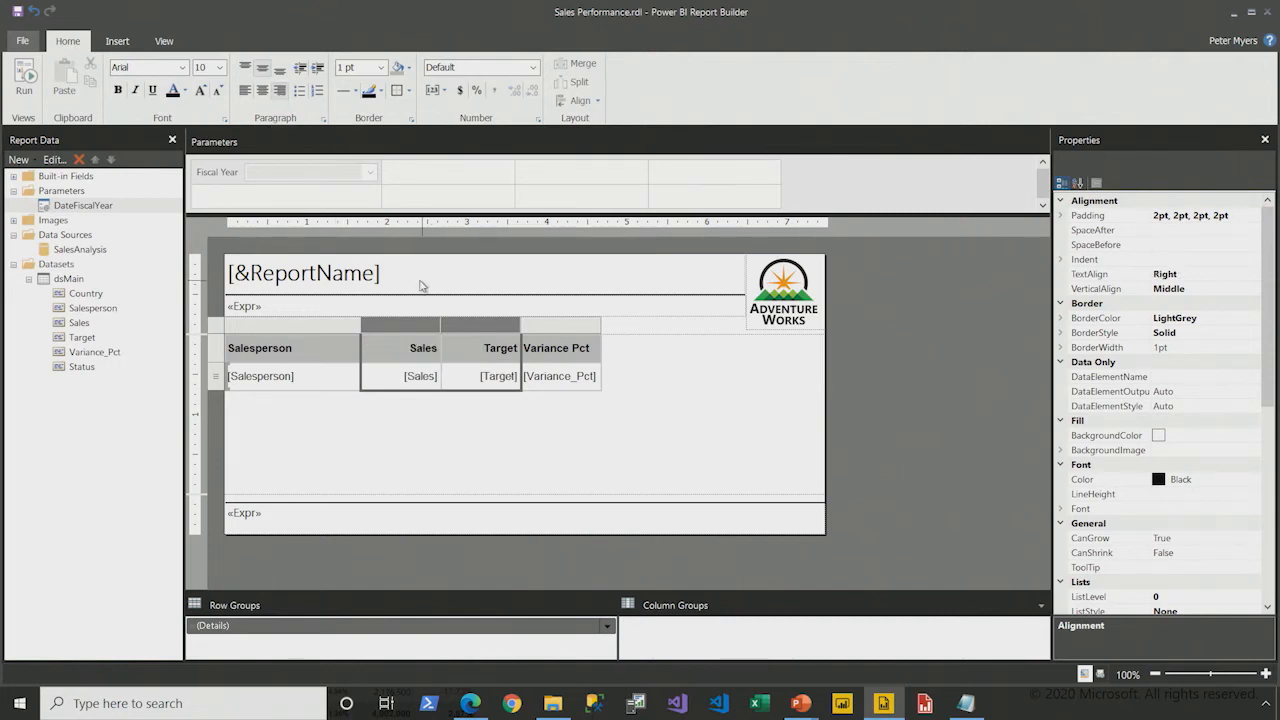
mouse_move(397, 30)
mouse_down()
mouse_move(428, 80)
mouse_move(557, 145)
mouse_up()
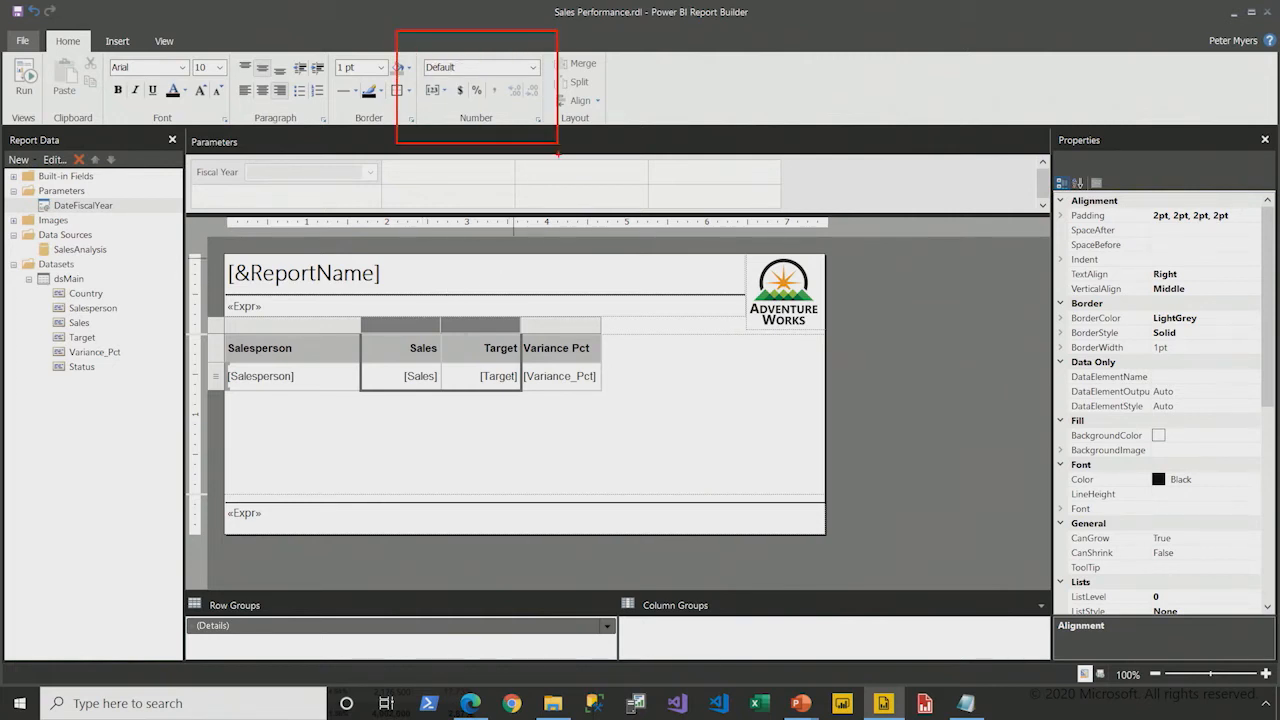
key(Escape)
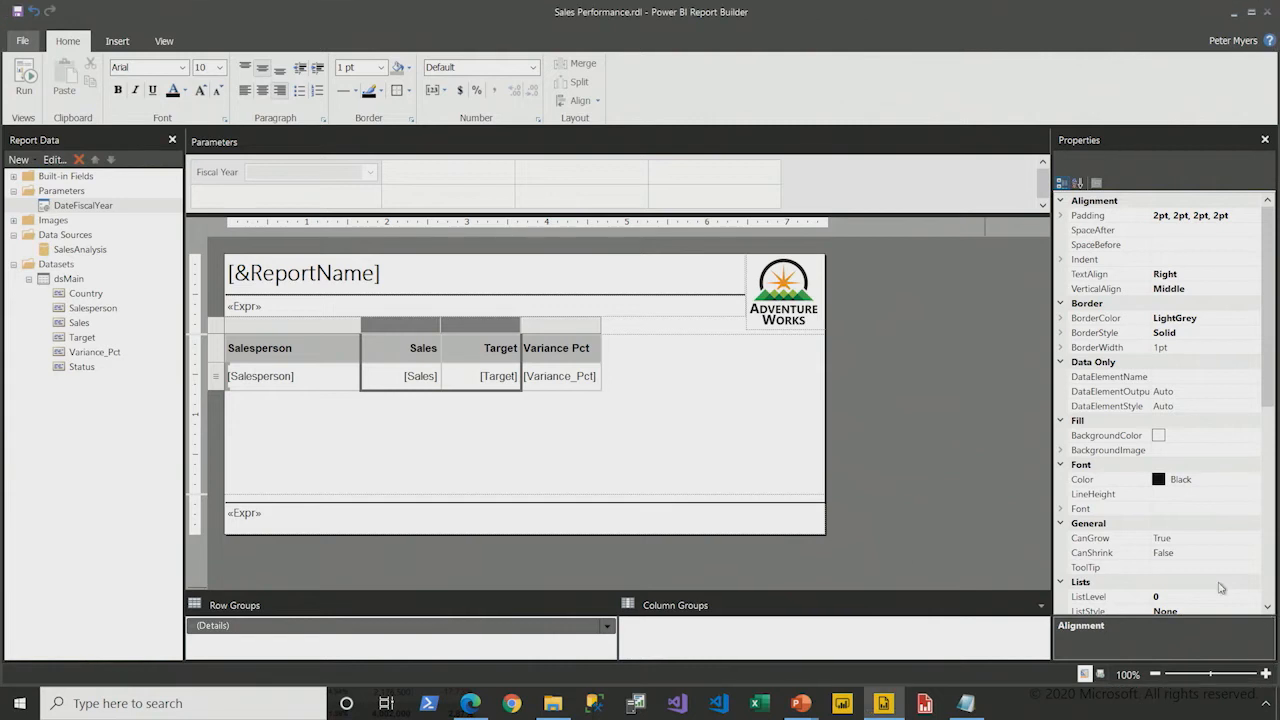
Step: Format the Sales and Target columns with the Number category and 0 decimal places
scroll(1184, 516, down, 4)
scroll(1184, 516, down, 2)
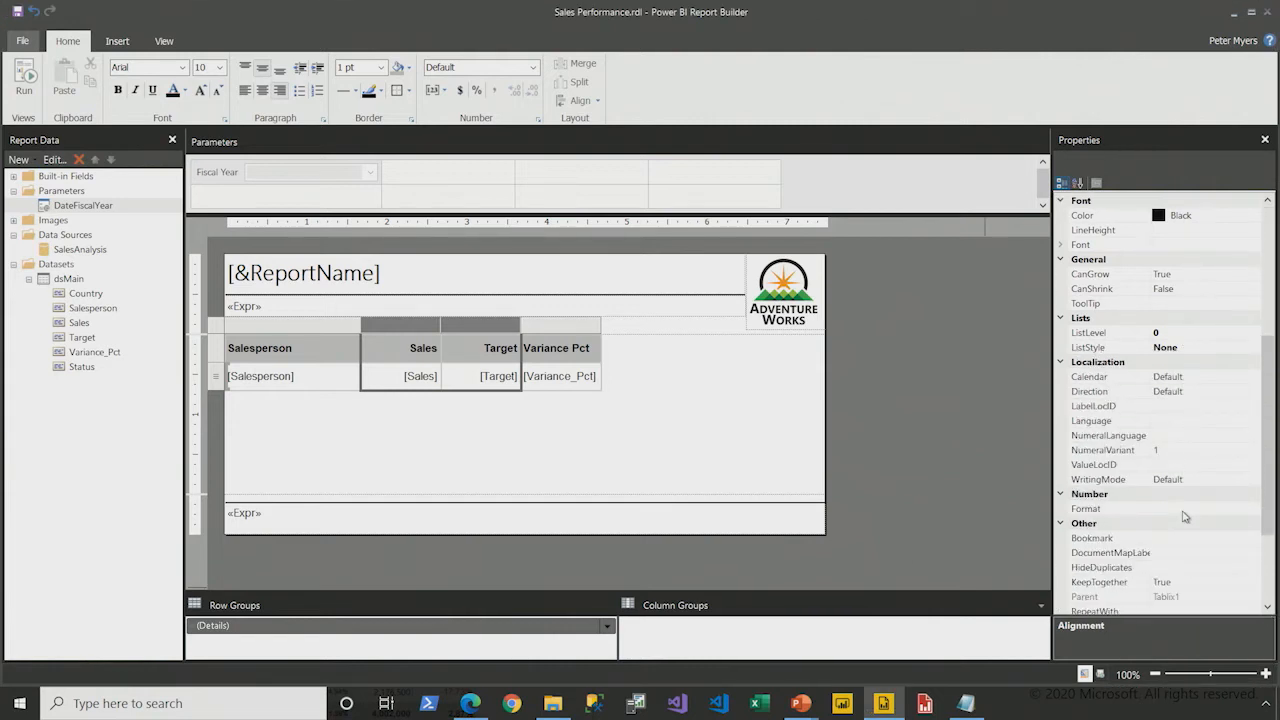
click(1107, 509)
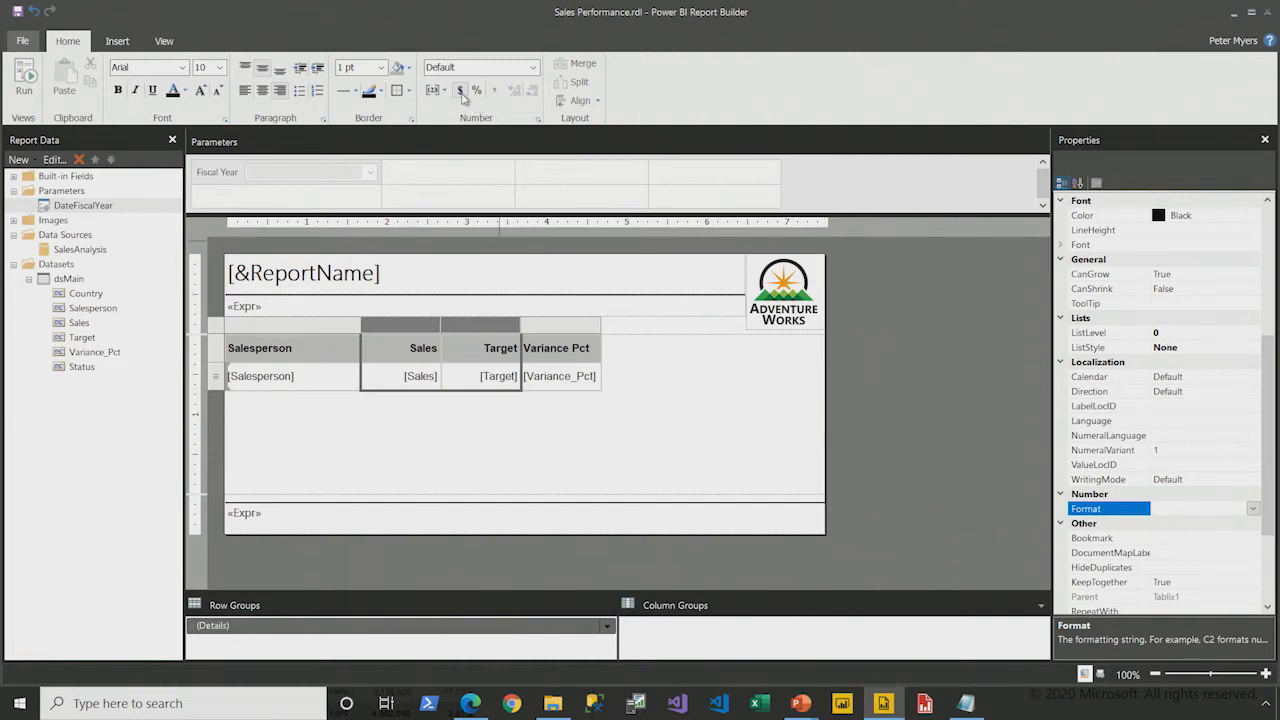
click(533, 67)
click(519, 93)
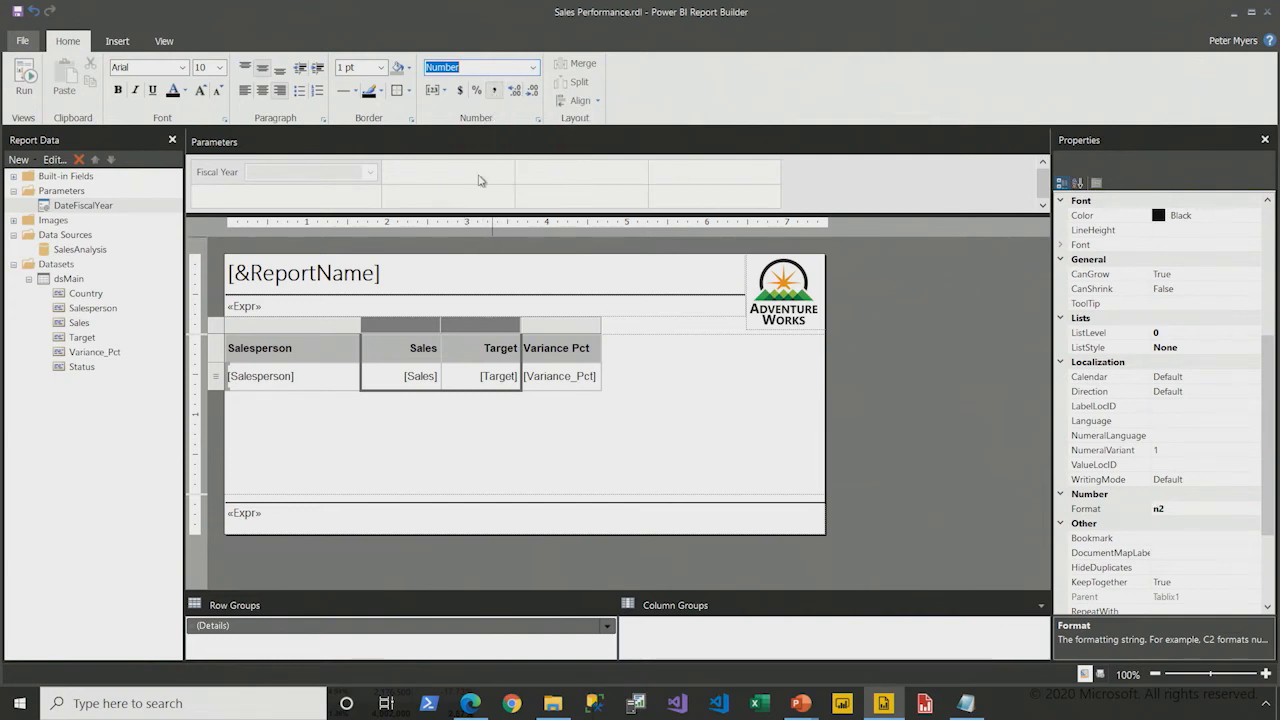
click(542, 125)
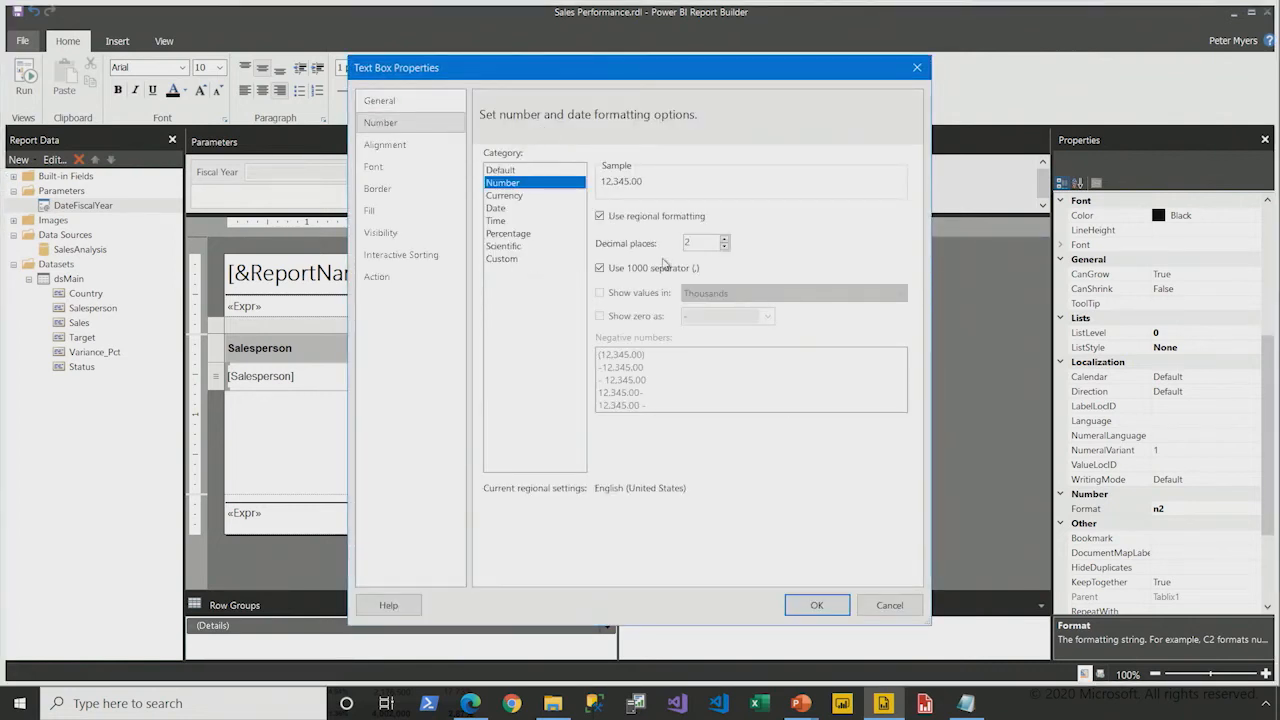
click(724, 247)
click(724, 247)
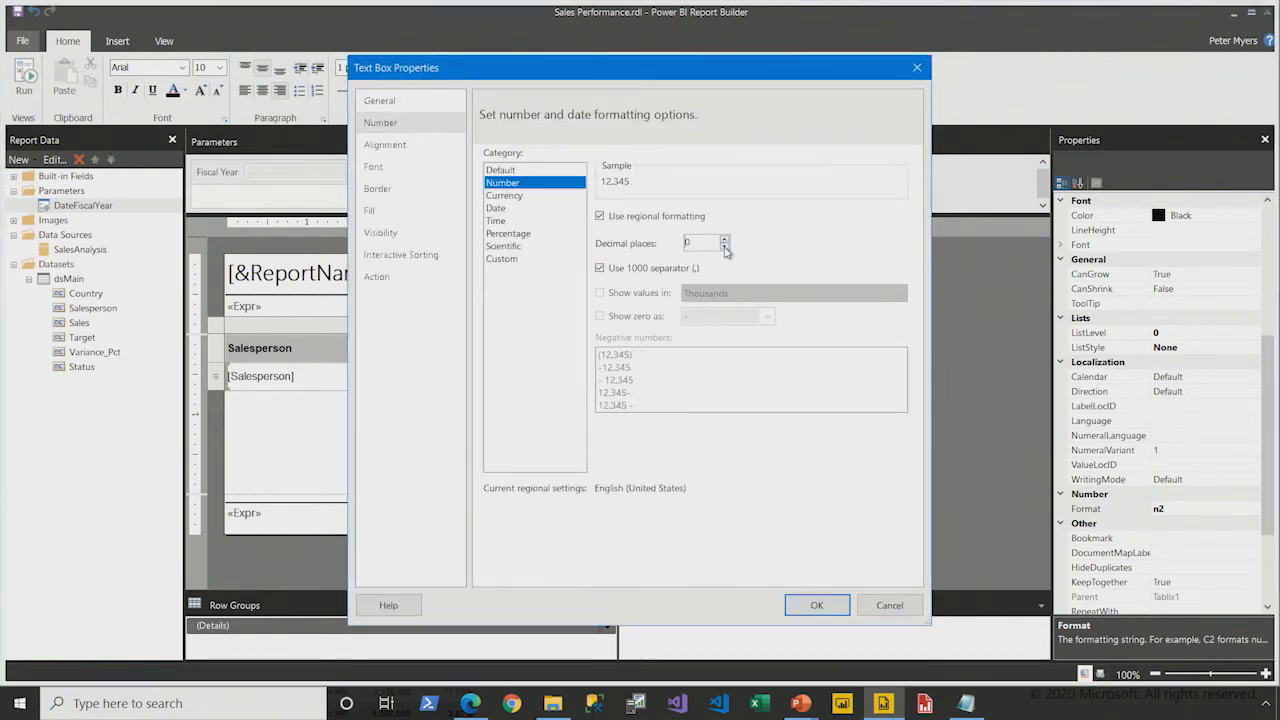
click(808, 612)
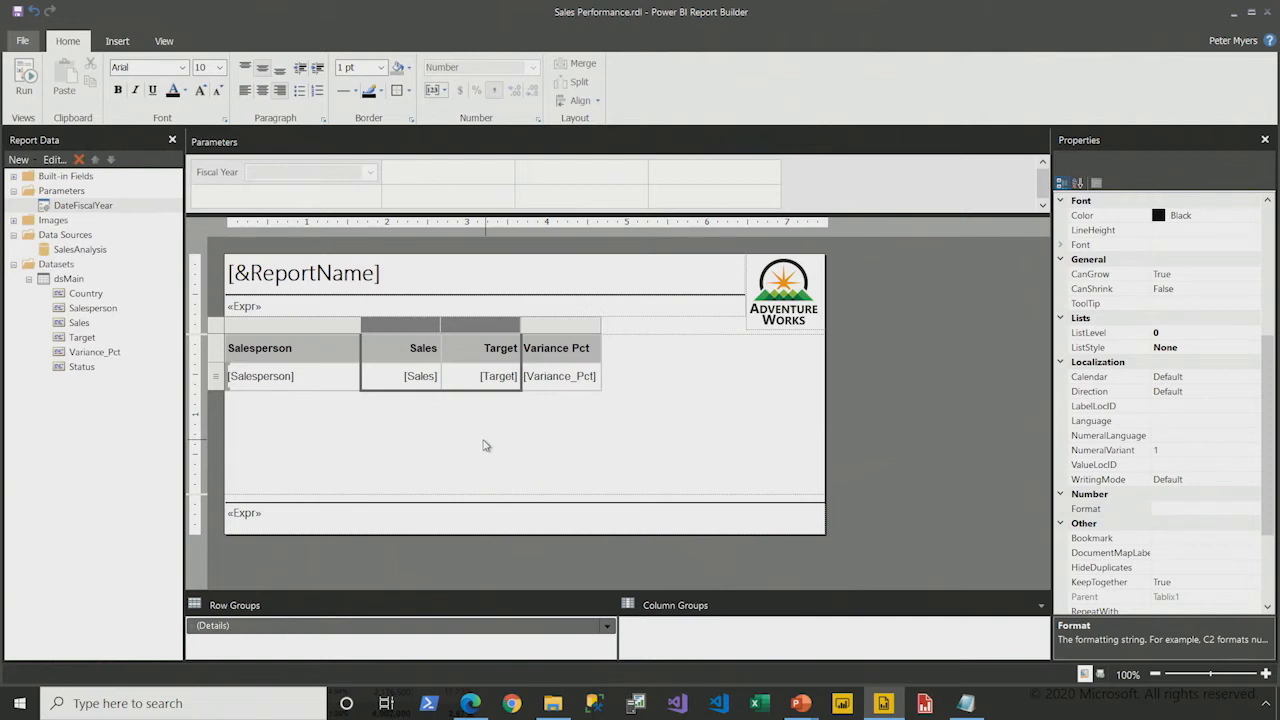
Step: Apply percentage formatting to the table's Variance Pct column and right-align its text
click(561, 327)
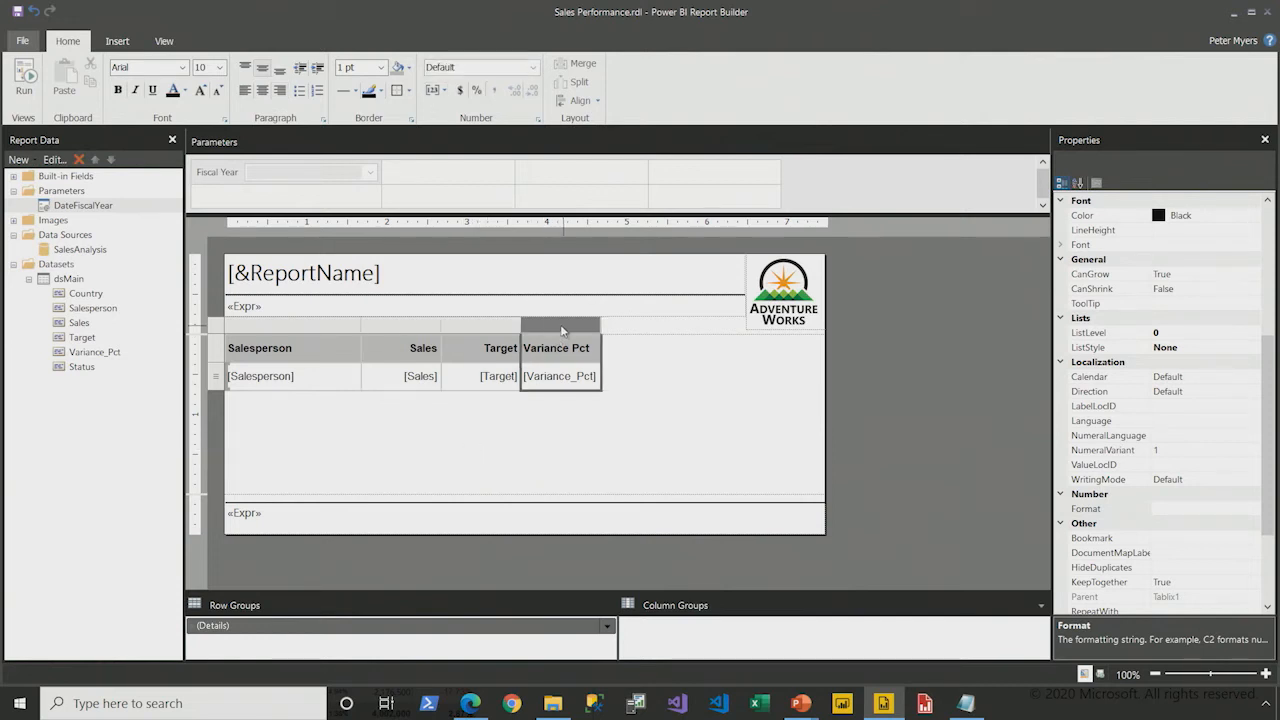
click(476, 92)
click(280, 92)
Step: Change the column header Variance Pct to Variance %
click(587, 347)
double_click(587, 347)
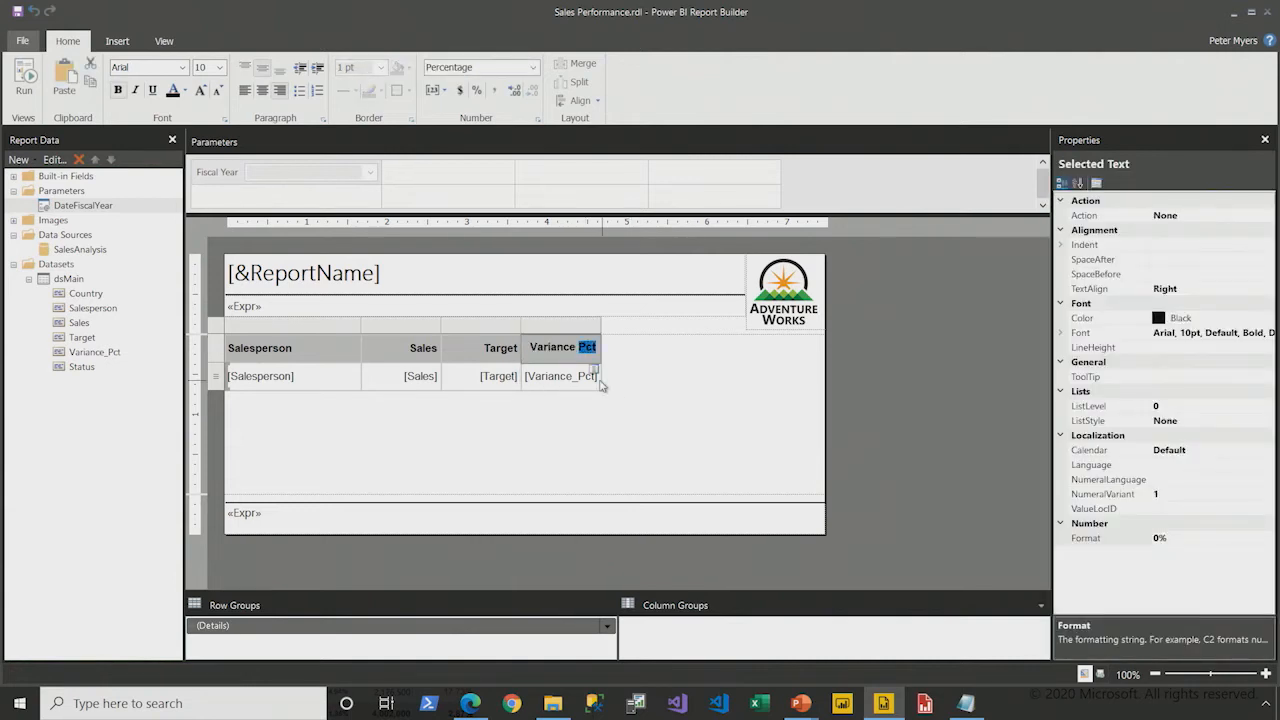
text(%)
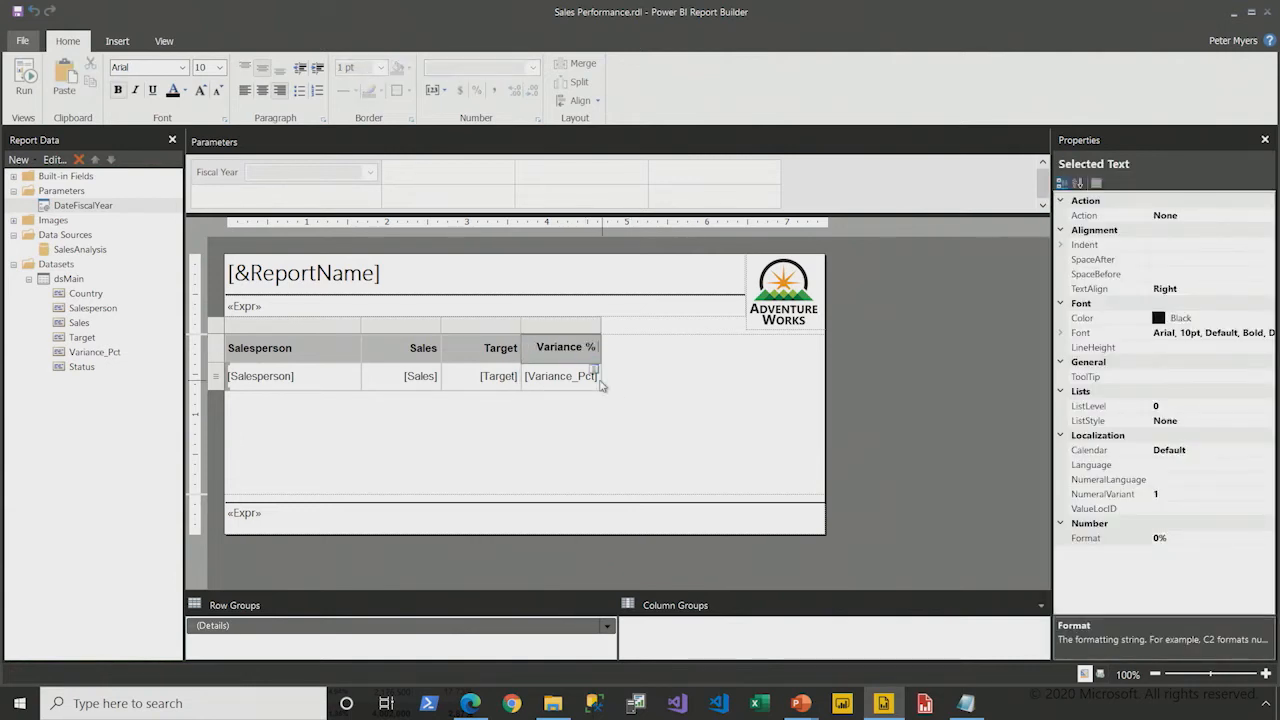
key(BackSpace)
text(%)
click(738, 420)
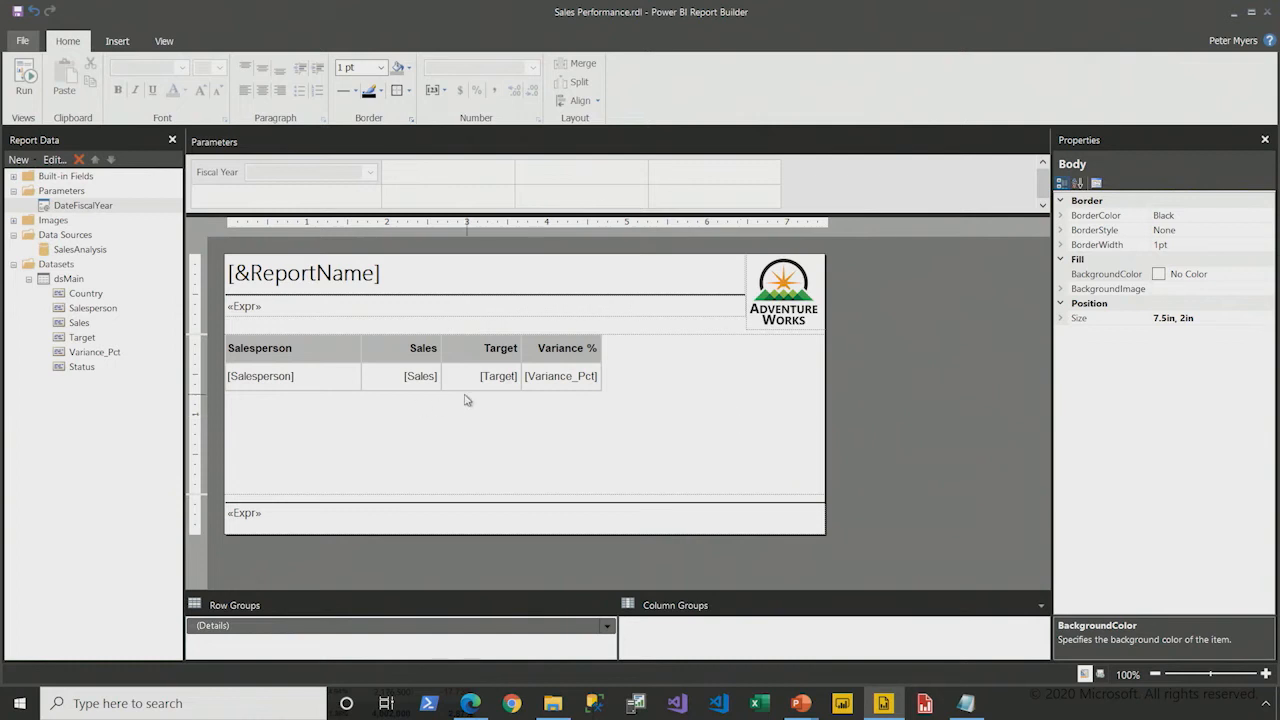
Step: Preview the report to check the number formatting in the table and return to the design view
click(15, 92)
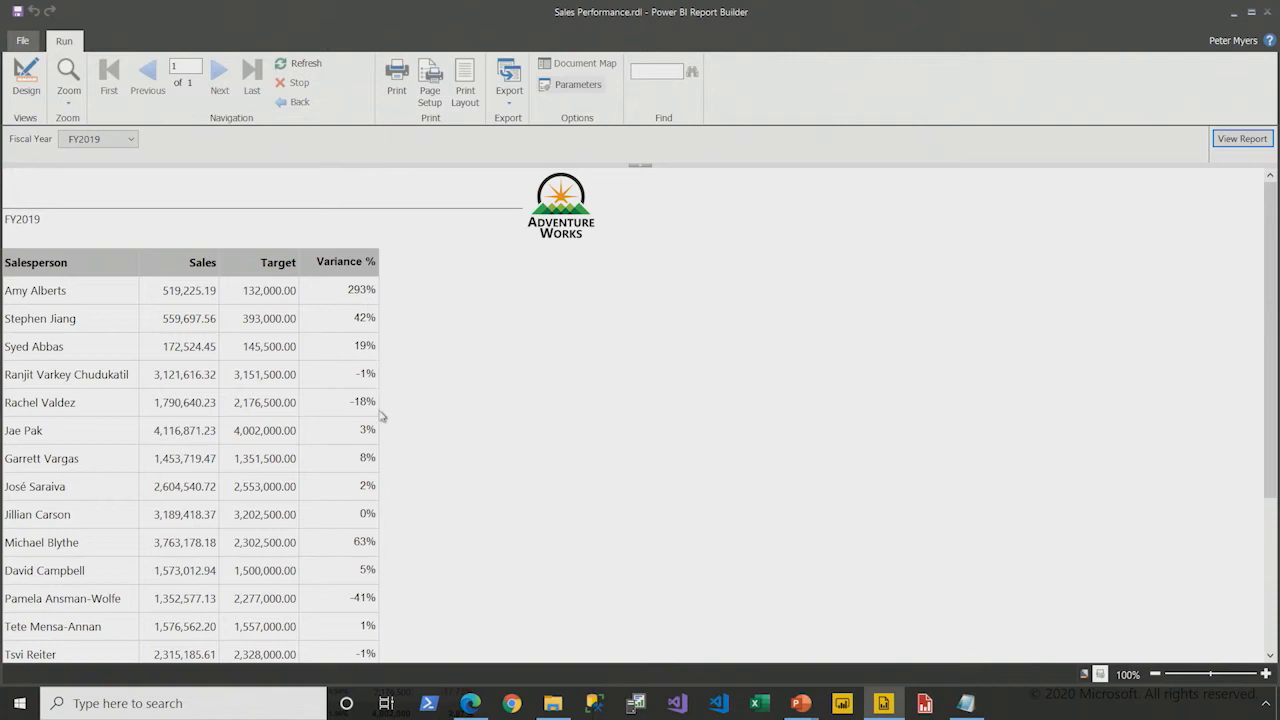
scroll(368, 530, down, 1)
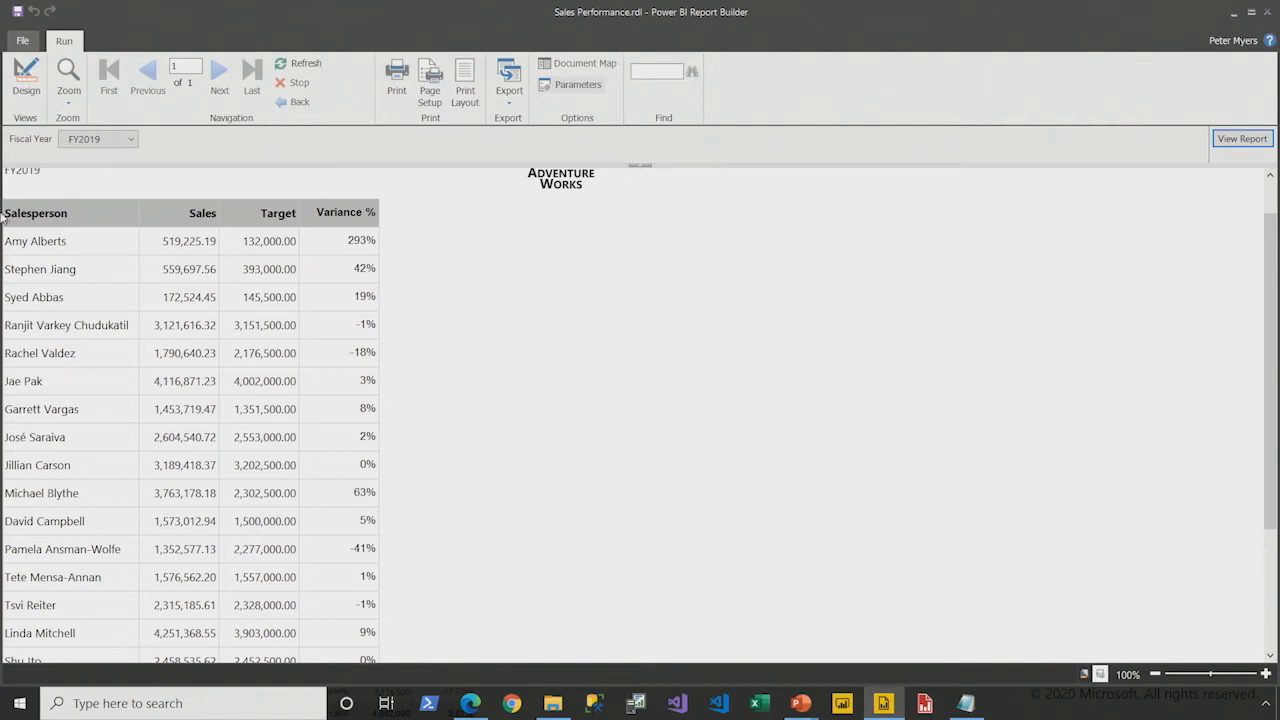
click(25, 75)
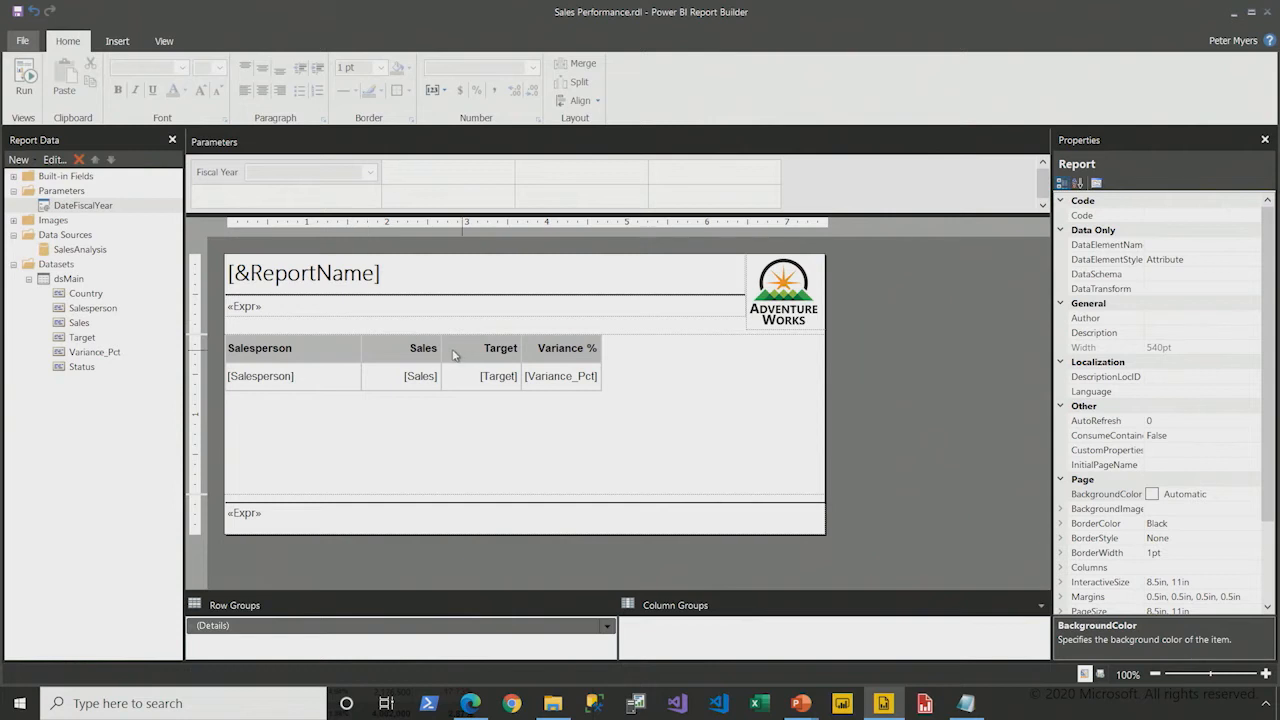
Step: Set the Format property of the Sales and Target columns to N0
click(415, 348)
drag(415, 324, 463, 324)
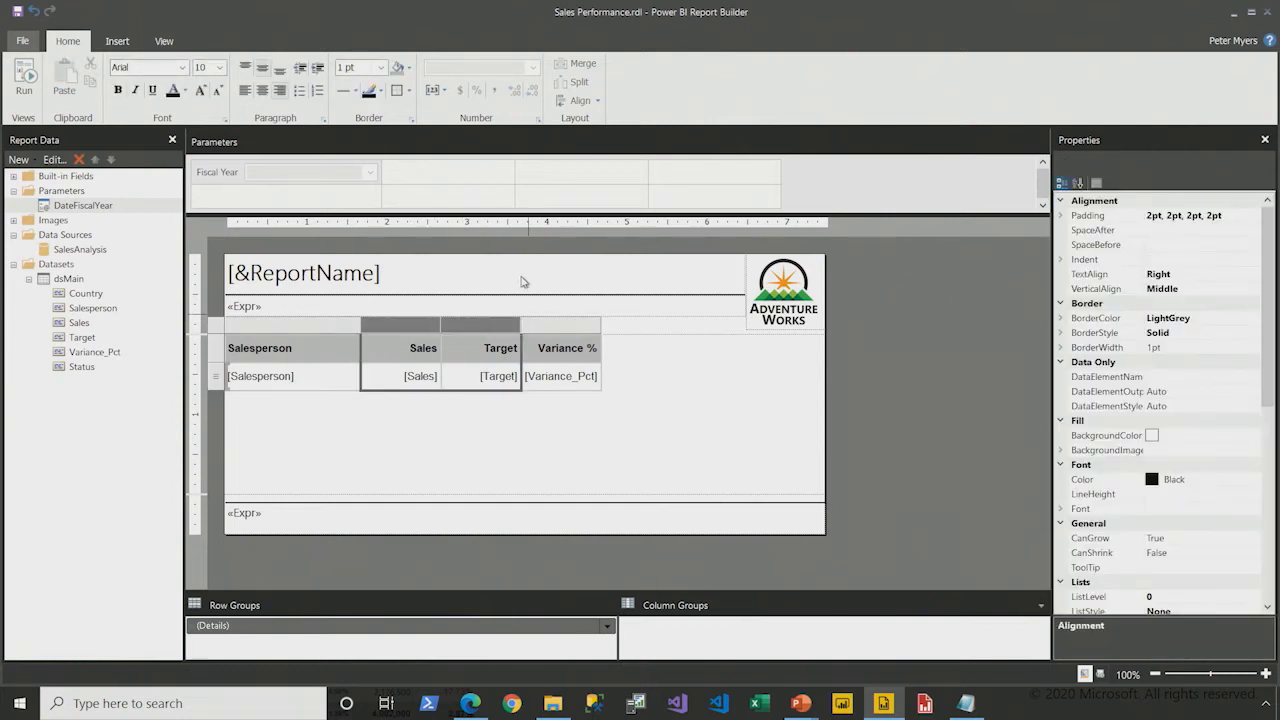
scroll(1158, 482, down, 6)
scroll(1158, 482, down, 1)
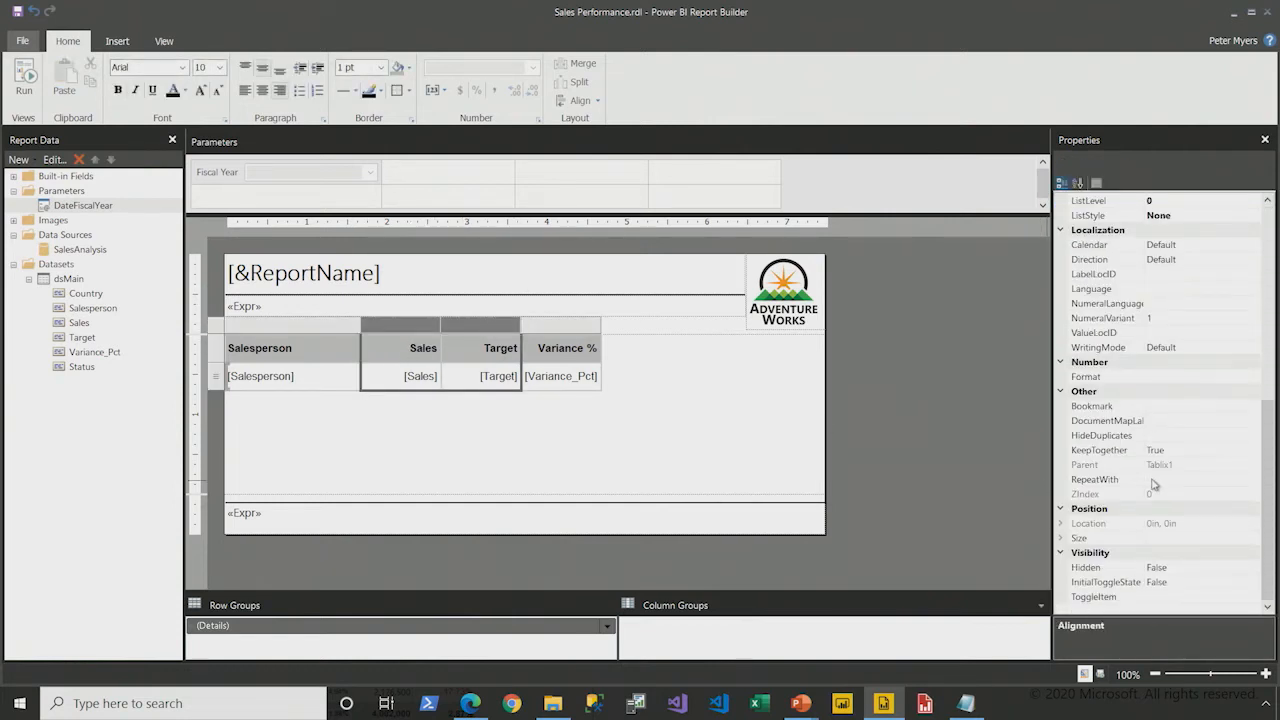
click(1098, 378)
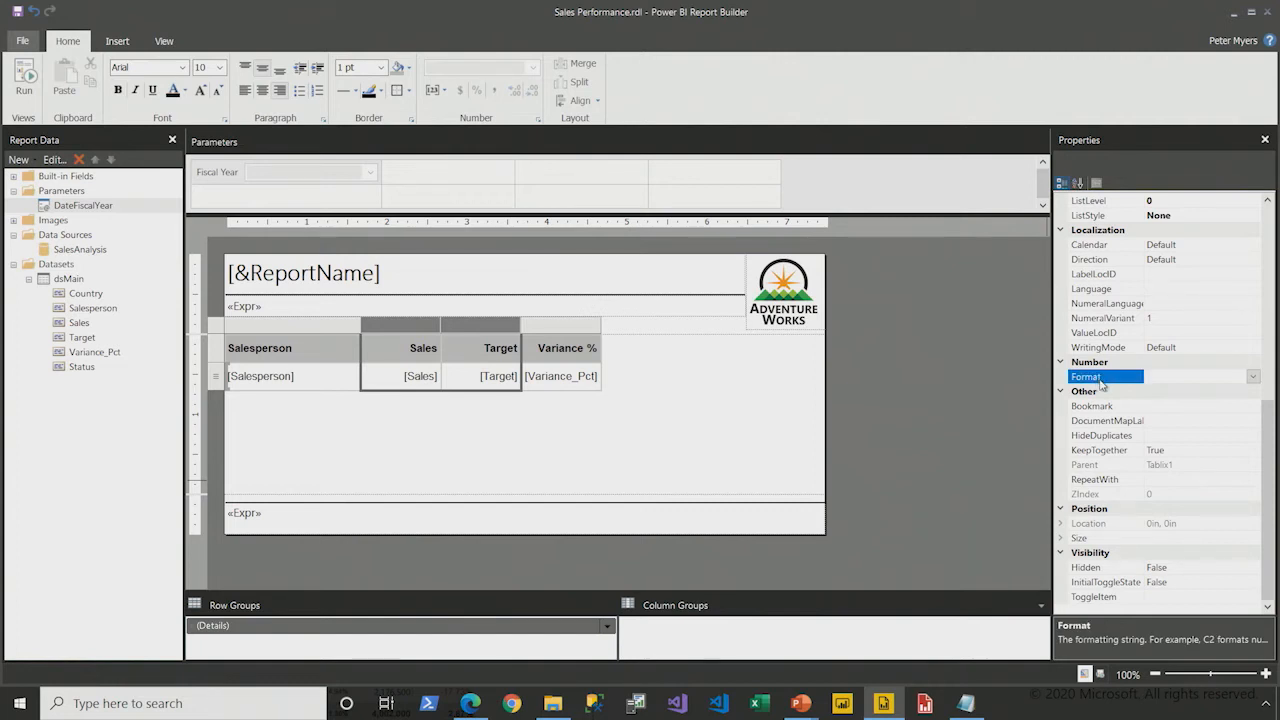
text(N0)
Step: Set the Format property of the Variance % column to P2
click(571, 329)
click(1110, 380)
text(P2)
key(Return)
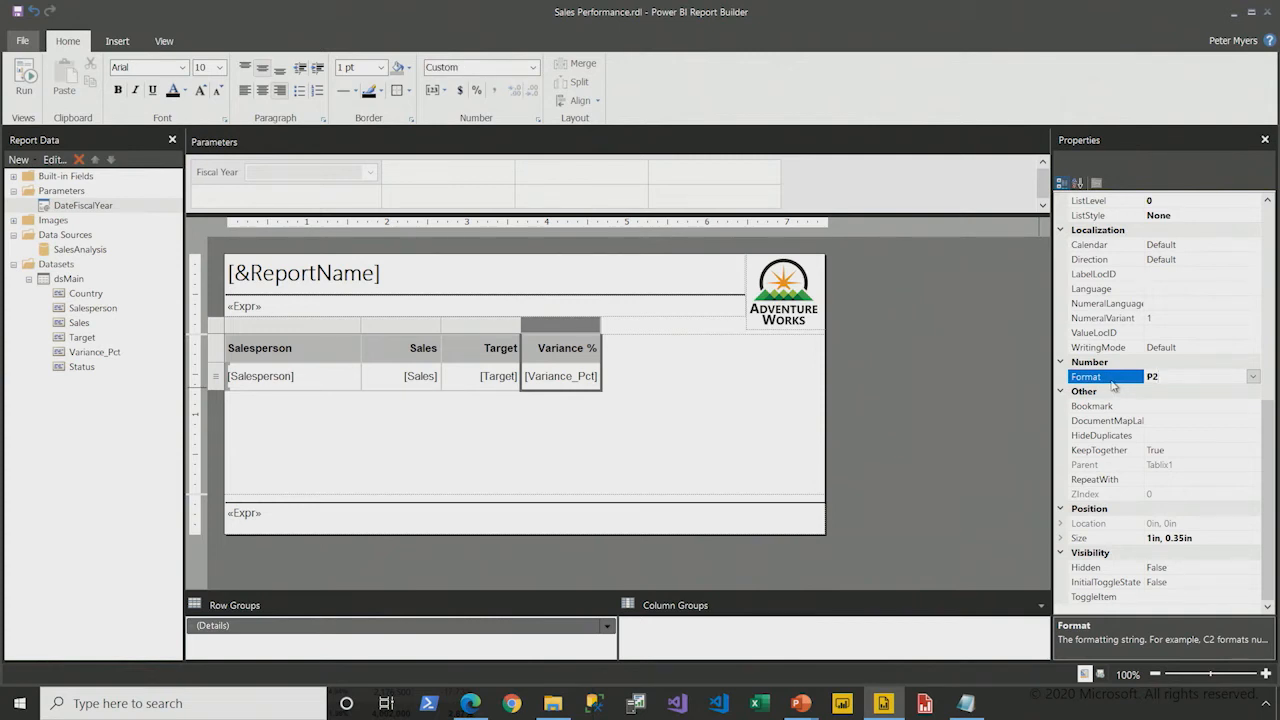
click(538, 121)
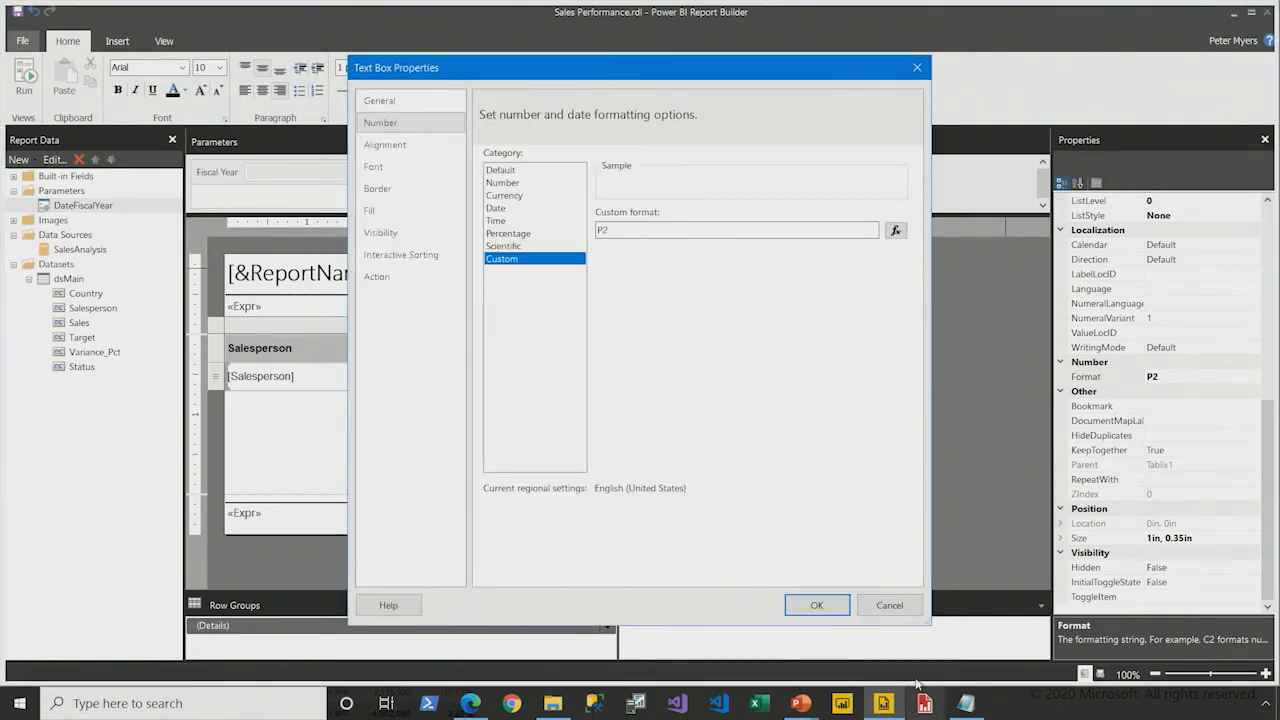
click(889, 605)
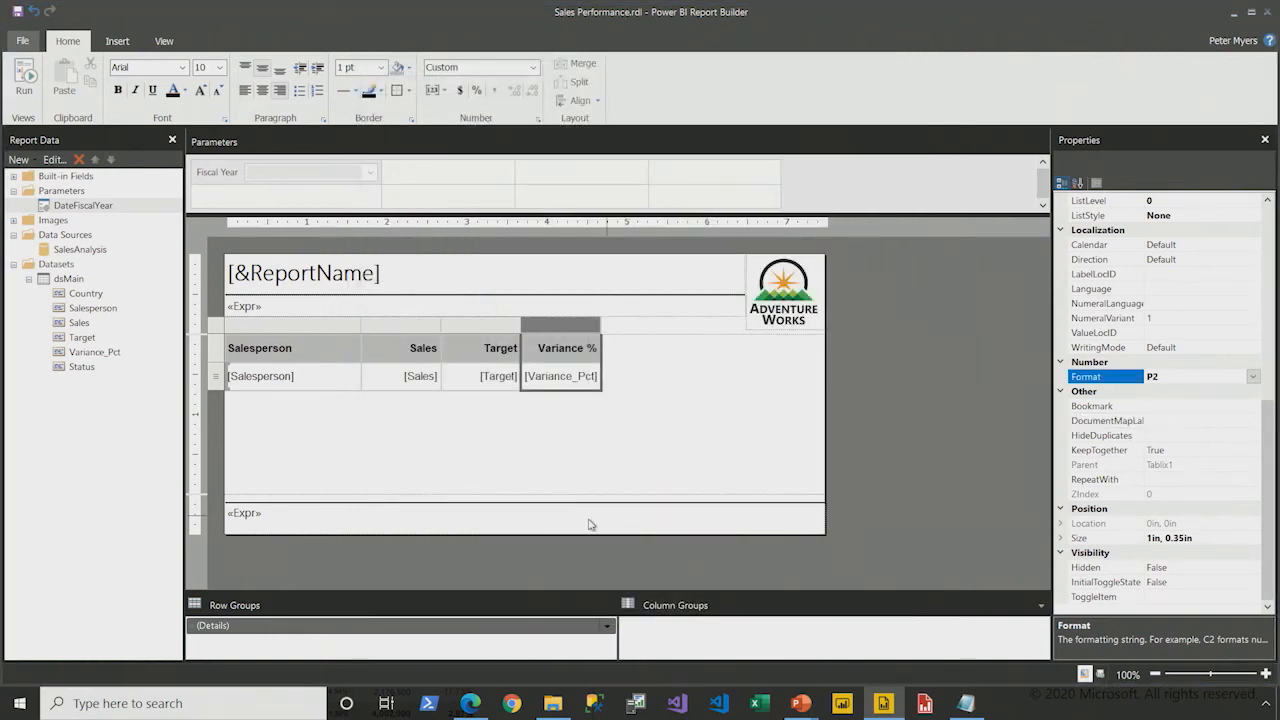
Step: Start a font color expression for the Variance_Pct detail cell with the condition =Iif(Fields!Variance_Pct.Value < 0,
click(574, 452)
click(563, 389)
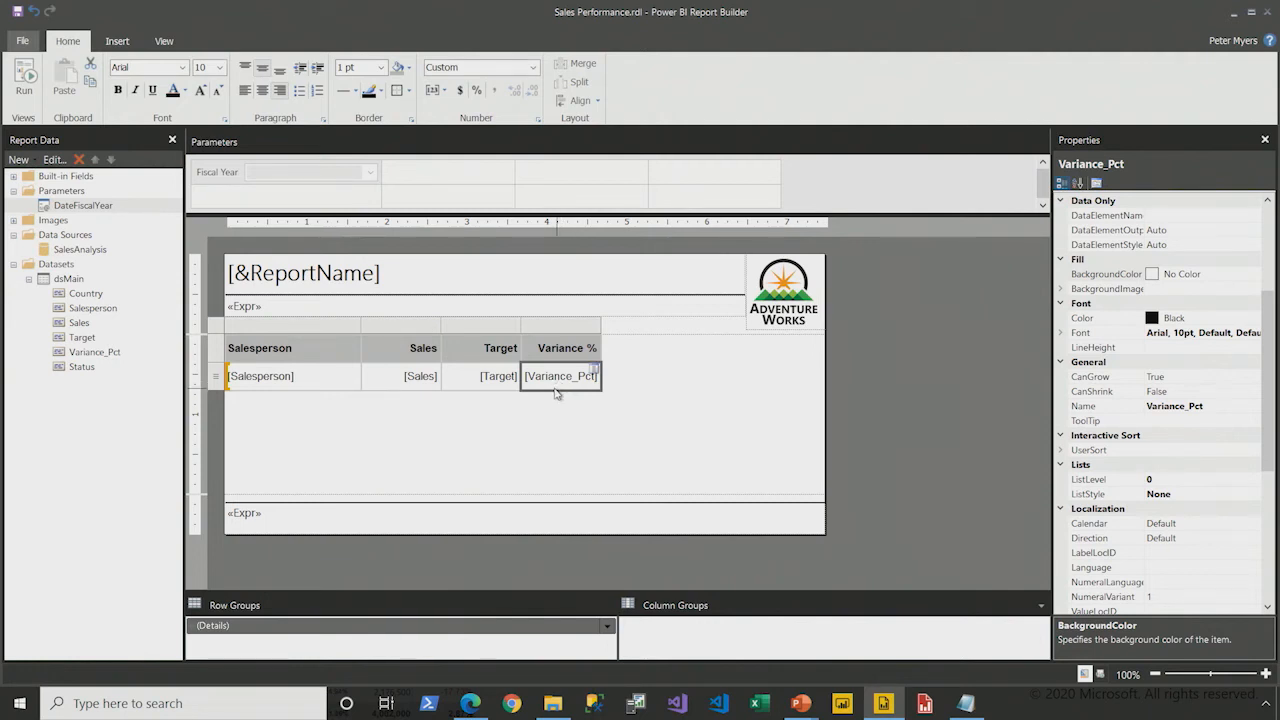
right_click(557, 393)
click(636, 520)
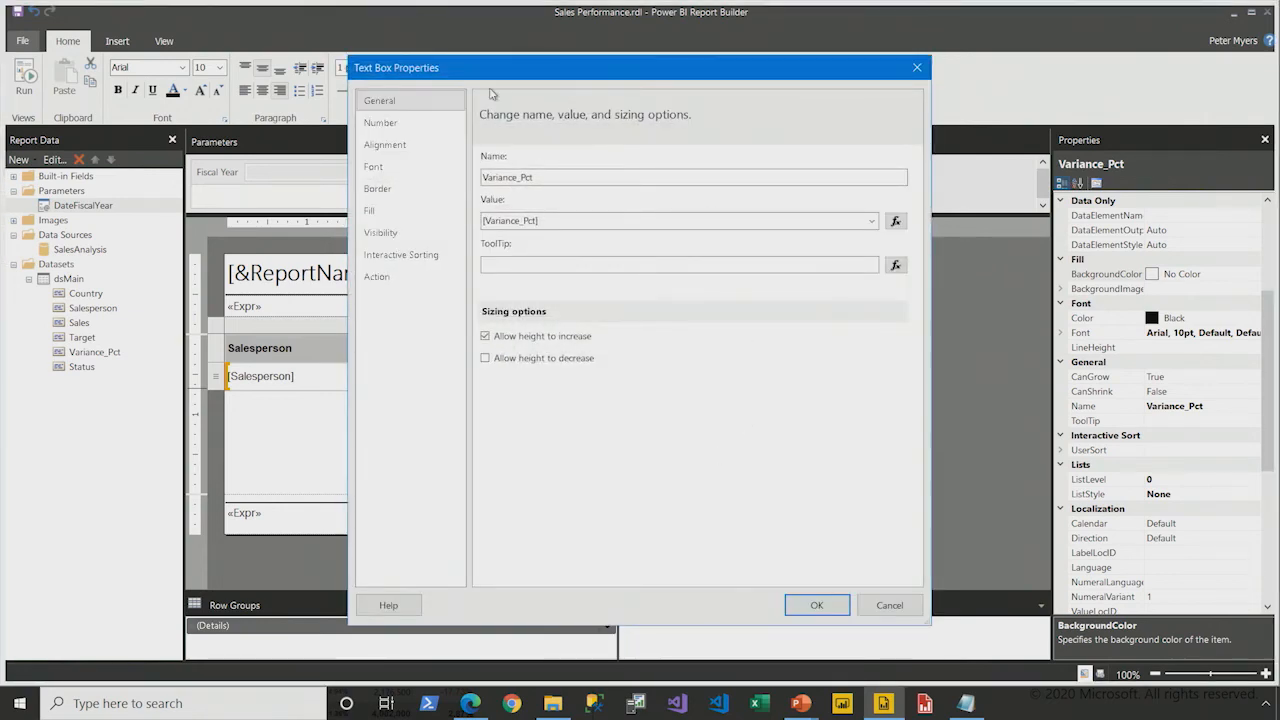
click(408, 167)
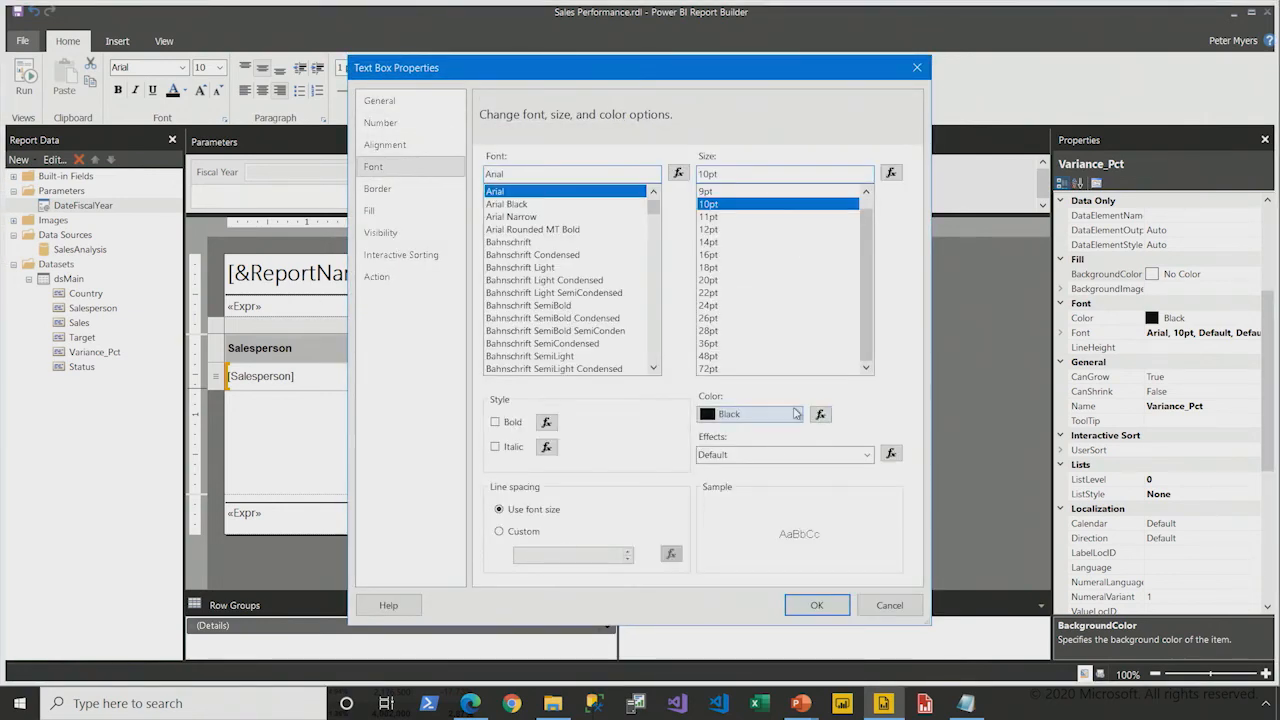
drag(790, 394, 849, 429)
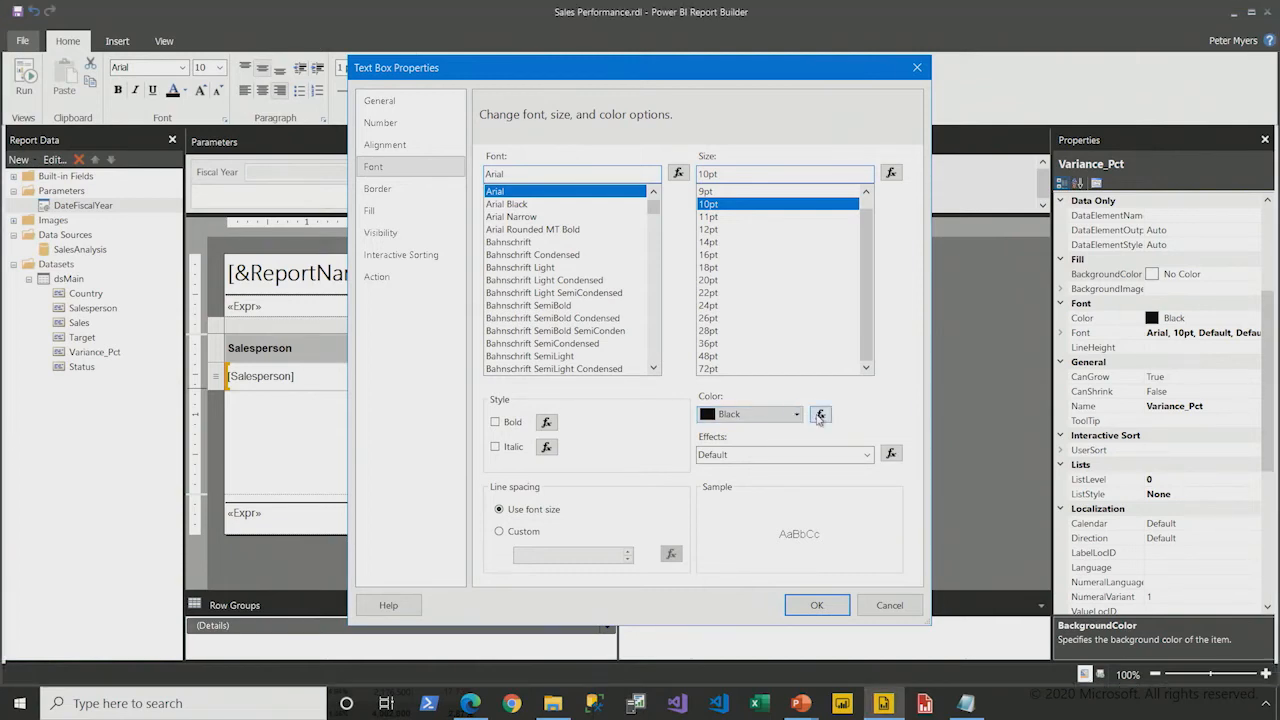
click(820, 414)
double_click(469, 141)
key(Delete)
text(=Iif()
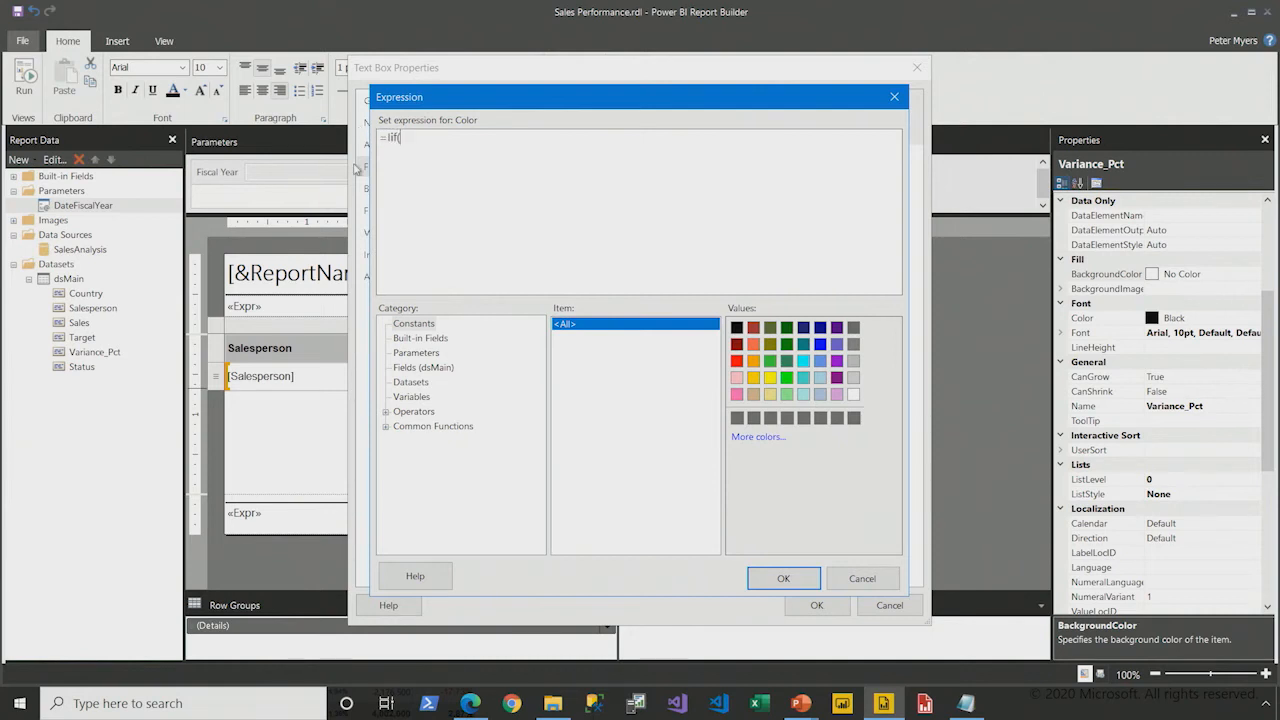
click(420, 367)
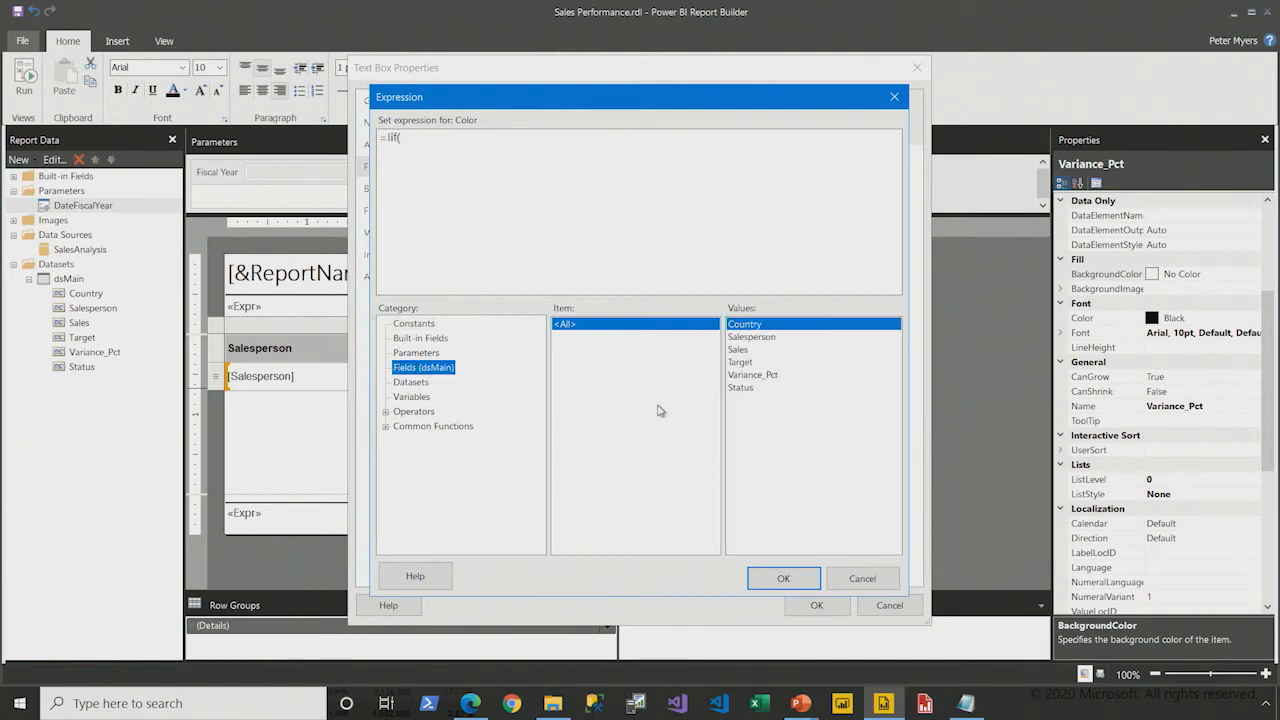
double_click(744, 376)
text(< 0)
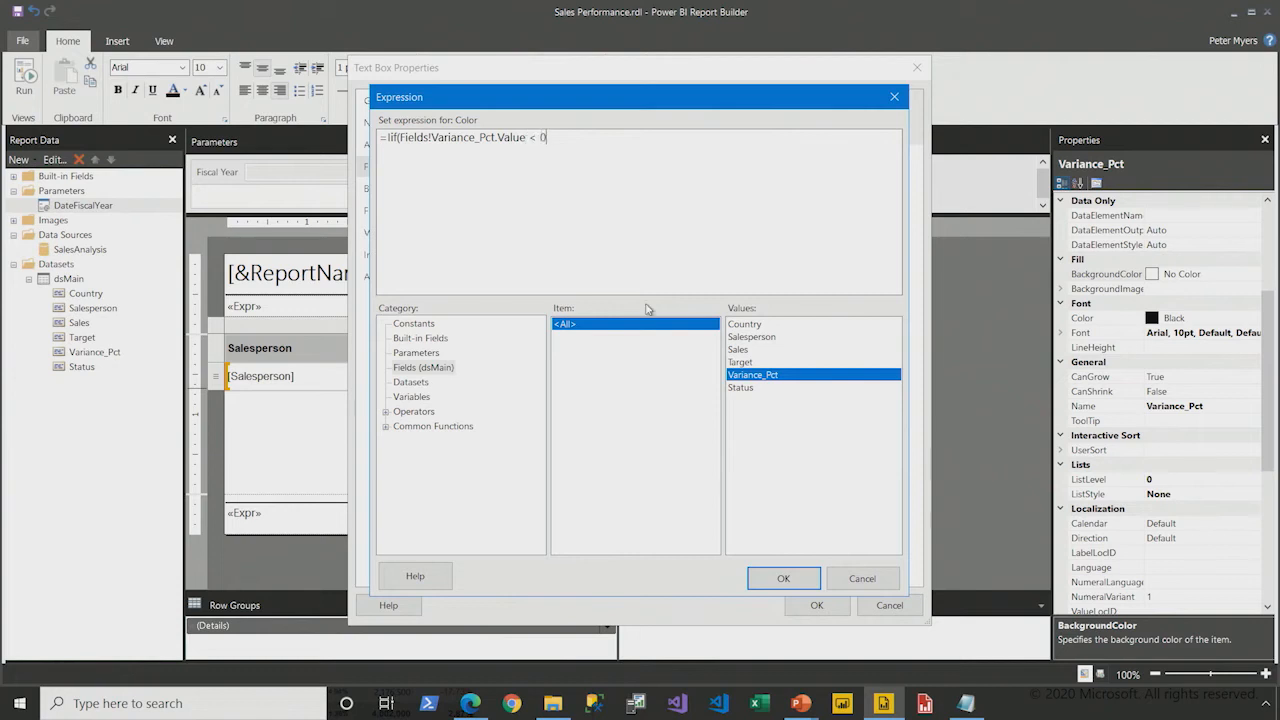
text(,)
Step: Complete the color expression with "Red" for the true case and "Black" otherwise, and apply it to the text box
click(420, 324)
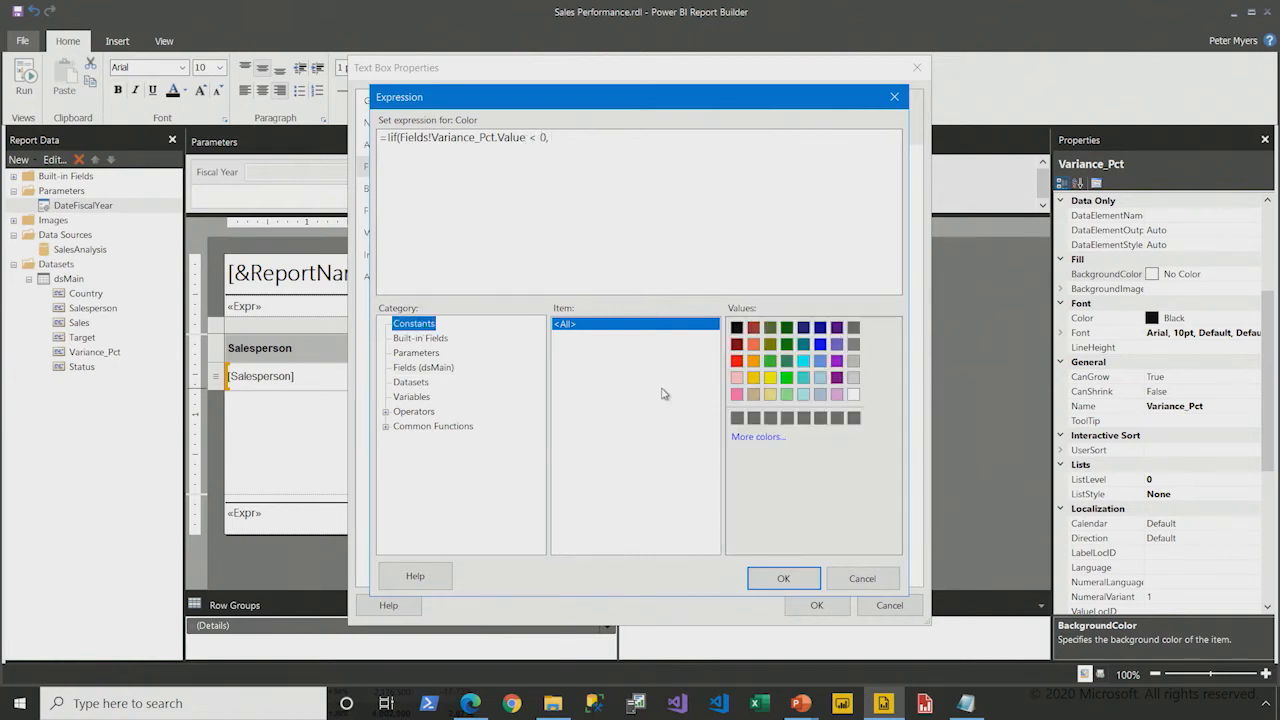
double_click(737, 362)
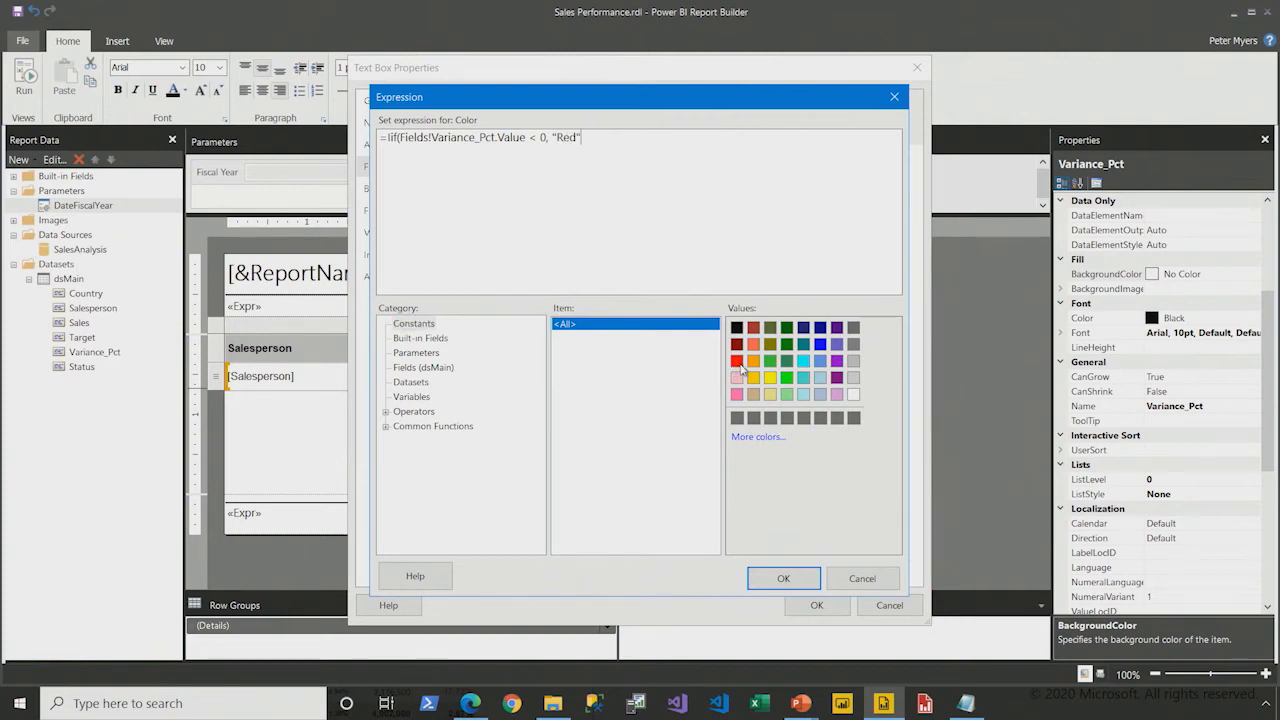
text(,)
double_click(737, 328)
text())
click(780, 579)
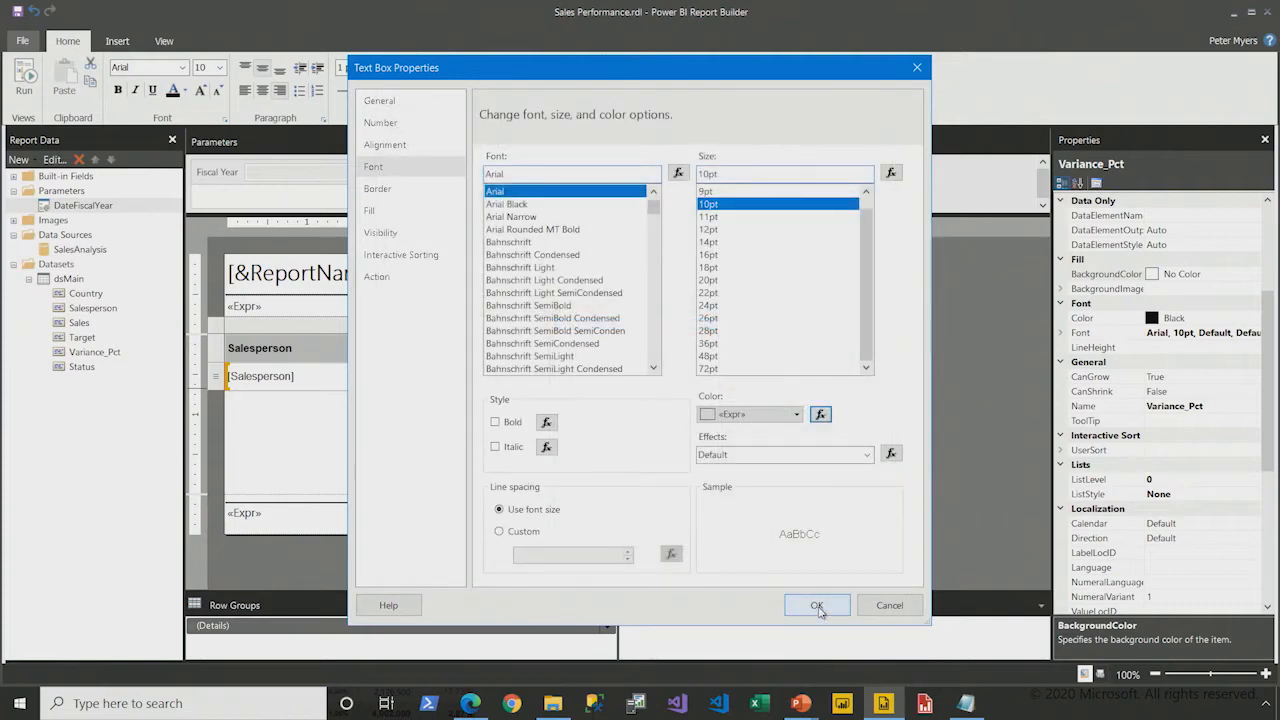
click(817, 605)
Step: Preview the report to check the number formats and the color of negative variances, and return to the design view
click(26, 82)
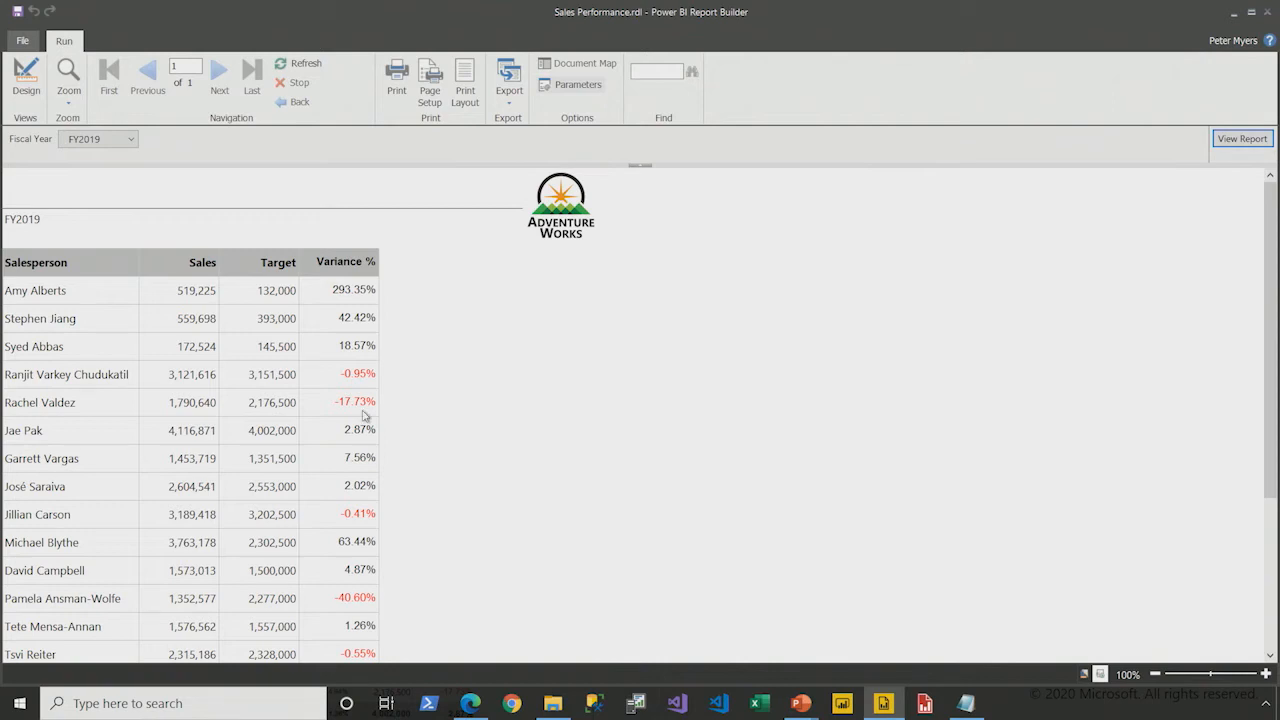
scroll(372, 405, down, 3)
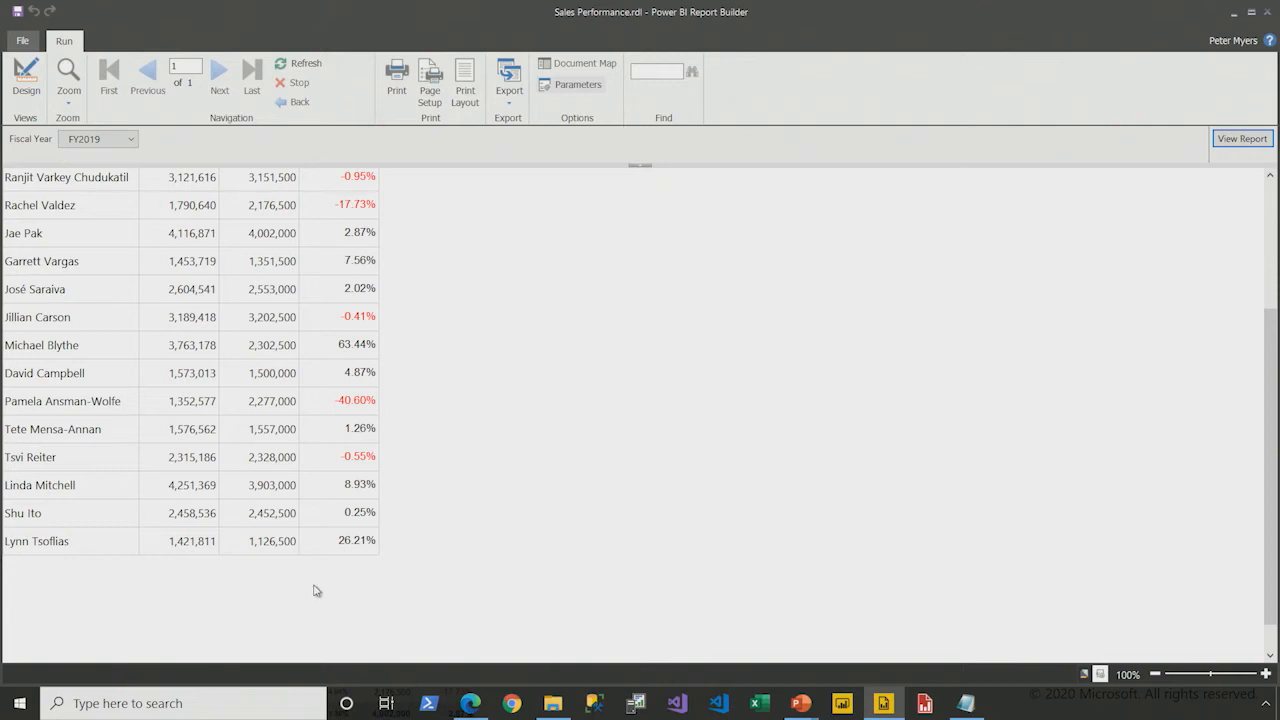
click(26, 80)
click(250, 379)
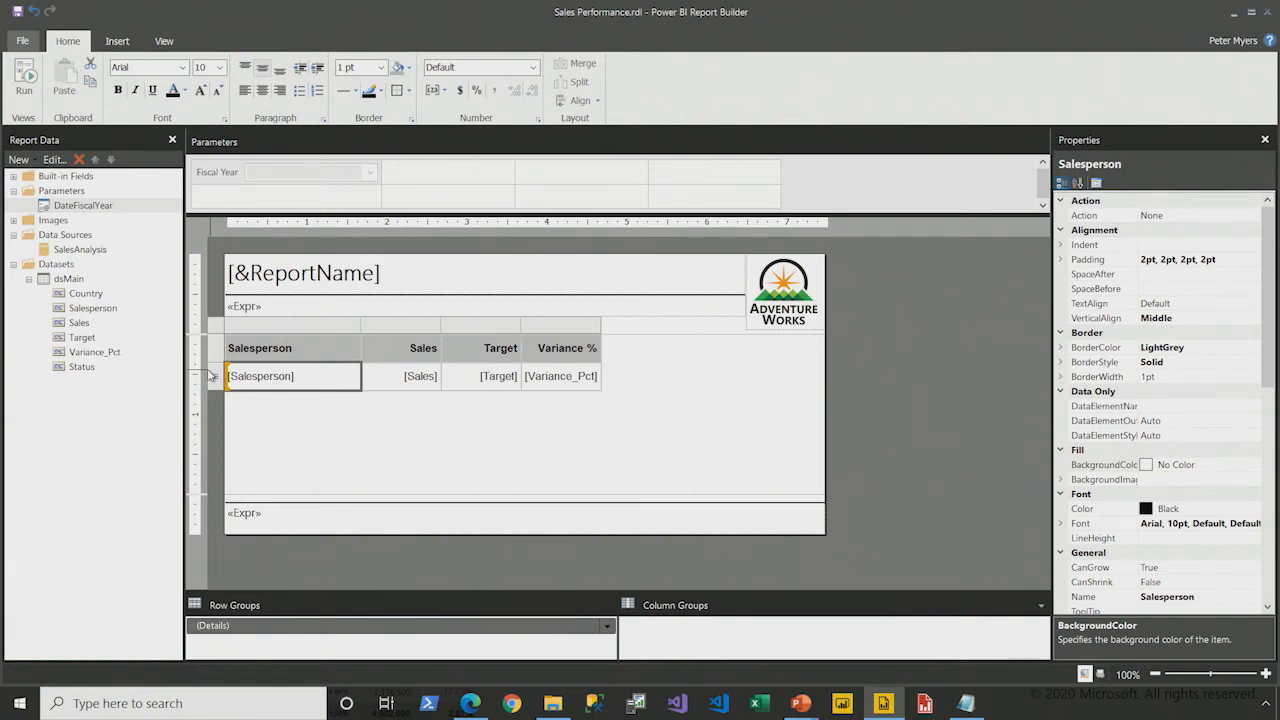
click(401, 387)
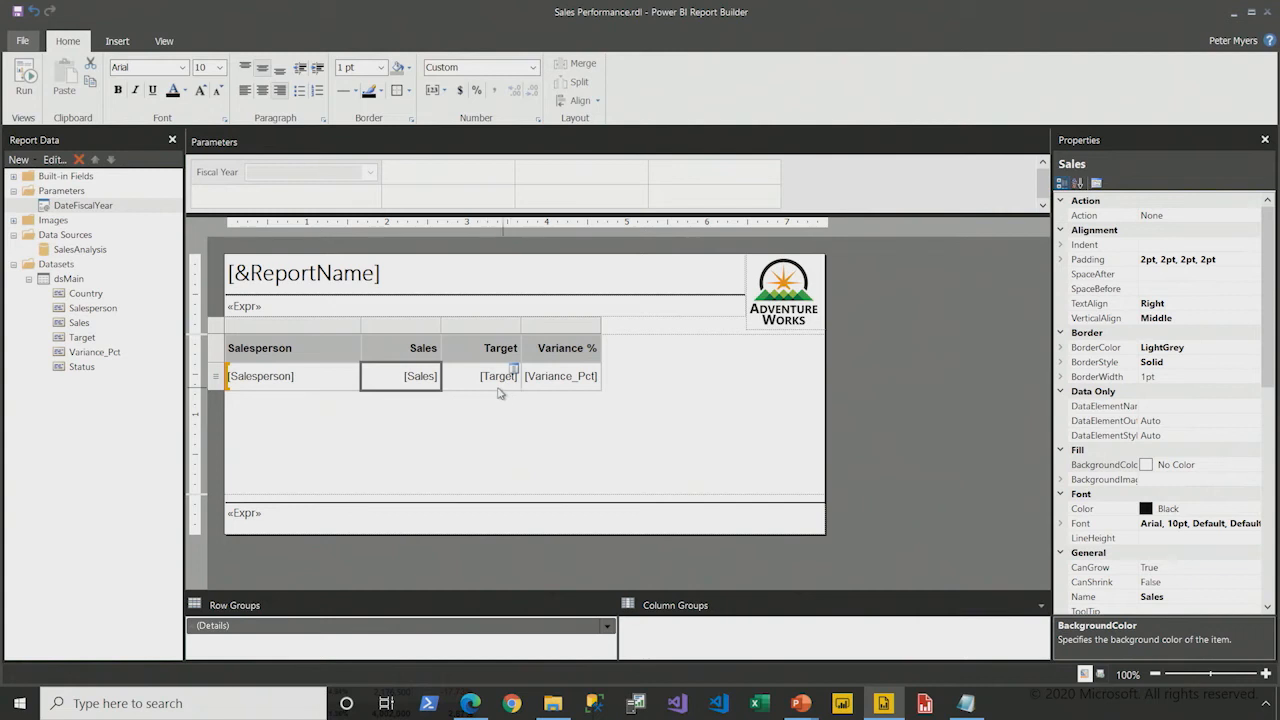
Step: Add a total row below the details for the Sales, Target and Variance_Pct cells of the table
shift+click(570, 392)
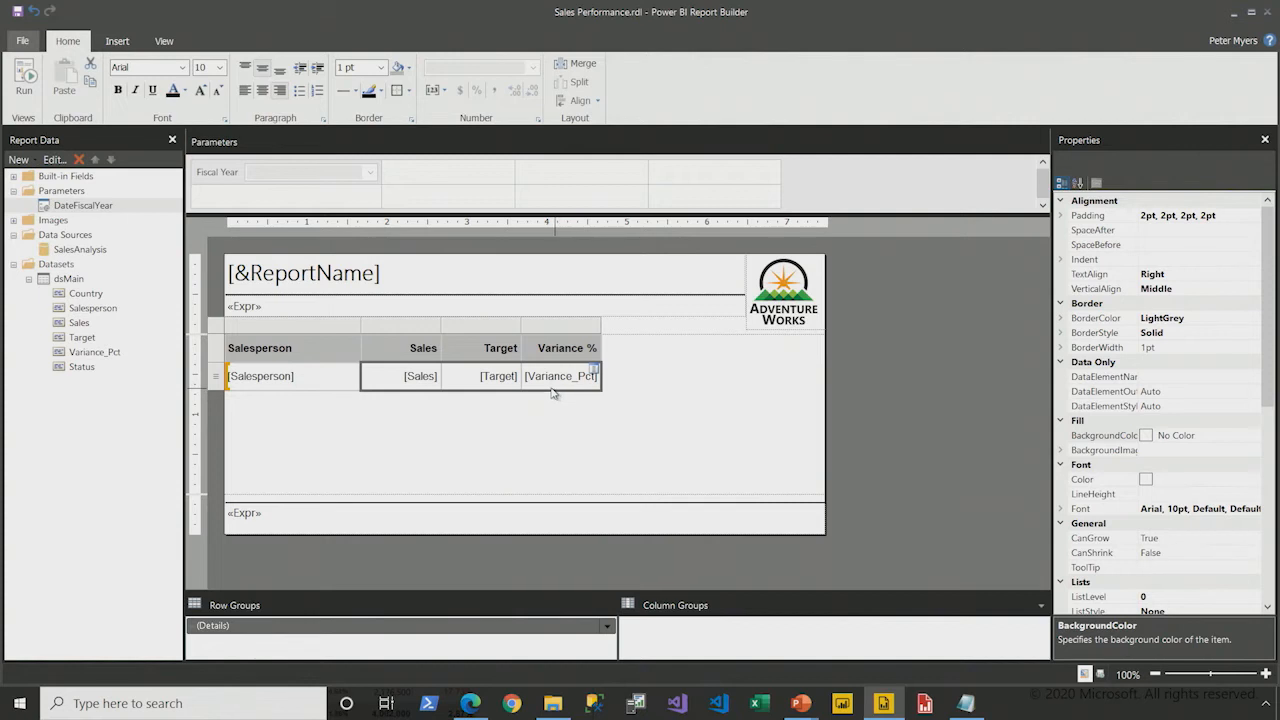
right_click(554, 392)
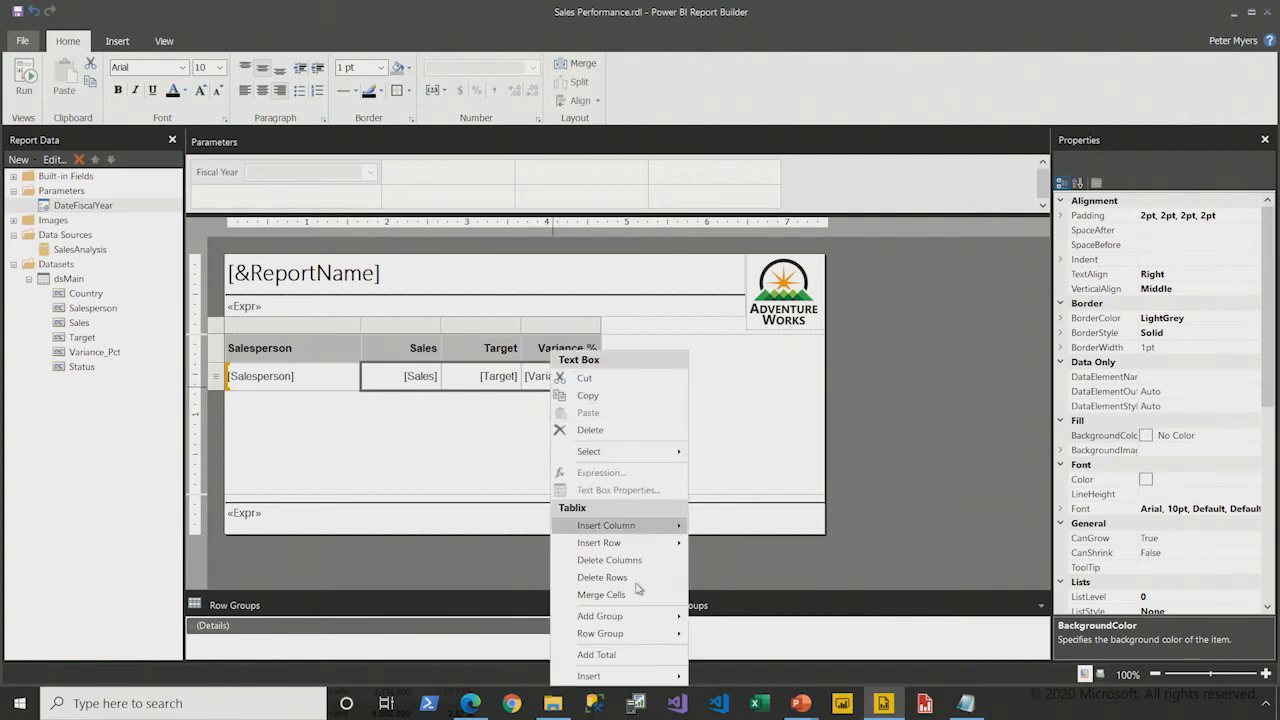
click(631, 657)
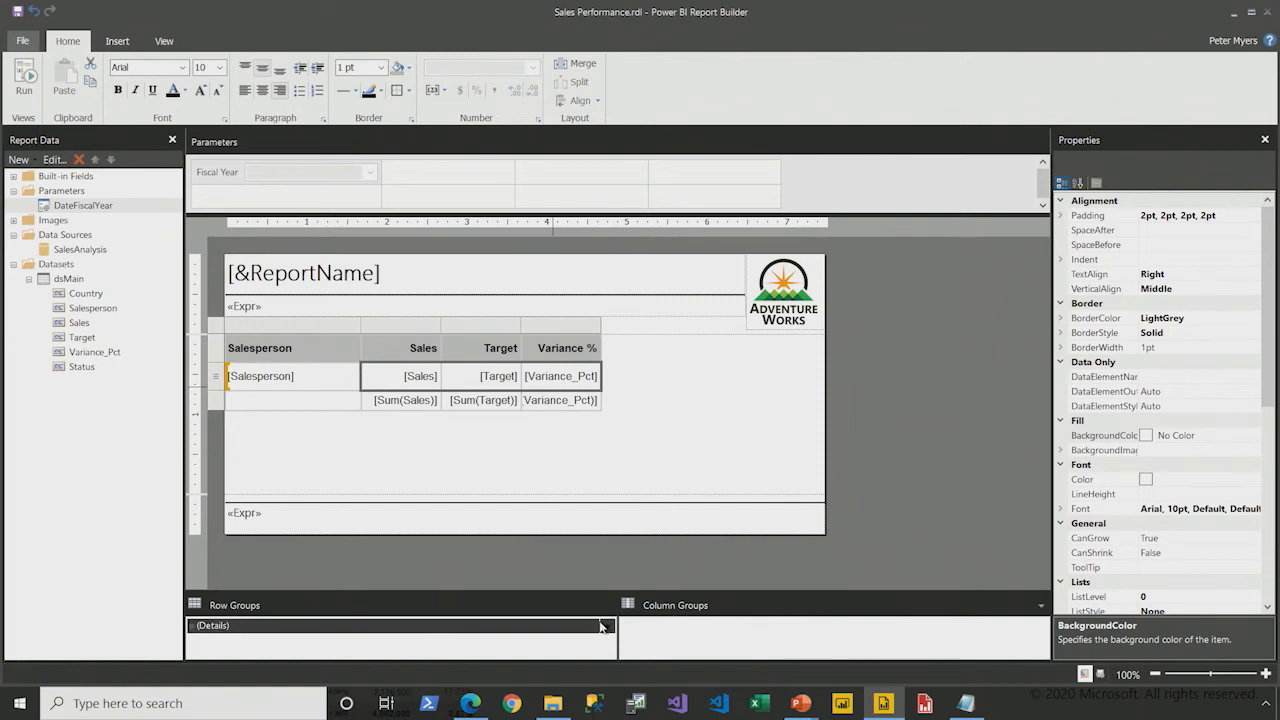
Step: Set the height of the table's total row to 0.35in through its empty first cell
click(218, 401)
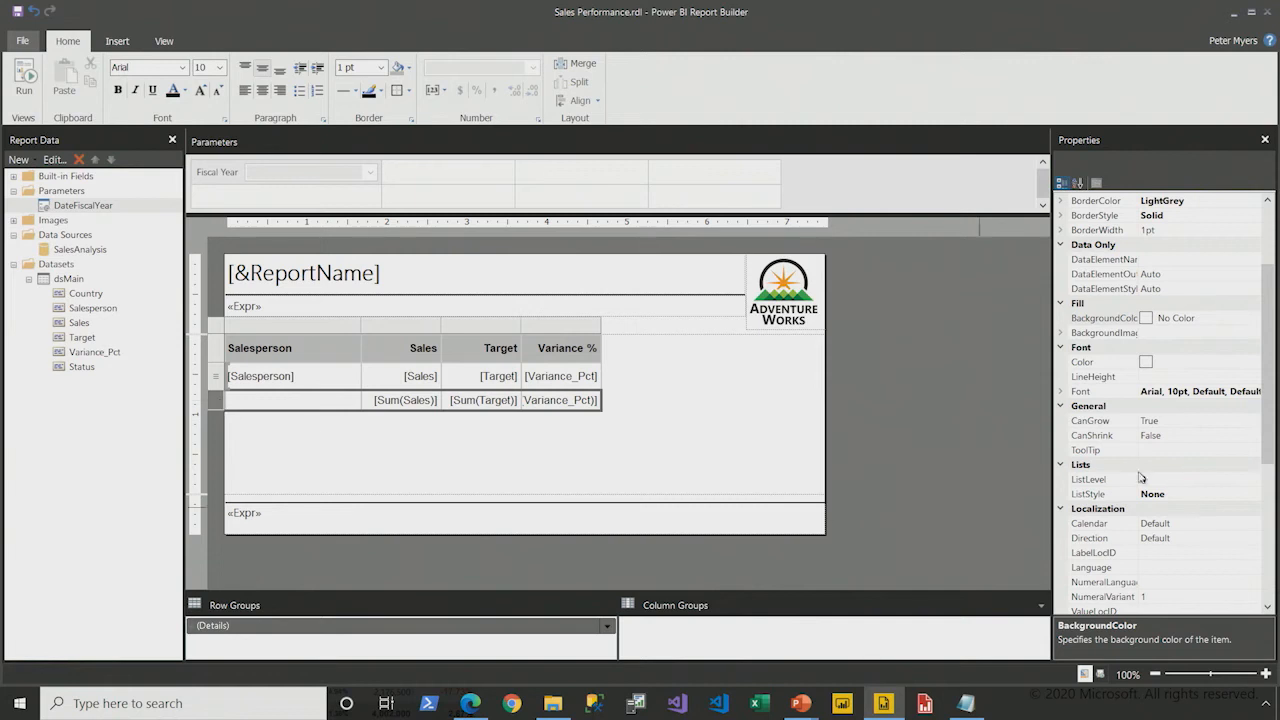
scroll(1133, 489, down, 6)
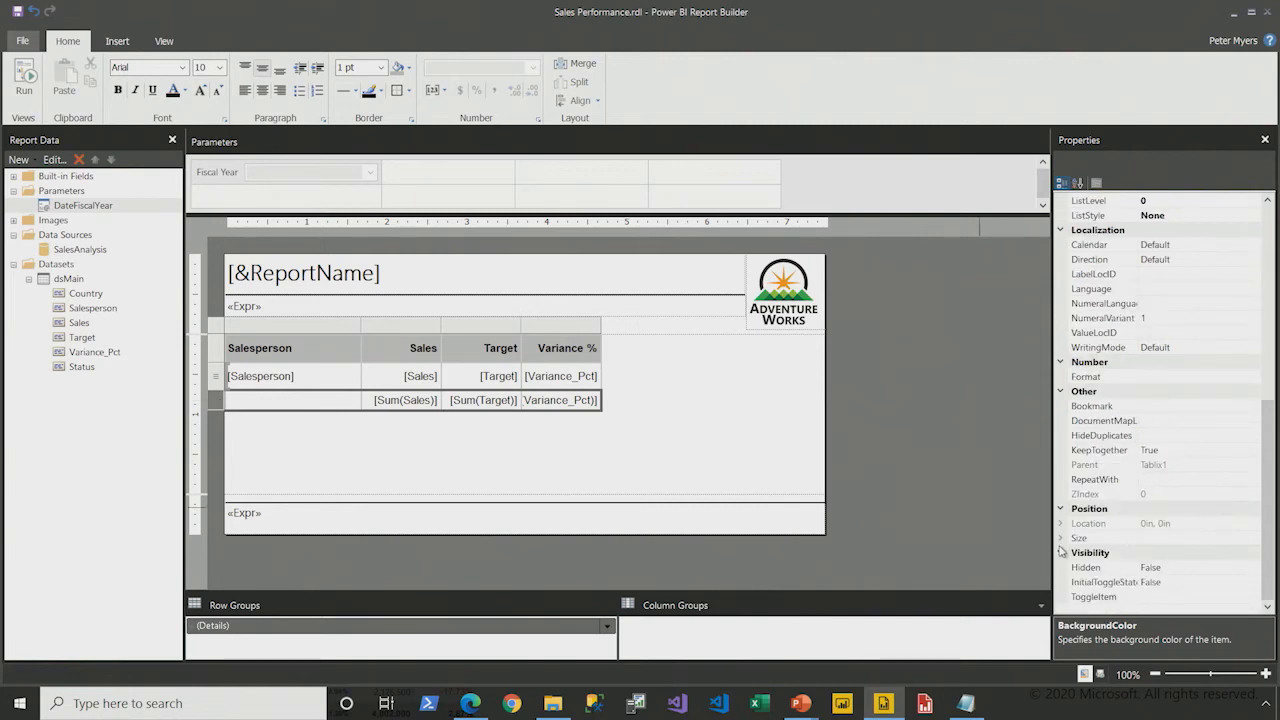
click(1062, 542)
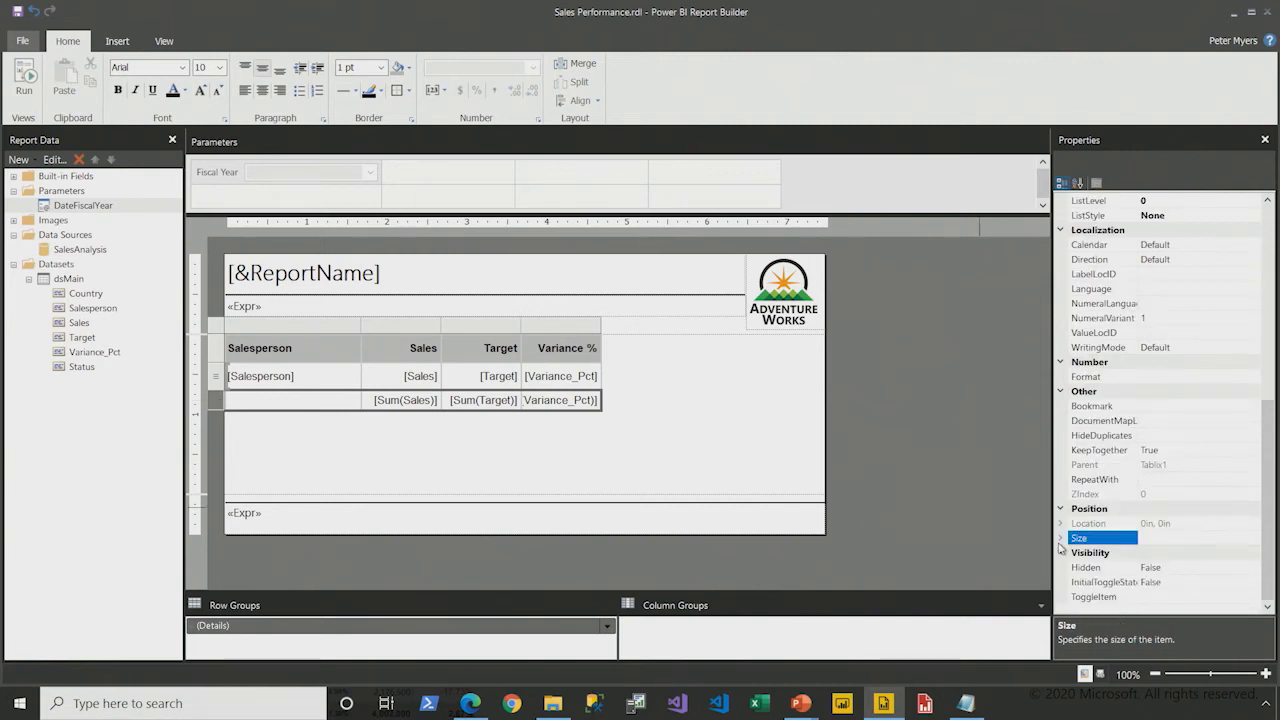
click(307, 408)
scroll(1068, 532, down, 12)
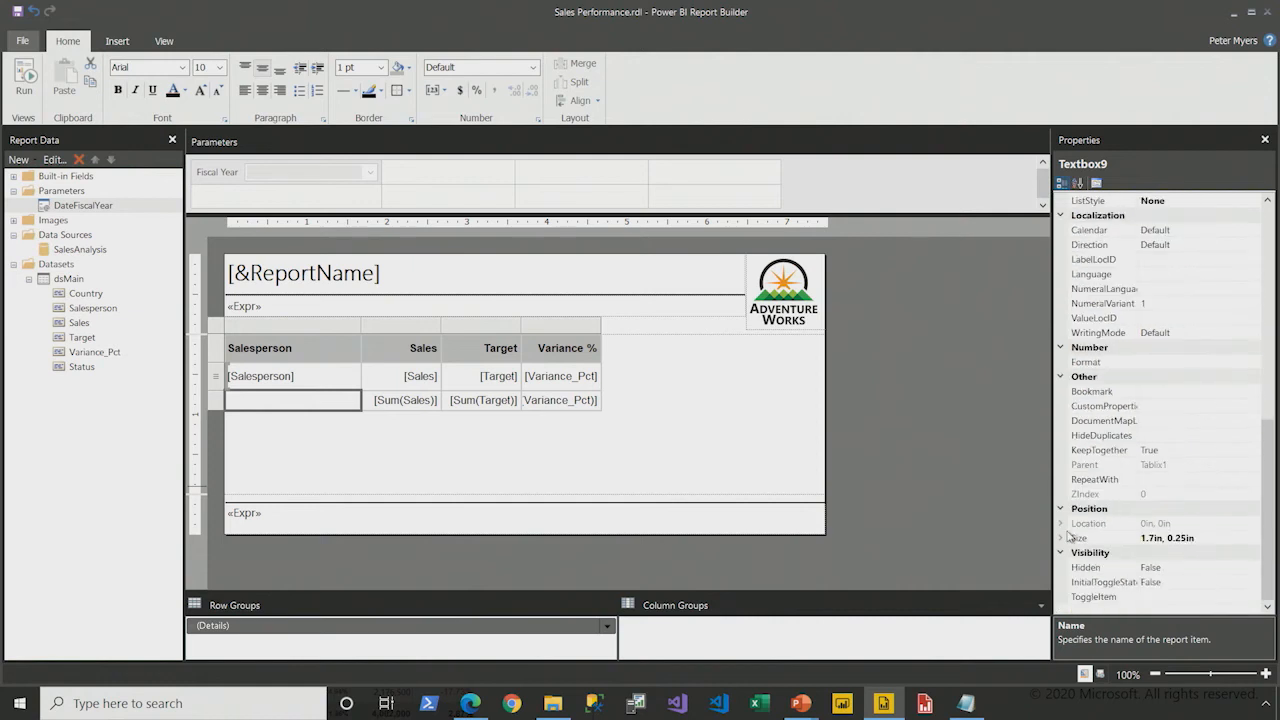
click(1062, 538)
click(1093, 567)
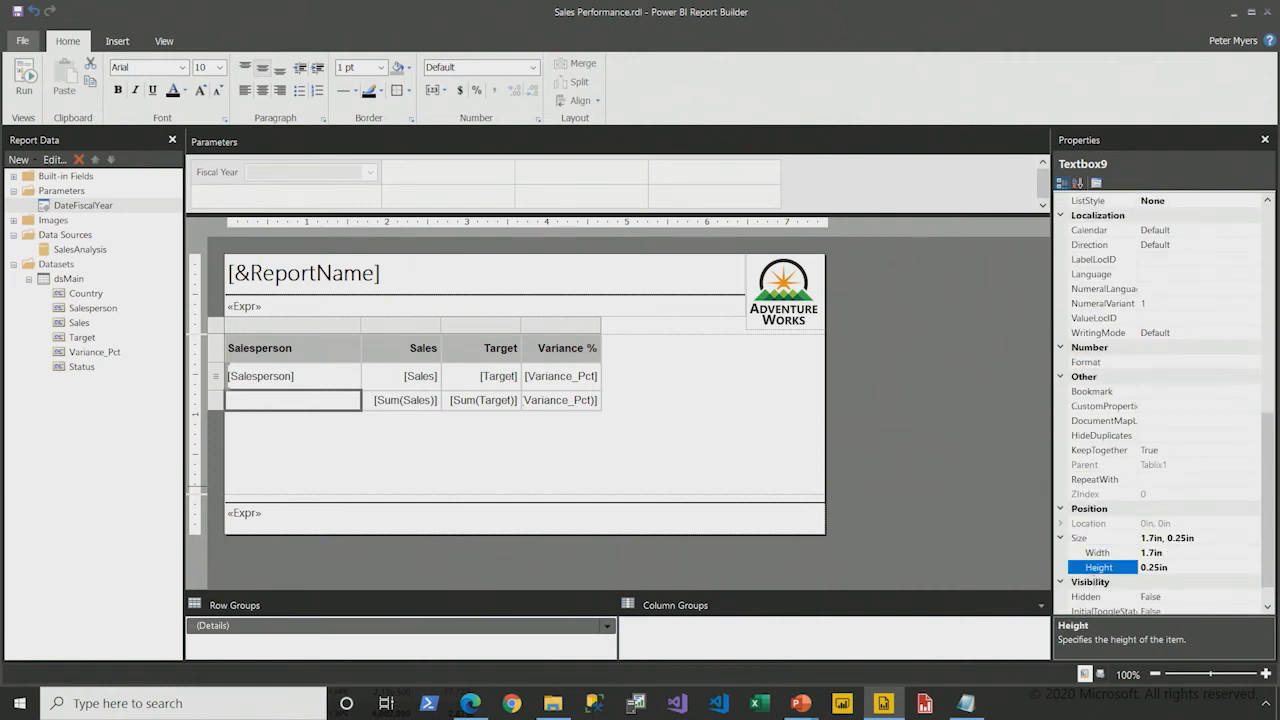
text(0.35in)
key(Return)
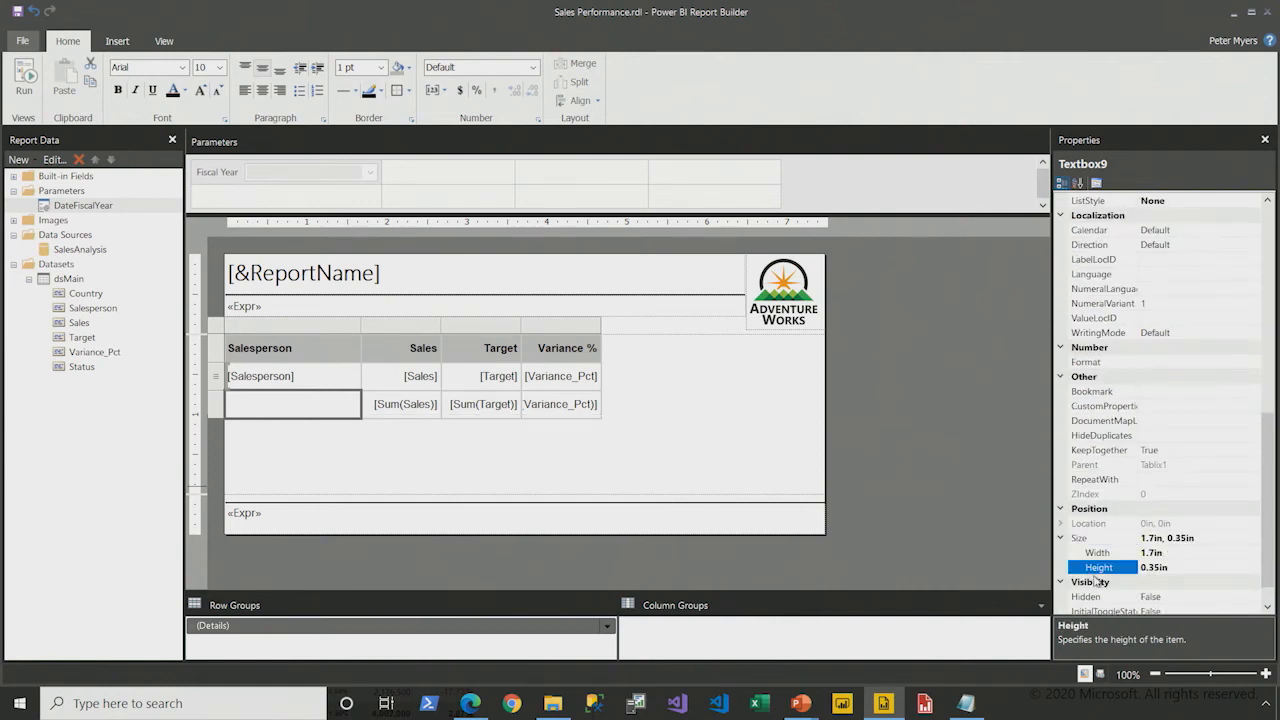
Step: Format the whole total row with bold text and a Silver background
click(216, 410)
click(117, 90)
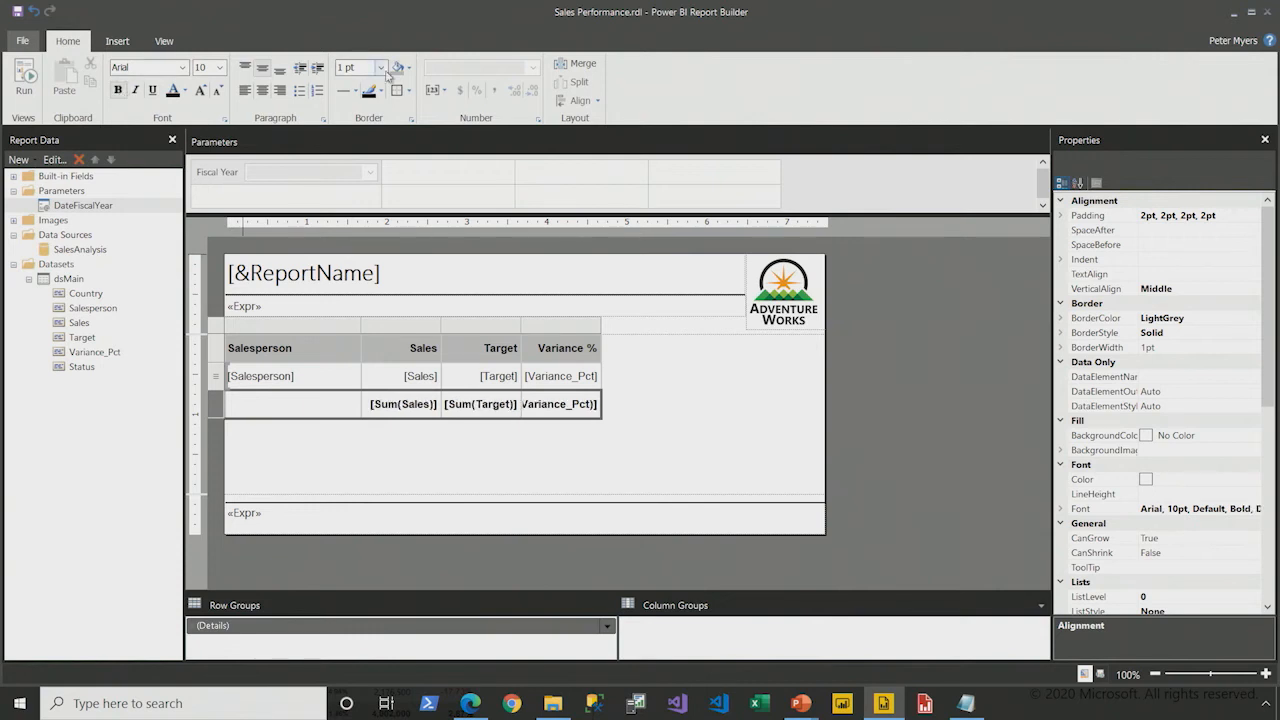
click(397, 67)
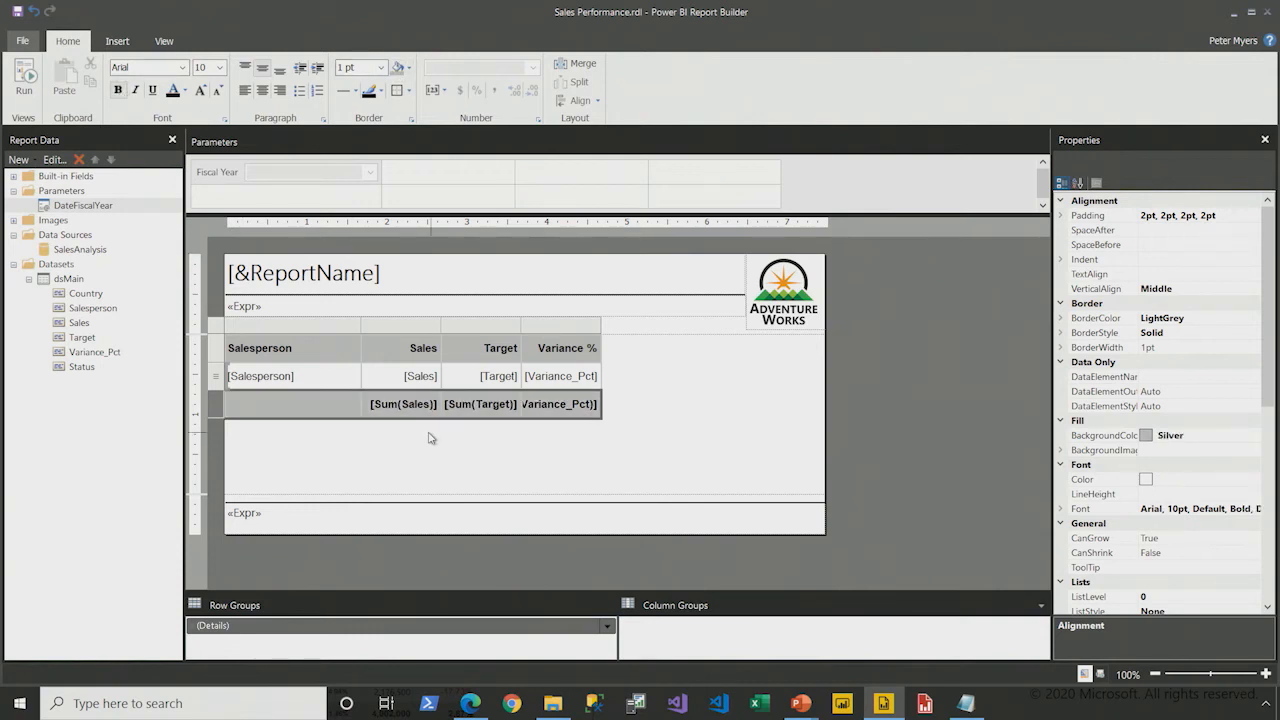
Step: Preview the report to check the totals at the end of the table, and return to the design view
click(24, 80)
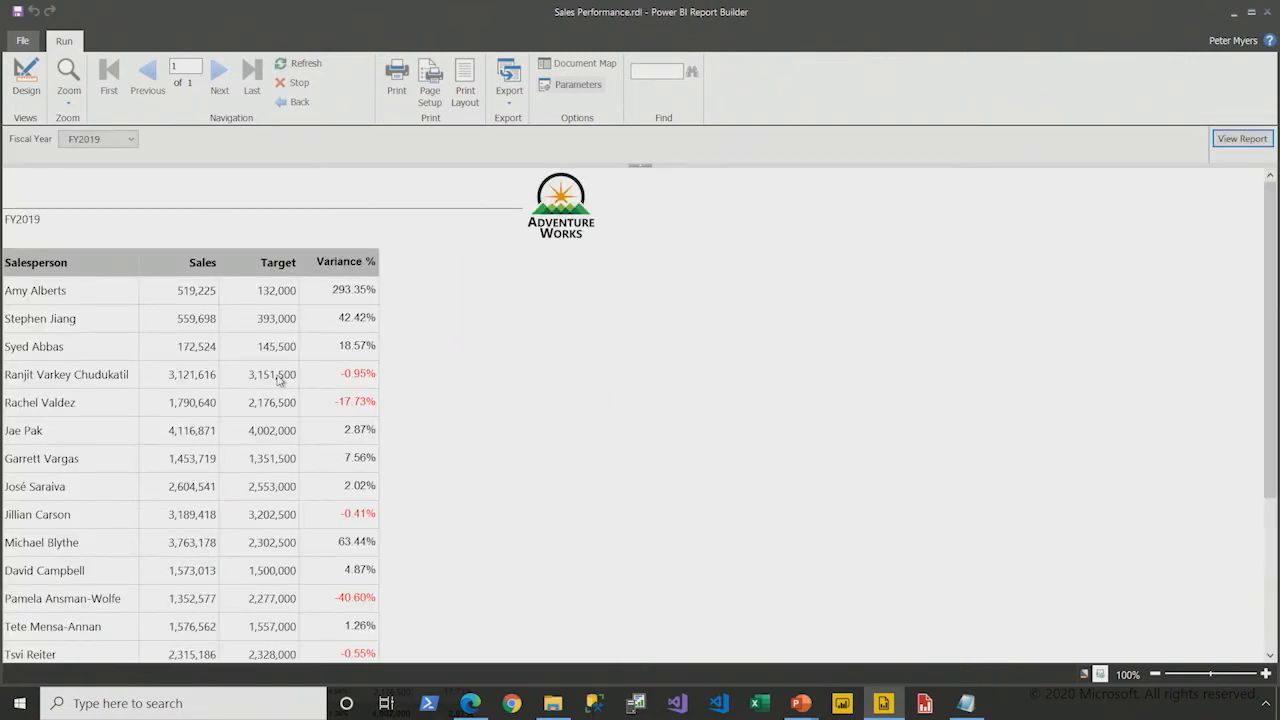
scroll(280, 378, down, 3)
scroll(257, 373, down, 1)
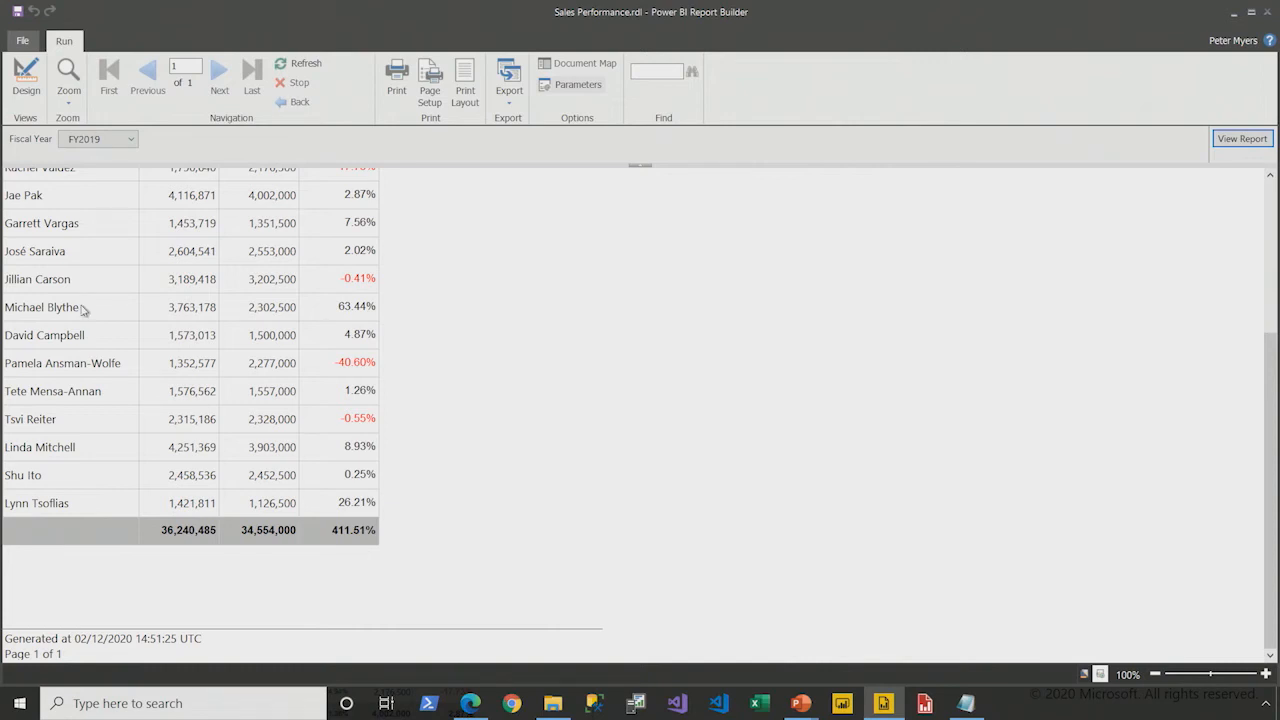
click(26, 78)
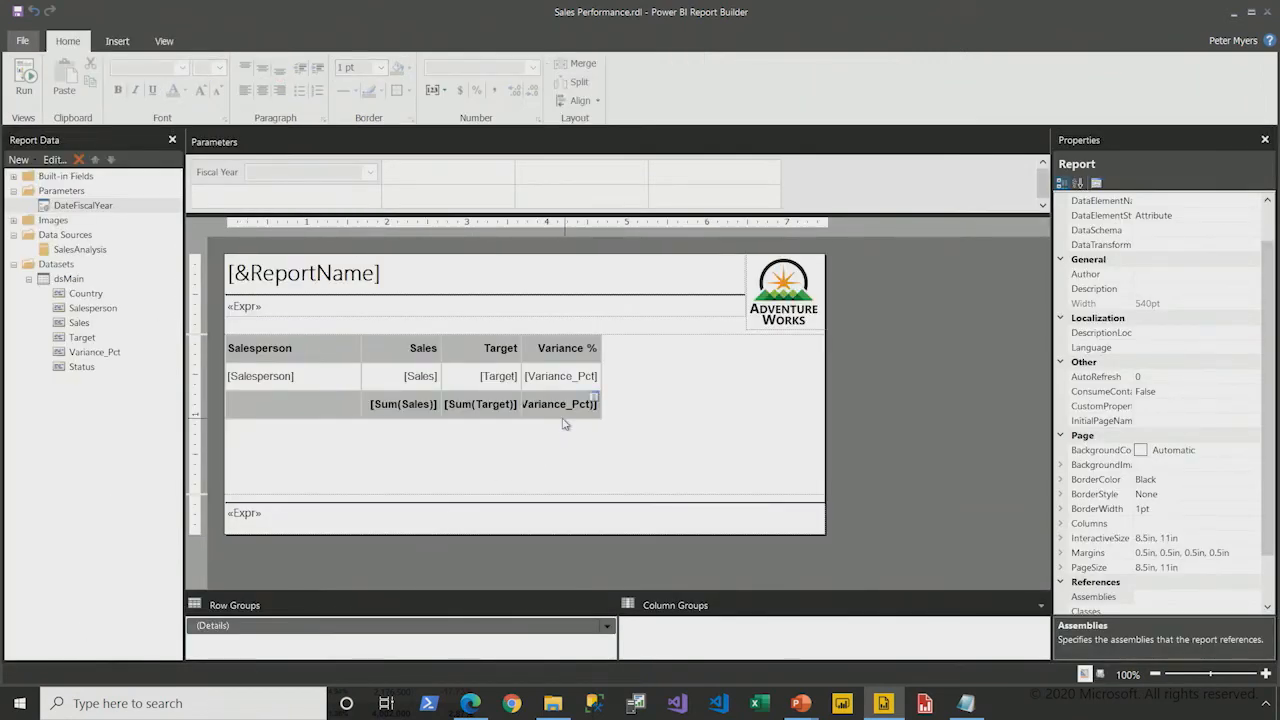
Step: Look up the description of the Aggregate function in the expression editor of the Variance_Pct total cell, and leave the expression as it is
right_click(557, 398)
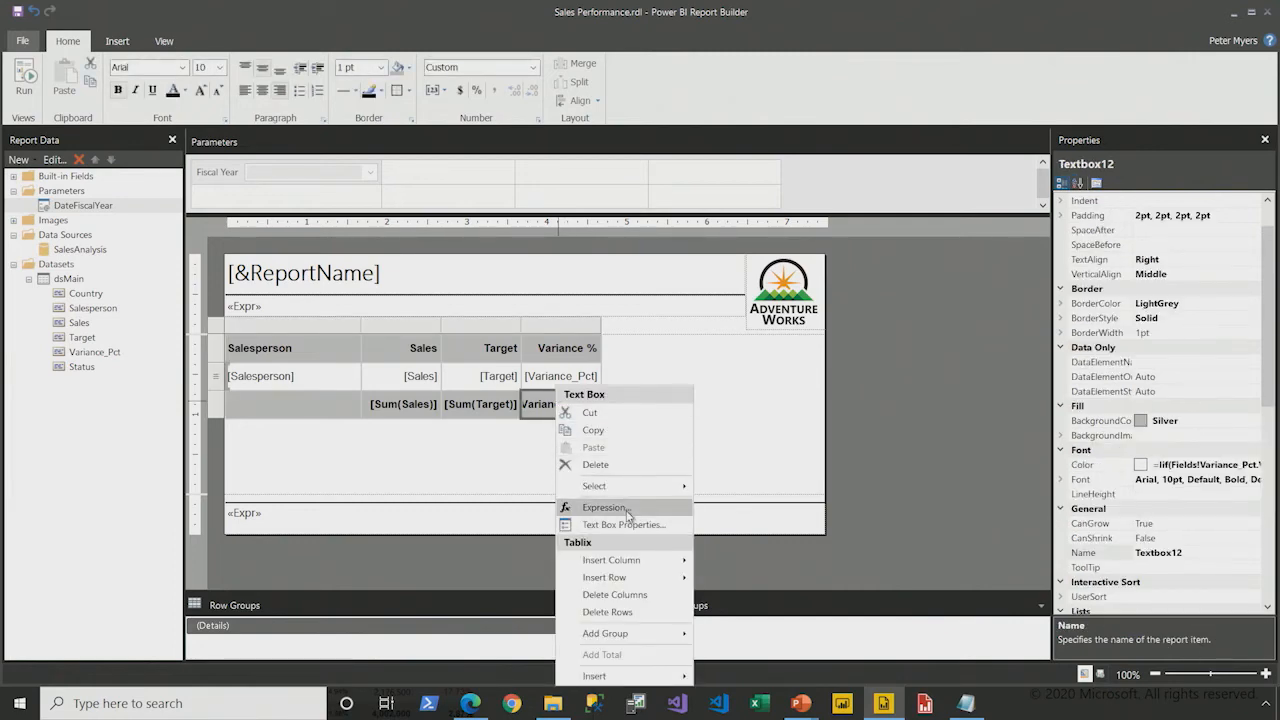
click(603, 507)
double_click(404, 137)
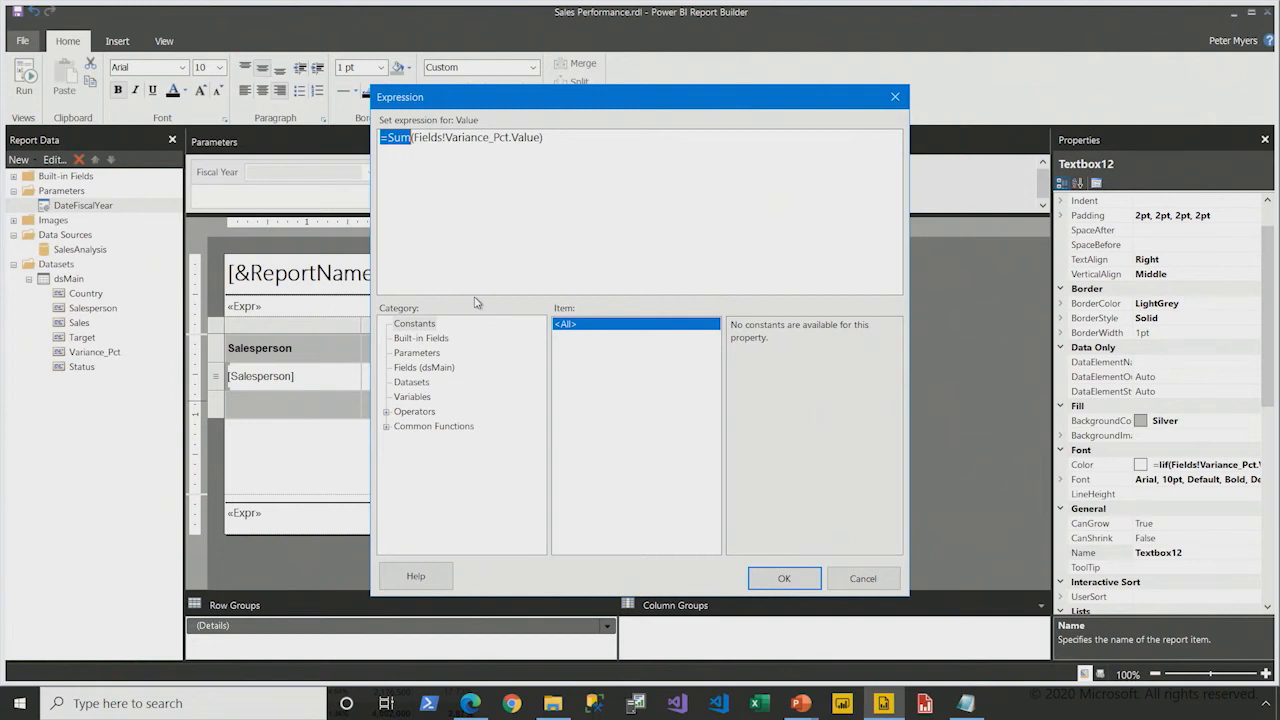
click(387, 426)
click(427, 500)
click(578, 501)
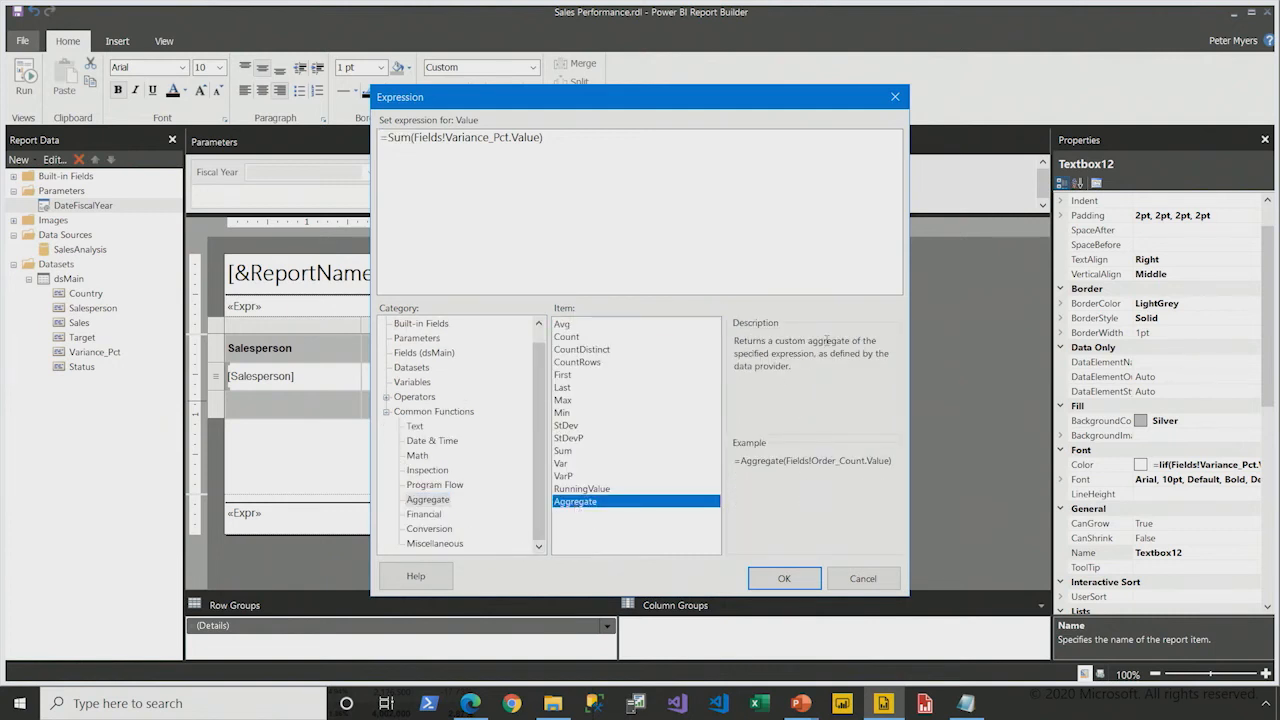
drag(790, 368, 731, 342)
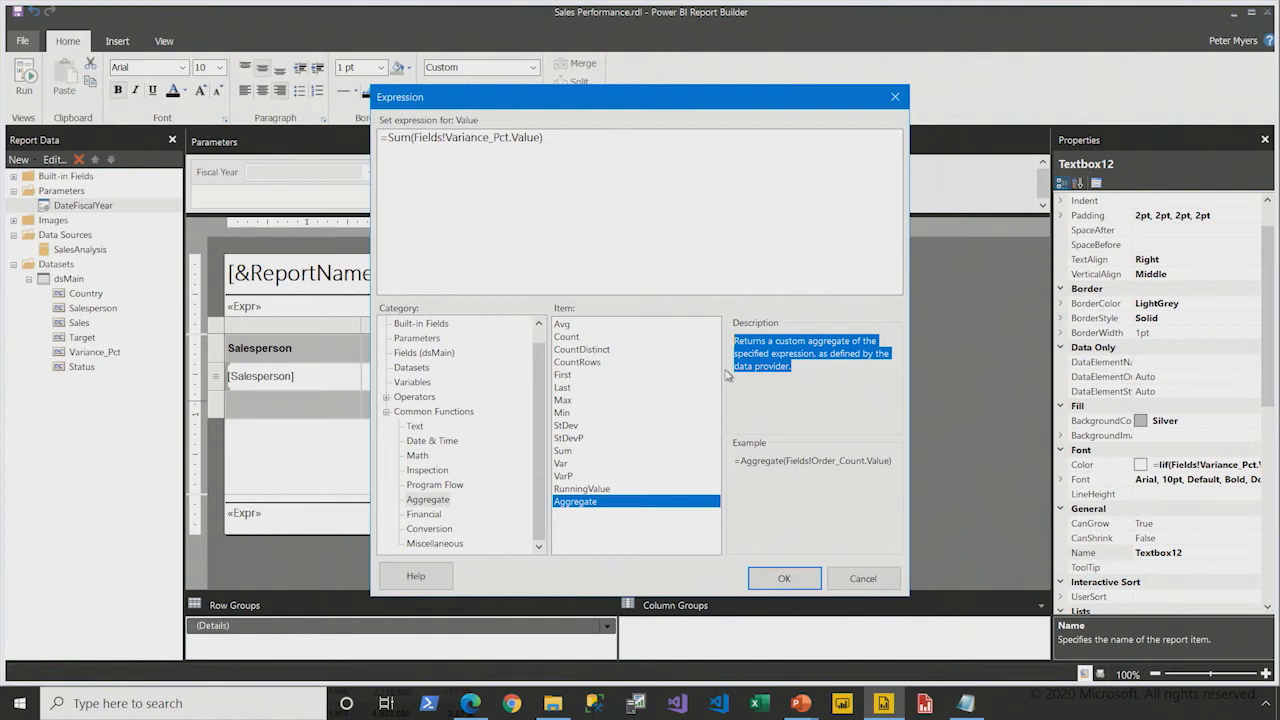
click(863, 584)
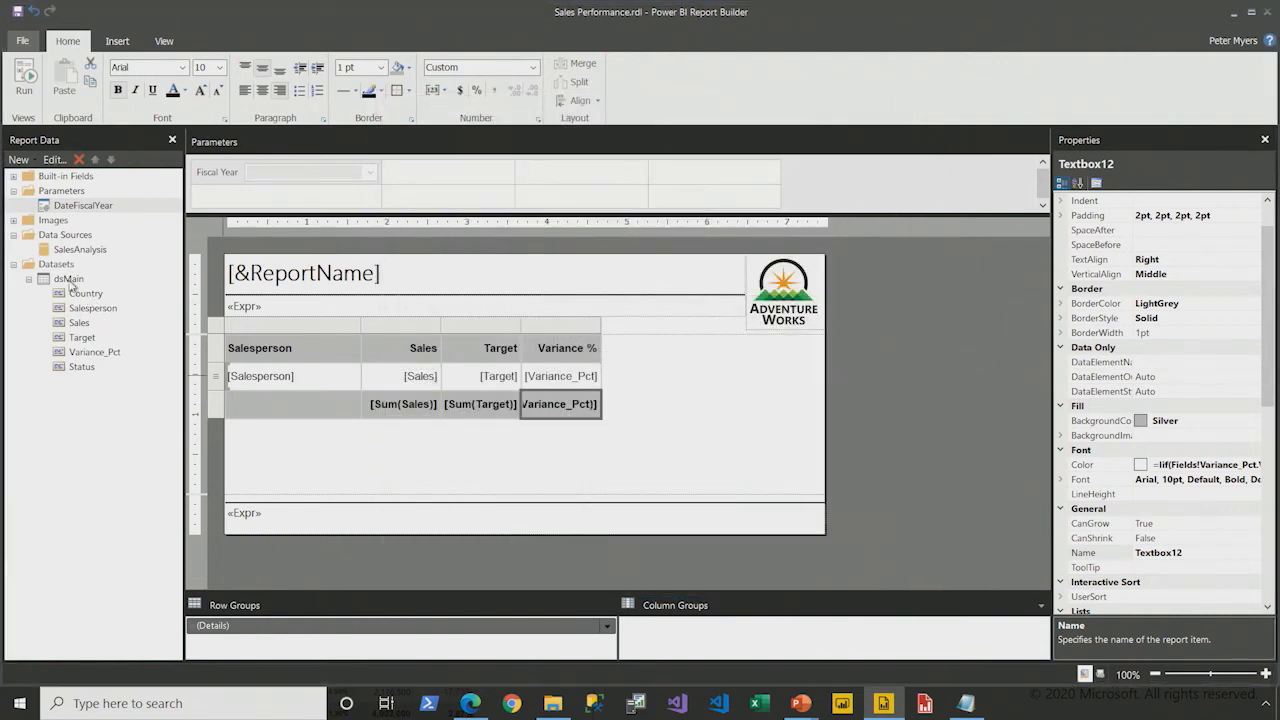
Step: Copy the dsMain dataset query into a new Notepad document, and return to the report, closing the dataset properties without changes
right_click(69, 280)
click(158, 349)
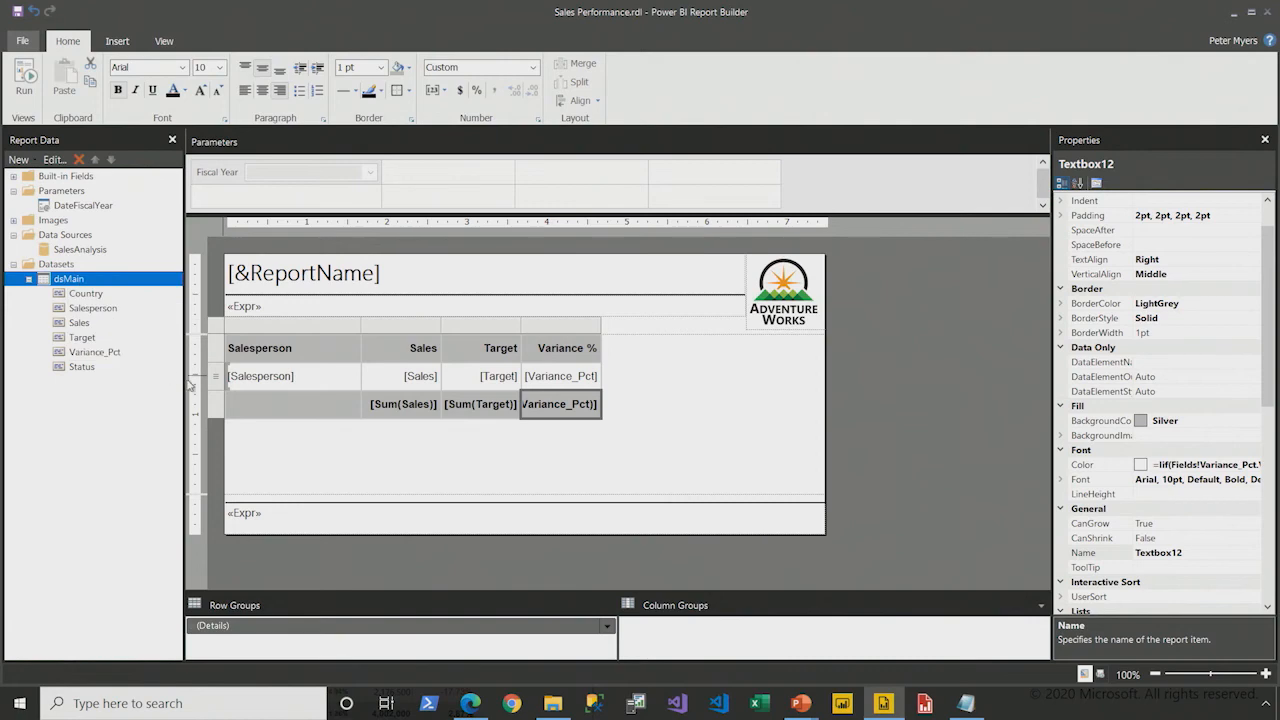
drag(610, 450, 490, 302)
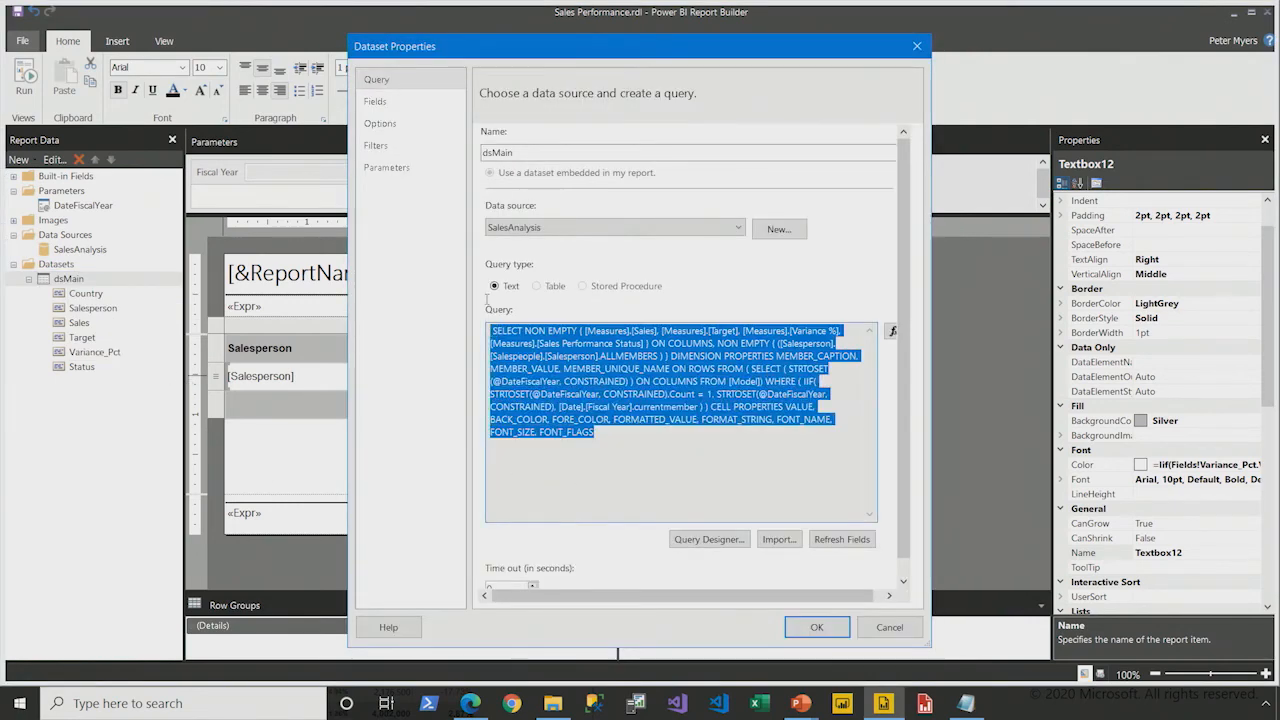
key(super+r)
text(notepad)
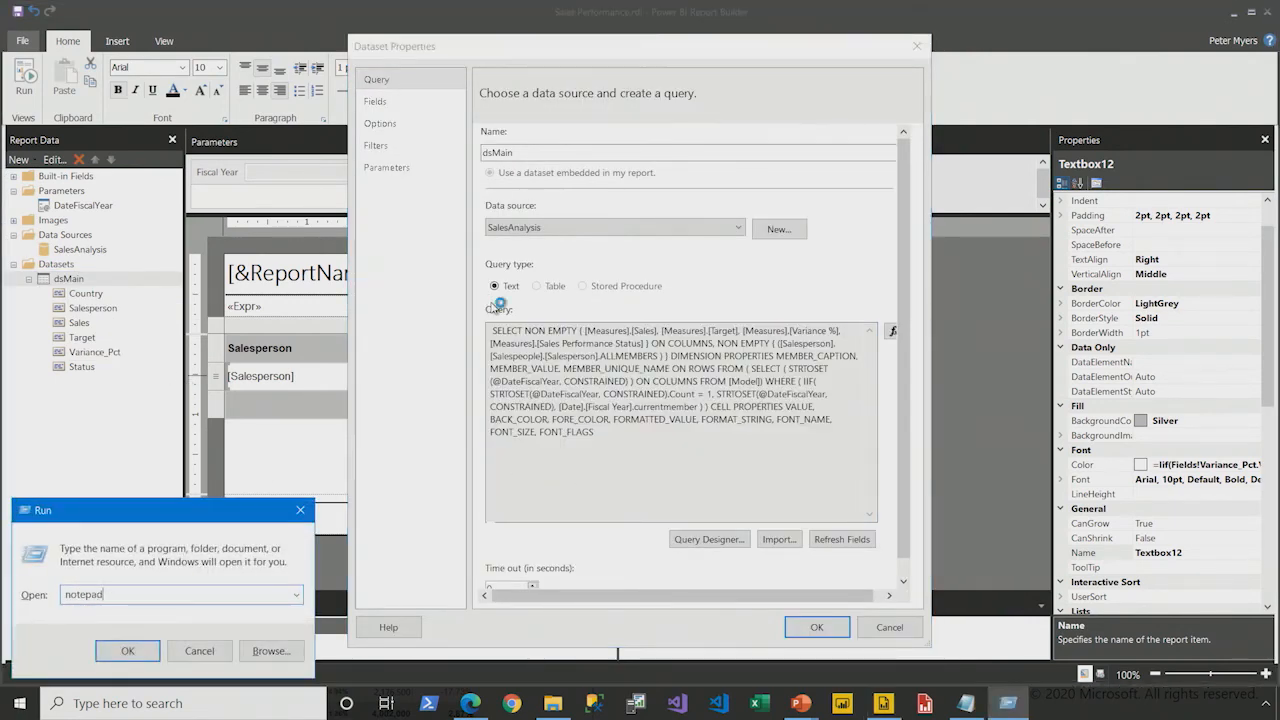
key(Return)
key(ctrl+v)
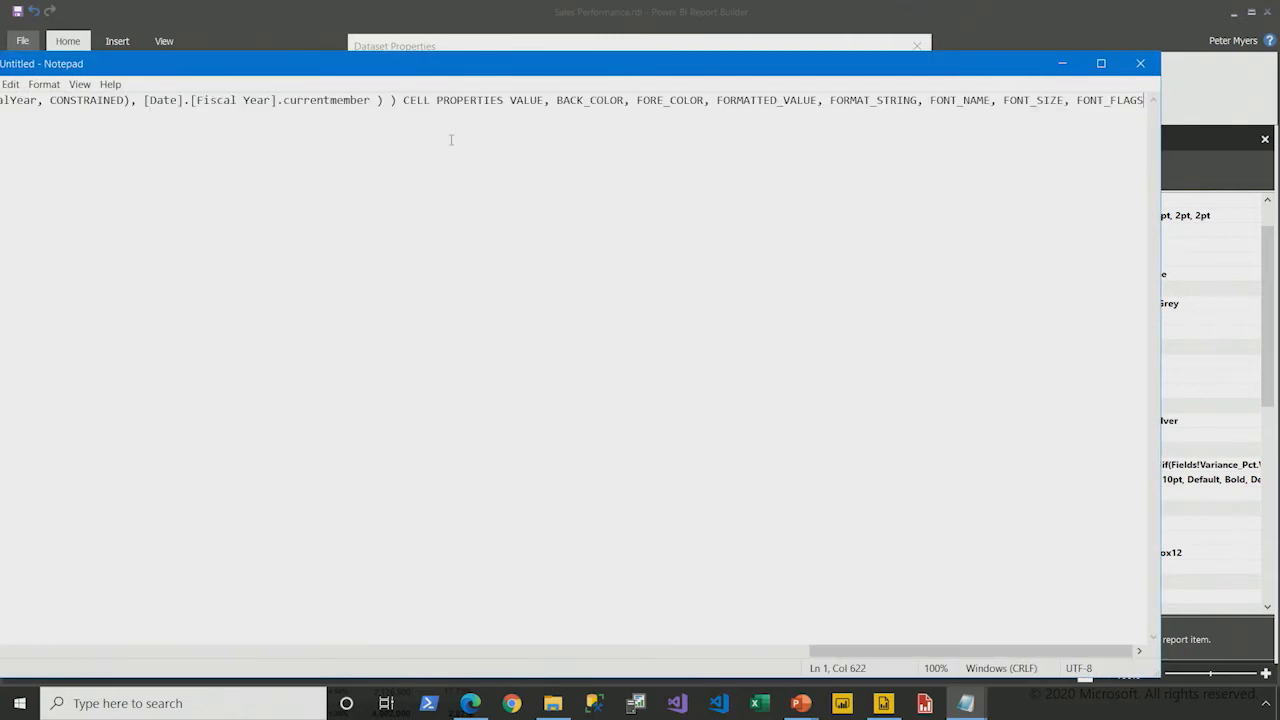
key(ctrl+Home)
drag(298, 66, 316, 78)
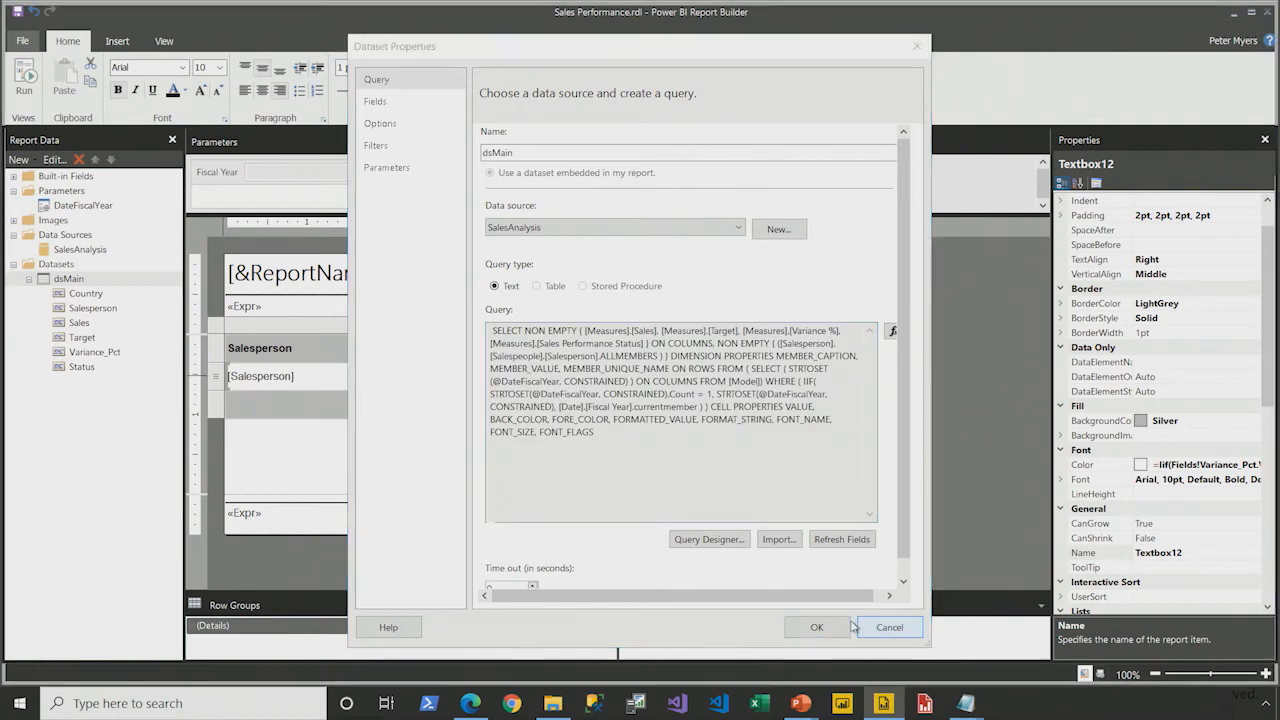
click(850, 626)
Step: Change the summarization of the Variance_Pct total from Sum to Aggregate
double_click(551, 403)
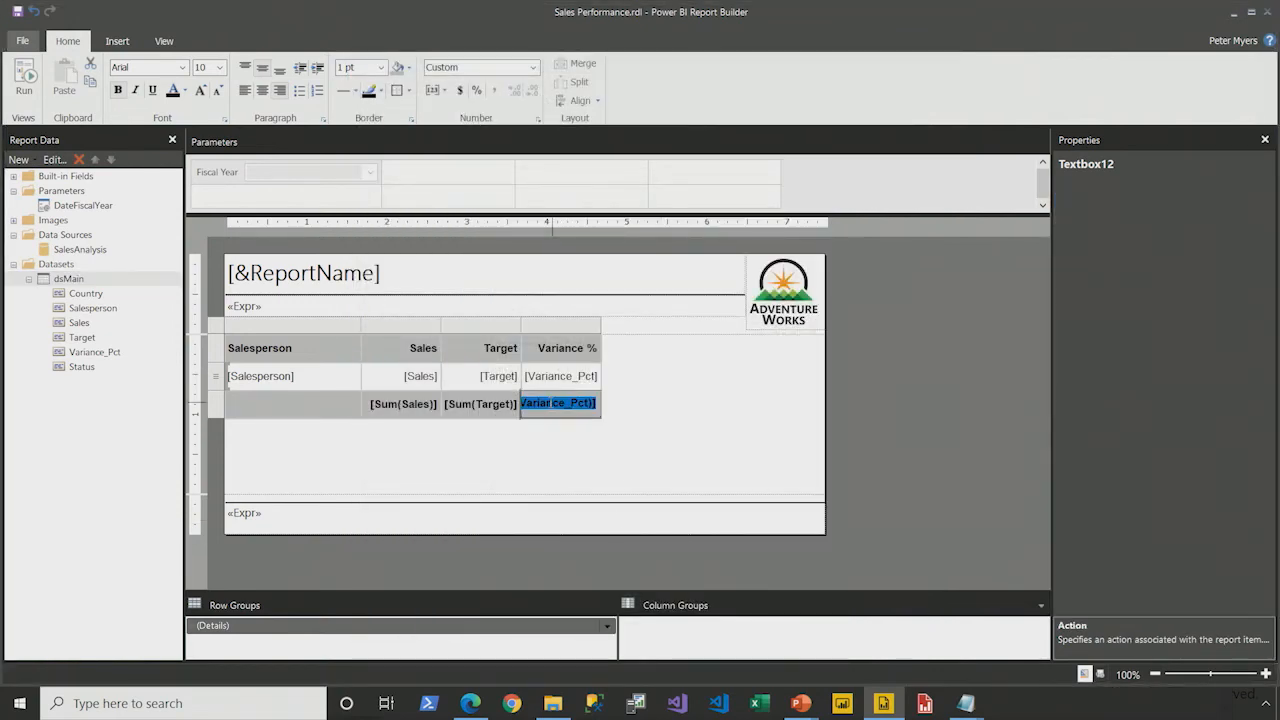
right_click(551, 403)
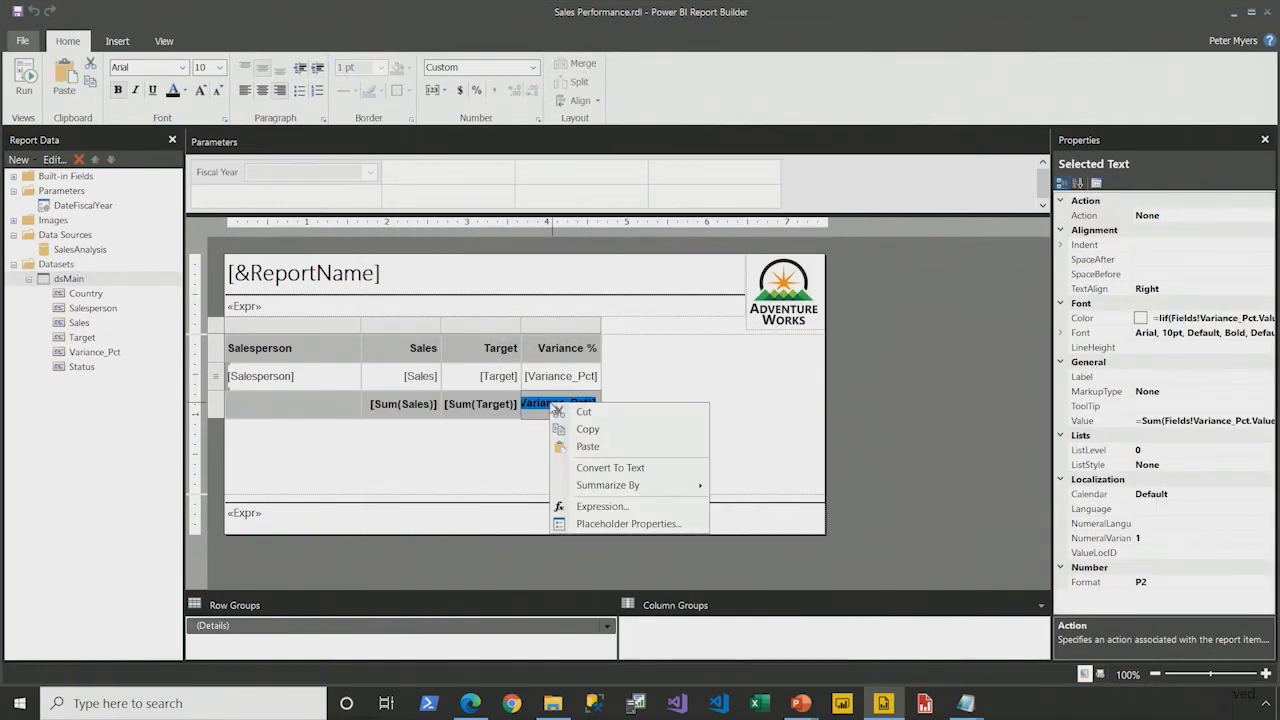
mouse_move(630, 485)
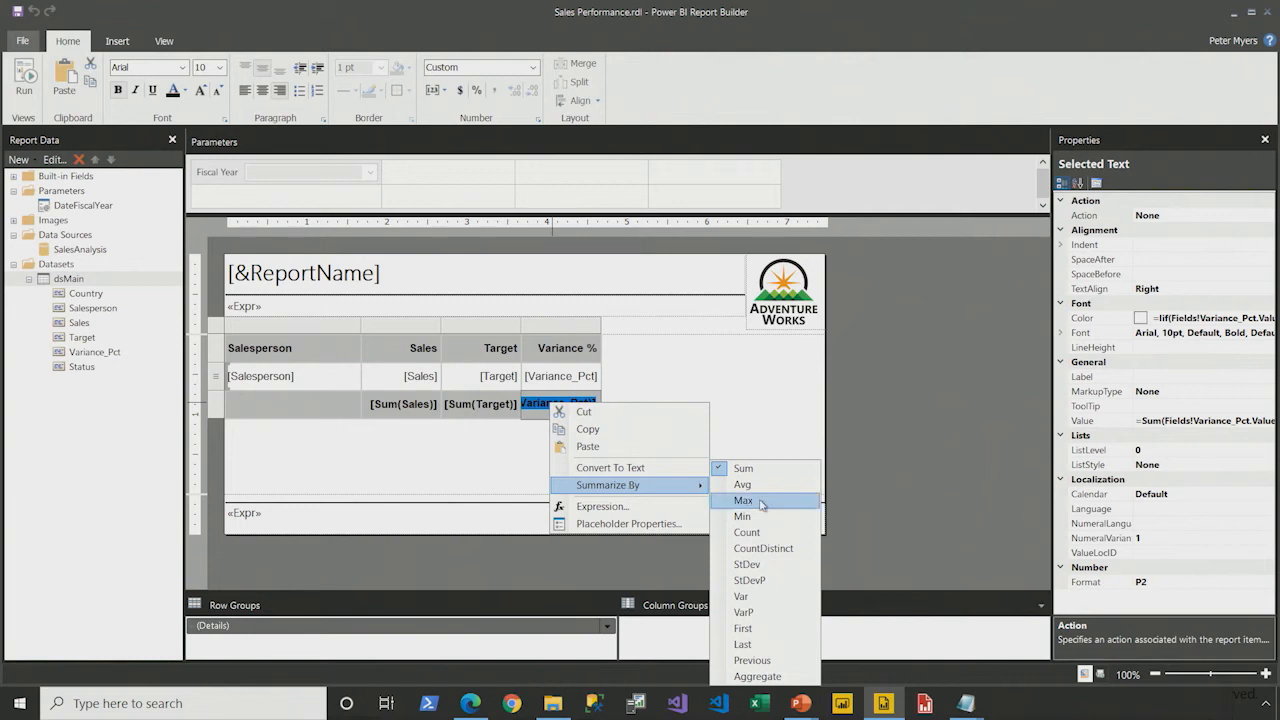
click(770, 677)
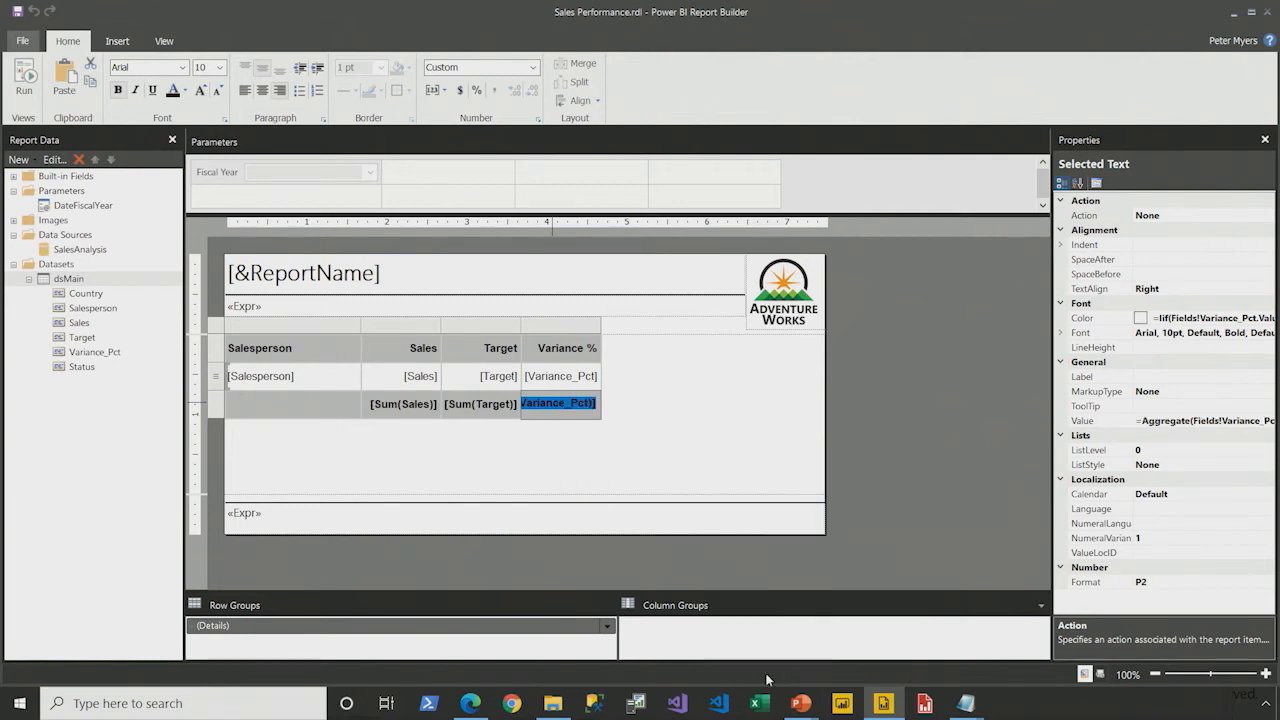
click(516, 462)
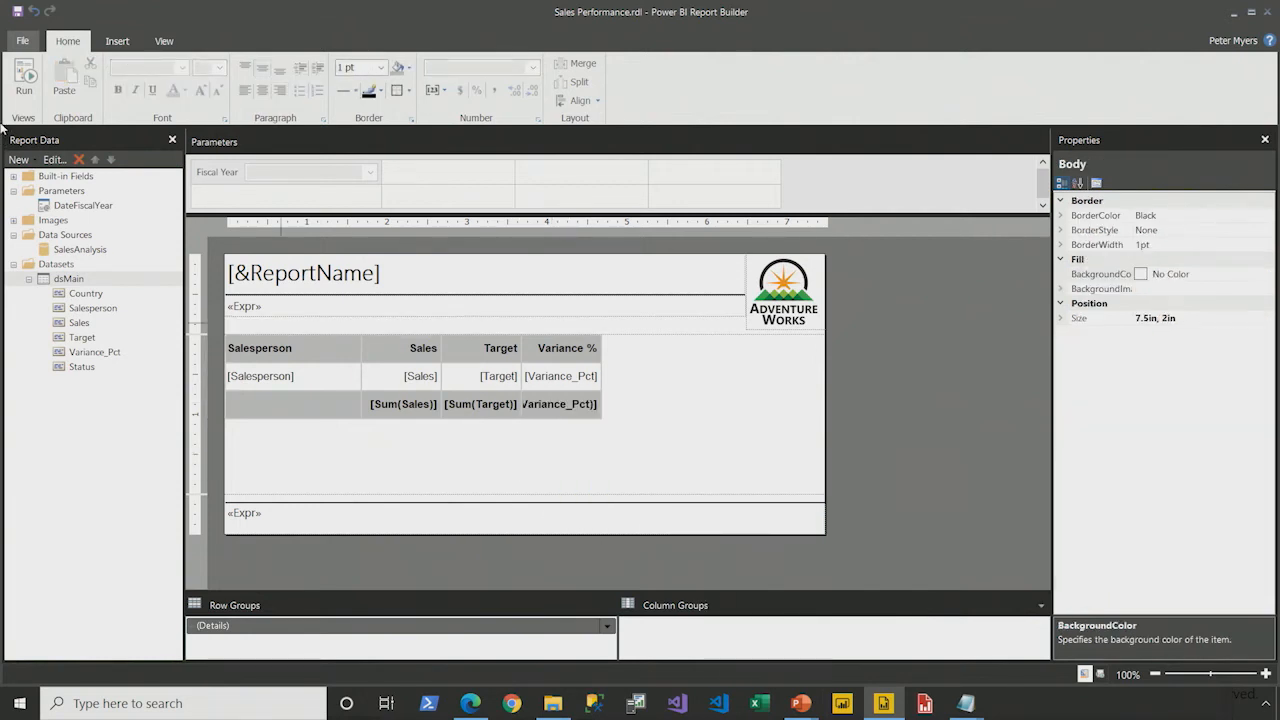
Step: Preview the report to check the Variance % total, and return to the design view
click(28, 78)
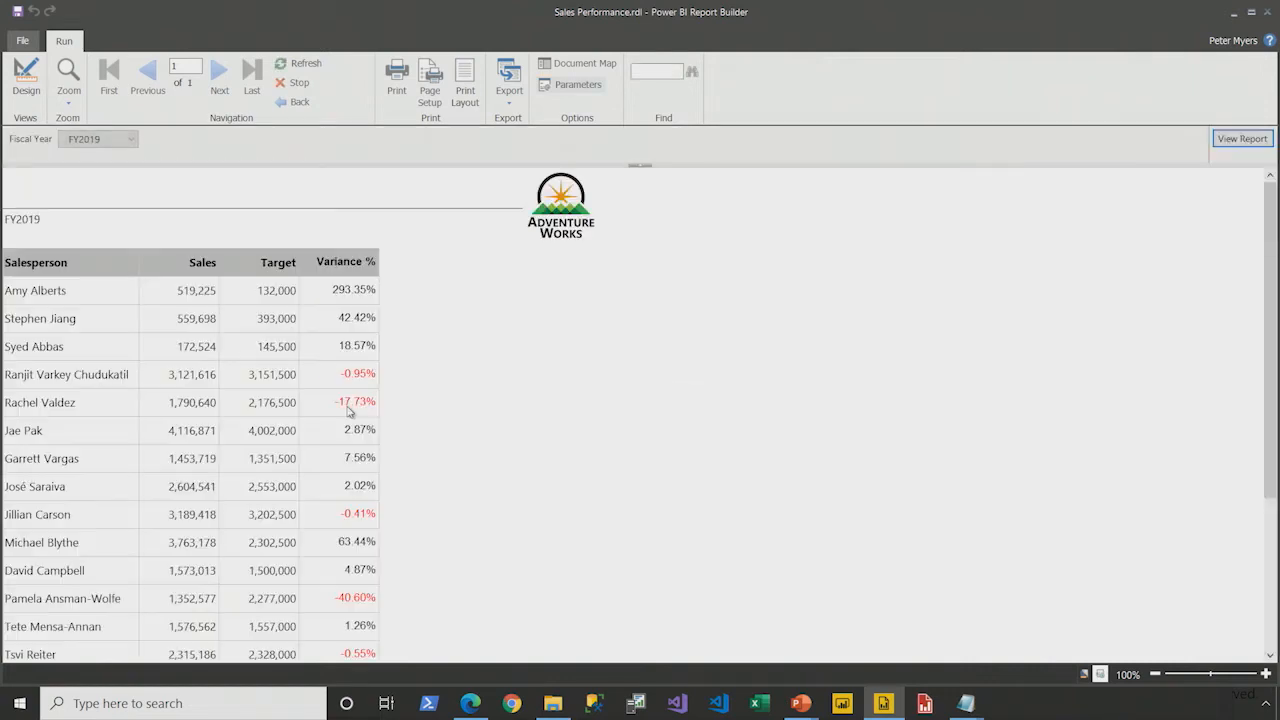
scroll(349, 451, down, 3)
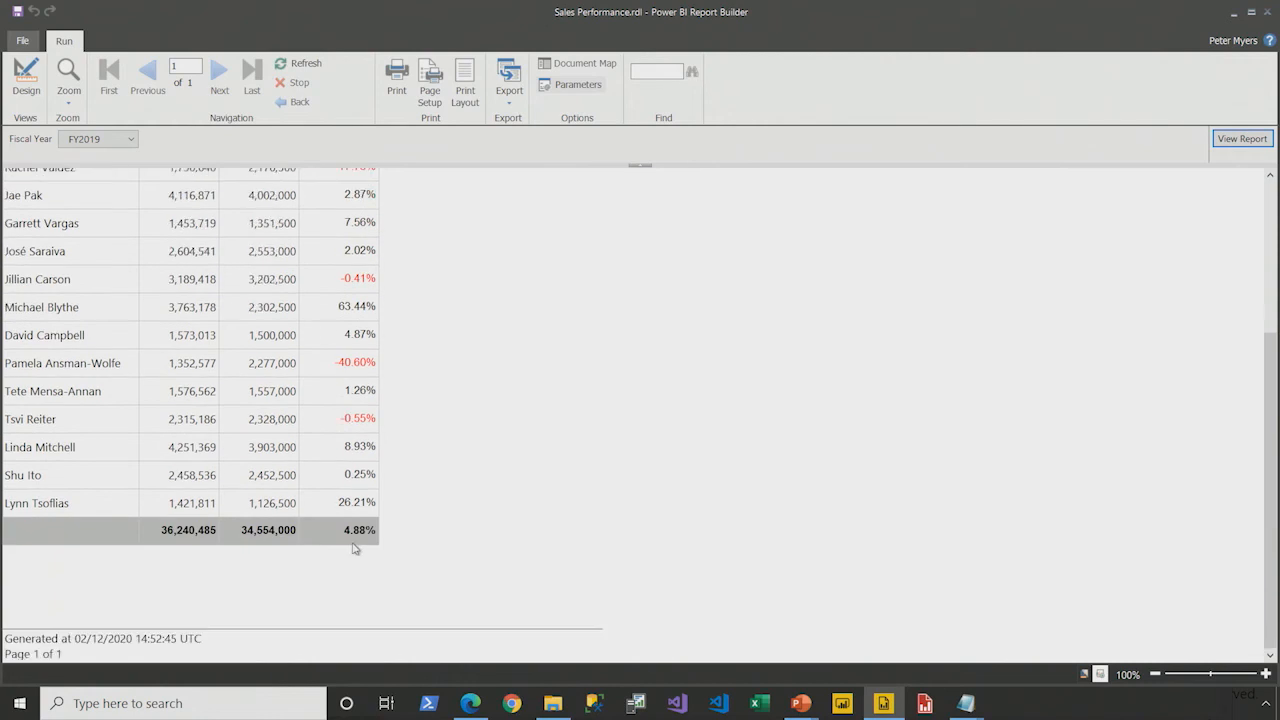
click(26, 78)
Step: Copy the current dsMain query into Notepad below the earlier version, and remove the leading space so both queries line up
right_click(58, 280)
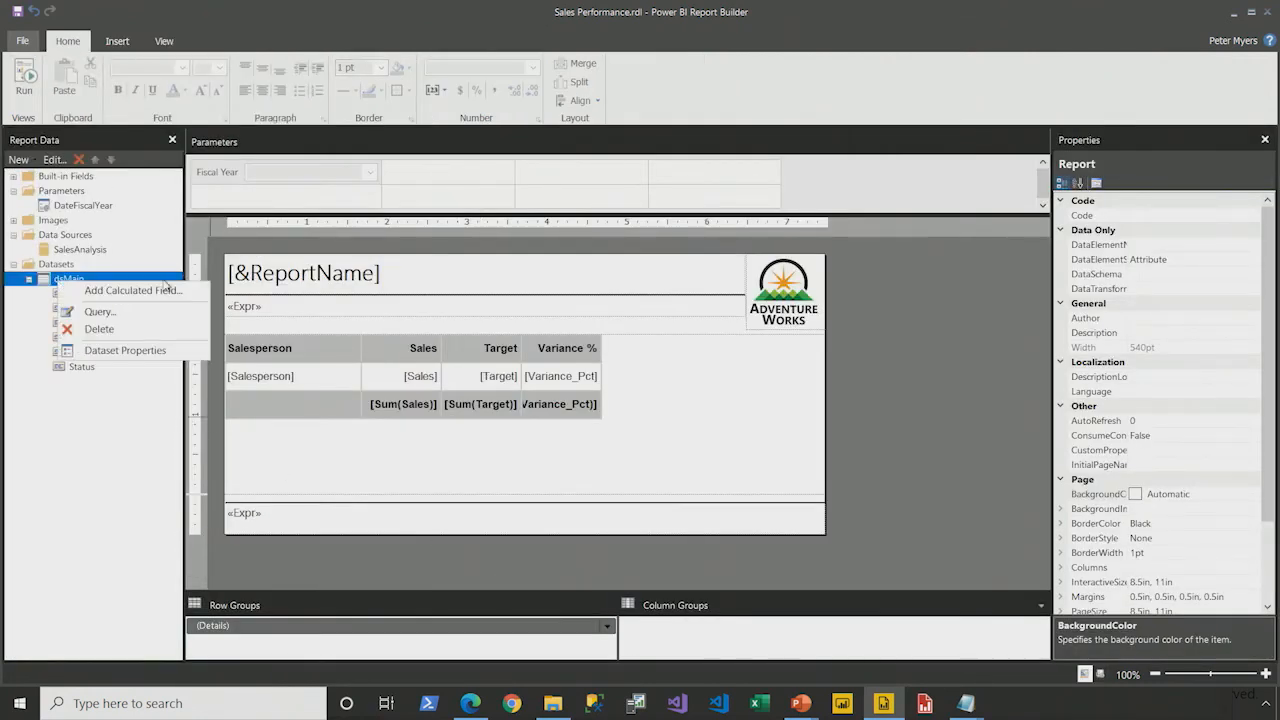
click(166, 349)
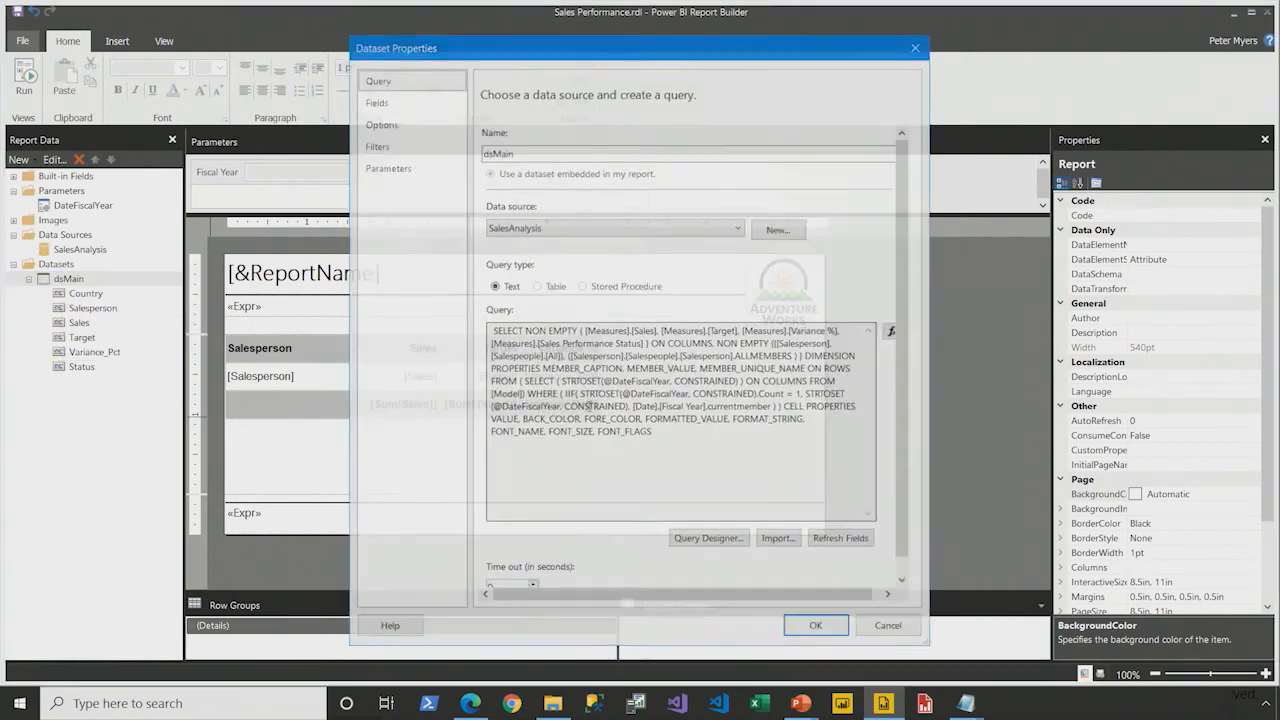
click(868, 629)
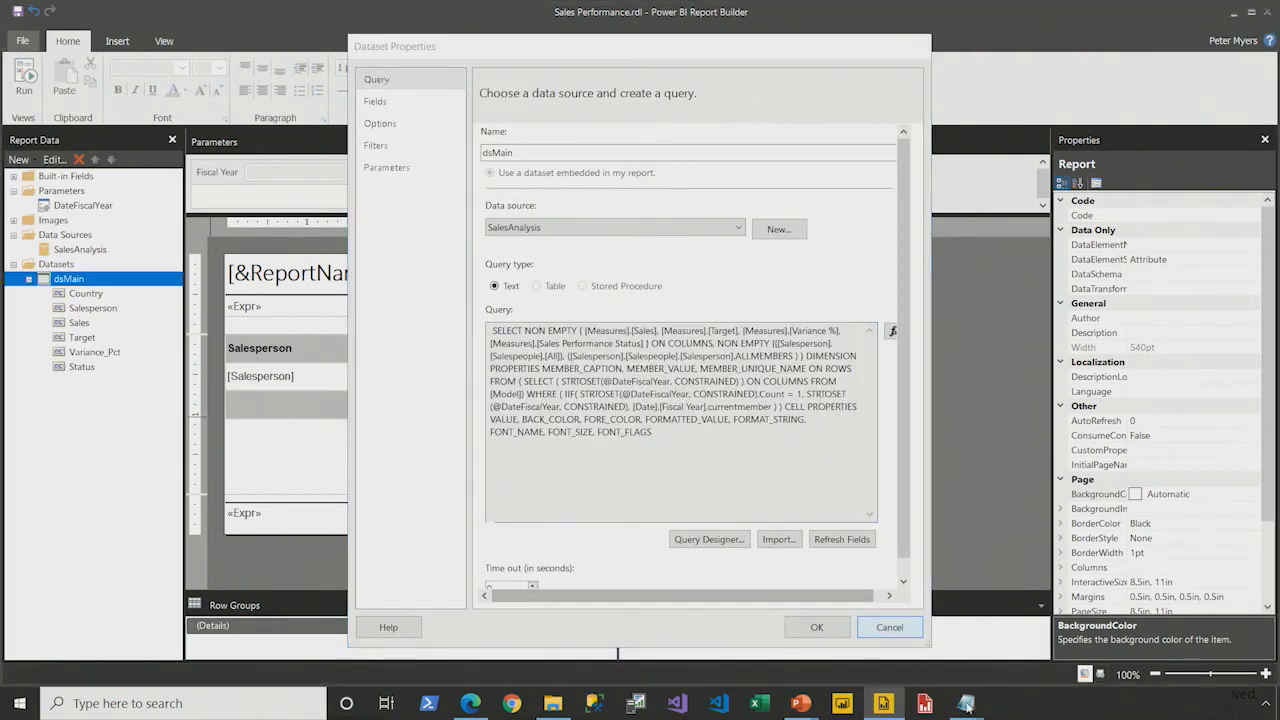
click(968, 710)
click(1041, 660)
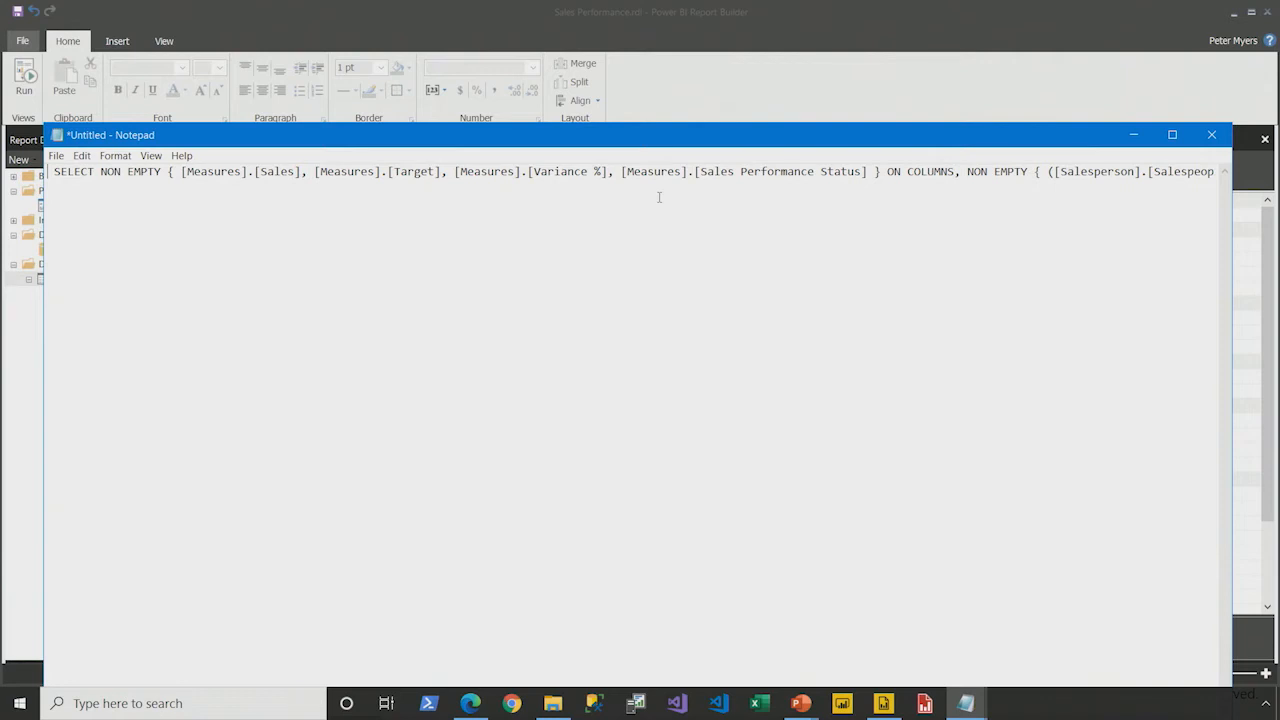
key(ctrl+v)
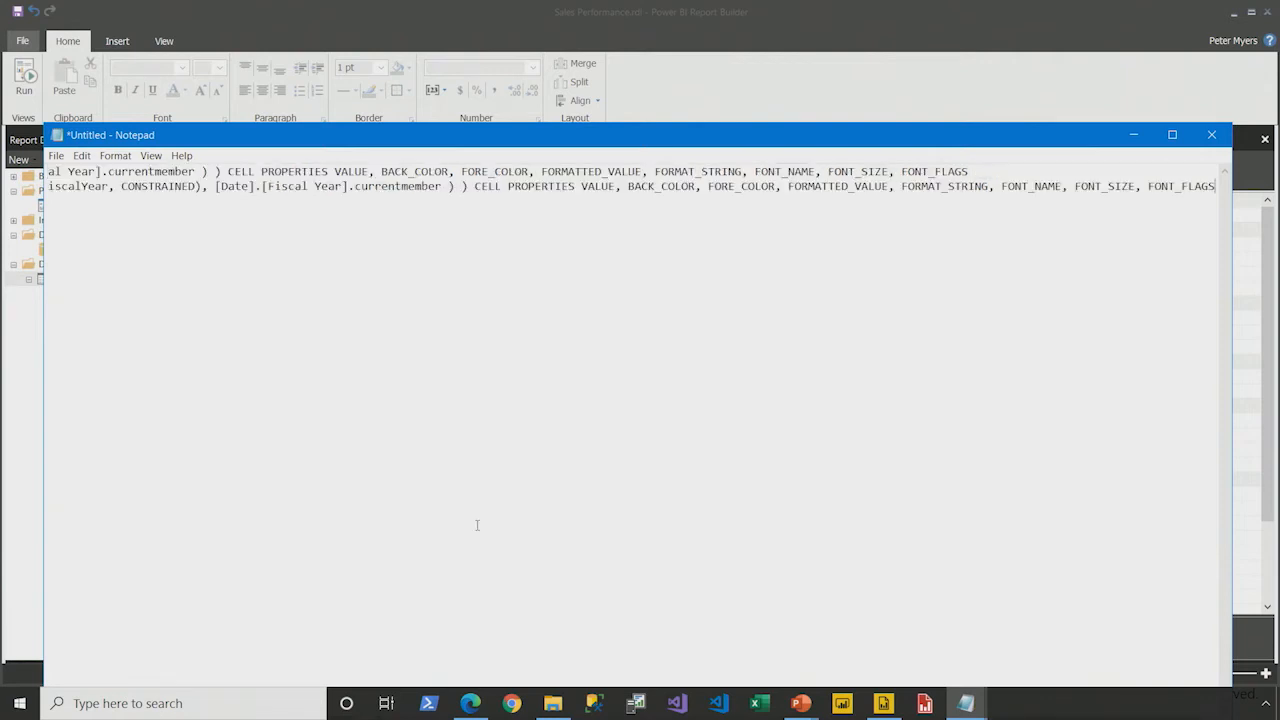
key(ctrl+Home)
click(47, 190)
key(Delete)
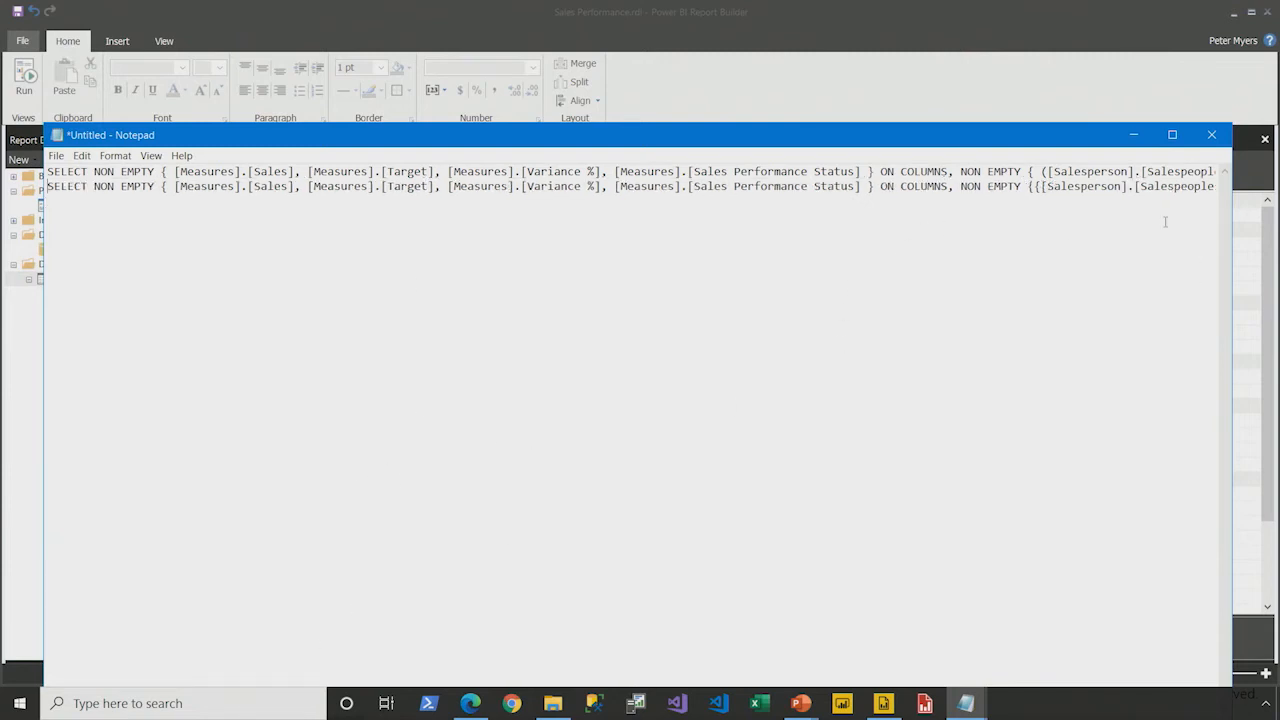
Step: Compare the NON EMPTY row sets of the two query versions in Notepad, and return to the report
drag(1058, 142, 1046, 80)
drag(345, 659, 472, 659)
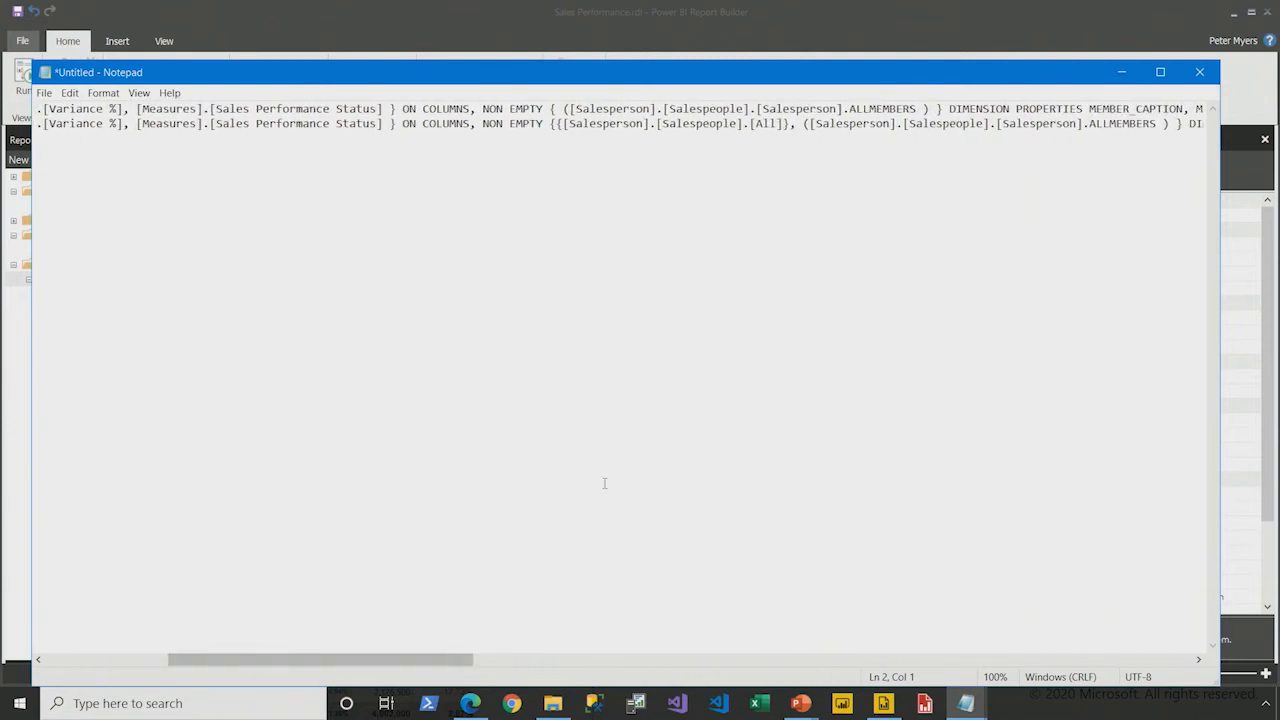
mouse_move(544, 108)
mouse_down()
mouse_move(766, 161)
mouse_move(798, 149)
mouse_up()
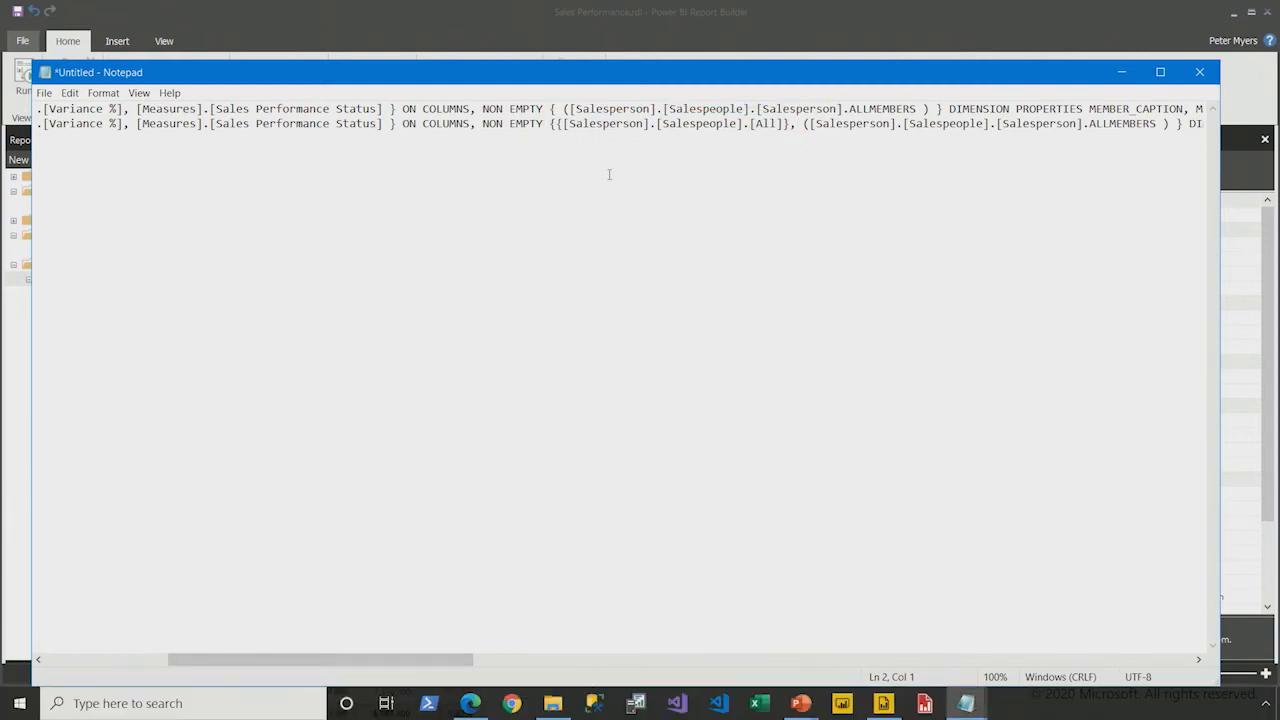
click(557, 36)
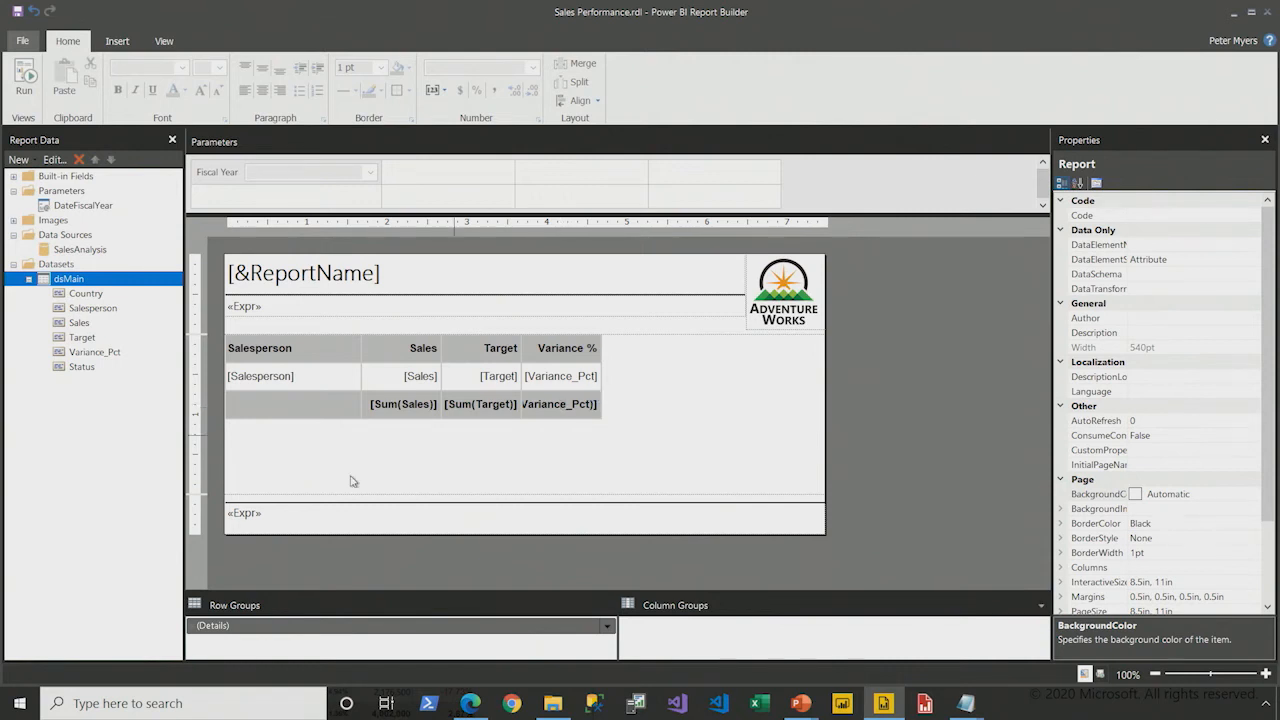
Step: Execute the dsMain query in the query designer to examine its aggregate row, and close the designer without changes
double_click(405, 404)
double_click(497, 405)
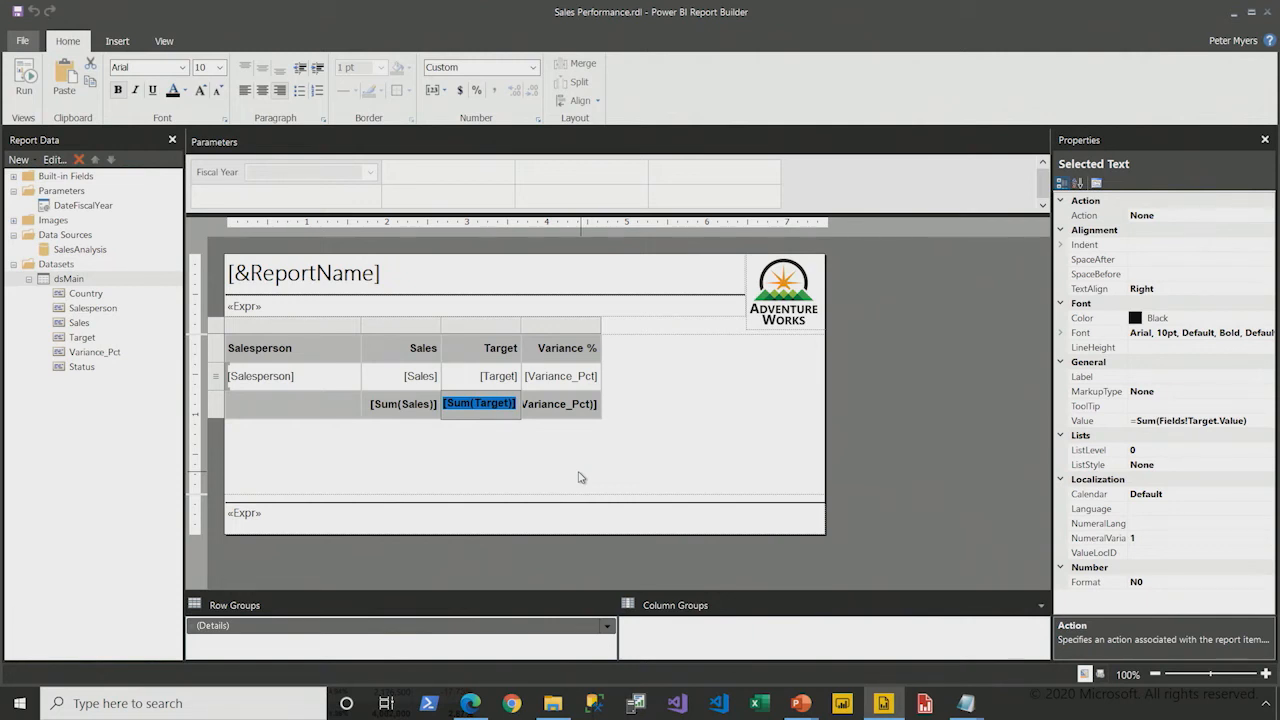
right_click(88, 282)
click(131, 312)
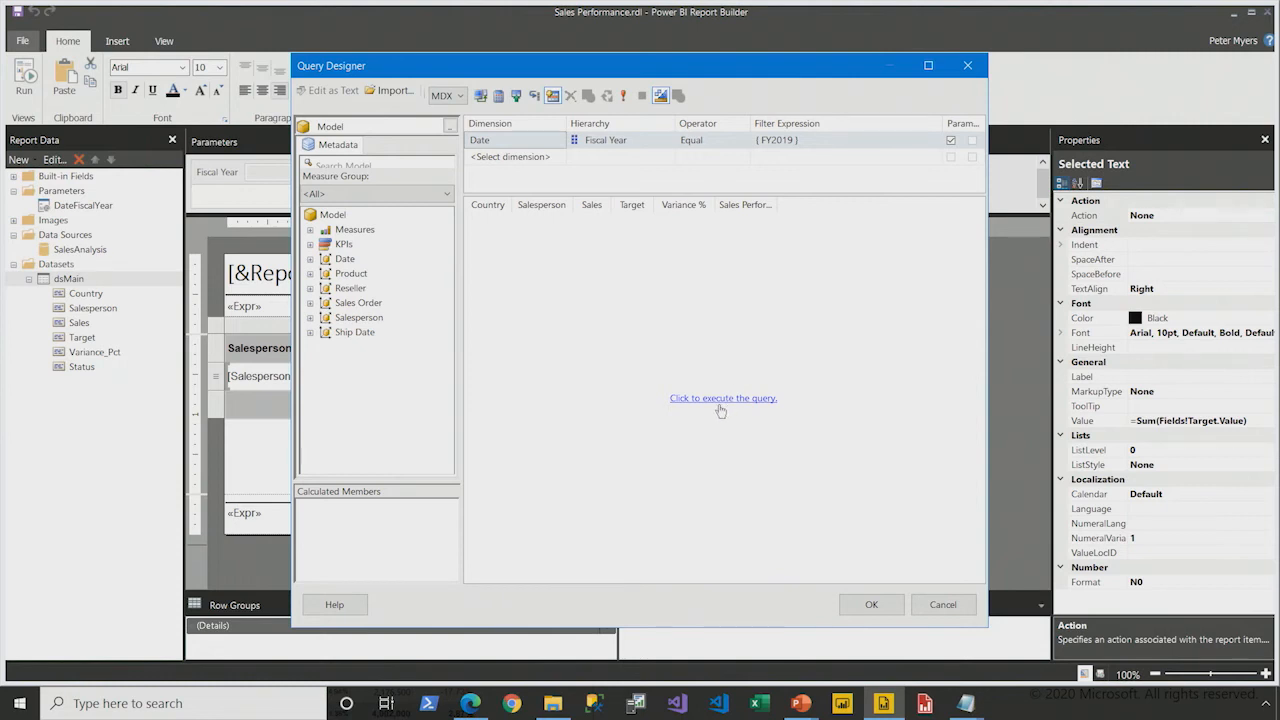
click(718, 398)
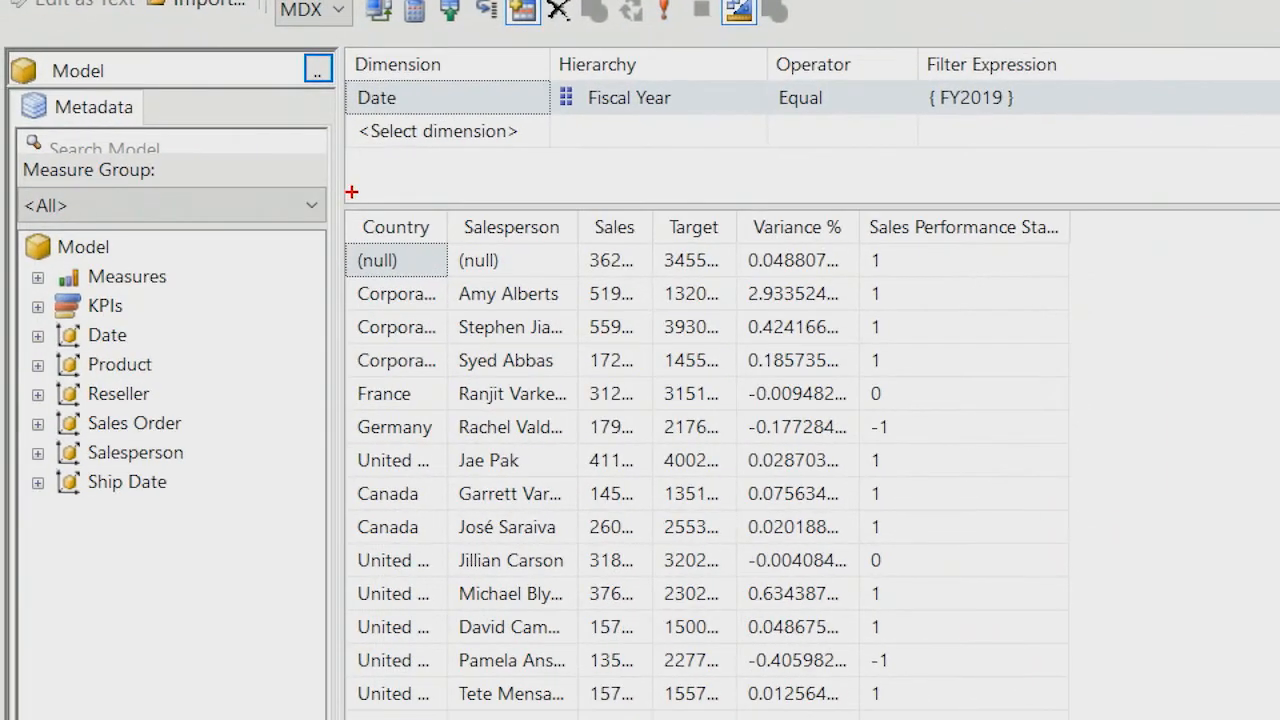
drag(305, 222, 594, 284)
mouse_move(737, 233)
mouse_down()
mouse_move(774, 271)
mouse_move(867, 288)
mouse_up()
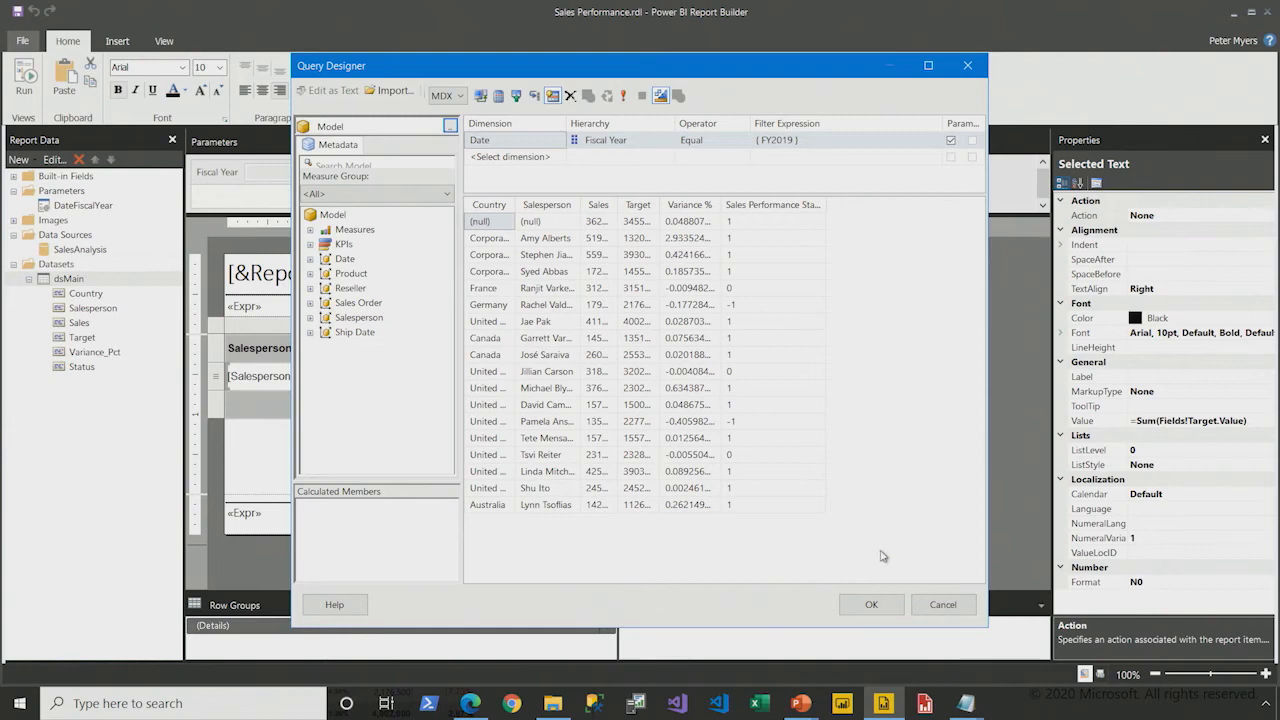
click(933, 604)
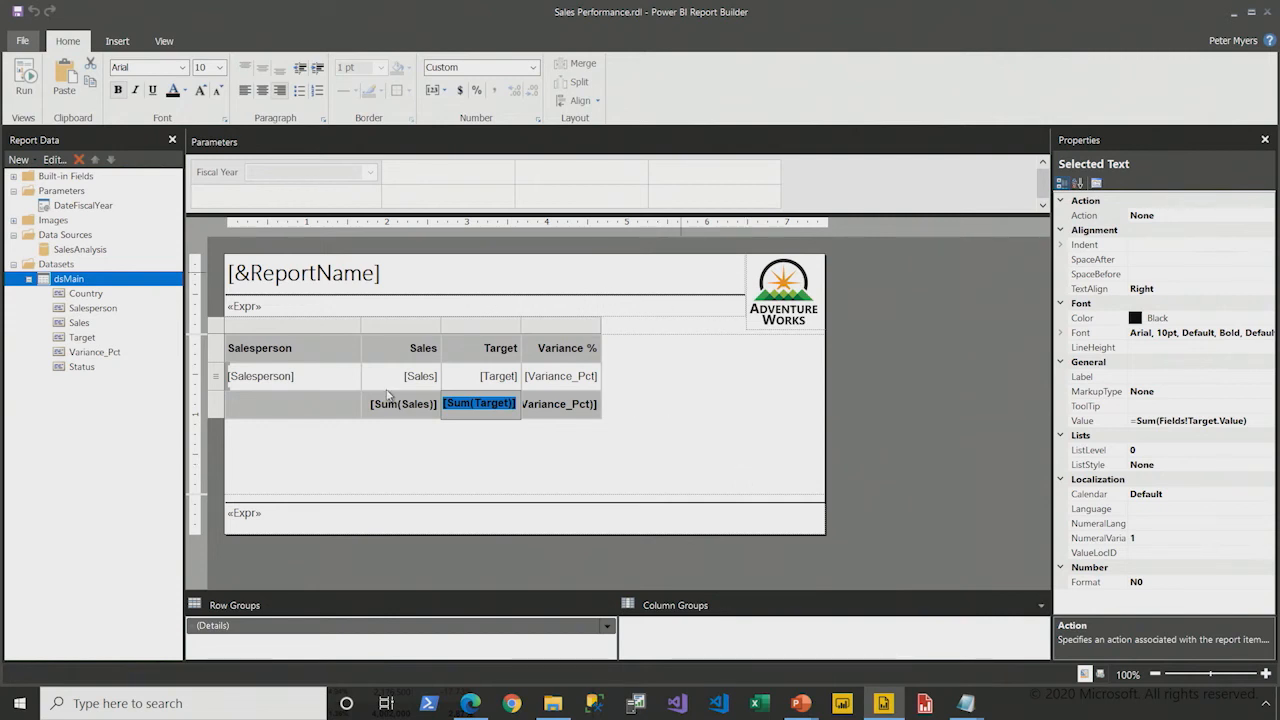
Step: Add a parent row group by Country with a group header above the table's Details group
click(88, 294)
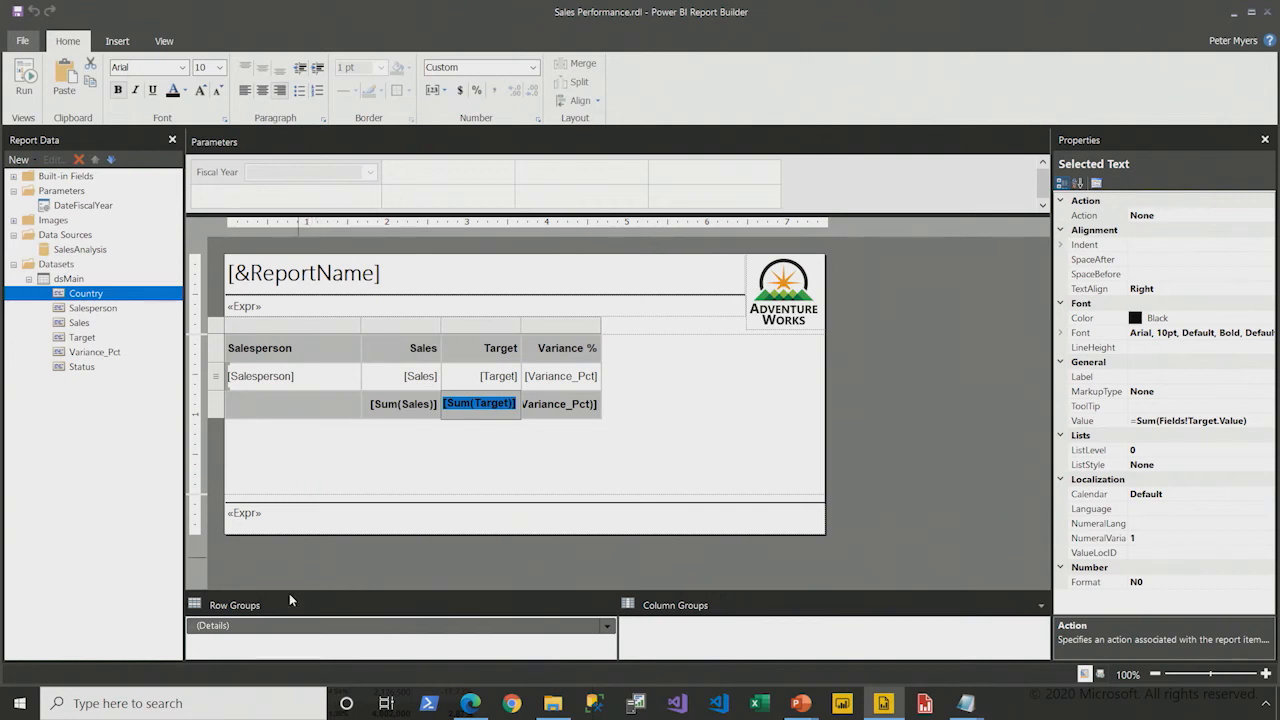
drag(289, 591, 285, 560)
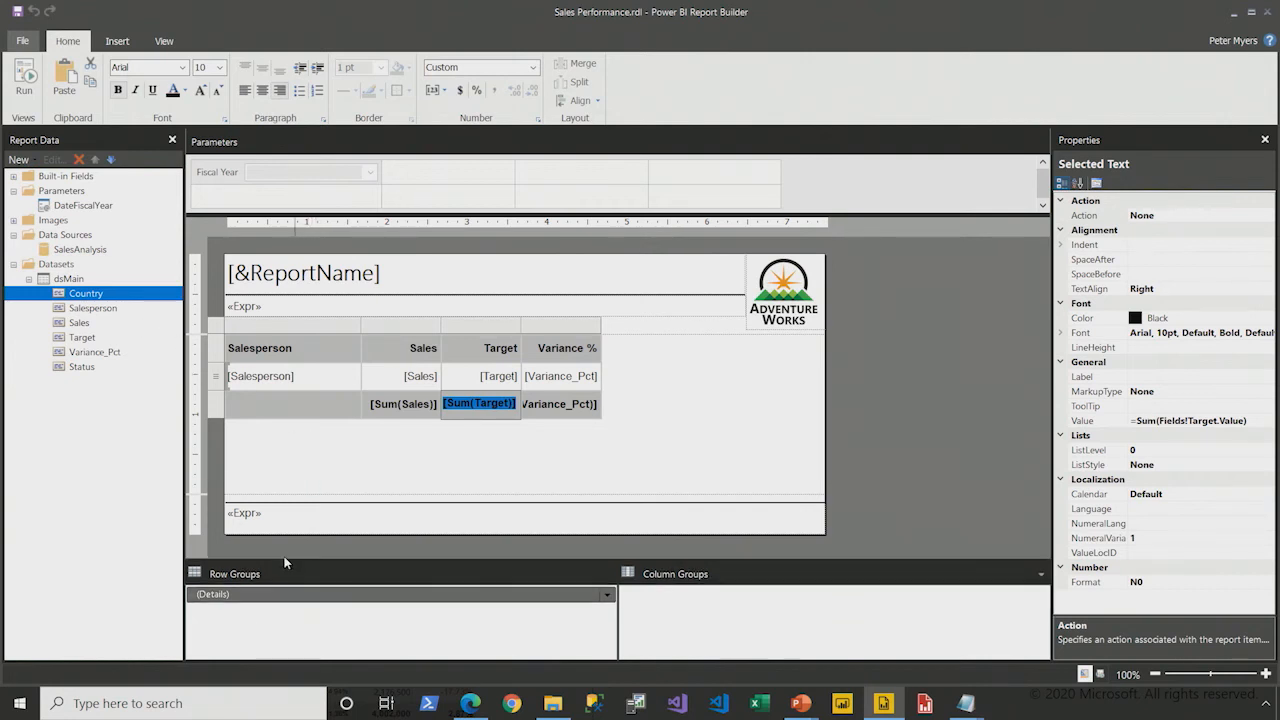
key(ctrl+2)
drag(168, 576, 282, 621)
key(Escape)
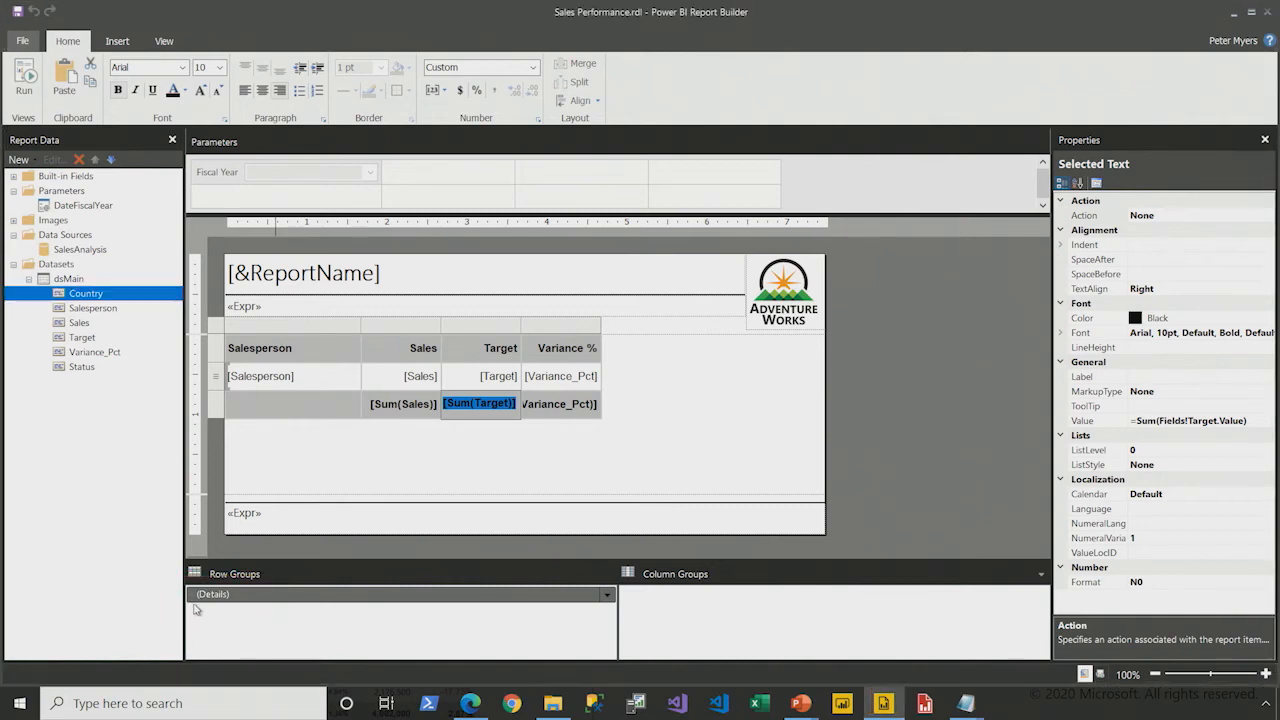
right_click(278, 594)
mouse_move(330, 605)
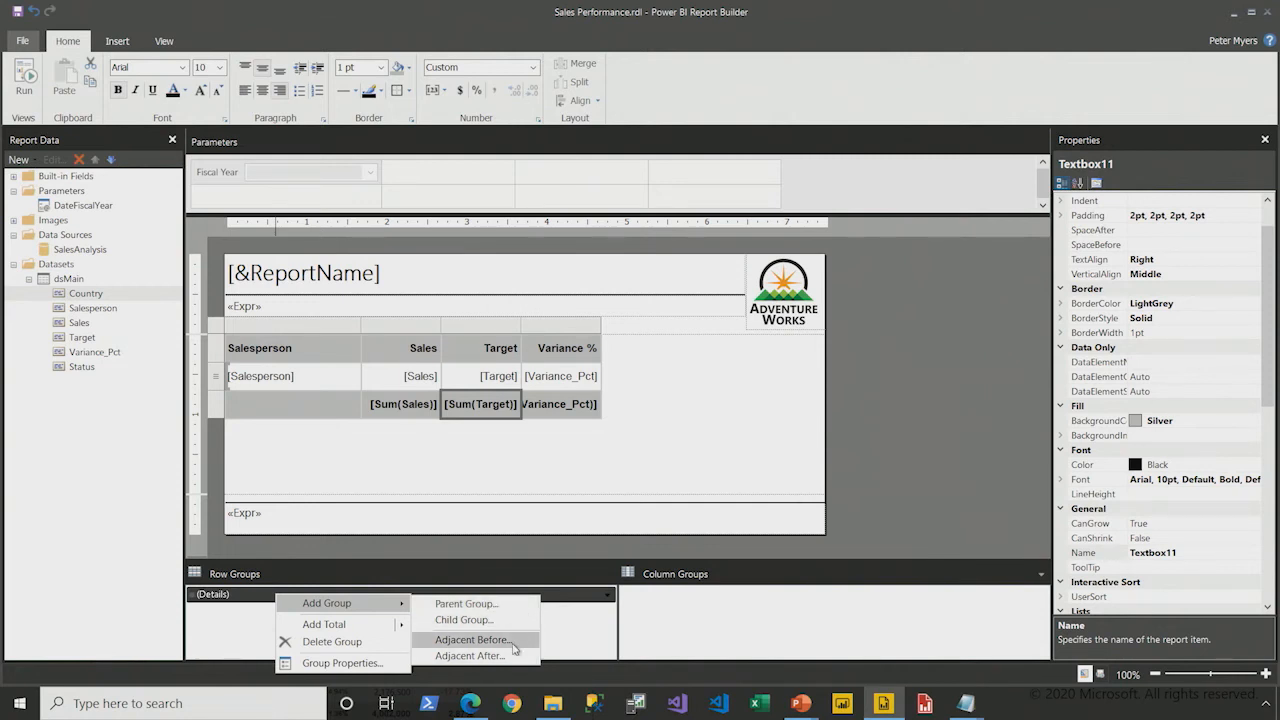
click(468, 603)
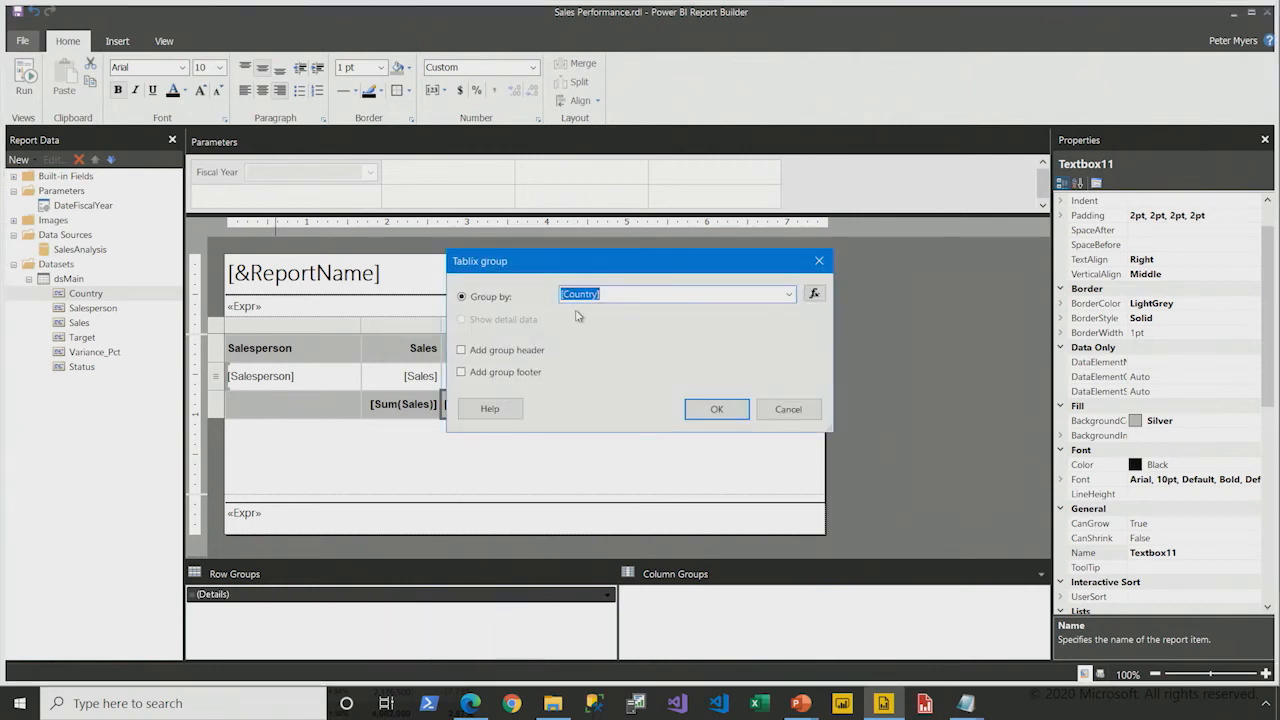
click(462, 352)
click(716, 409)
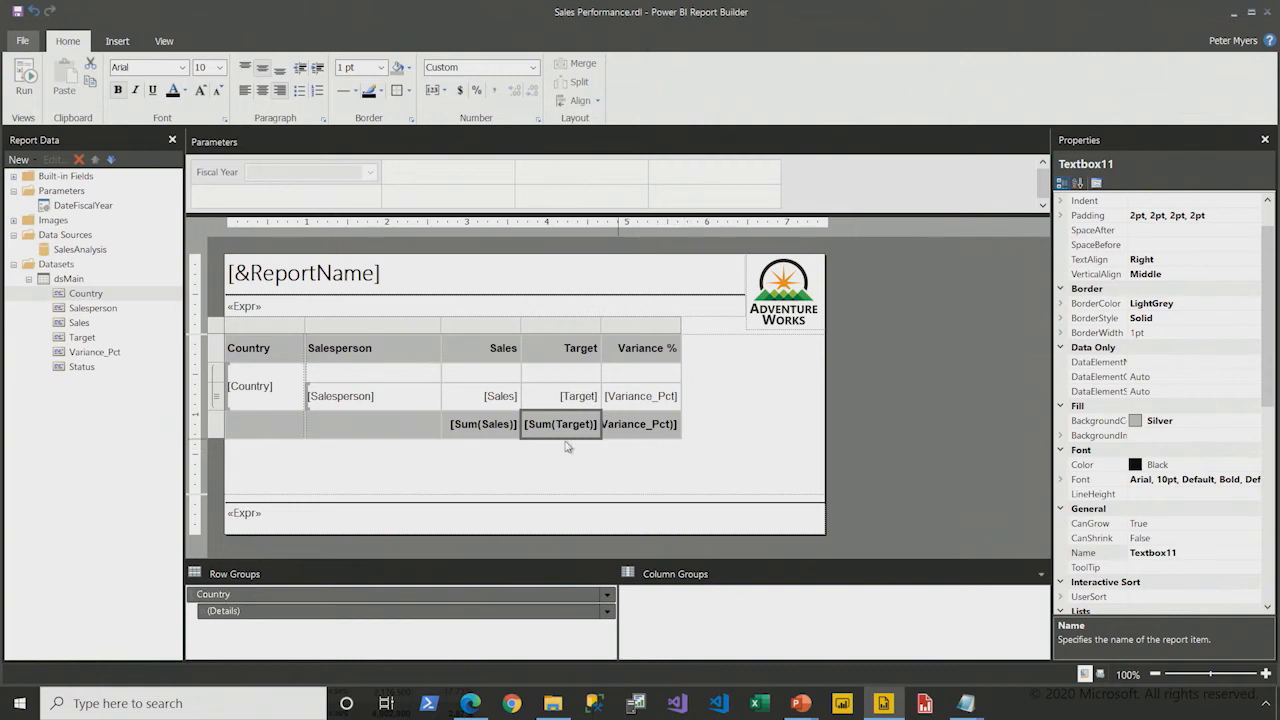
Step: Preview the report to check the salespeople grouped by country, and return to the design view
click(24, 80)
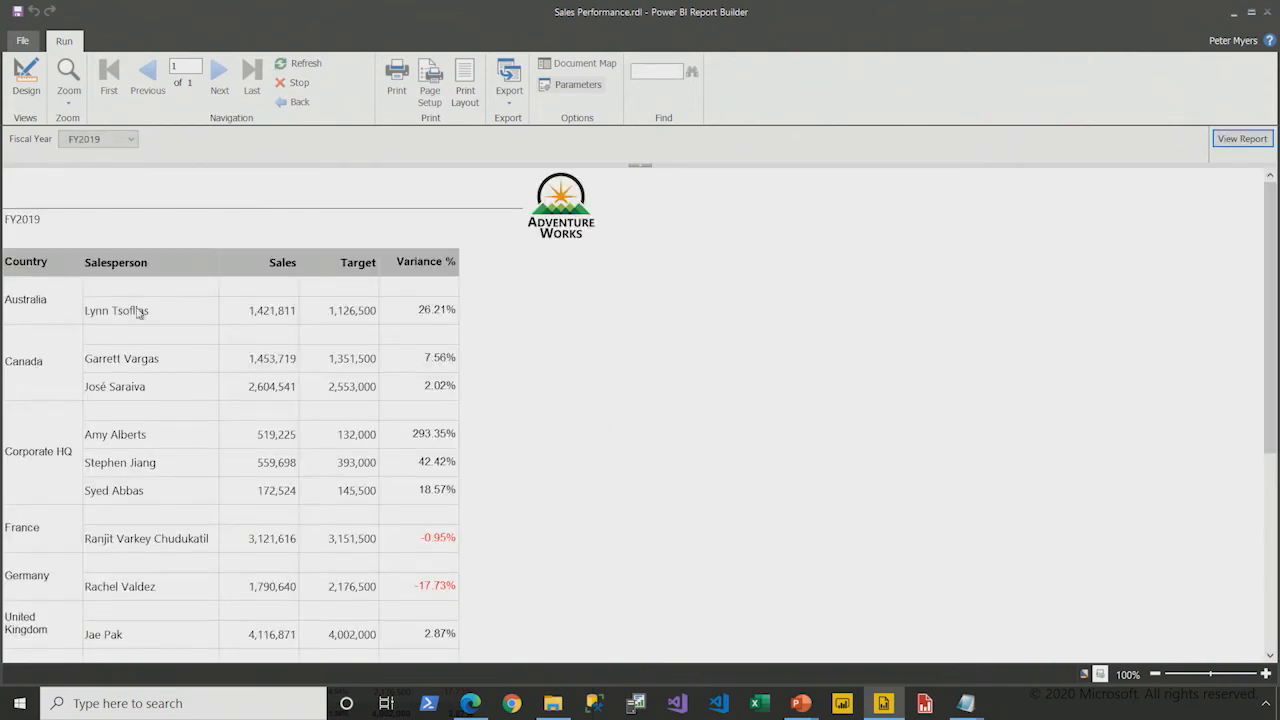
scroll(45, 377, down, 3)
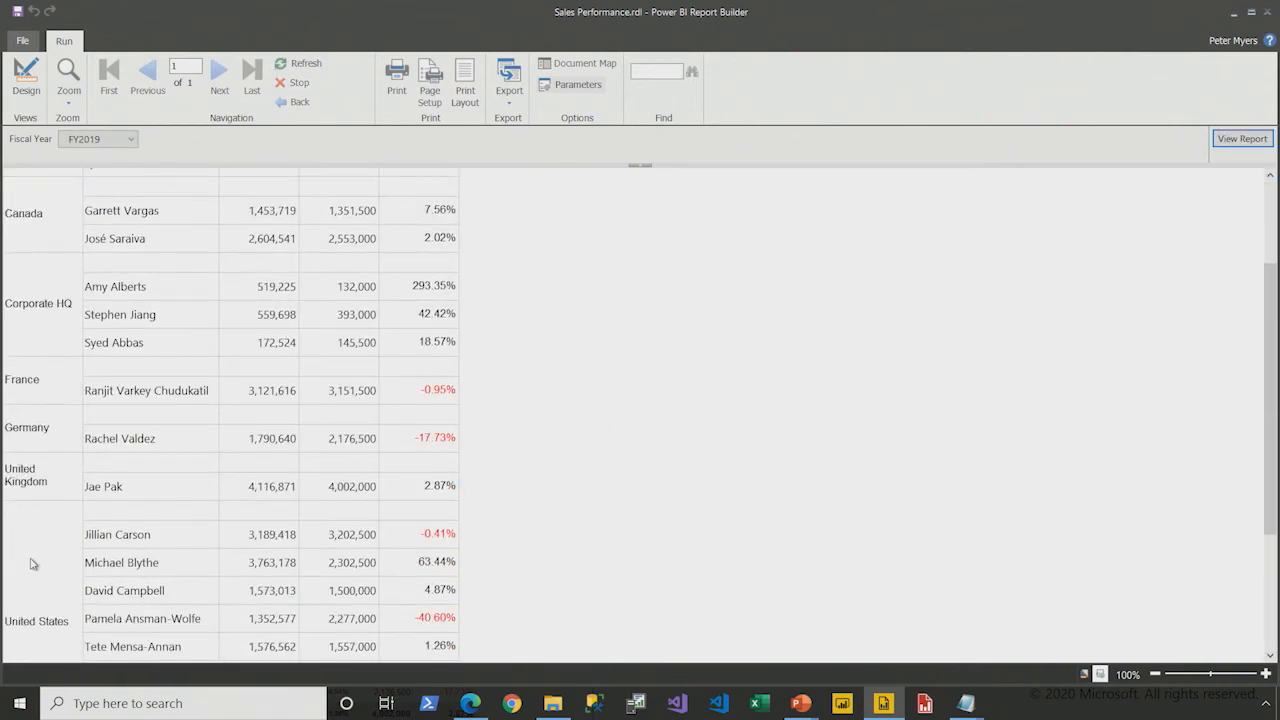
scroll(31, 540, up, 3)
click(22, 86)
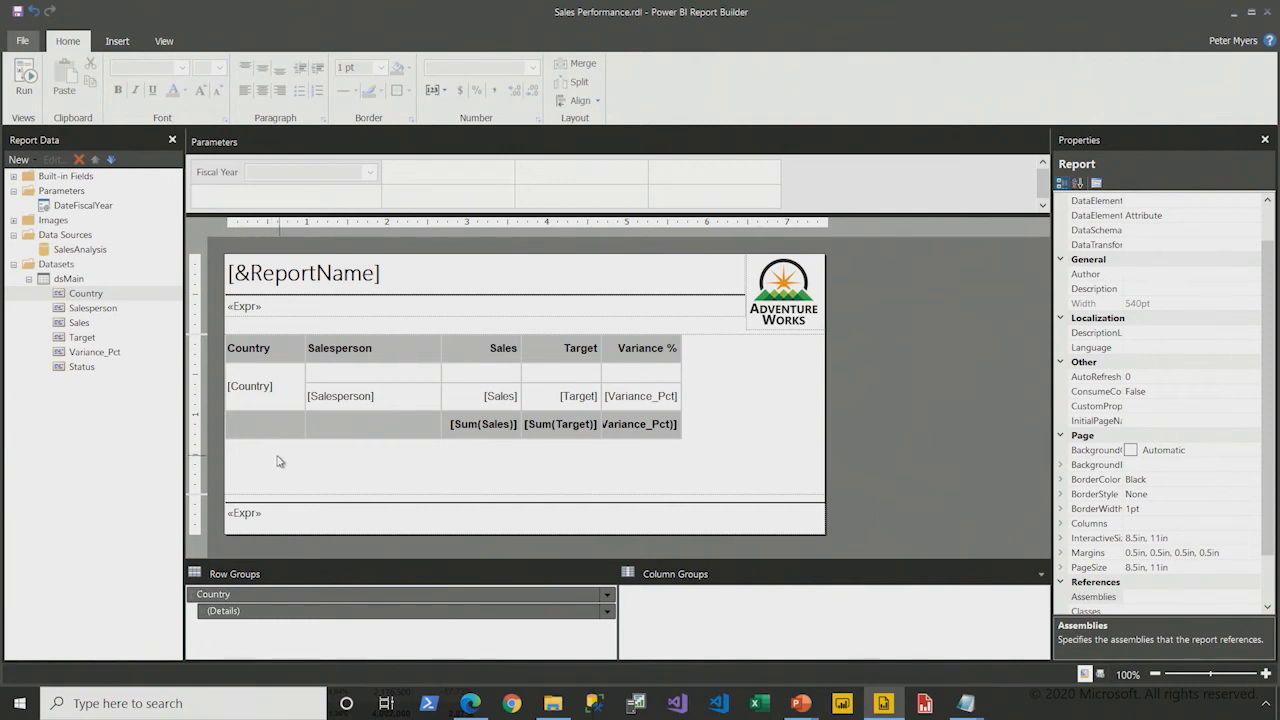
Step: Delete the Country column from the table while keeping the Country row group
click(263, 363)
click(262, 327)
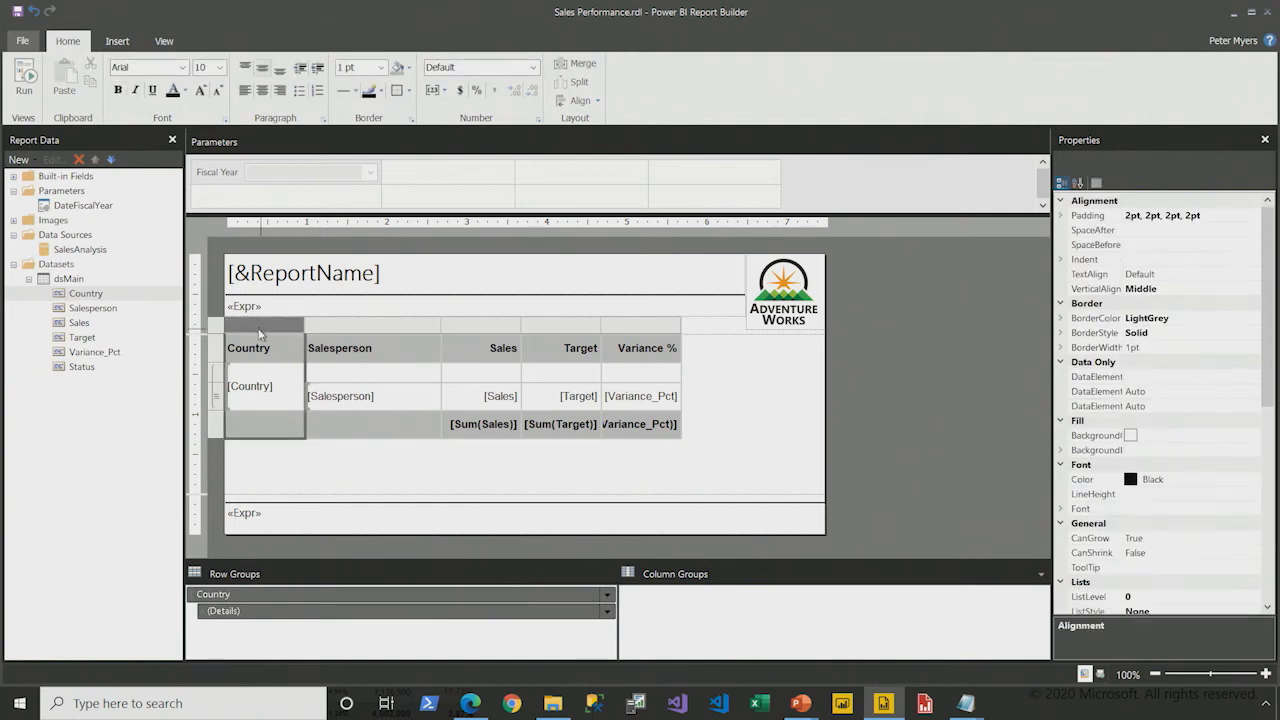
right_click(261, 329)
click(316, 355)
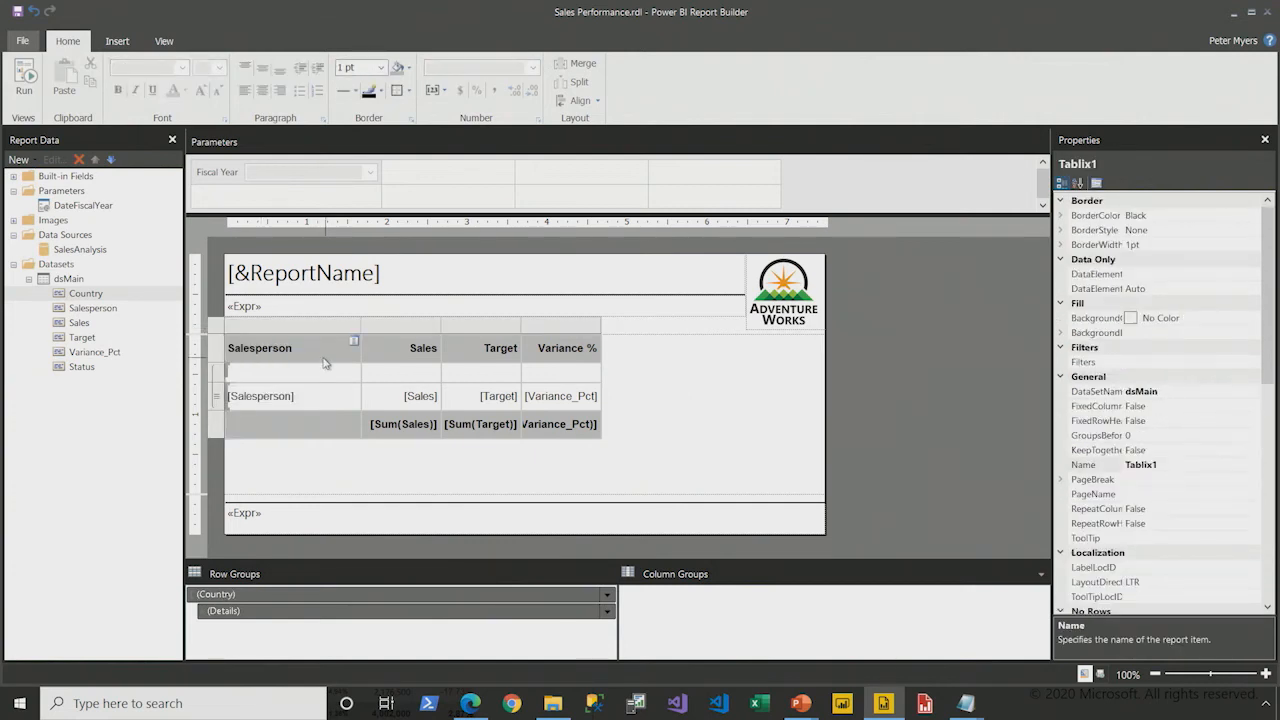
Step: Insert the Country field into the group header row's cell in the Salesperson column
click(216, 377)
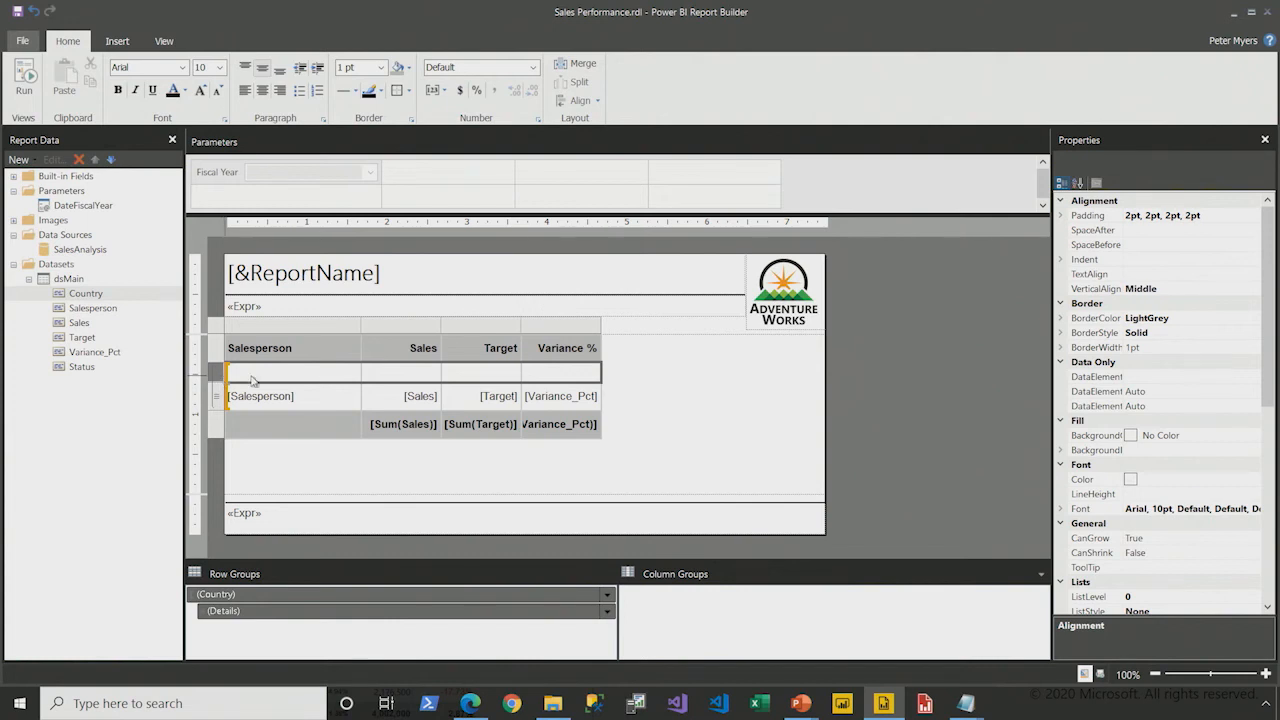
click(352, 371)
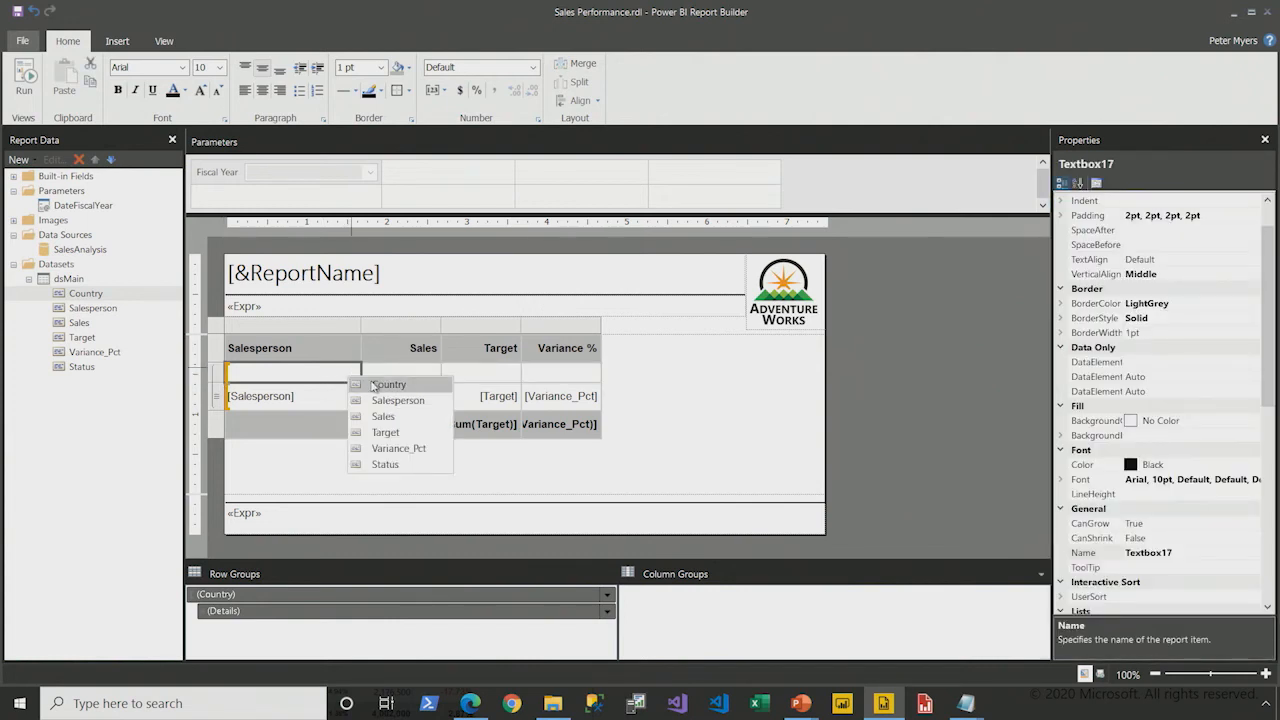
click(386, 384)
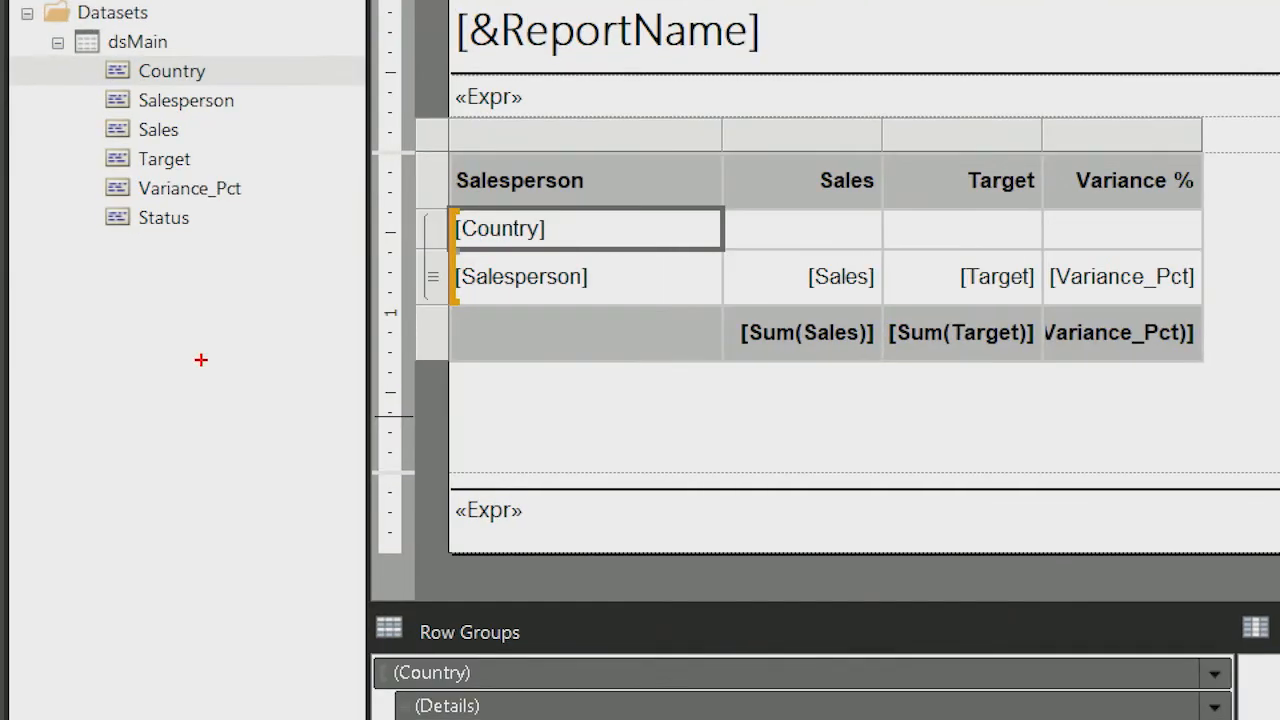
mouse_move(400, 193)
mouse_down()
mouse_move(460, 334)
mouse_move(476, 331)
mouse_up()
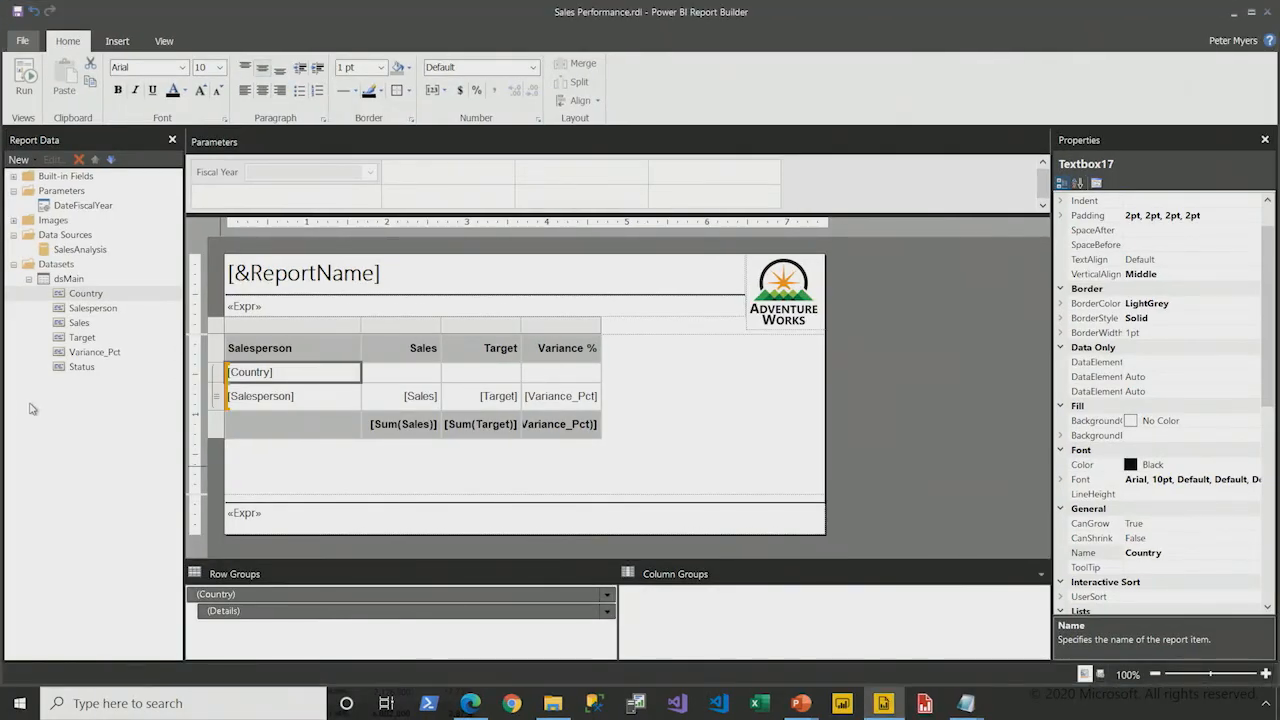
Step: Format the Country group header row with bold text and a LightGrey background
click(217, 372)
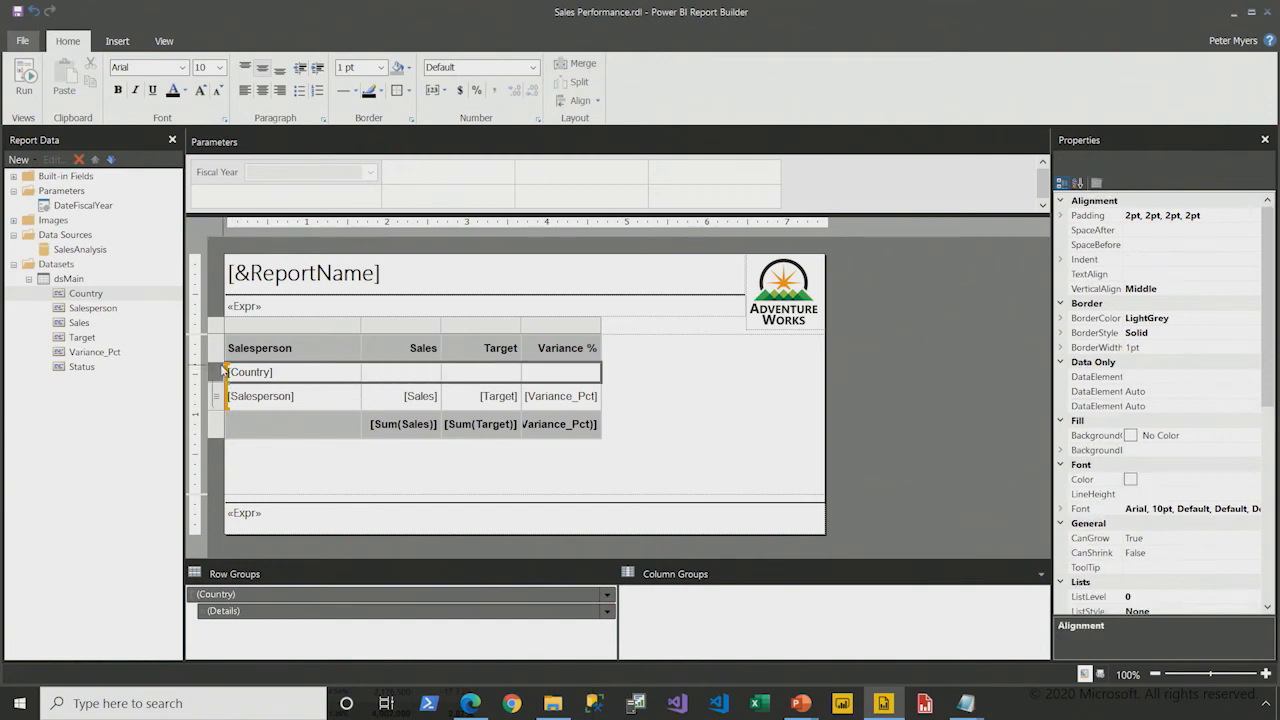
click(117, 90)
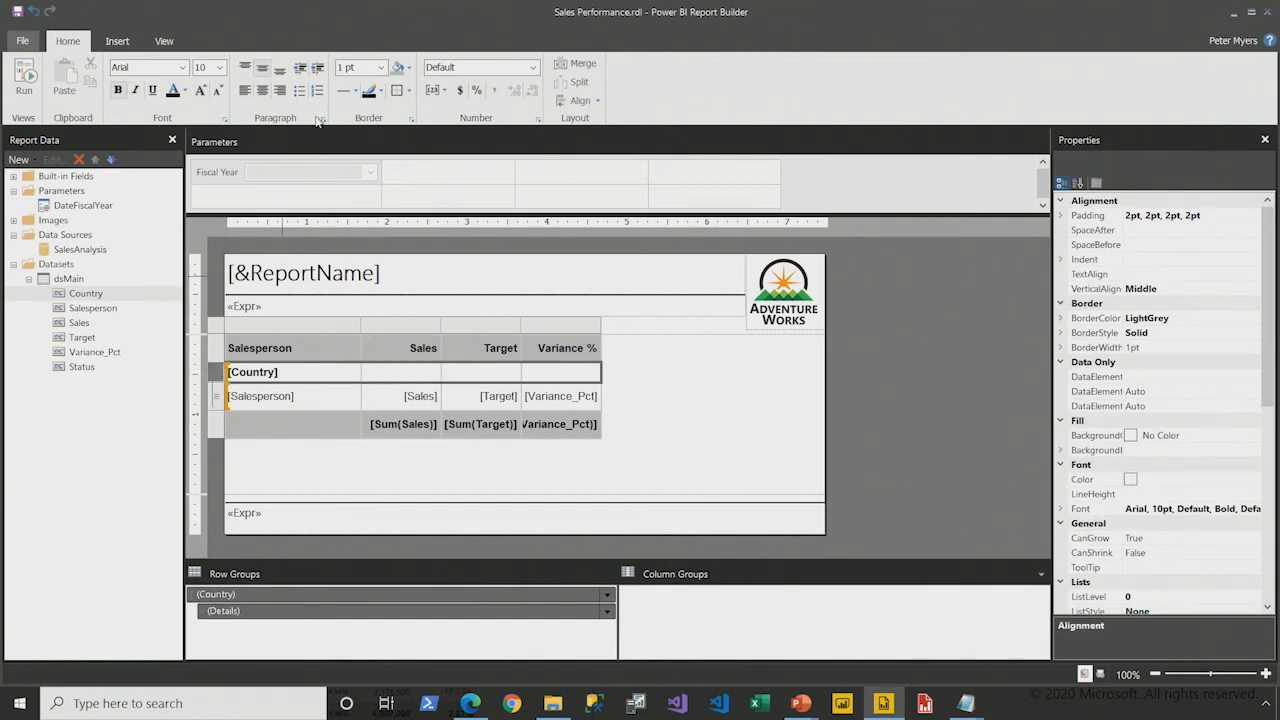
click(408, 67)
click(517, 163)
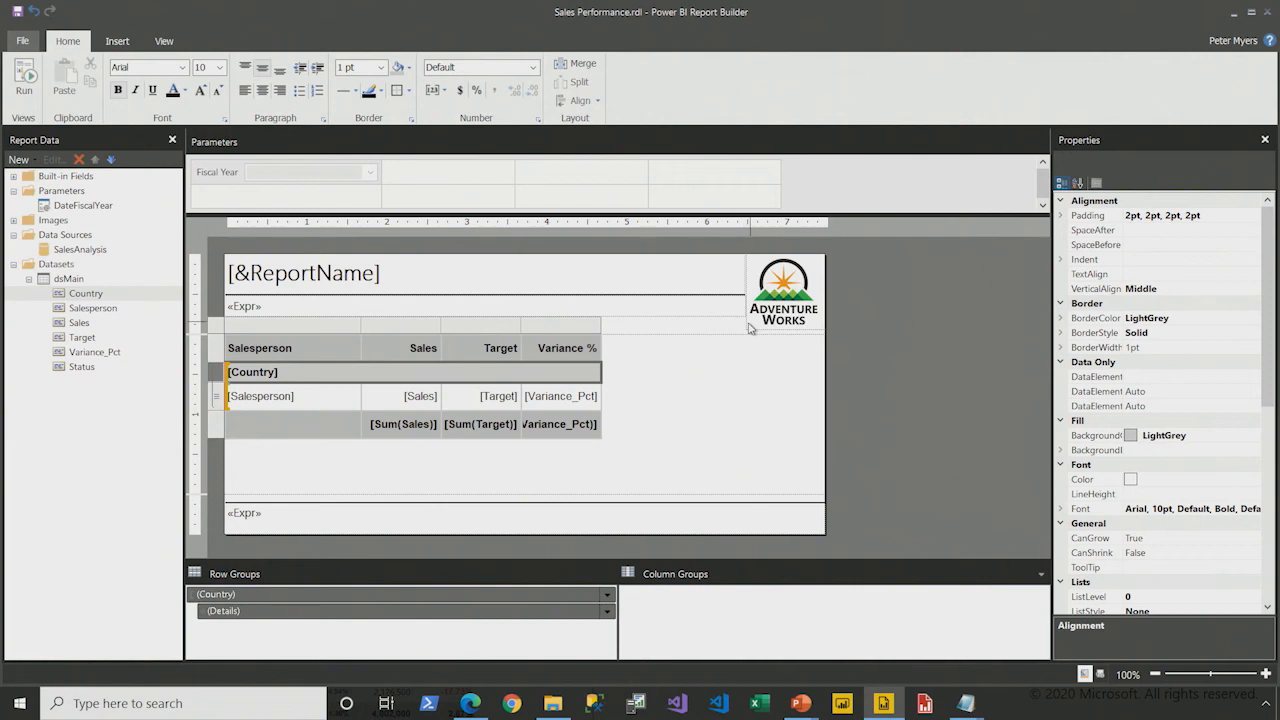
click(725, 407)
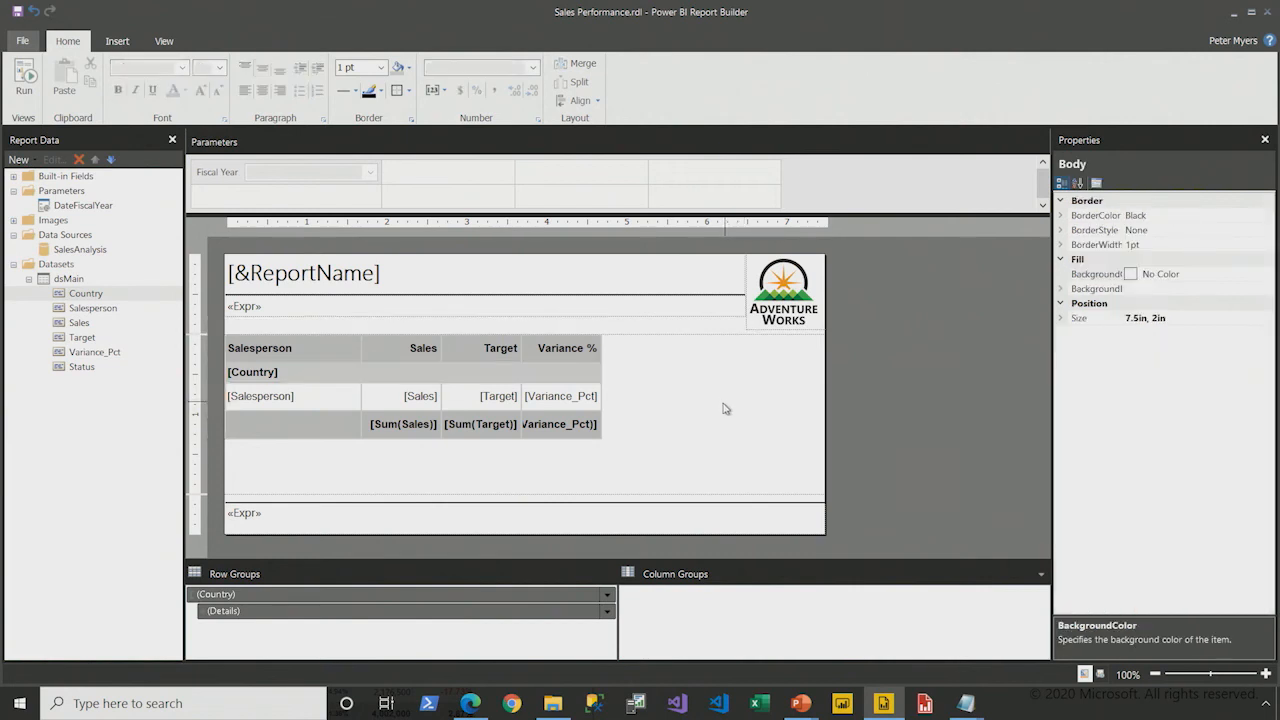
Step: Insert the Sales, Target and Variance_Pct fields into the matching columns of the Country group header row
click(354, 368)
click(434, 371)
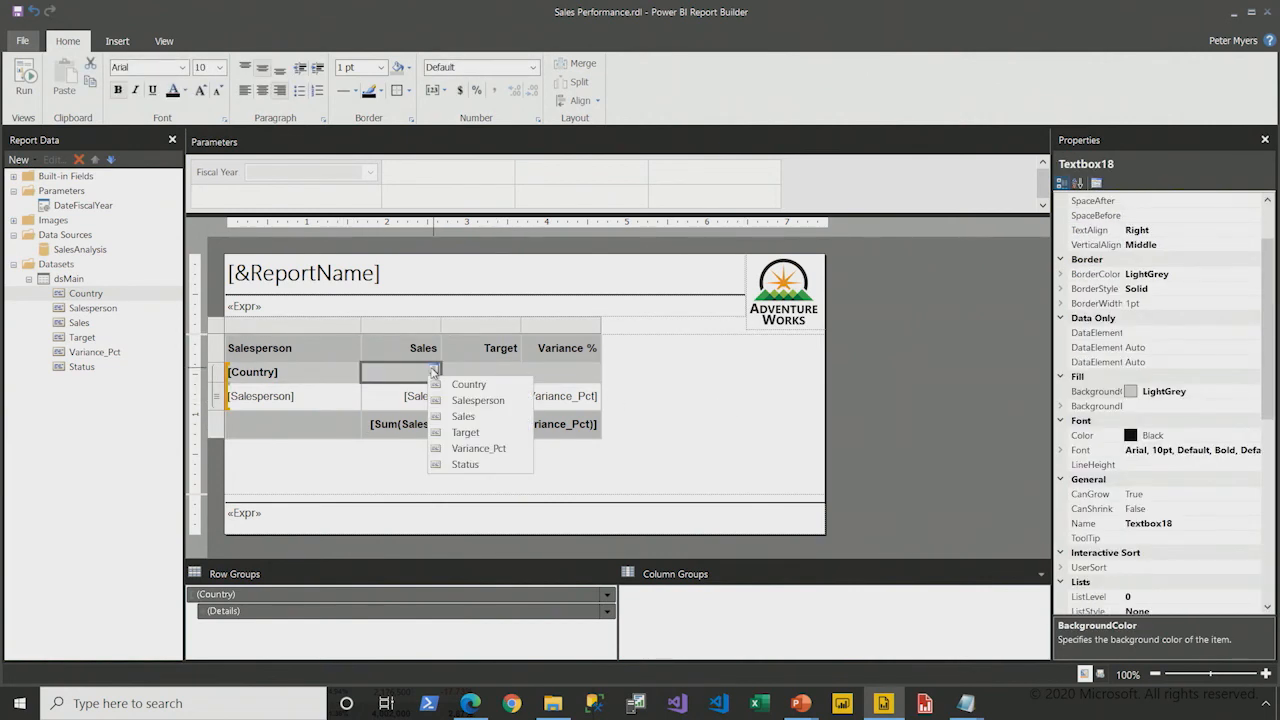
click(466, 416)
click(513, 371)
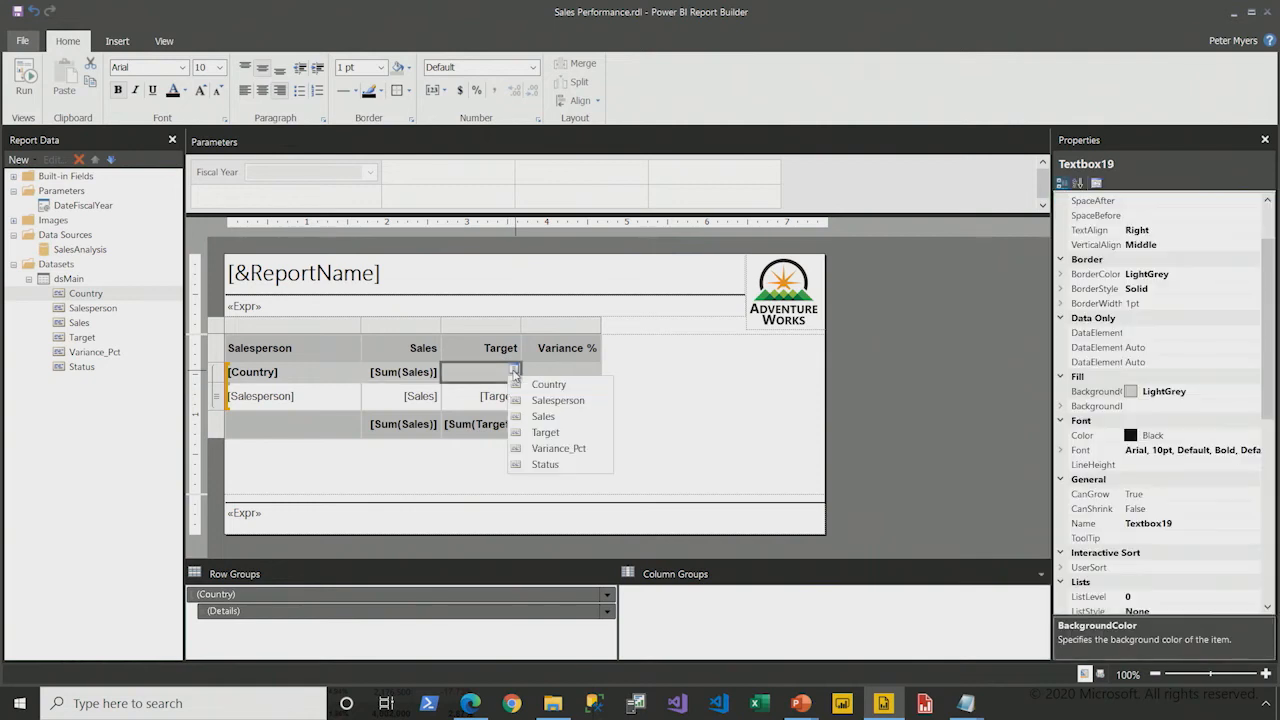
click(542, 433)
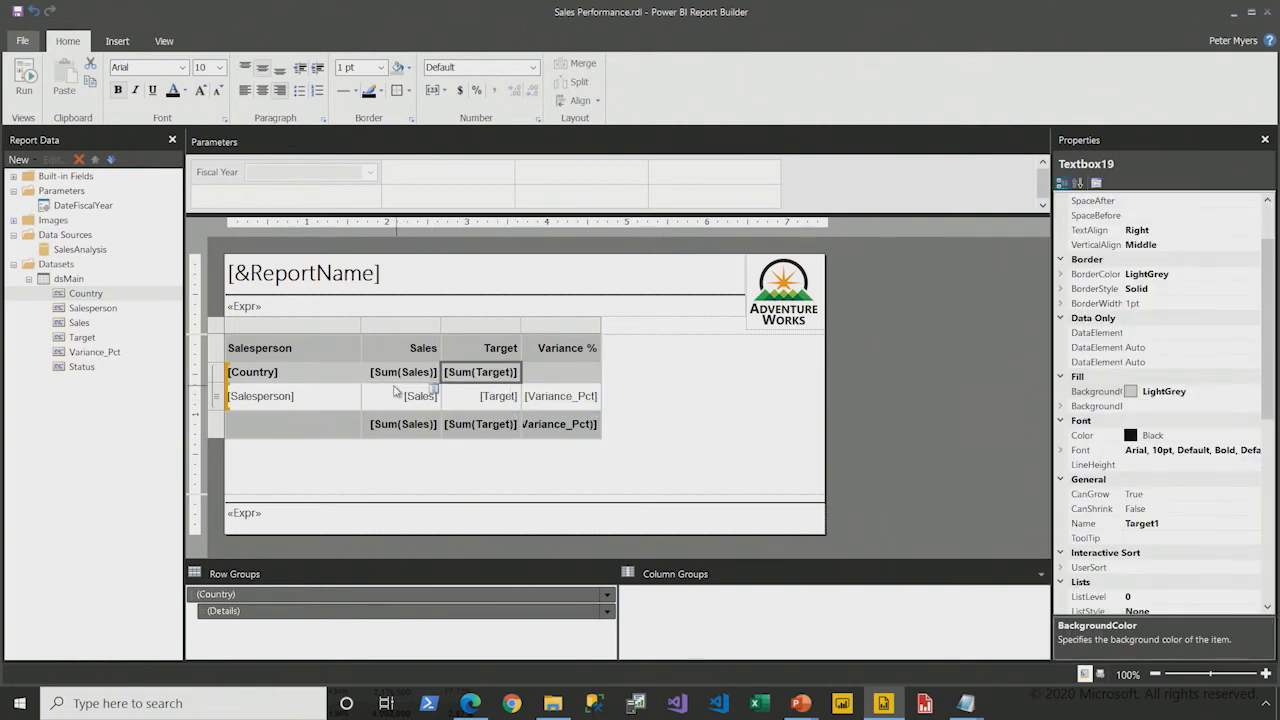
click(595, 369)
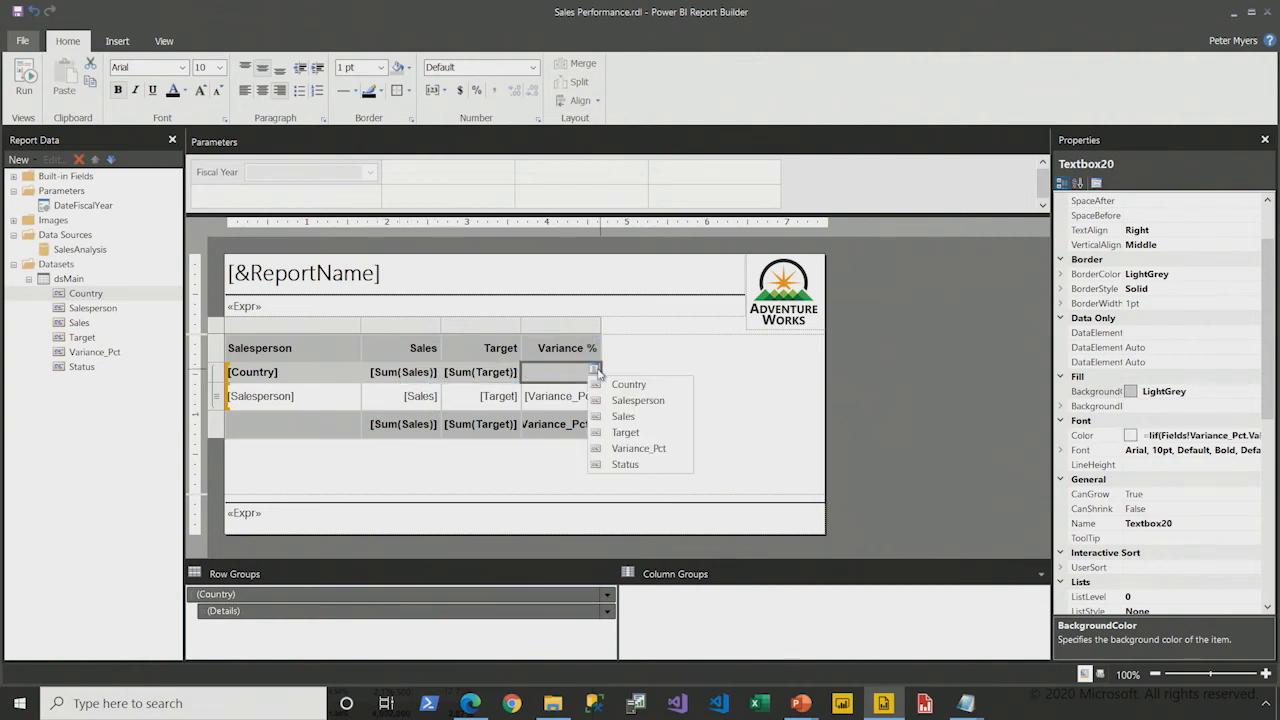
click(638, 448)
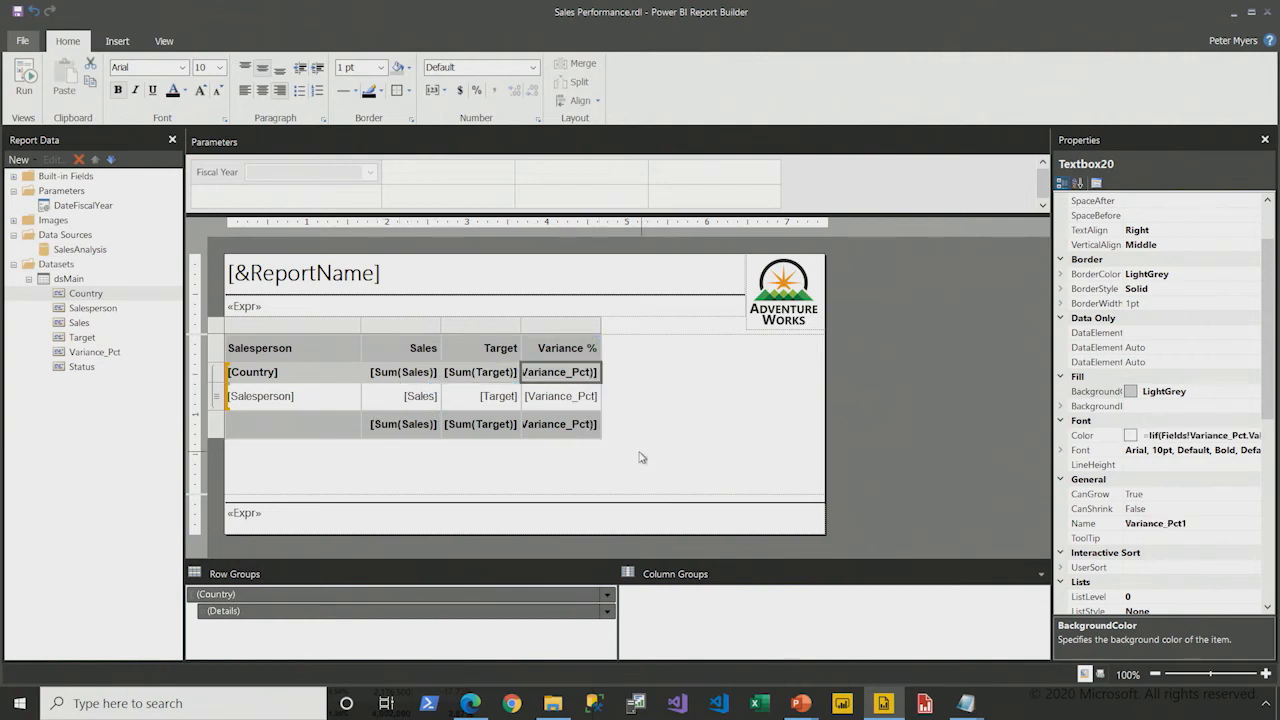
Step: Summarize Variance_Pct in the Country group header row by Aggregate instead of Sum
click(555, 375)
right_click(553, 374)
mouse_move(677, 455)
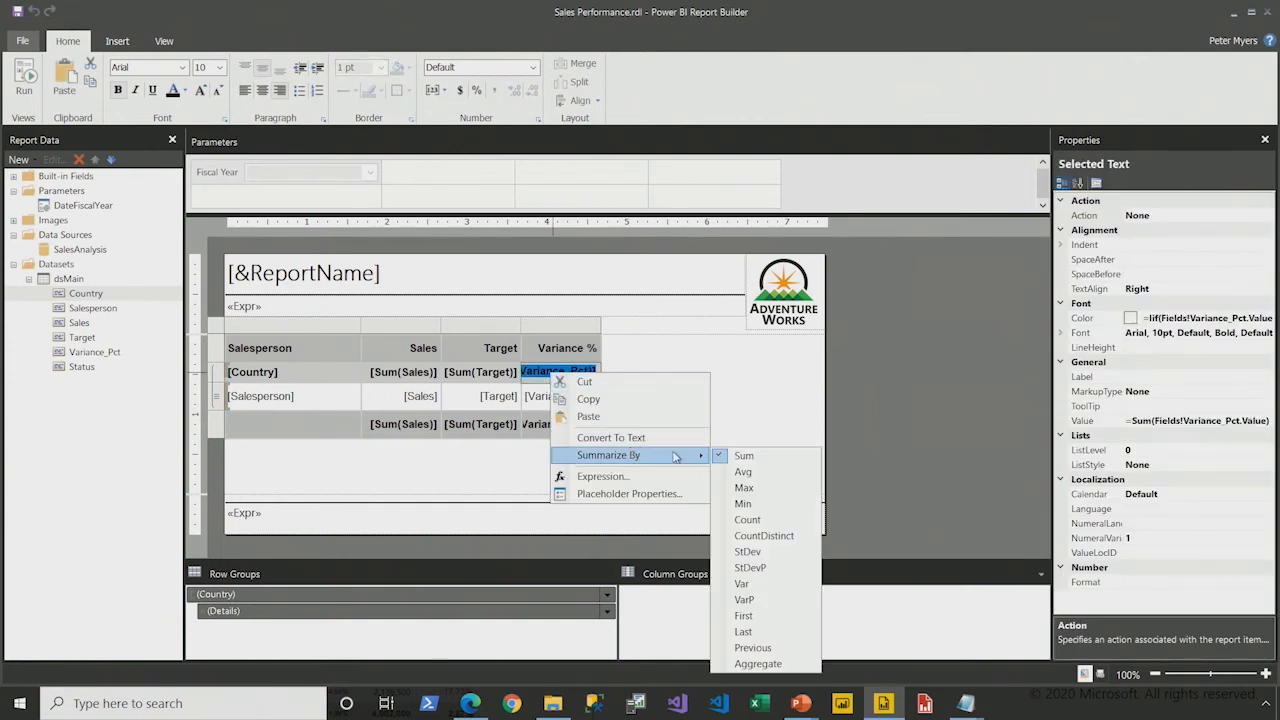
click(782, 664)
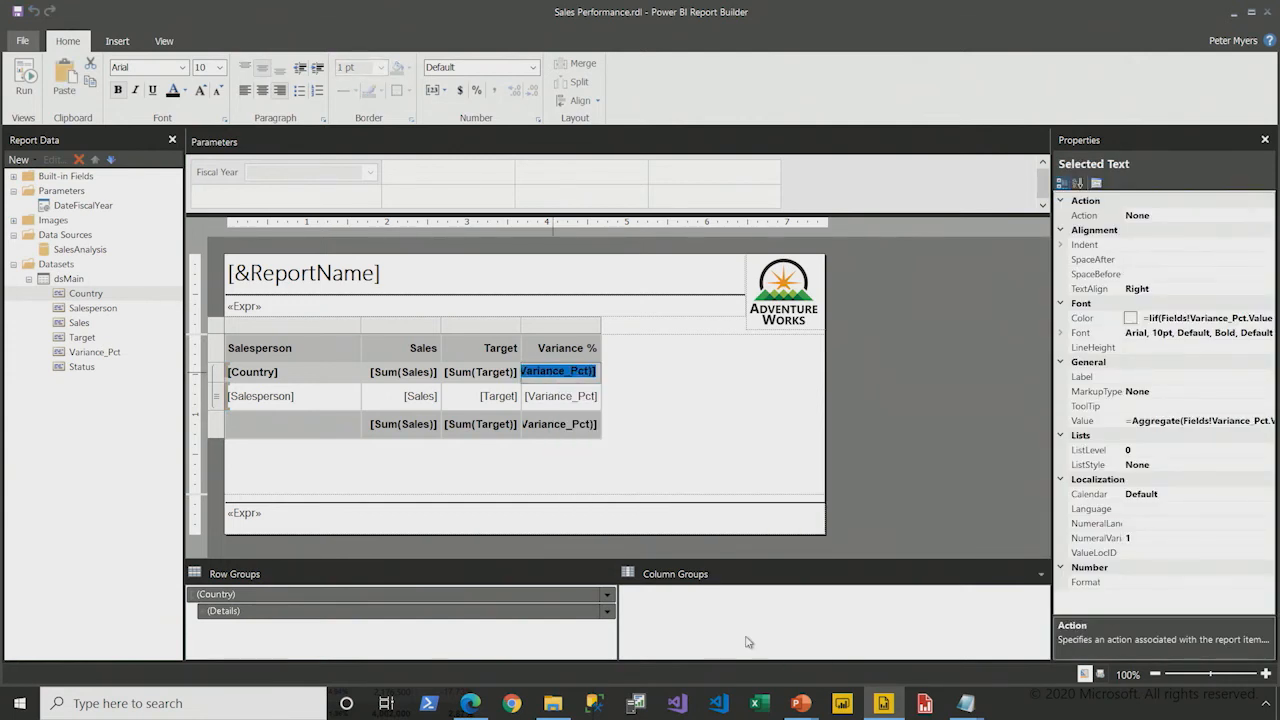
Step: Set the height of the Country group header row to 0.35 in
click(343, 380)
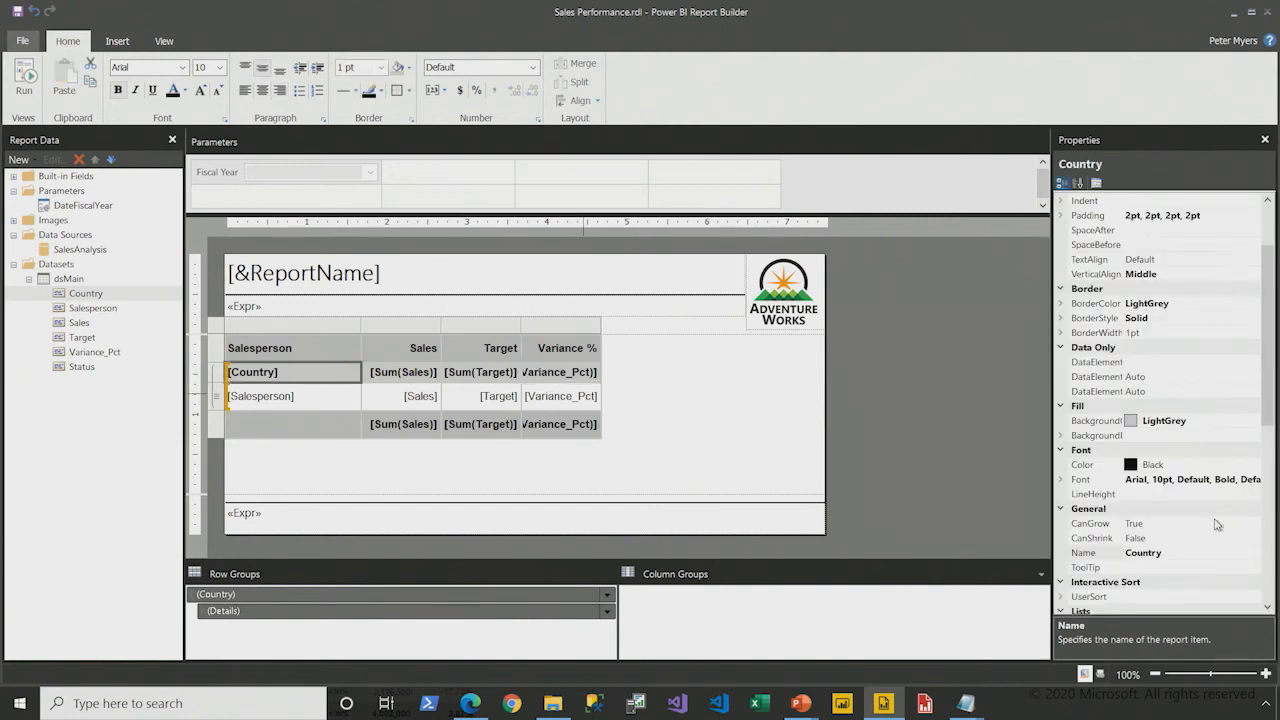
scroll(1160, 400, down, 8)
click(1061, 538)
click(1117, 565)
text(0.35)
key(Return)
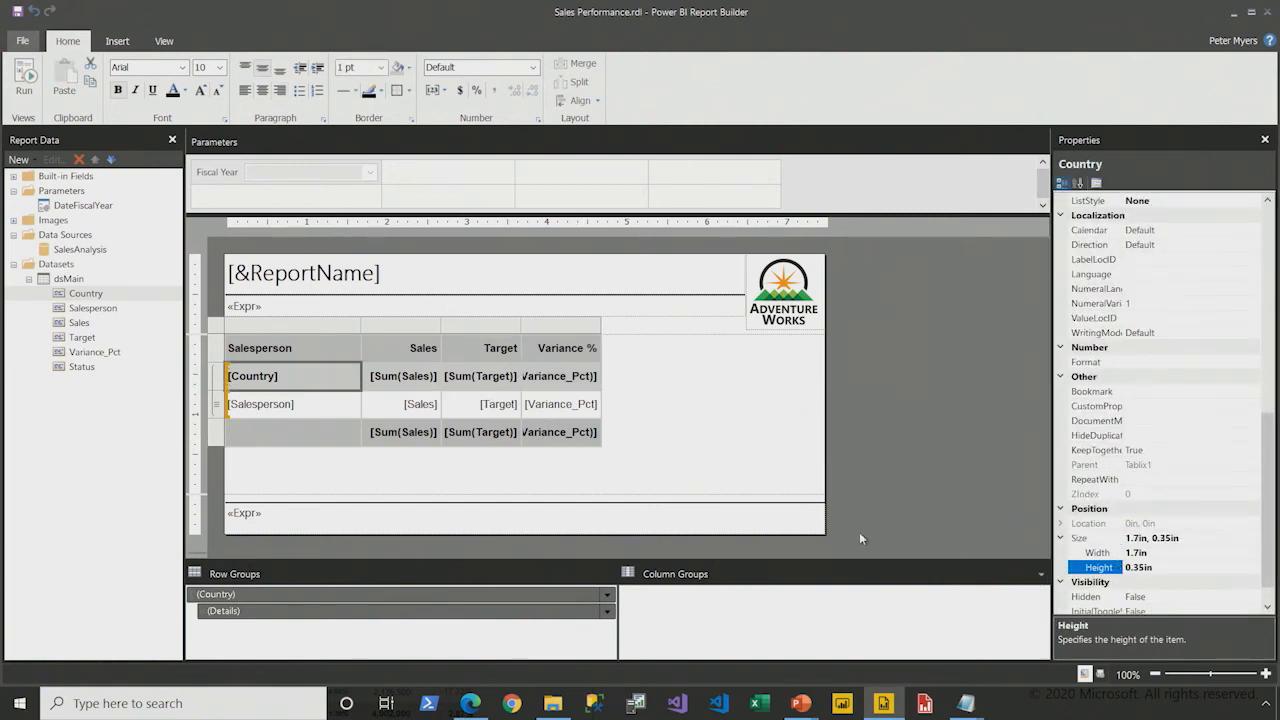
Step: Preview the report to check the country subtotals down to the grand total row, and return to the design view
click(27, 85)
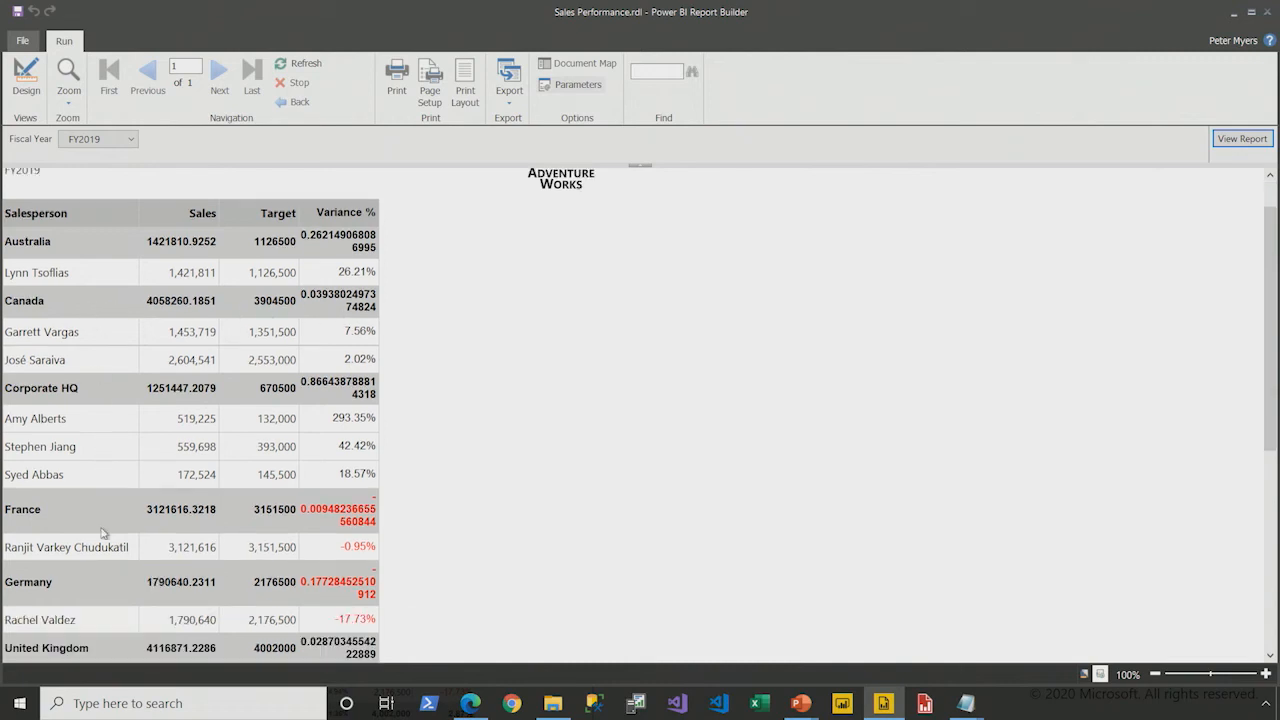
scroll(100, 533, down, 5)
scroll(100, 533, down, 3)
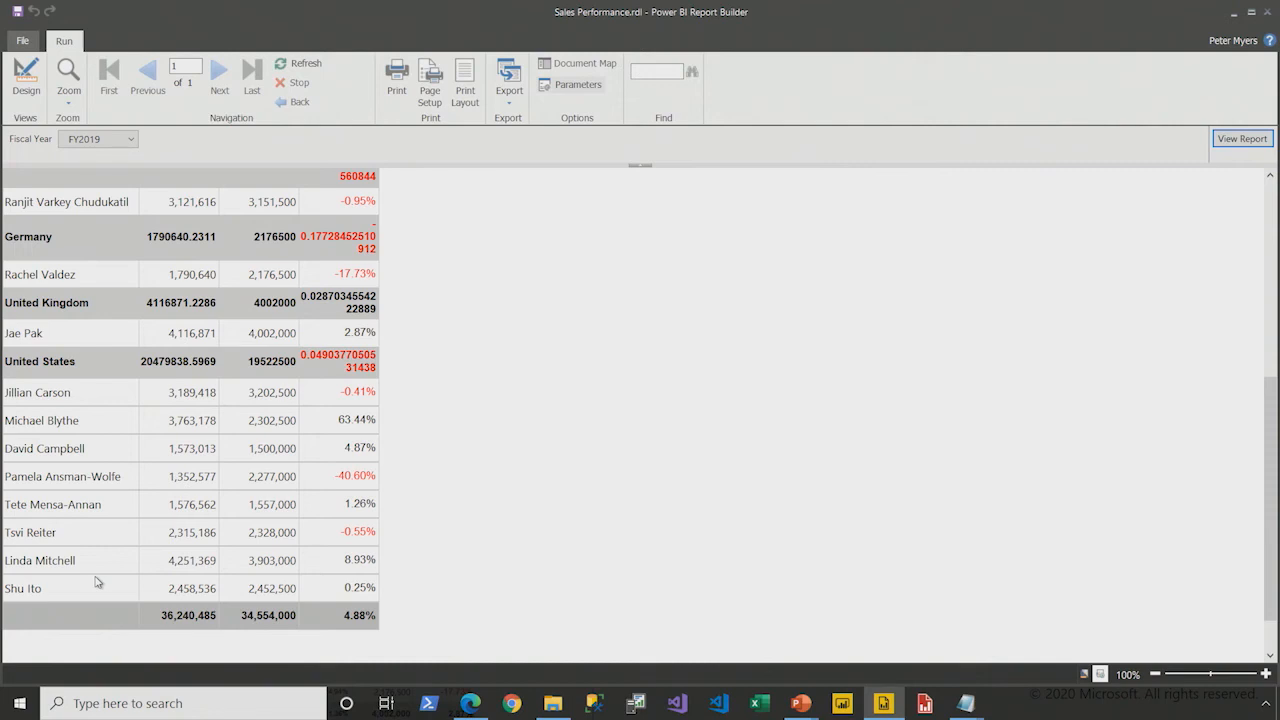
click(26, 78)
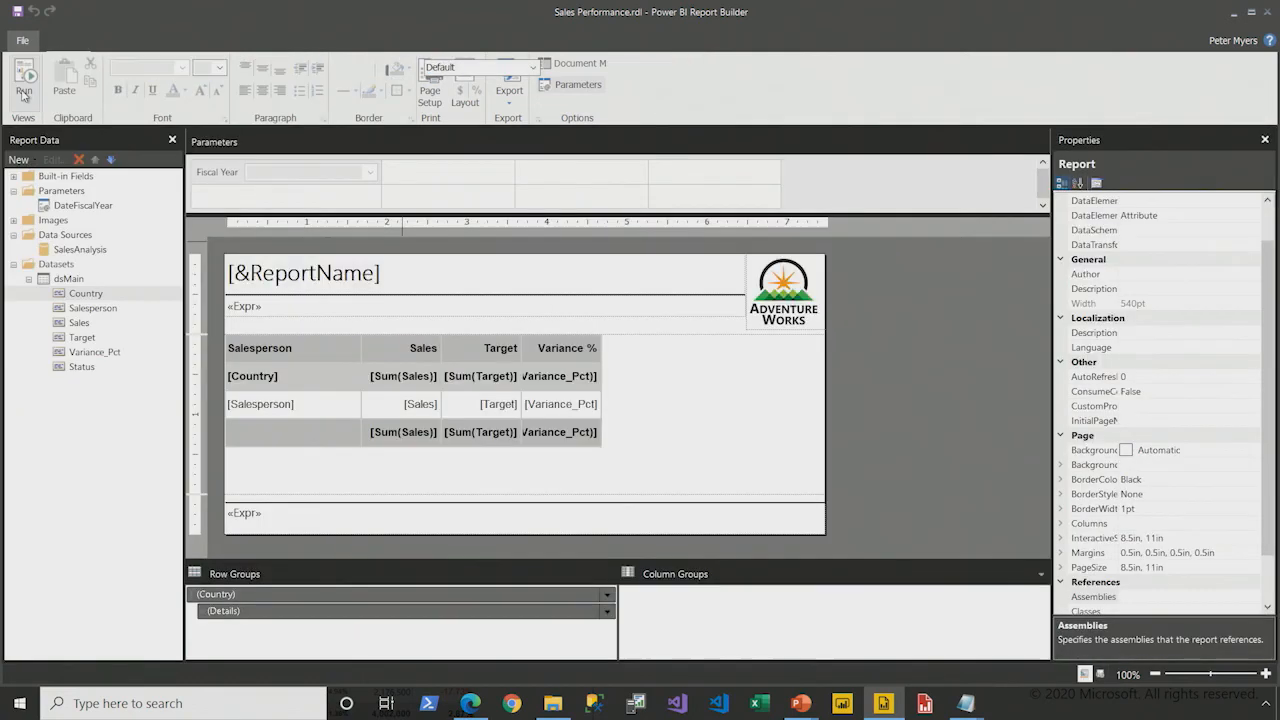
Step: Set the number format of the Sales and Target subtotals in the Country group header row to N0
drag(395, 382, 474, 387)
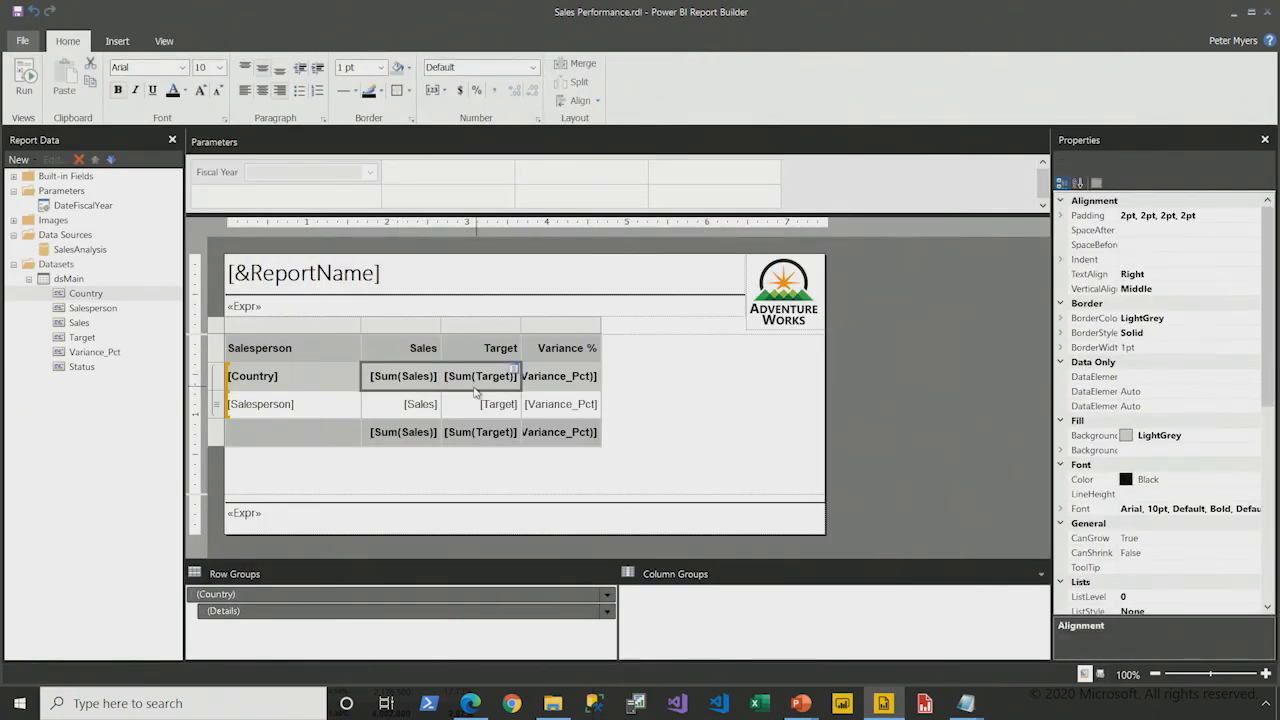
scroll(1126, 563, down, 4)
scroll(1128, 568, down, 1)
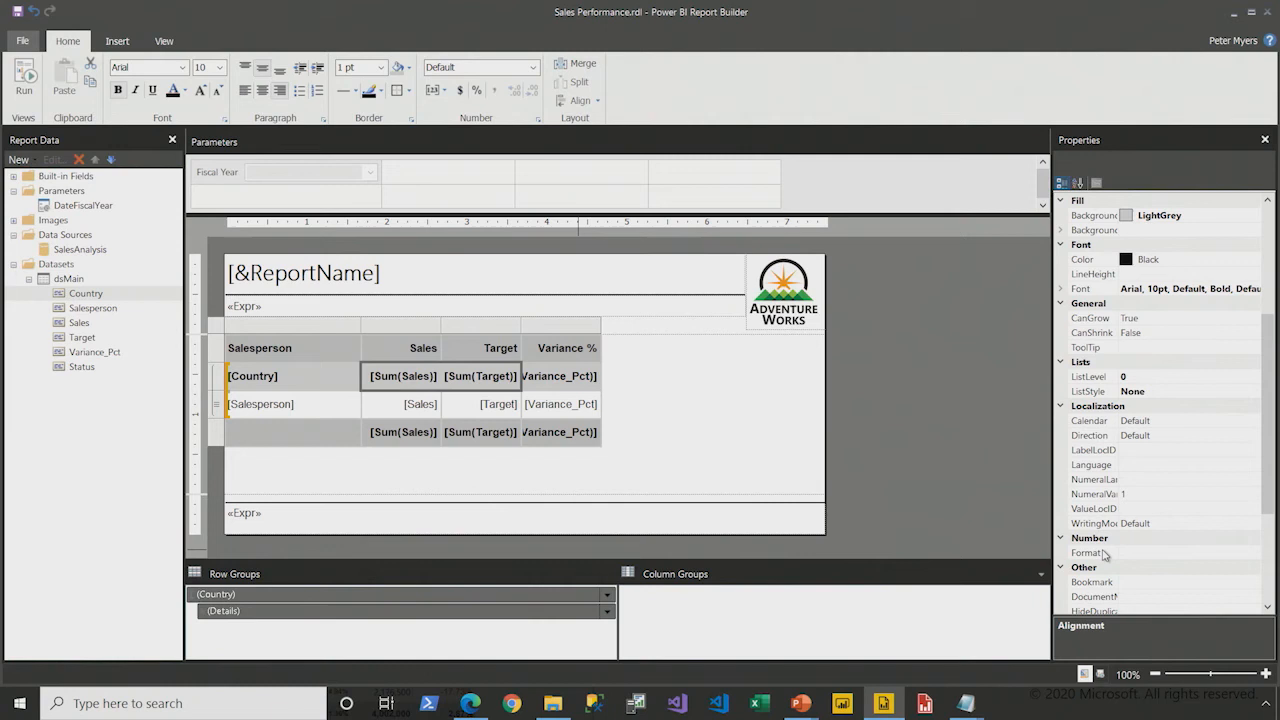
click(1078, 553)
text(N0)
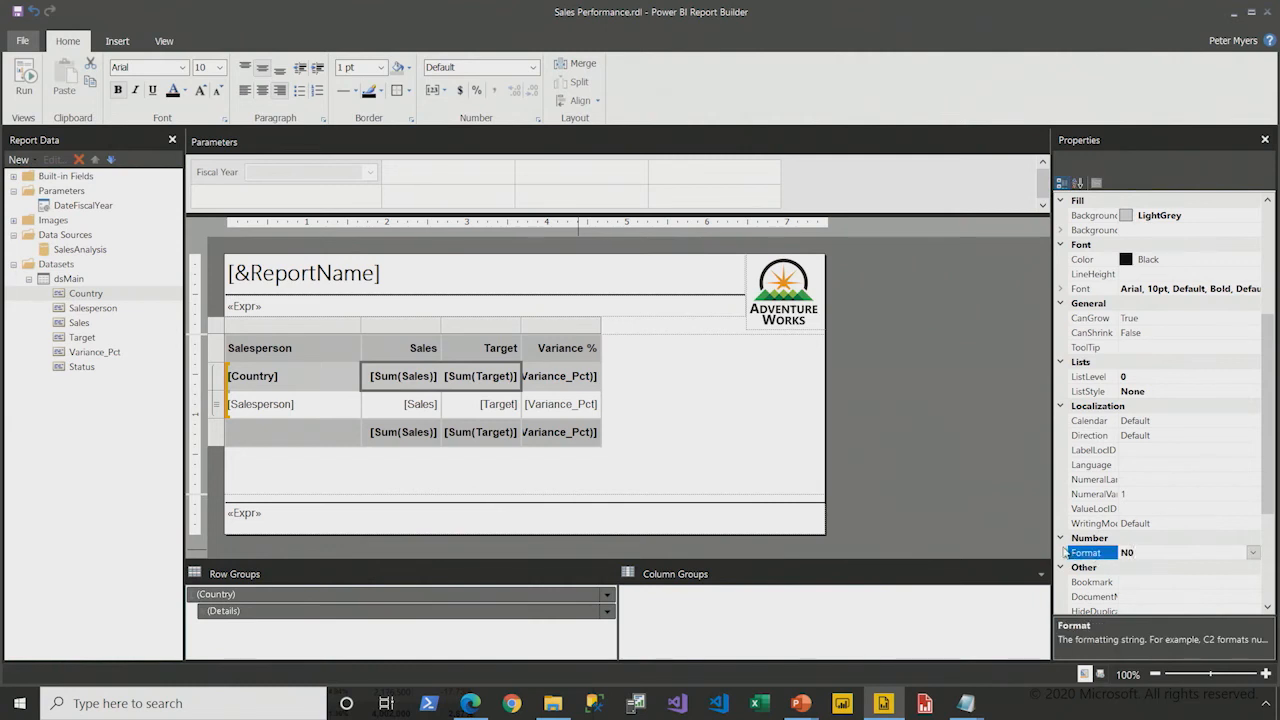
key(Return)
Step: Set the number format of the variance subtotal in the Country group header row to P2
click(592, 372)
scroll(1100, 520, down, 5)
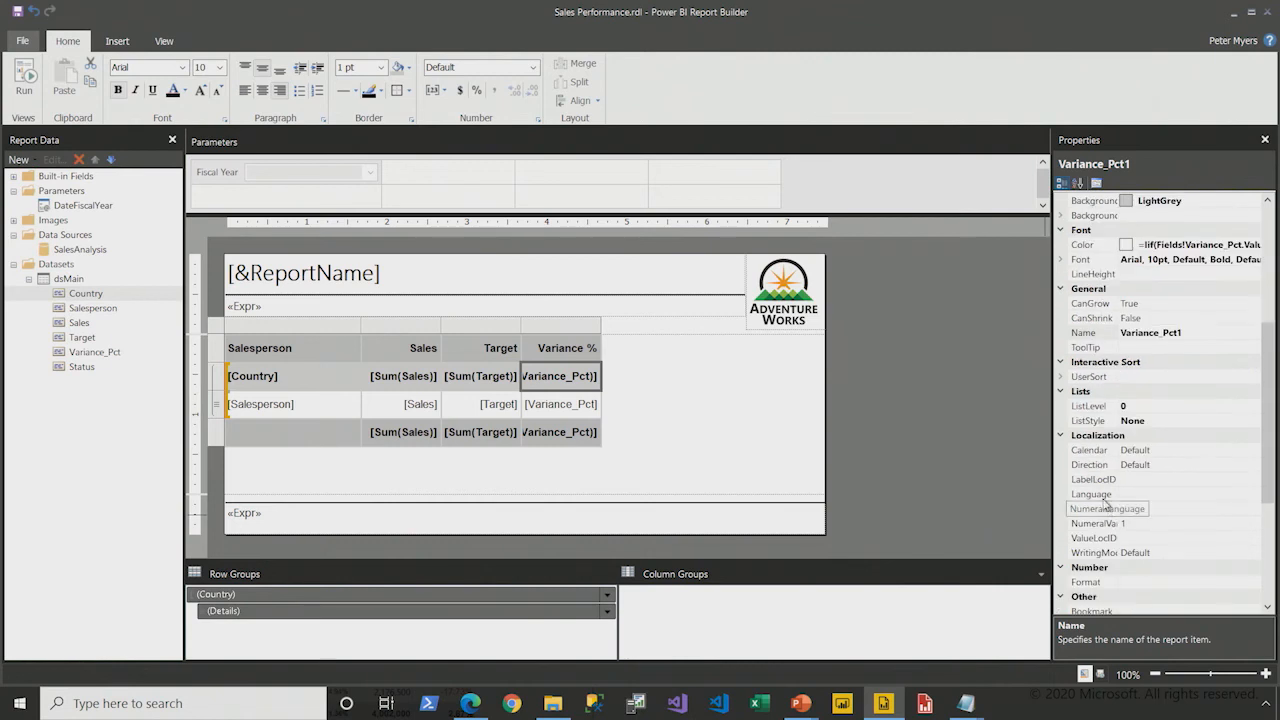
click(1090, 581)
text(P2)
key(Return)
Step: Indent the Salesperson detail cell by setting its left padding to 8 pt
click(314, 414)
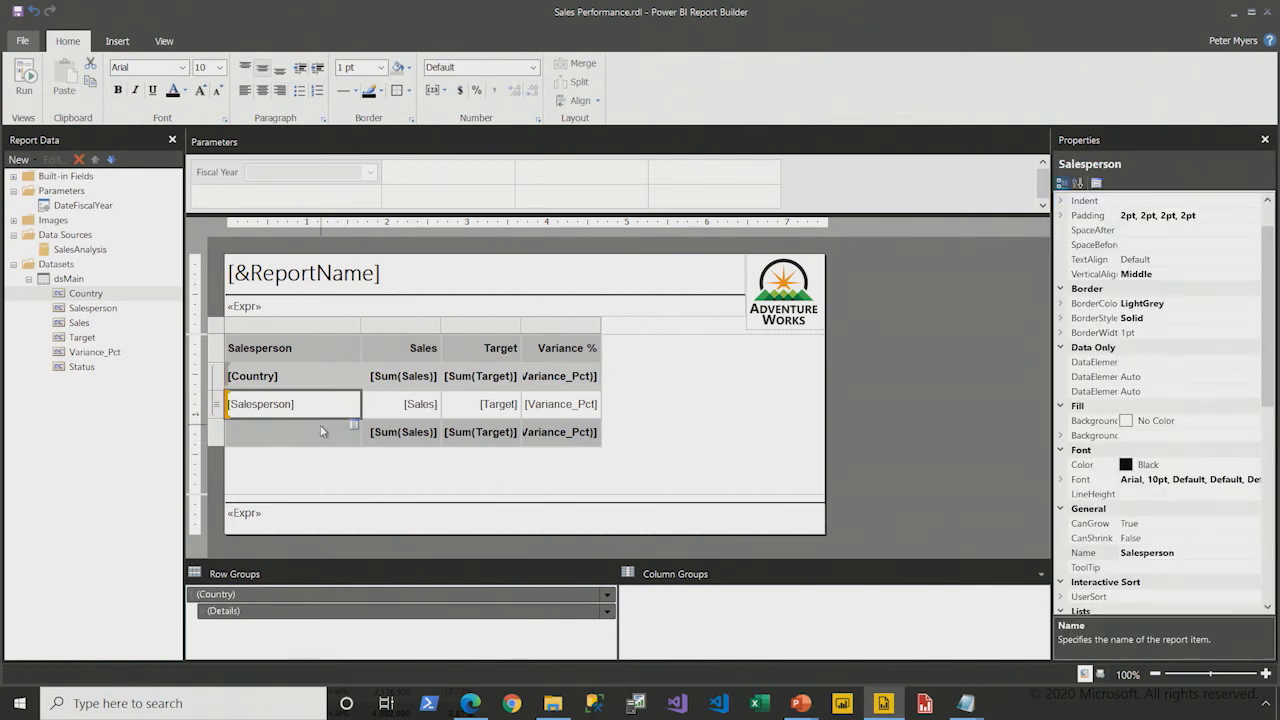
scroll(1205, 215, up, 2)
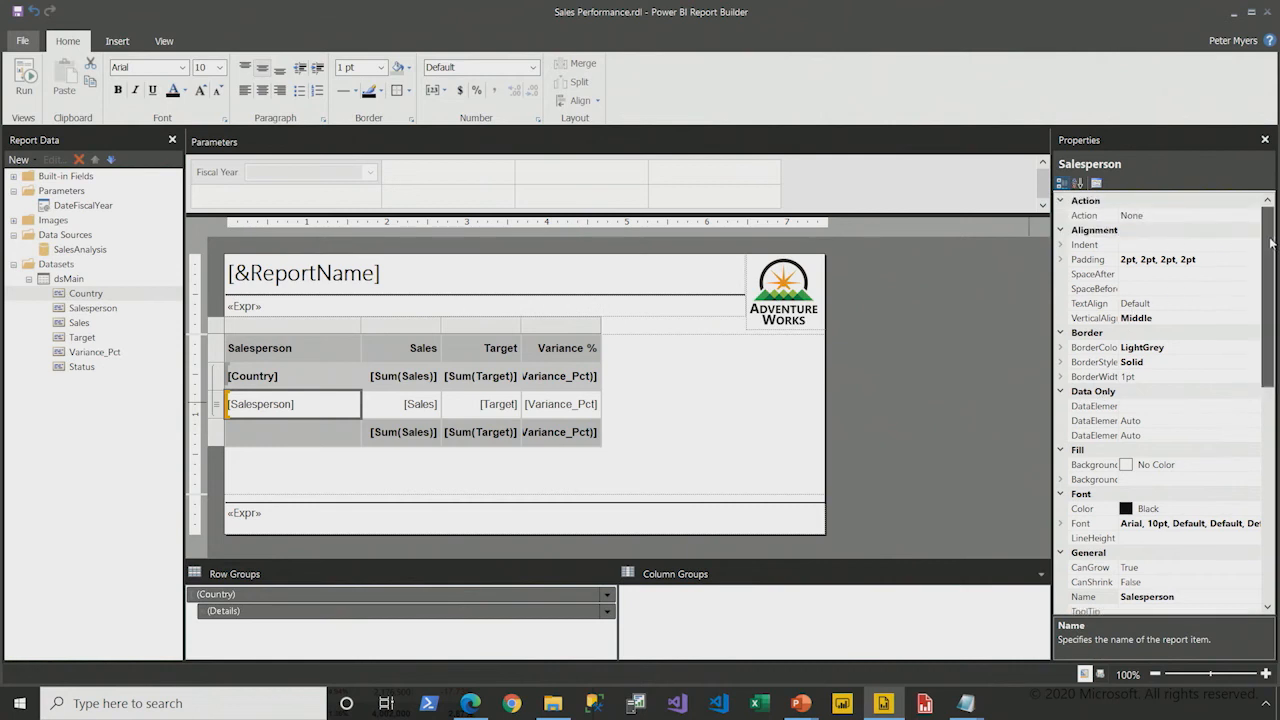
click(1061, 260)
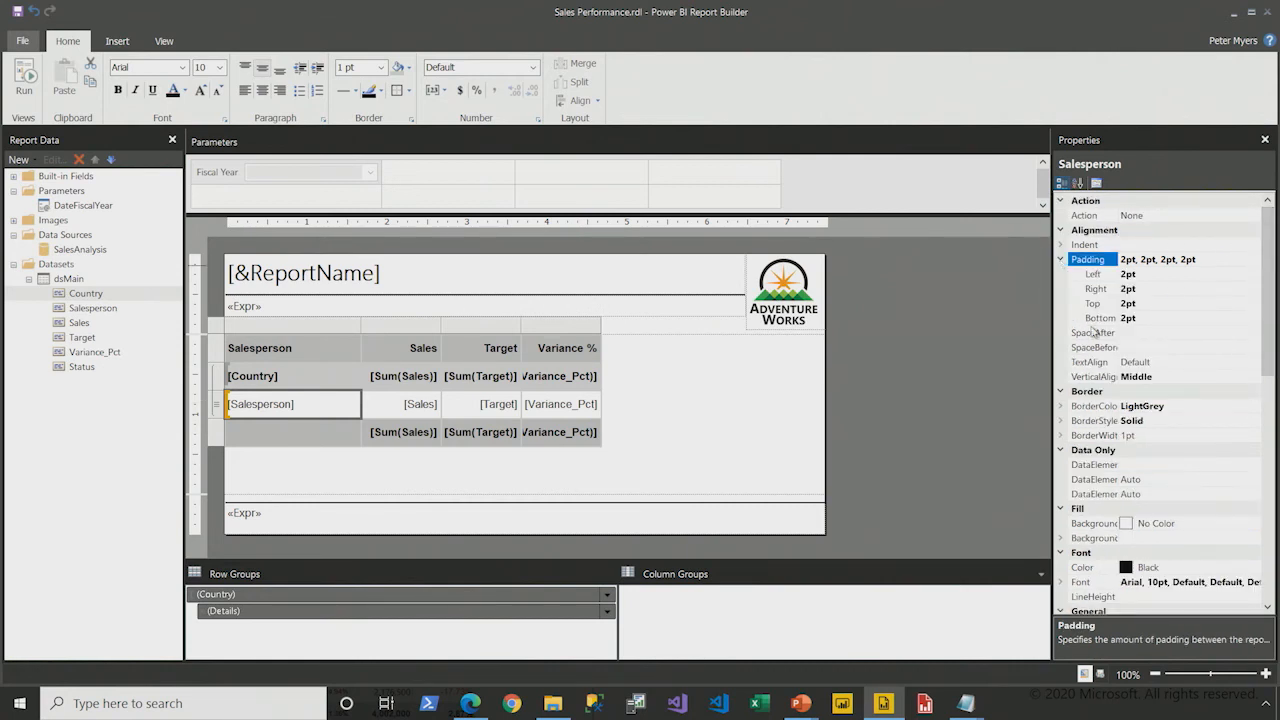
click(1094, 275)
text(8)
key(Return)
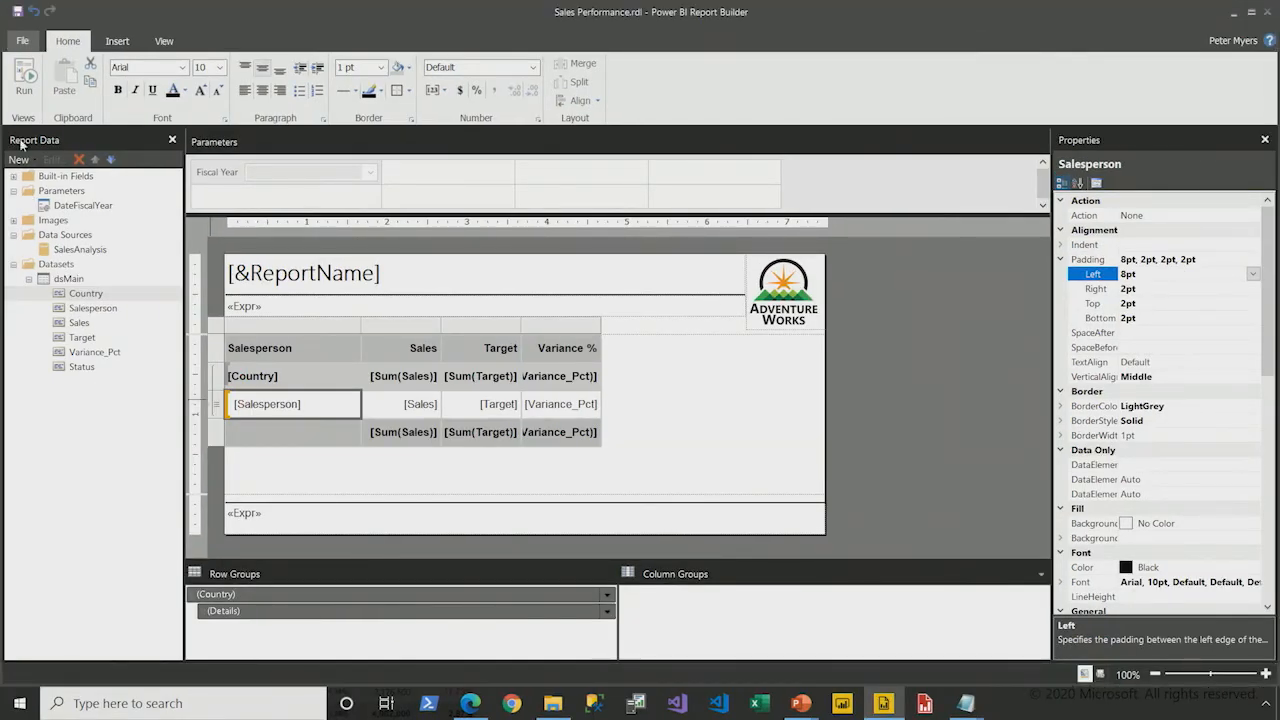
Step: Preview the report to check the formatted country subtotals and indented salespeople, and return to the design view
click(24, 80)
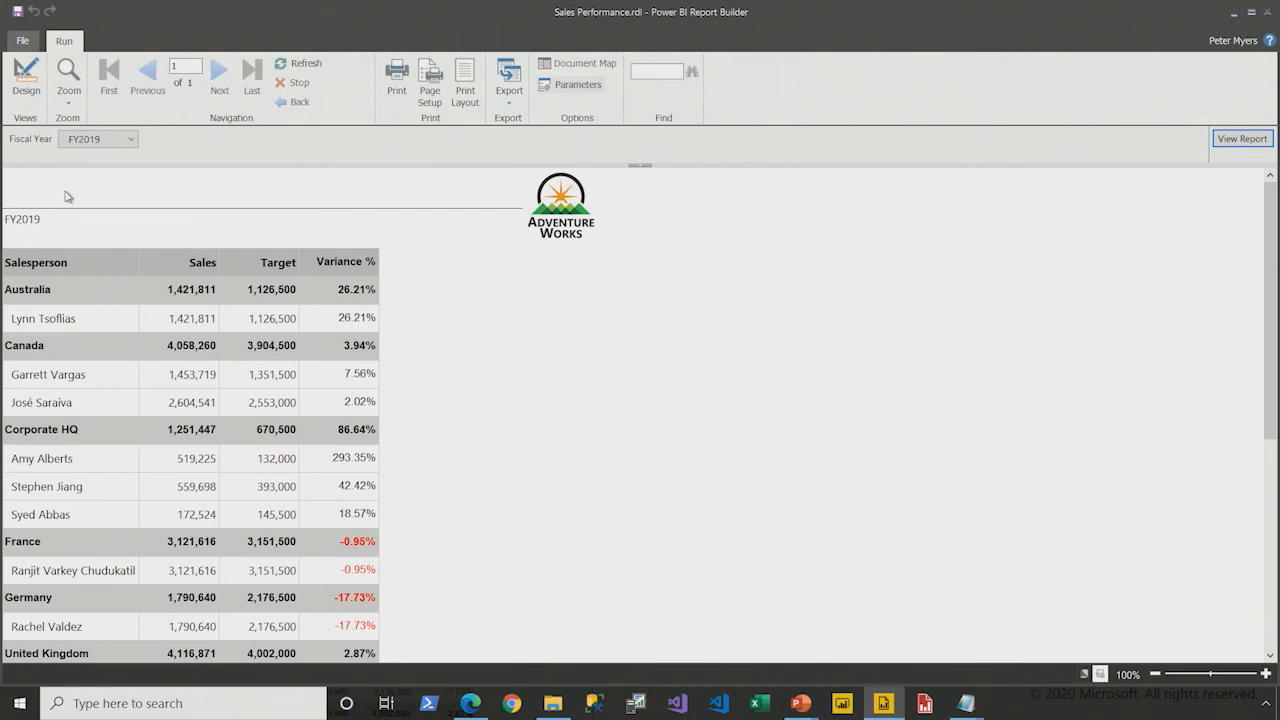
scroll(160, 345, down, 2)
scroll(161, 352, down, 2)
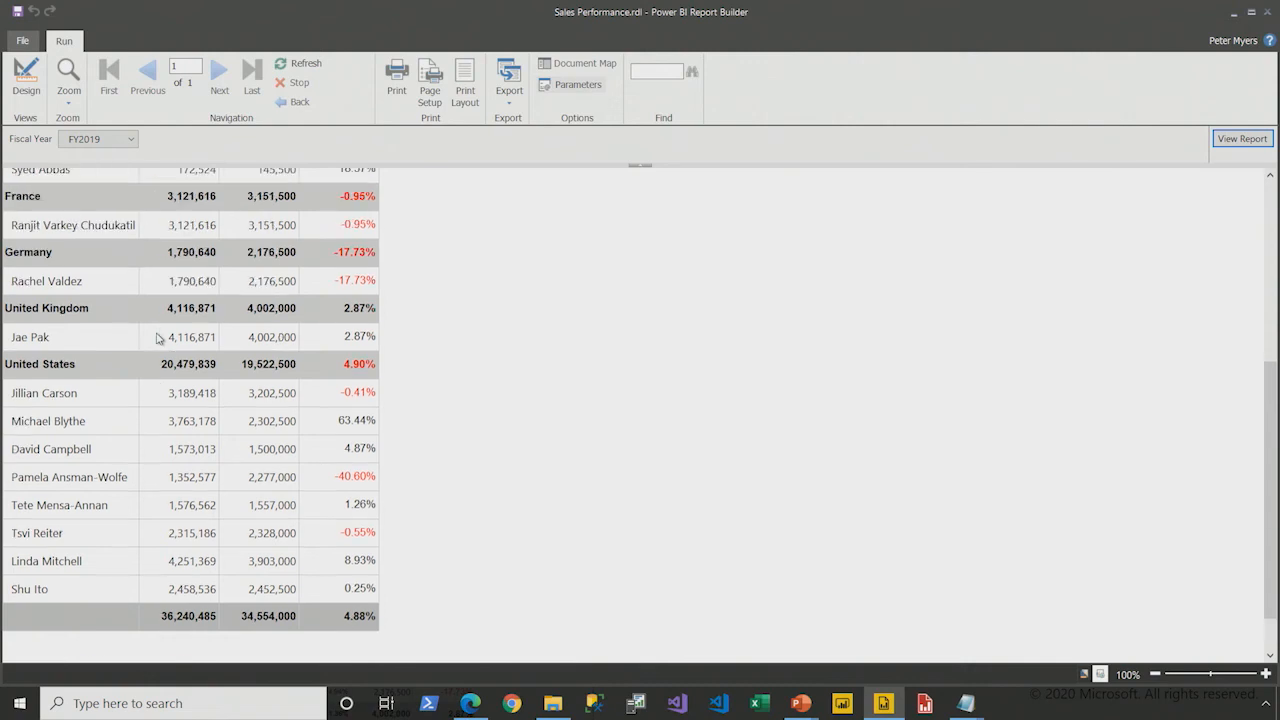
scroll(157, 338, up, 4)
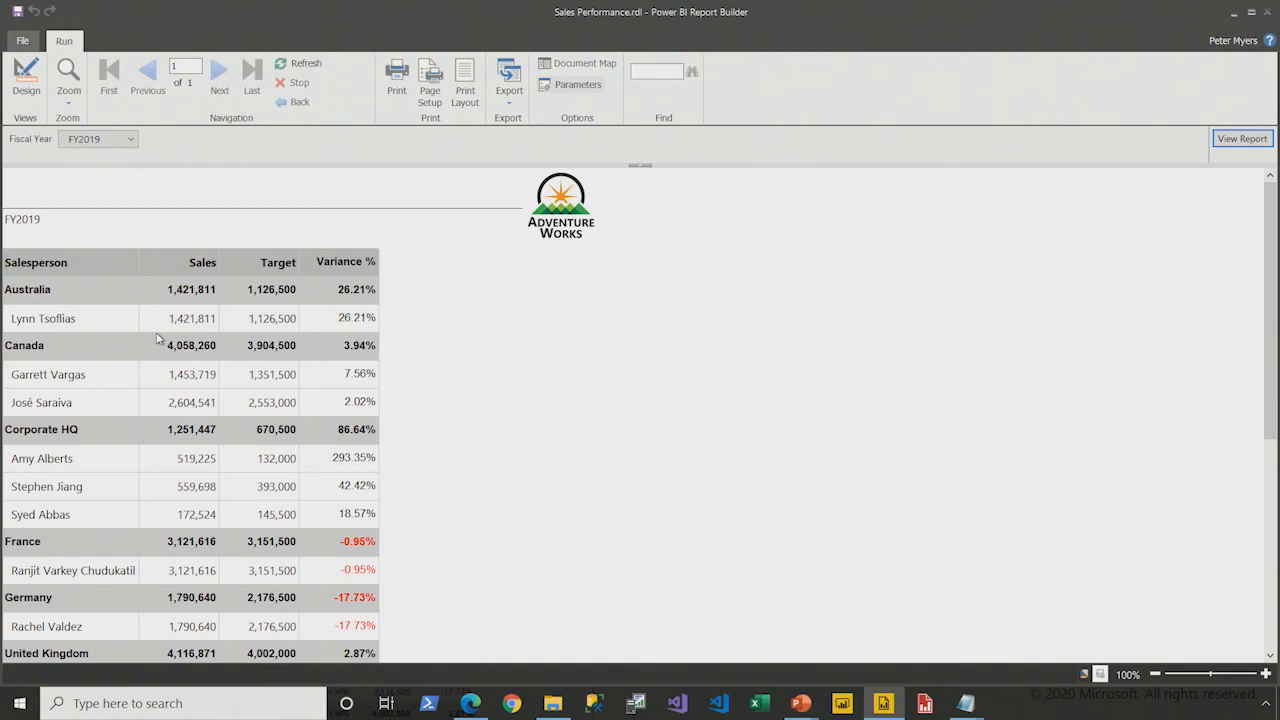
click(26, 80)
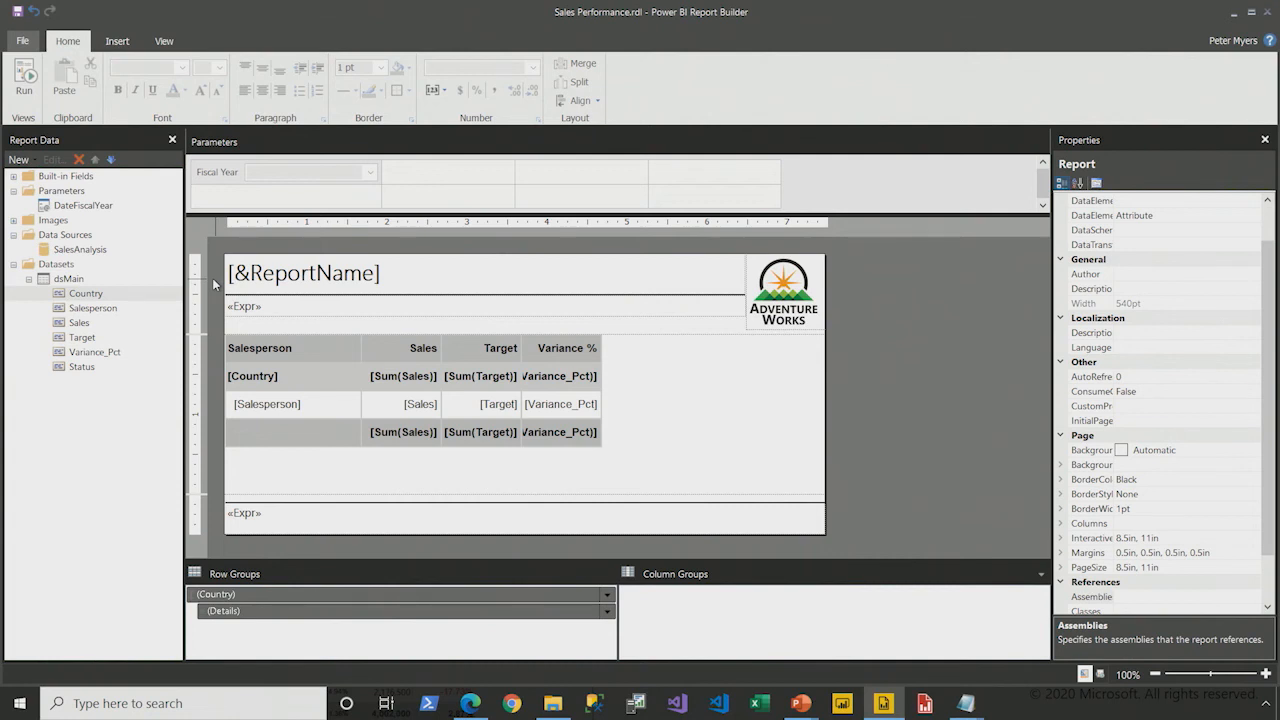
Step: Insert a table column to the right of the Sales column and give it the header "Country %"
click(423, 343)
right_click(427, 332)
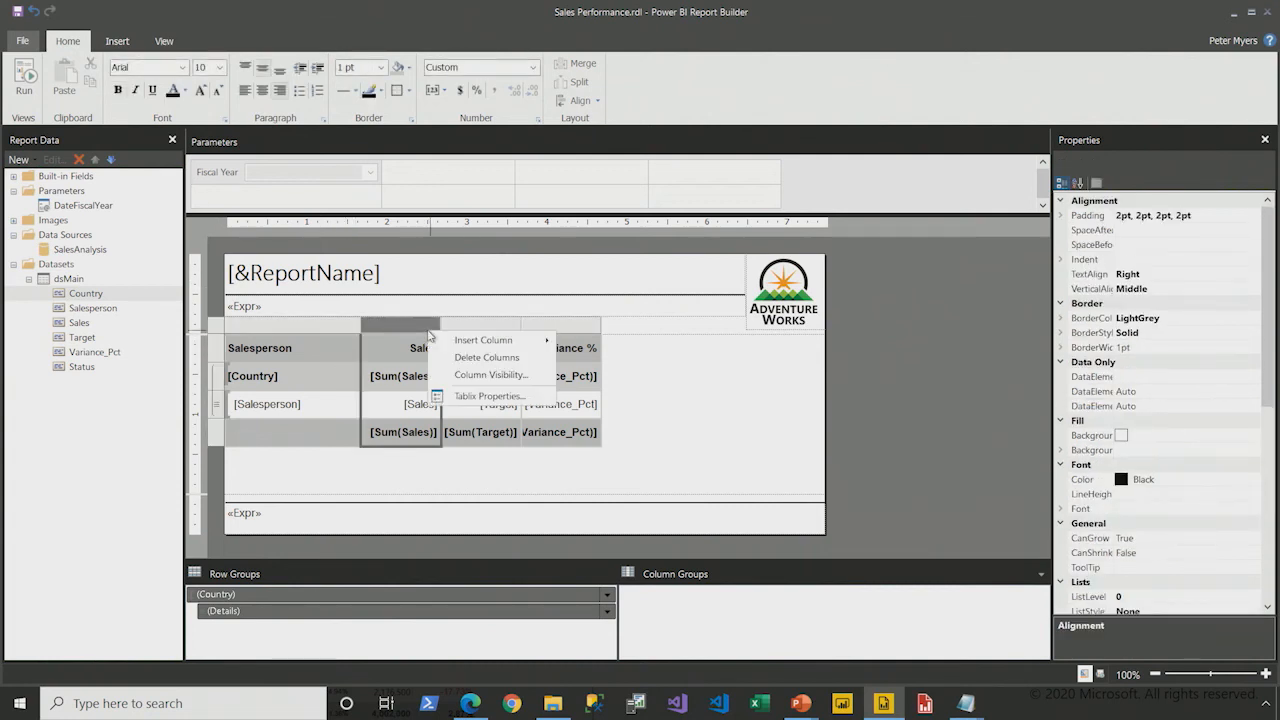
mouse_move(481, 346)
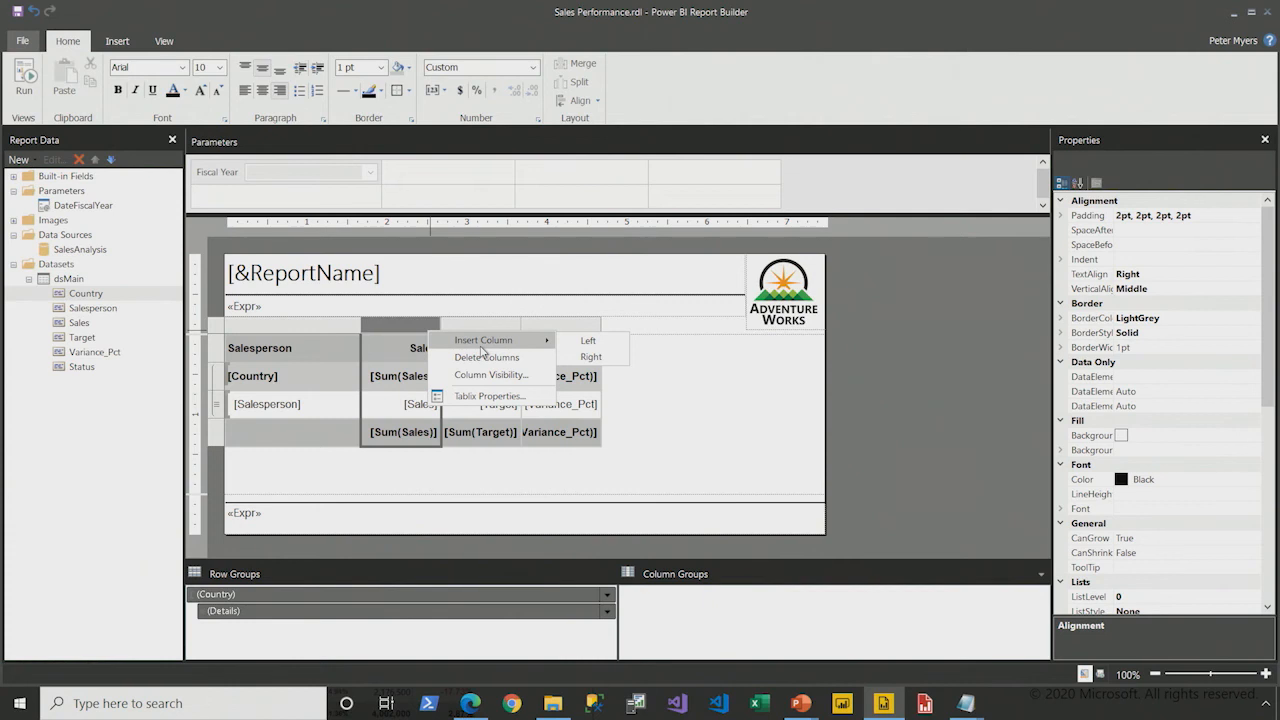
click(596, 364)
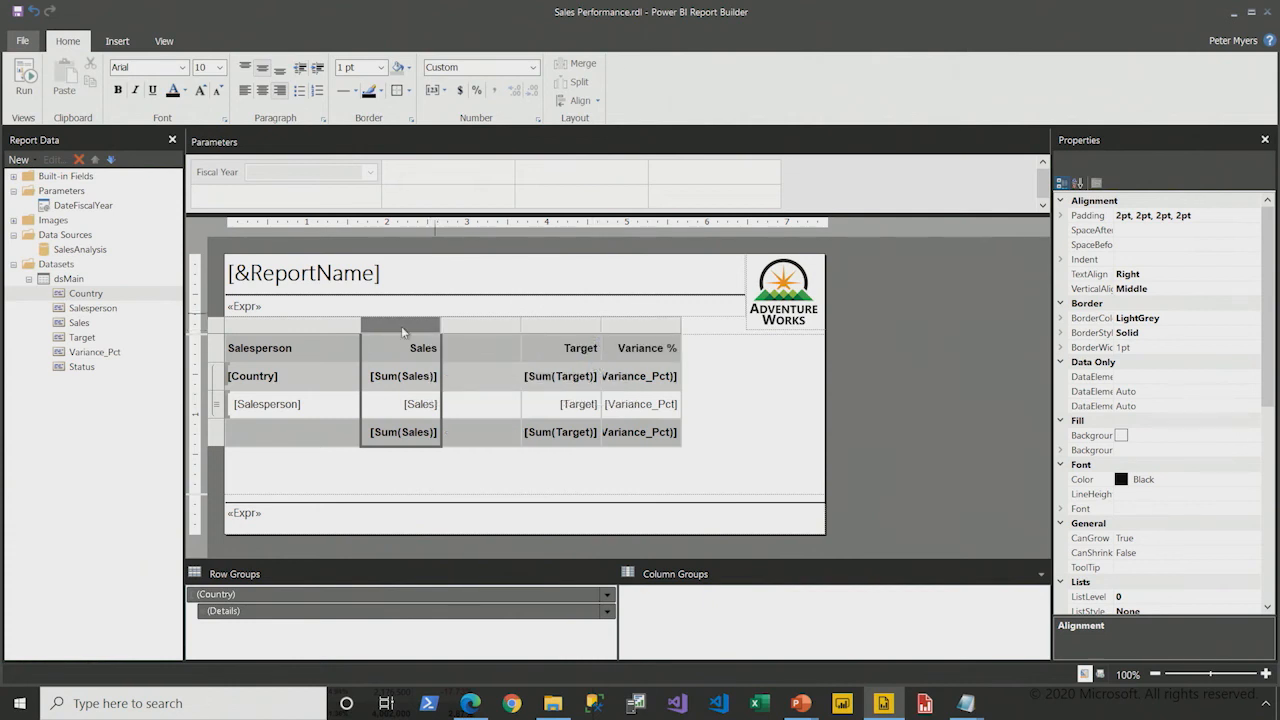
click(481, 358)
text(Count)
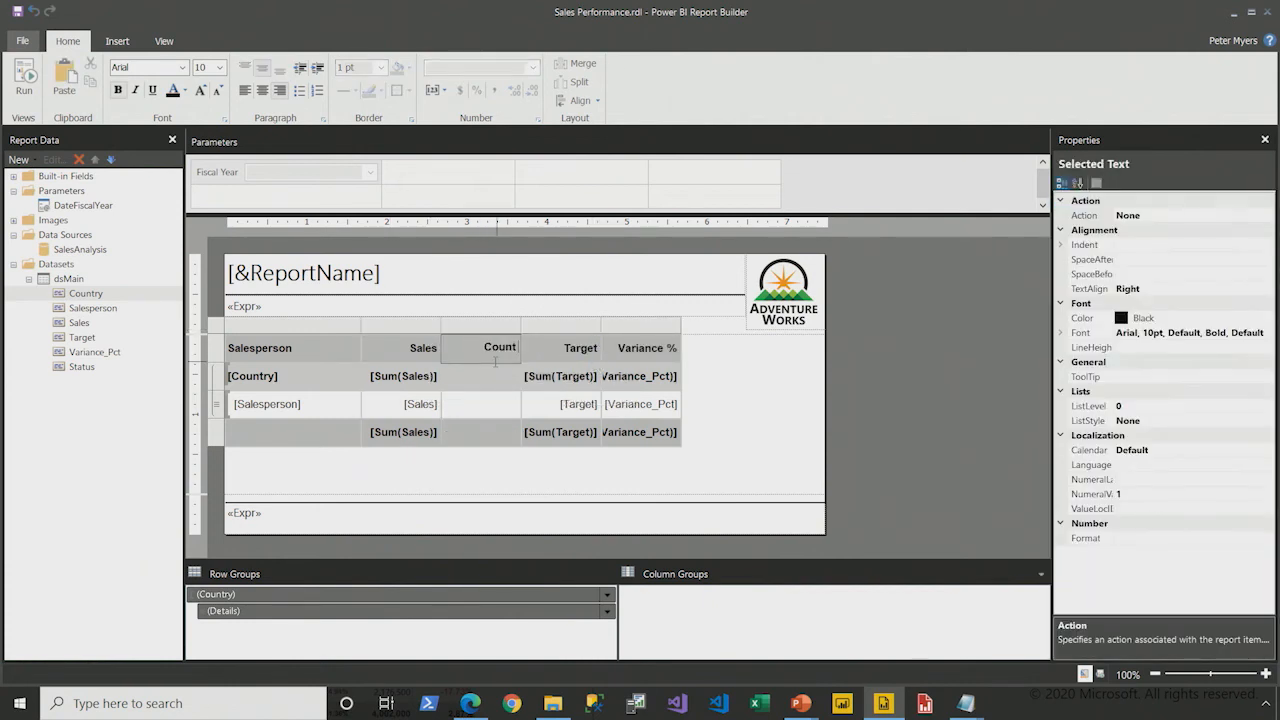
text(ry %)
Step: Set the font size of the whole Country % column to 8
click(484, 325)
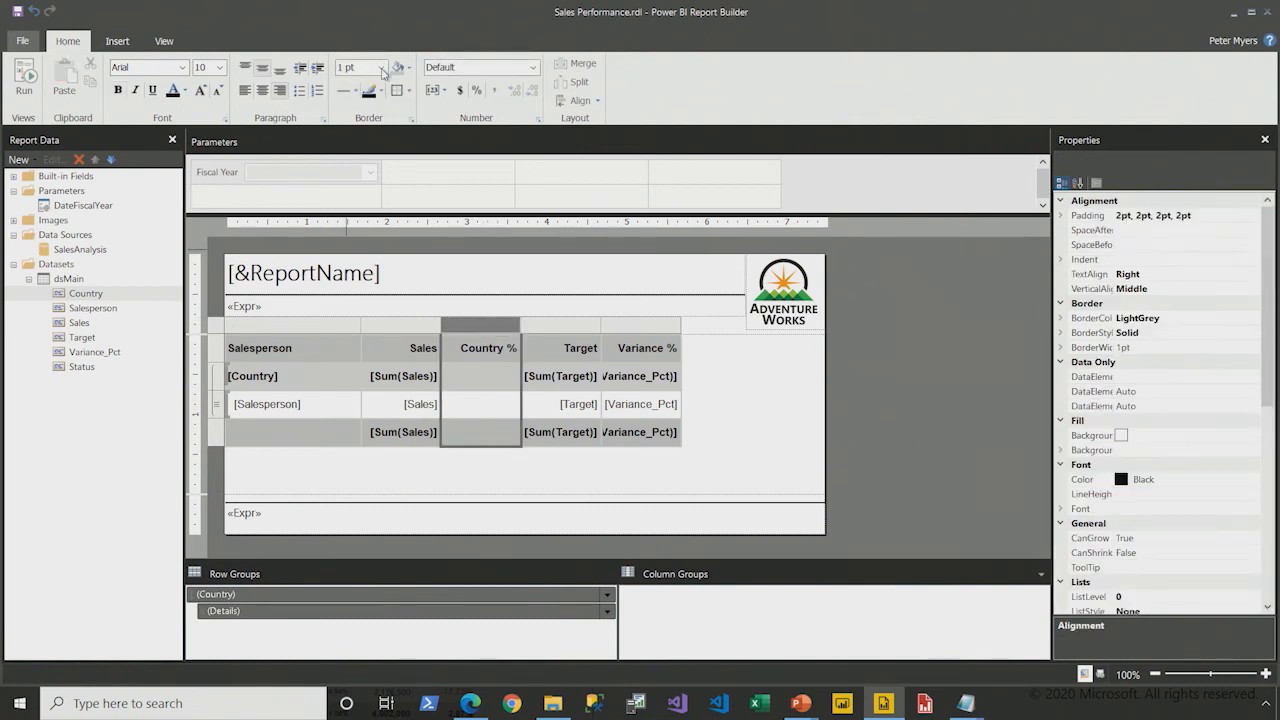
click(219, 68)
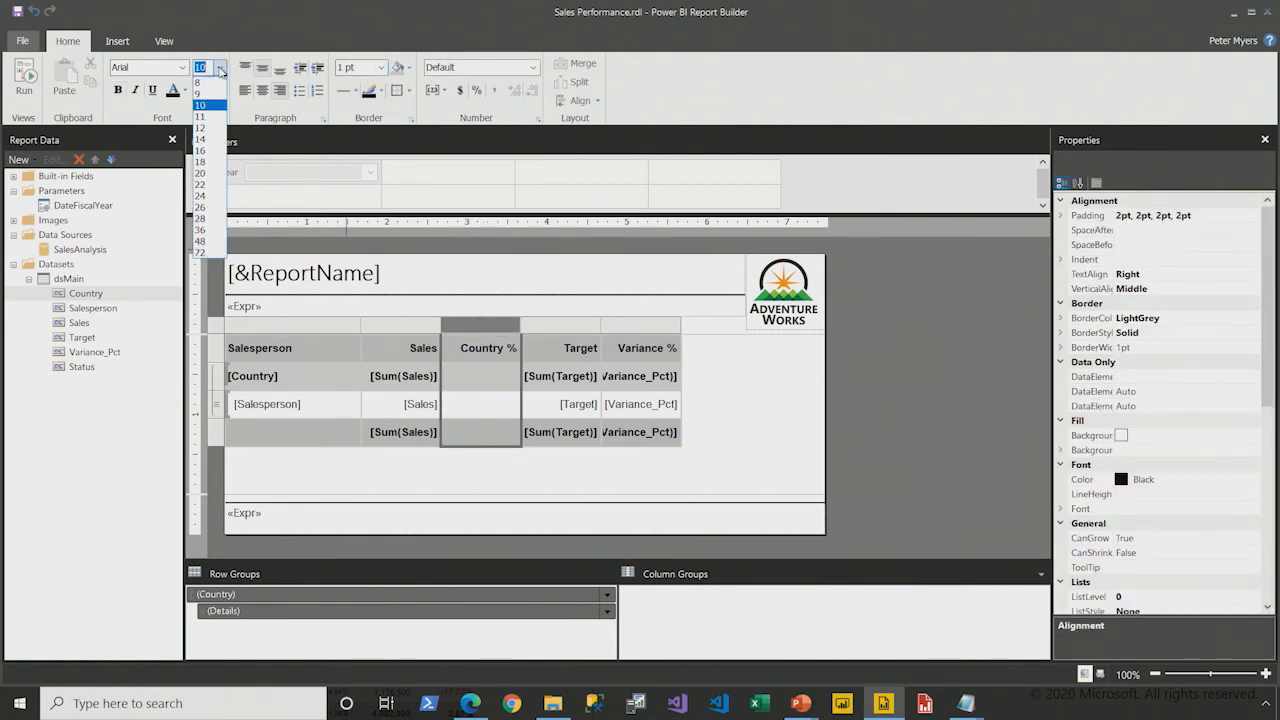
click(212, 82)
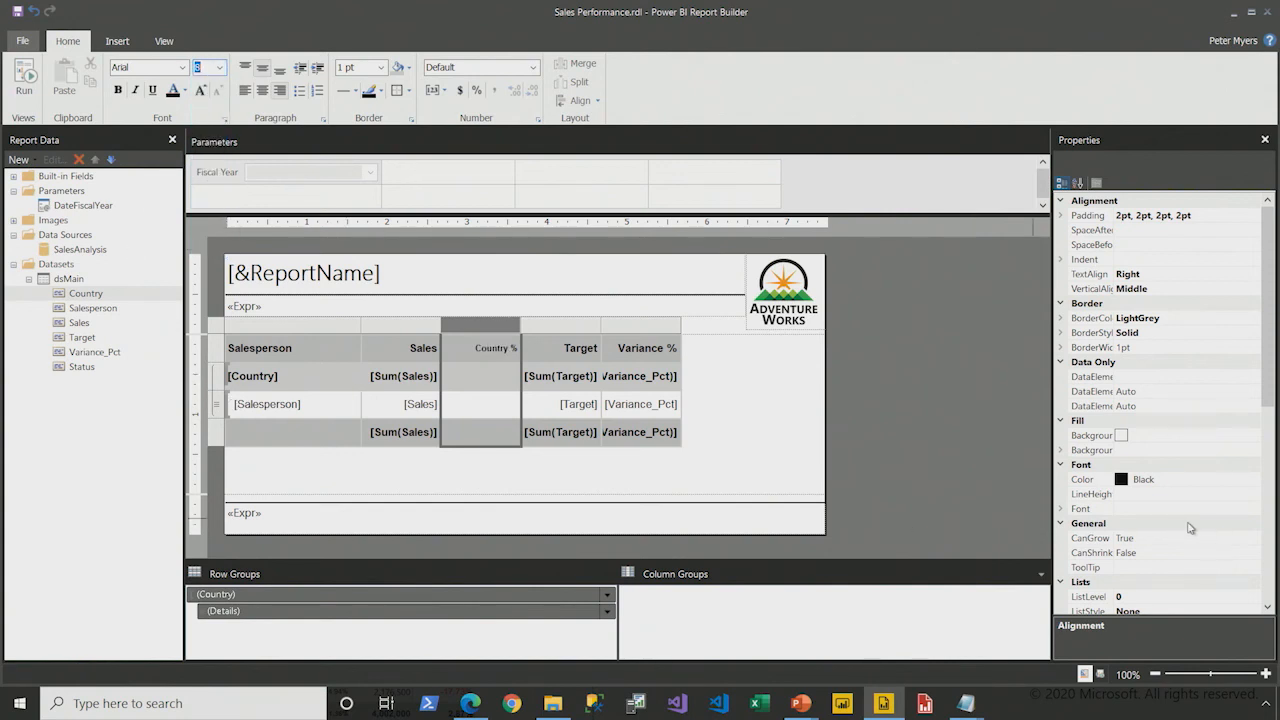
scroll(1188, 527, down, 8)
scroll(1110, 558, down, 1)
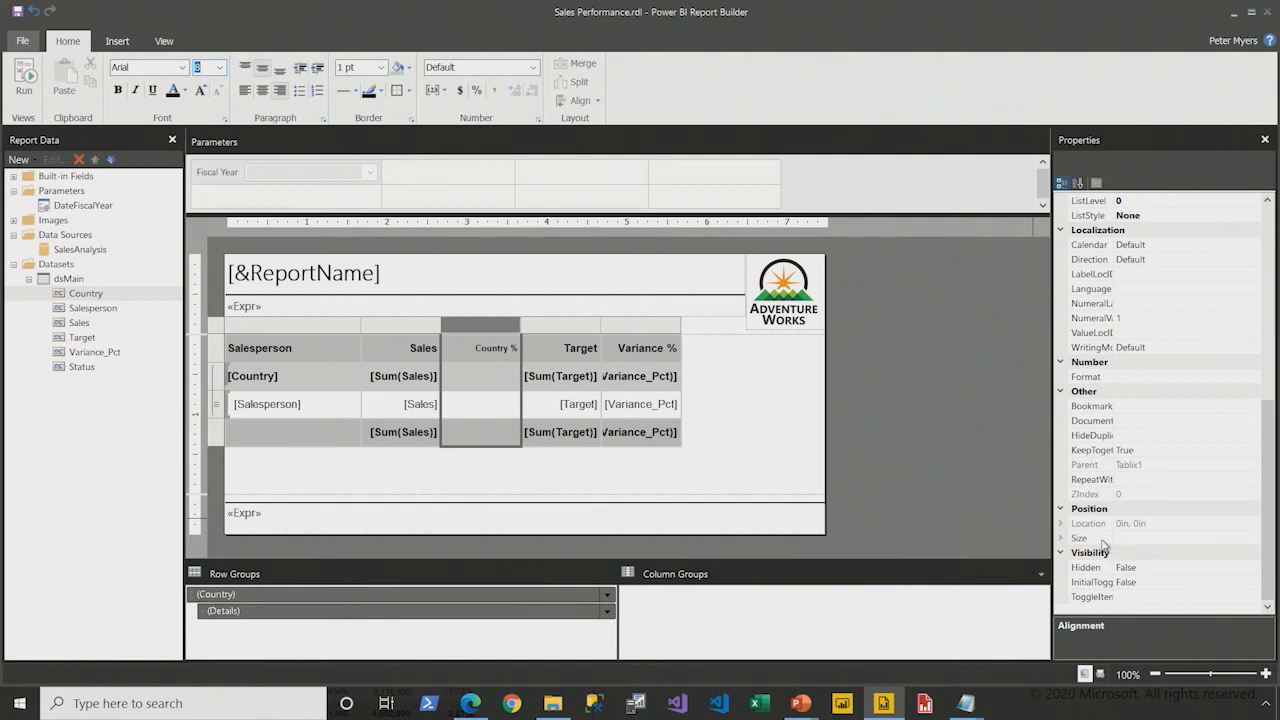
click(1068, 539)
click(511, 396)
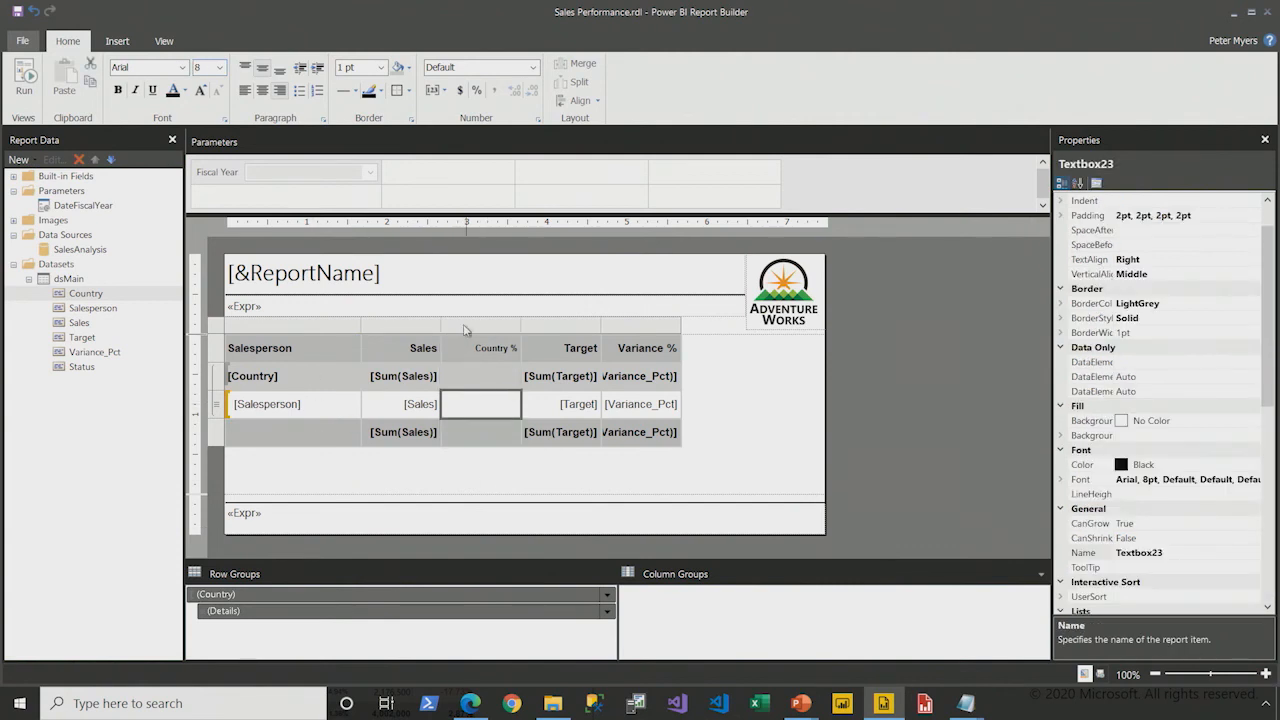
scroll(1140, 470, down, 5)
scroll(1137, 490, down, 3)
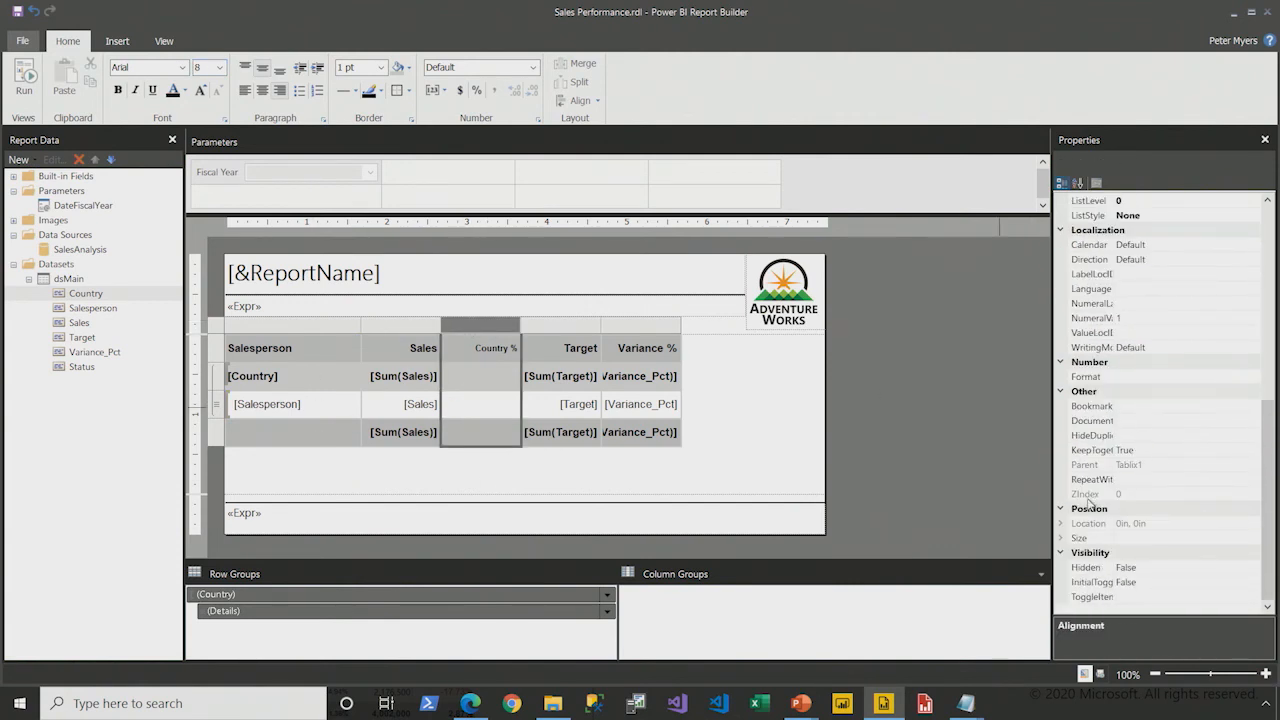
click(1062, 540)
Step: Set the width of the Country % column to 0.7 in through its header cell
click(462, 354)
scroll(1180, 480, down, 9)
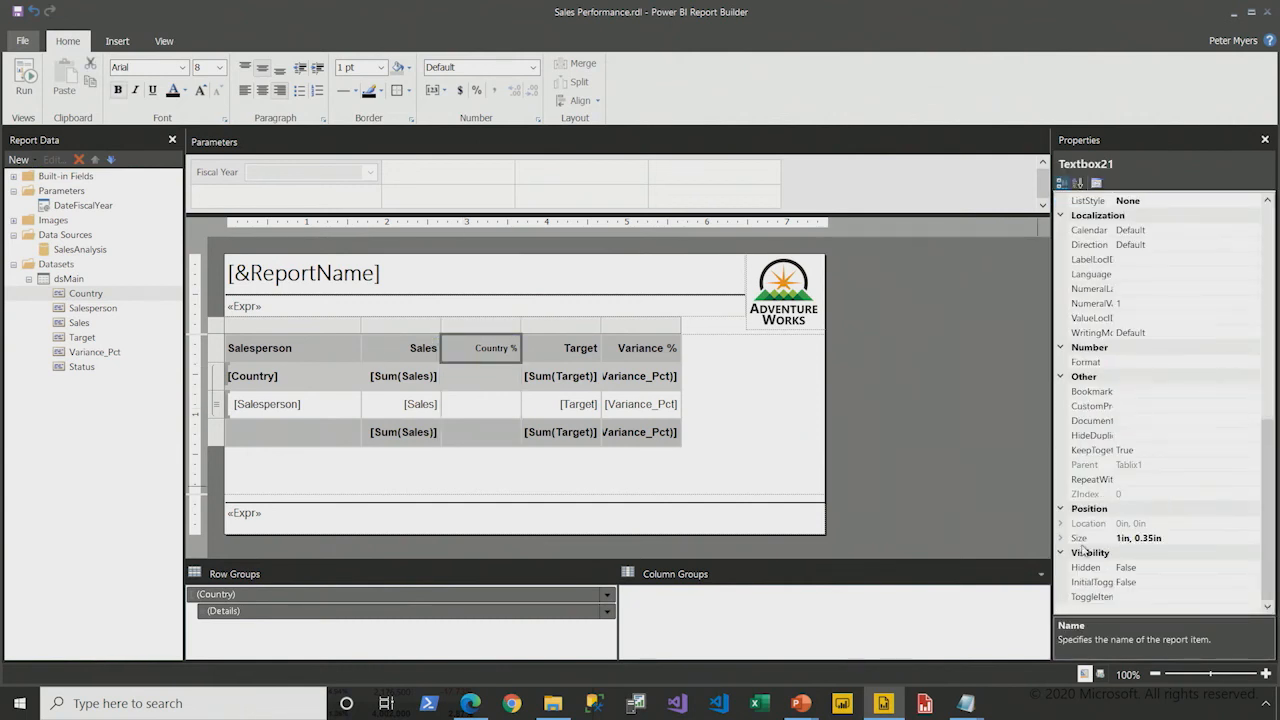
click(1062, 540)
click(1125, 552)
text(0.7)
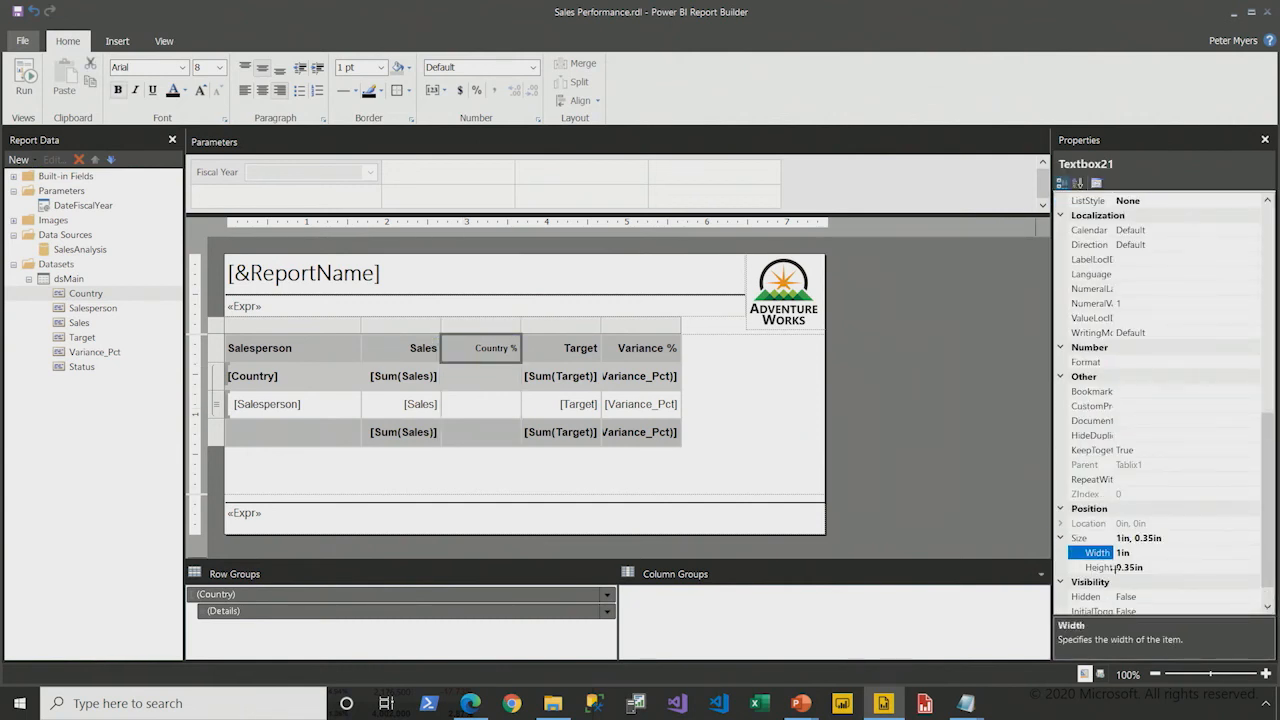
key(Return)
Step: Give the Country % detail cell the expression =Fields!Sales.Value / Sum(Fields!Sales.Value, "Country")
click(474, 410)
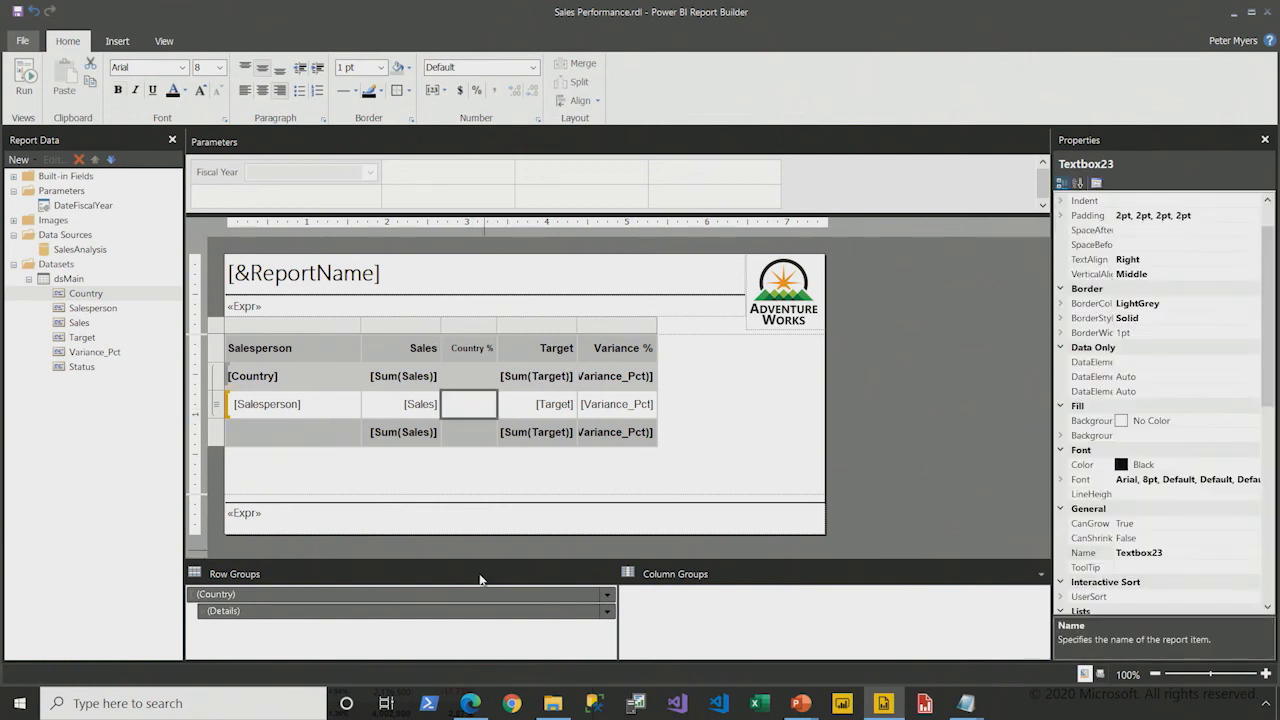
right_click(450, 418)
click(480, 488)
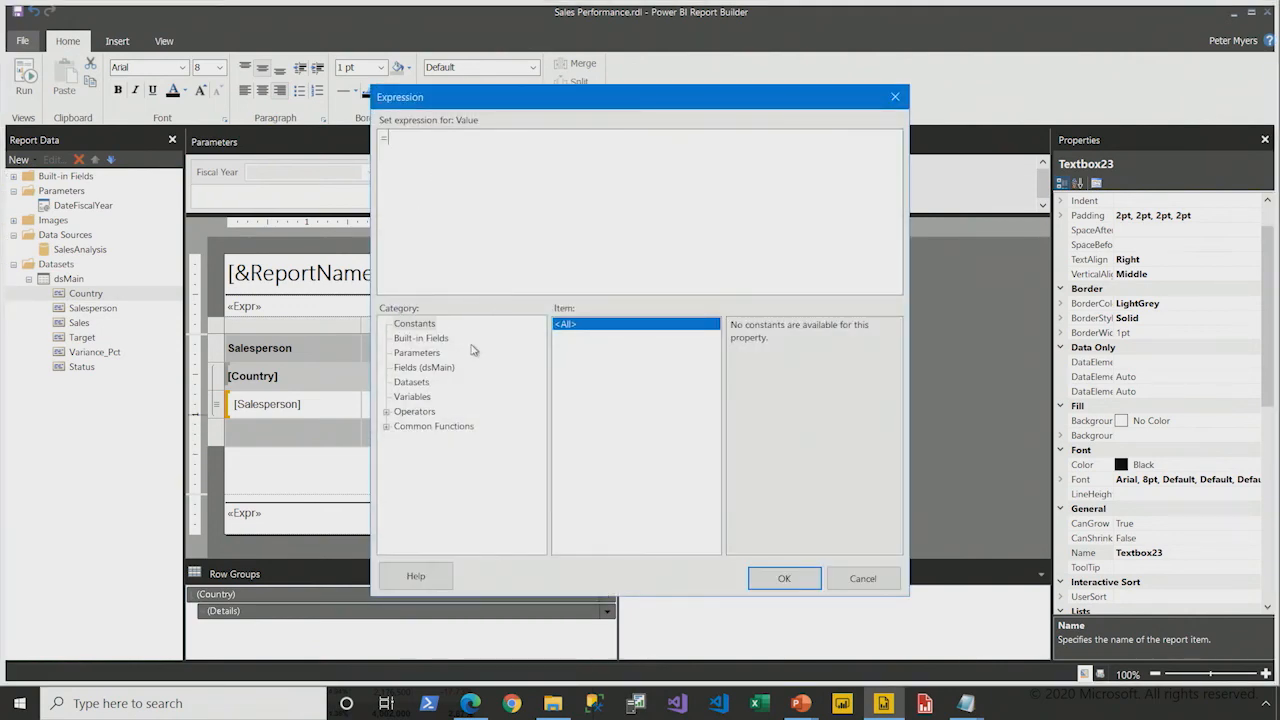
click(449, 368)
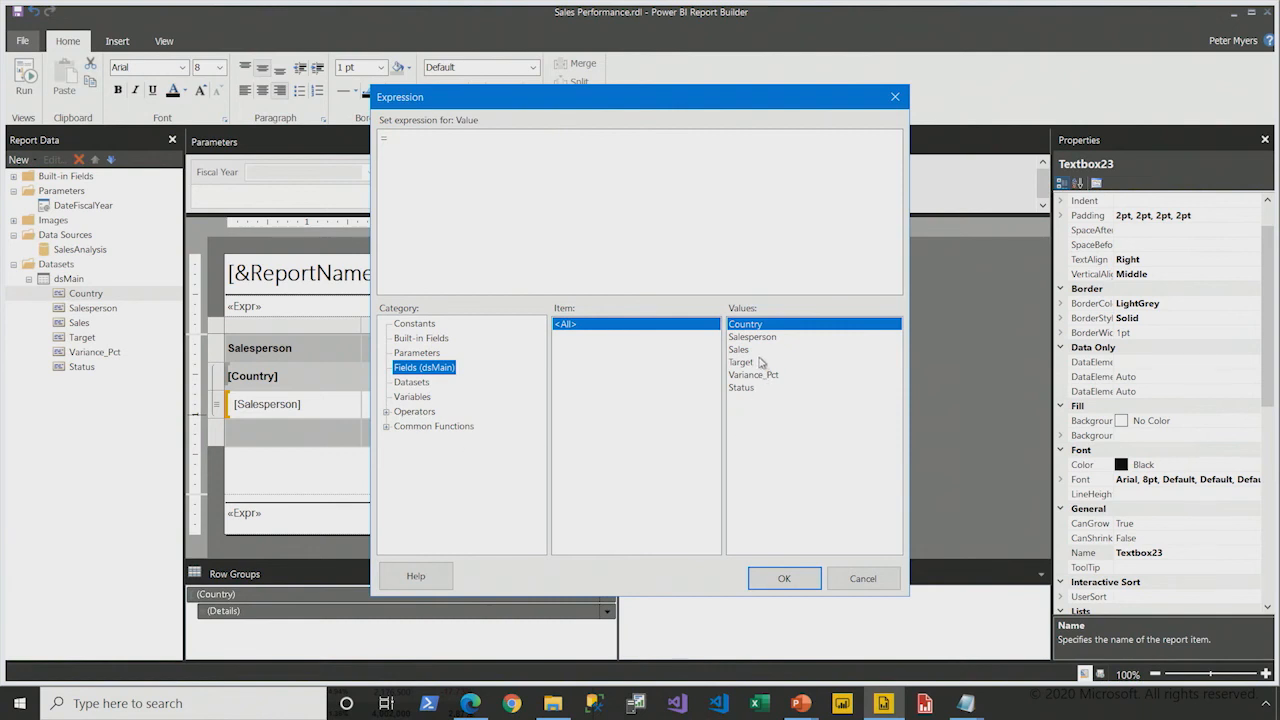
double_click(740, 350)
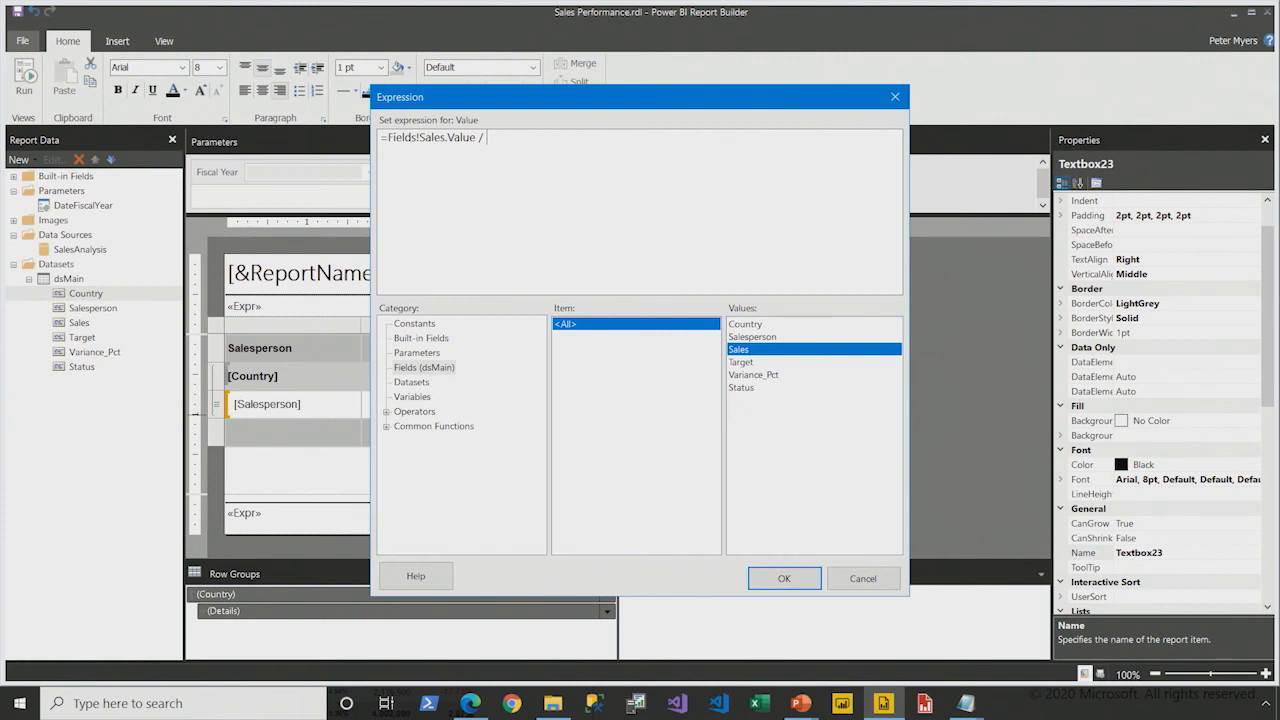
text(/ Sum()
double_click(747, 352)
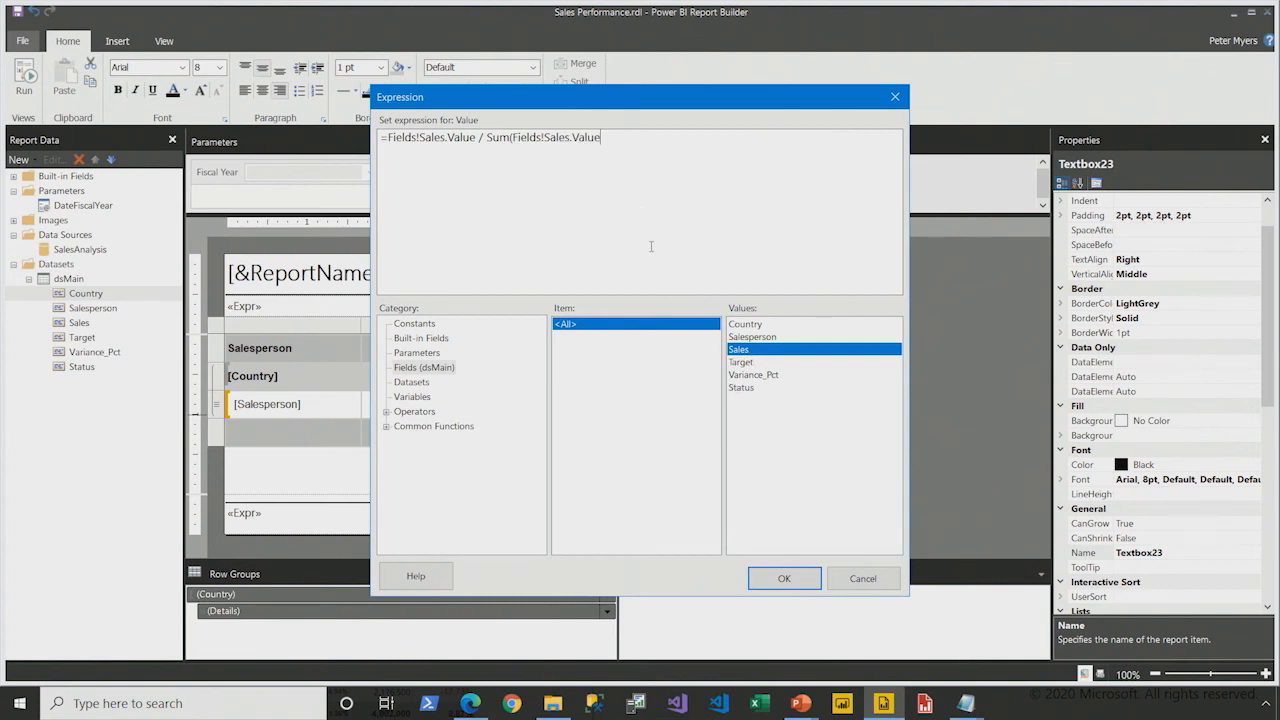
text(, "Country"))
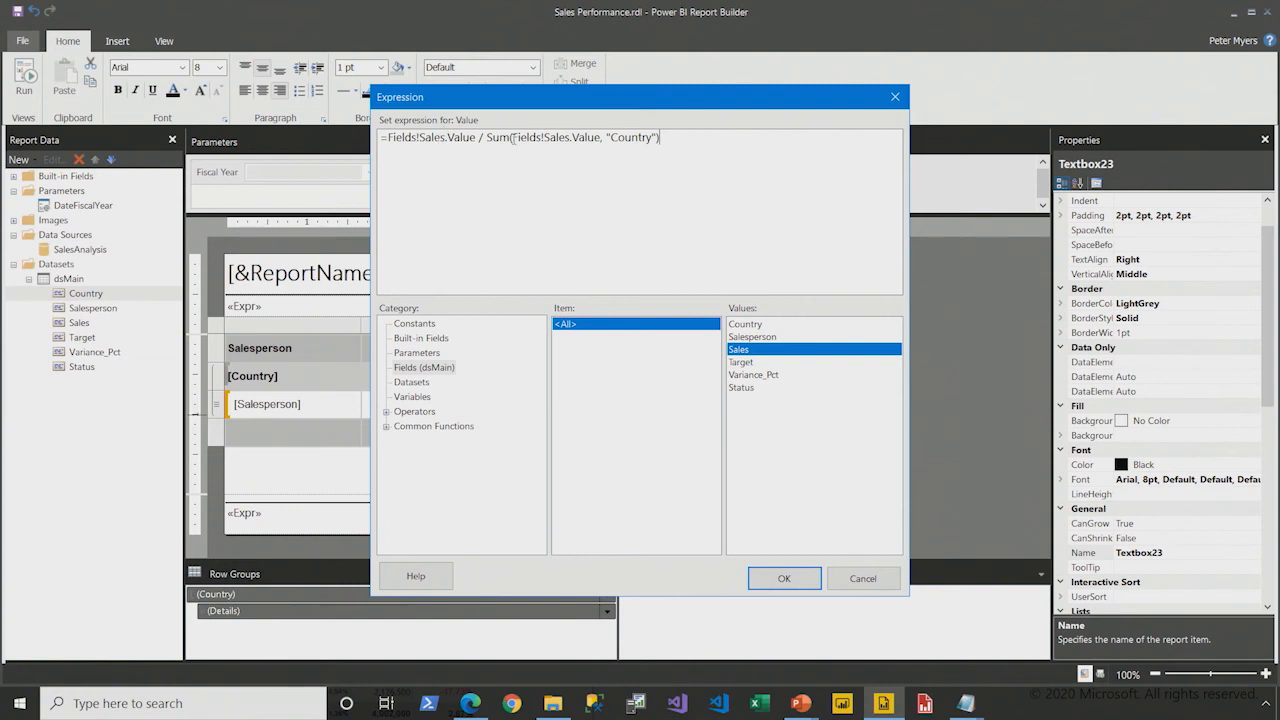
click(782, 579)
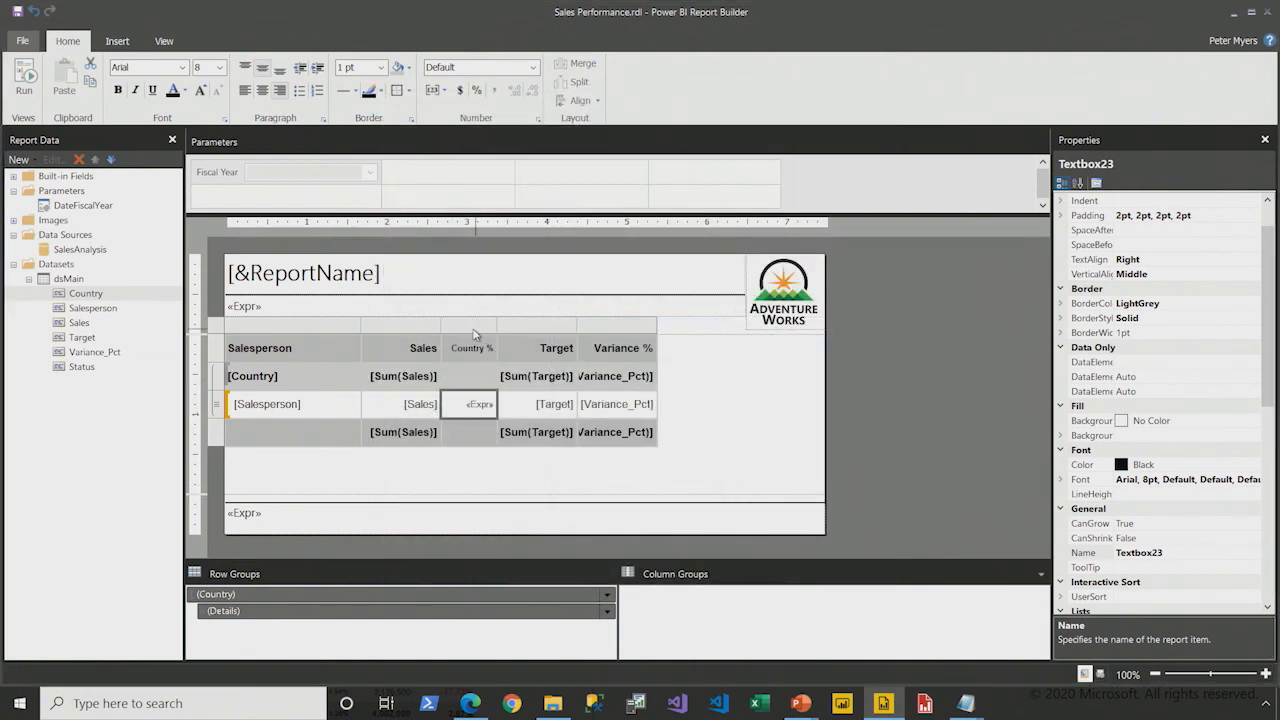
Step: Set the number format of the whole Country % column to P2 and check it in a report preview
scroll(1090, 470, down, 8)
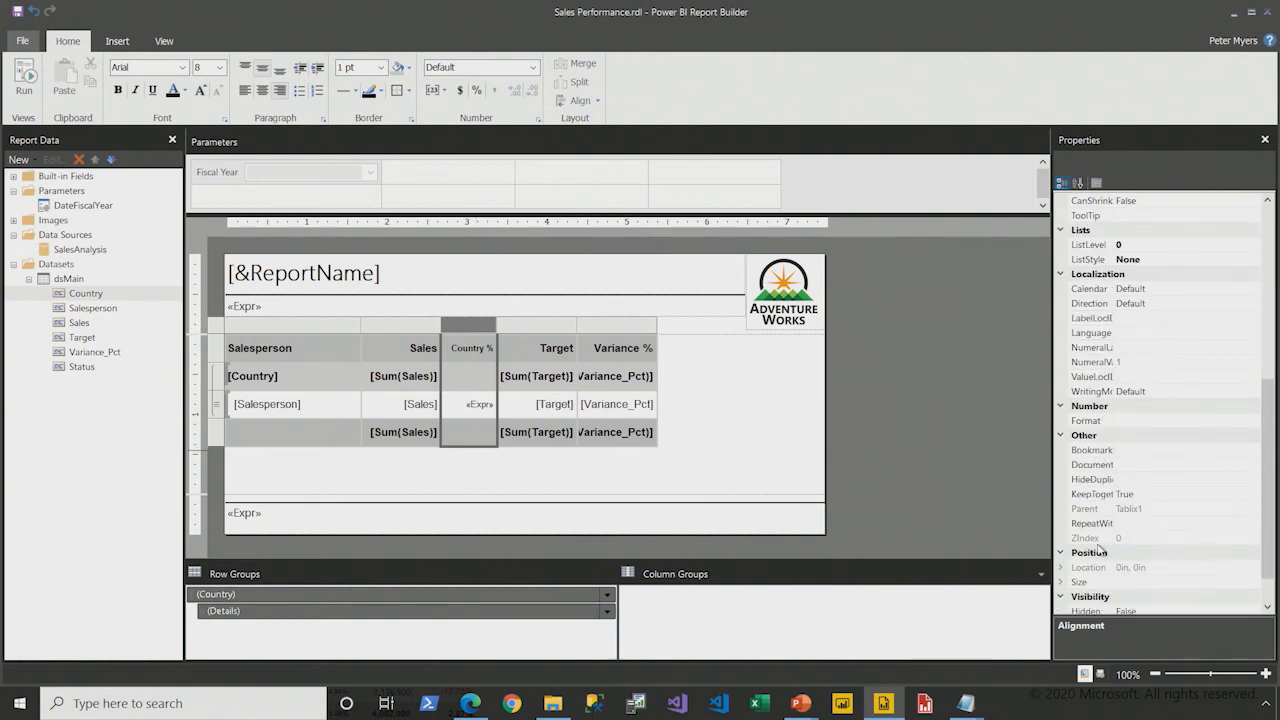
click(1093, 424)
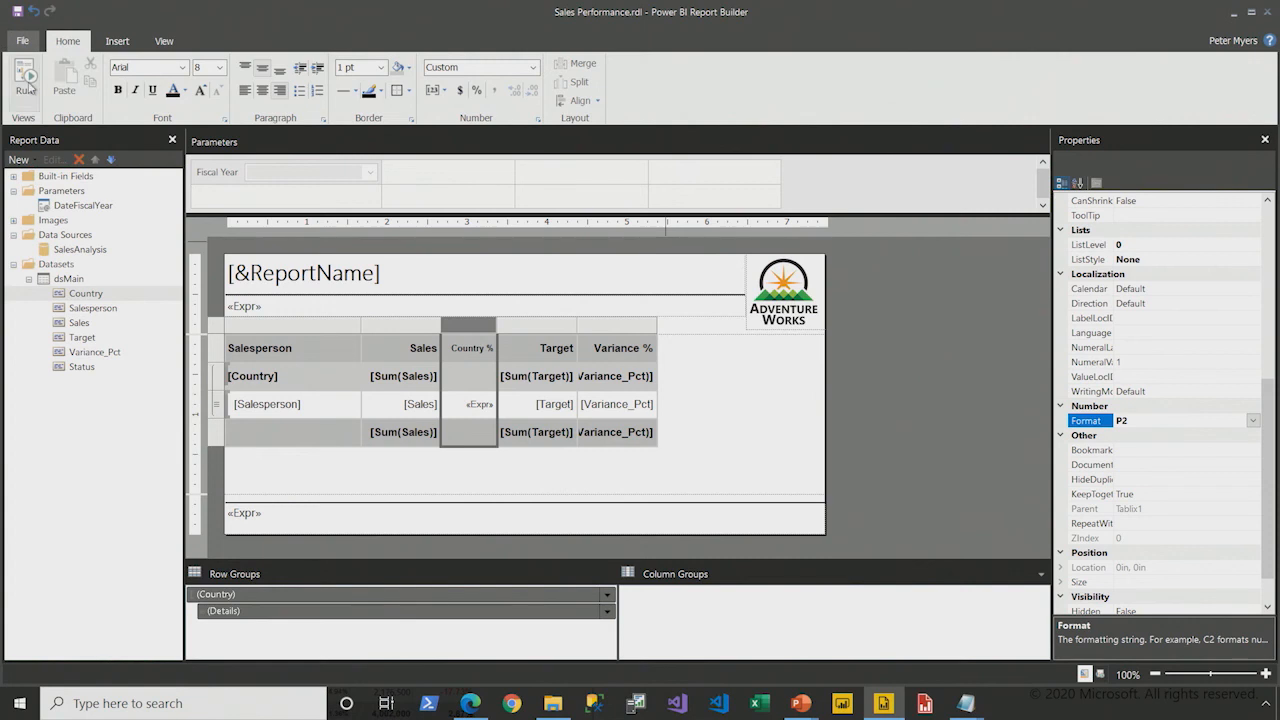
click(24, 82)
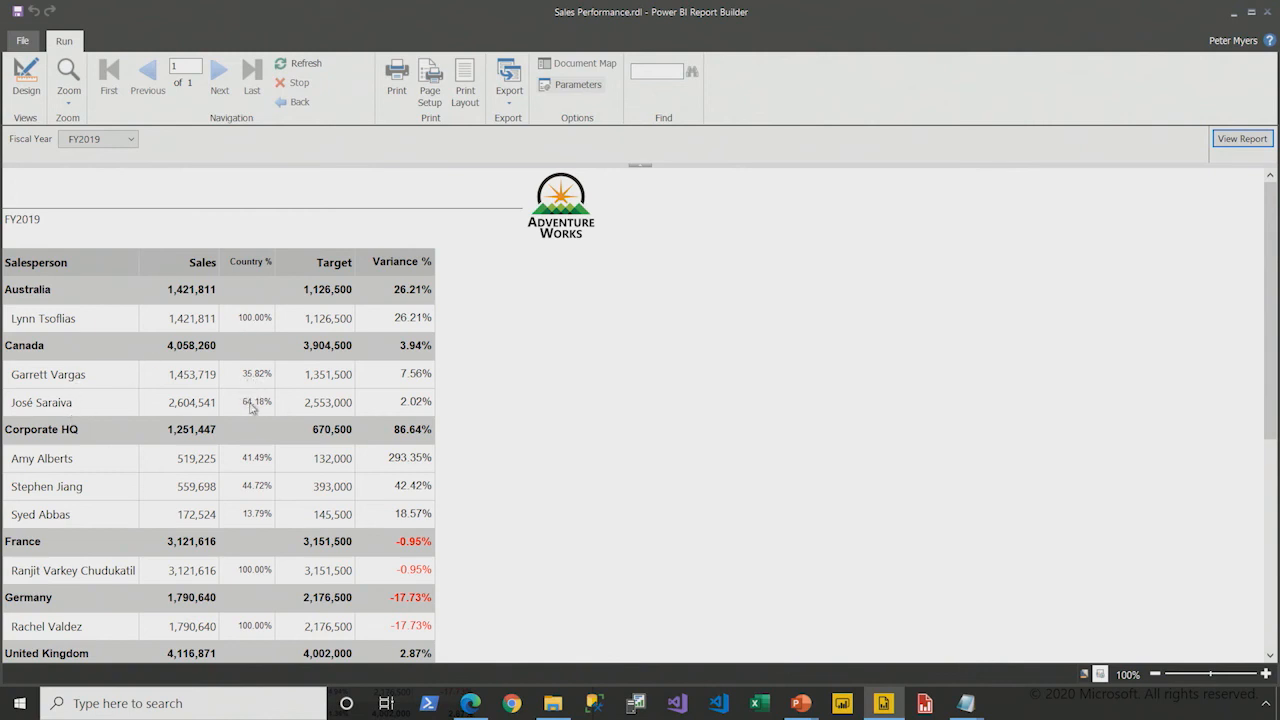
click(20, 106)
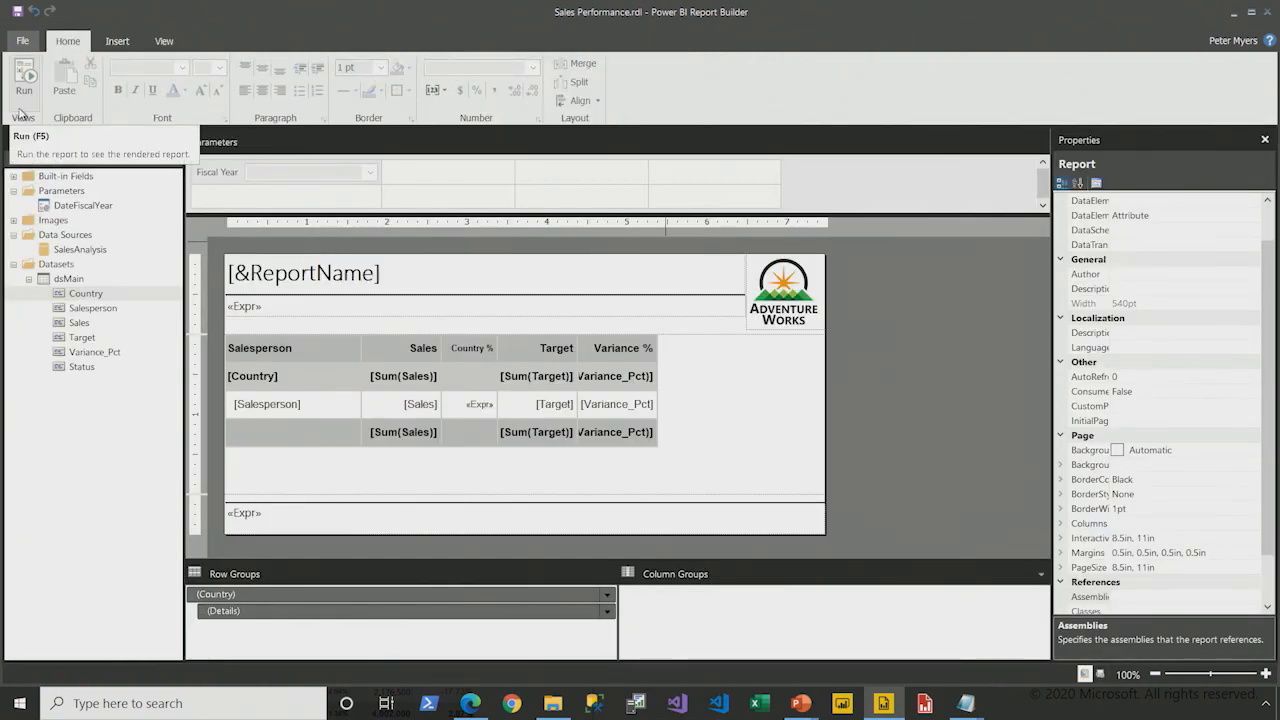
Step: Insert a table column to the right of the Country % column and give it the header "Overall %"
click(469, 344)
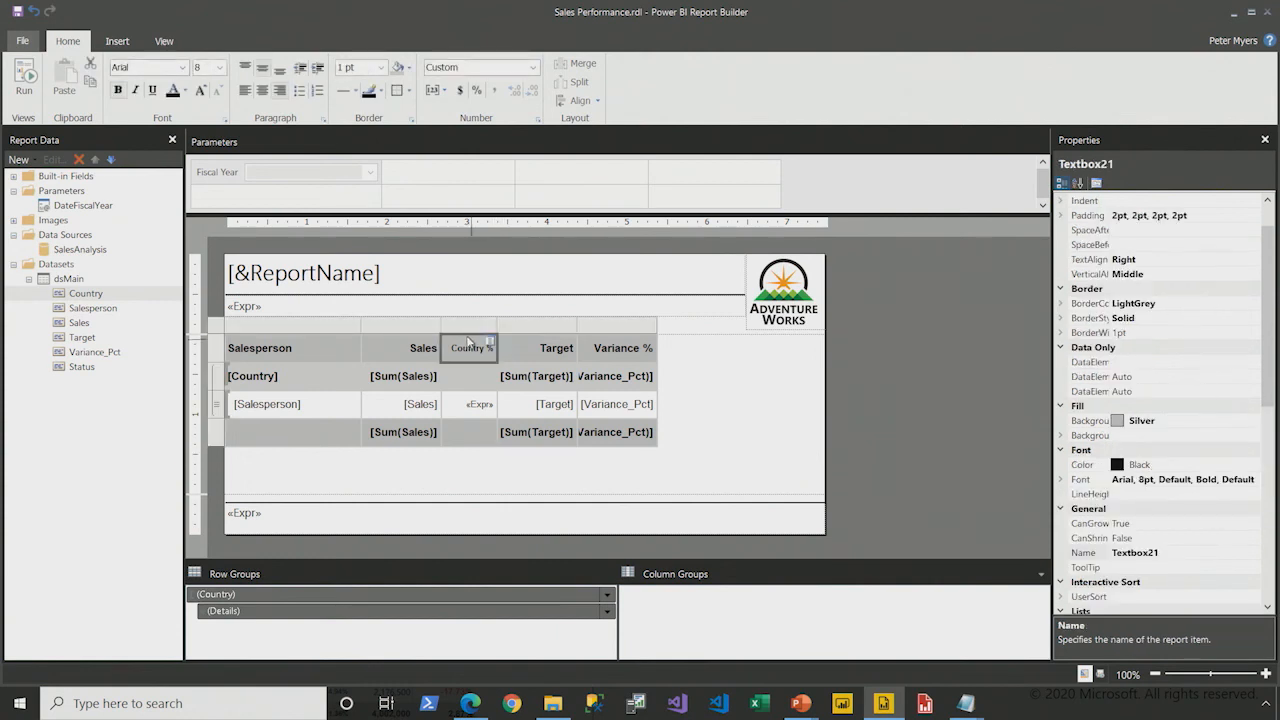
click(468, 328)
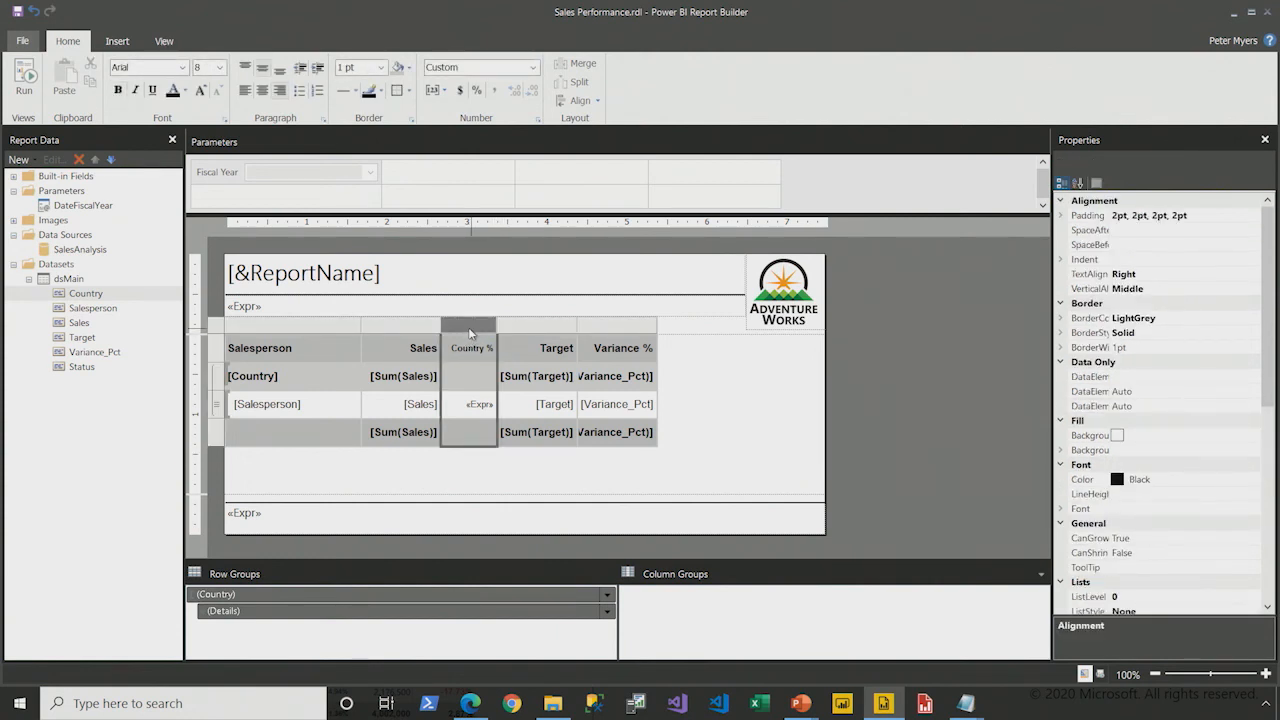
right_click(469, 330)
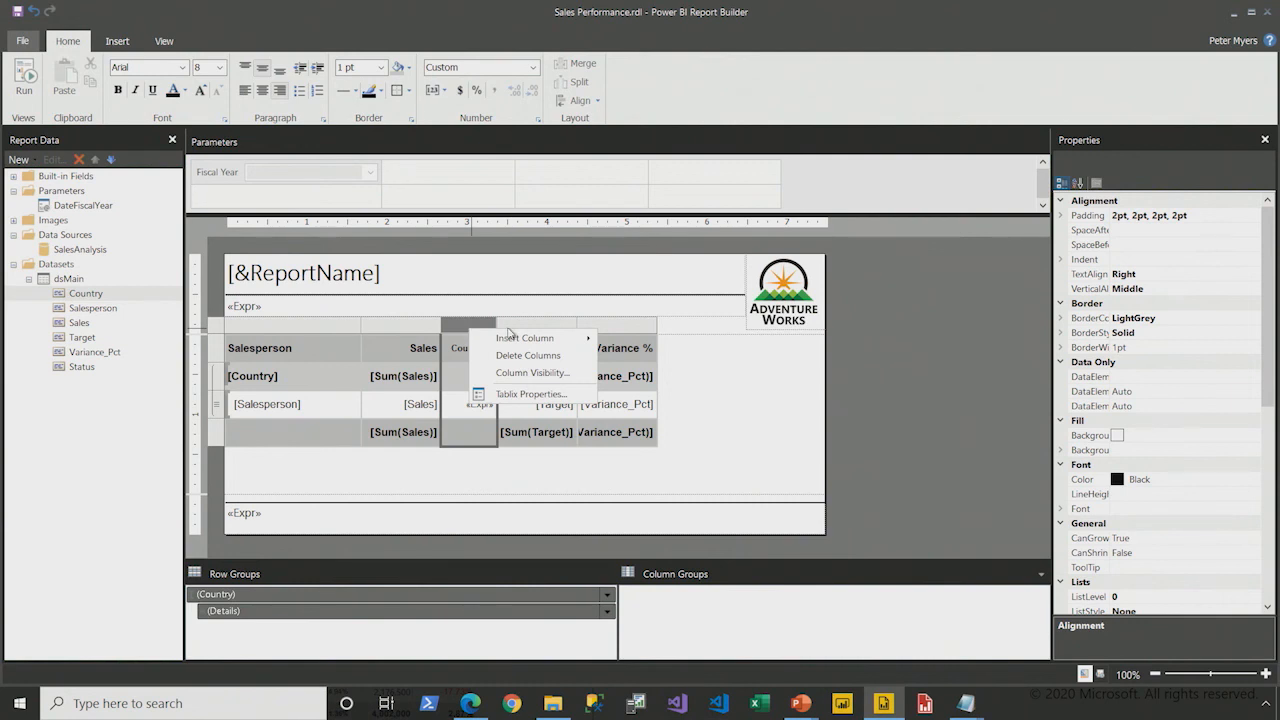
mouse_move(589, 344)
click(630, 355)
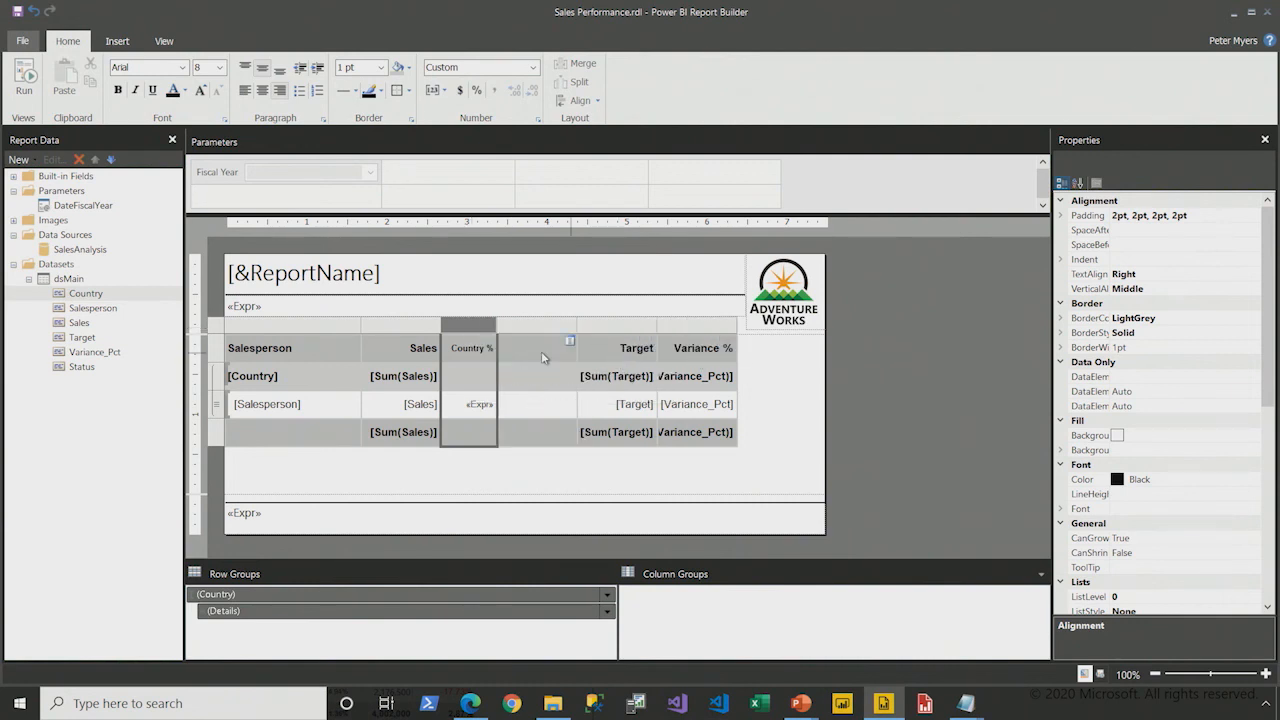
click(535, 355)
click(535, 356)
text(Overall %)
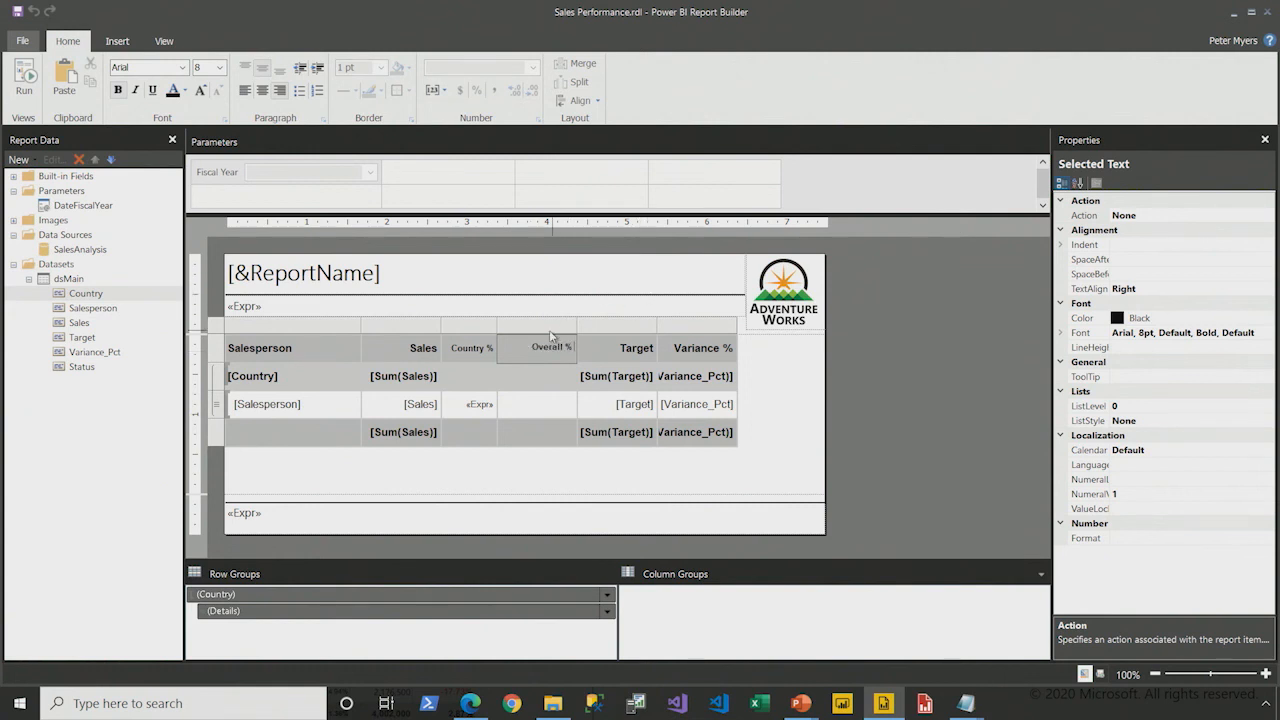
Step: Set the width of the Overall % column to 0.7 in through its Country subtotal cell
click(530, 386)
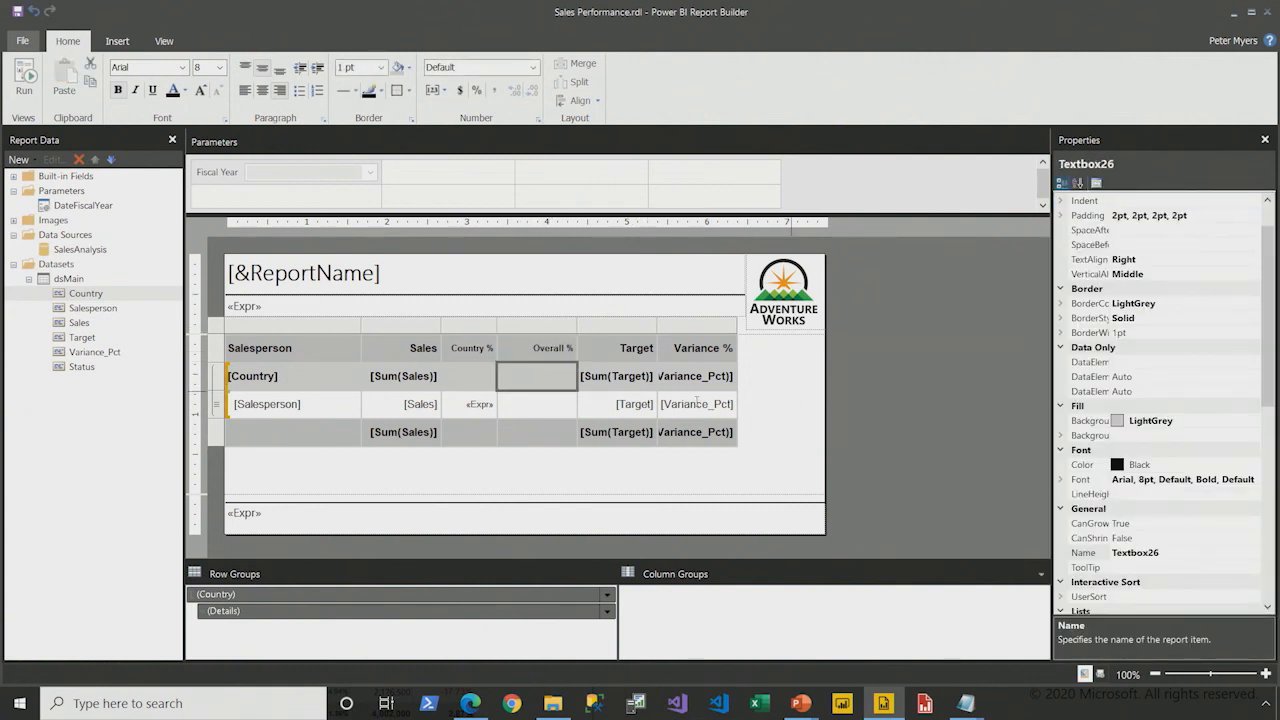
scroll(1163, 538, down, 5)
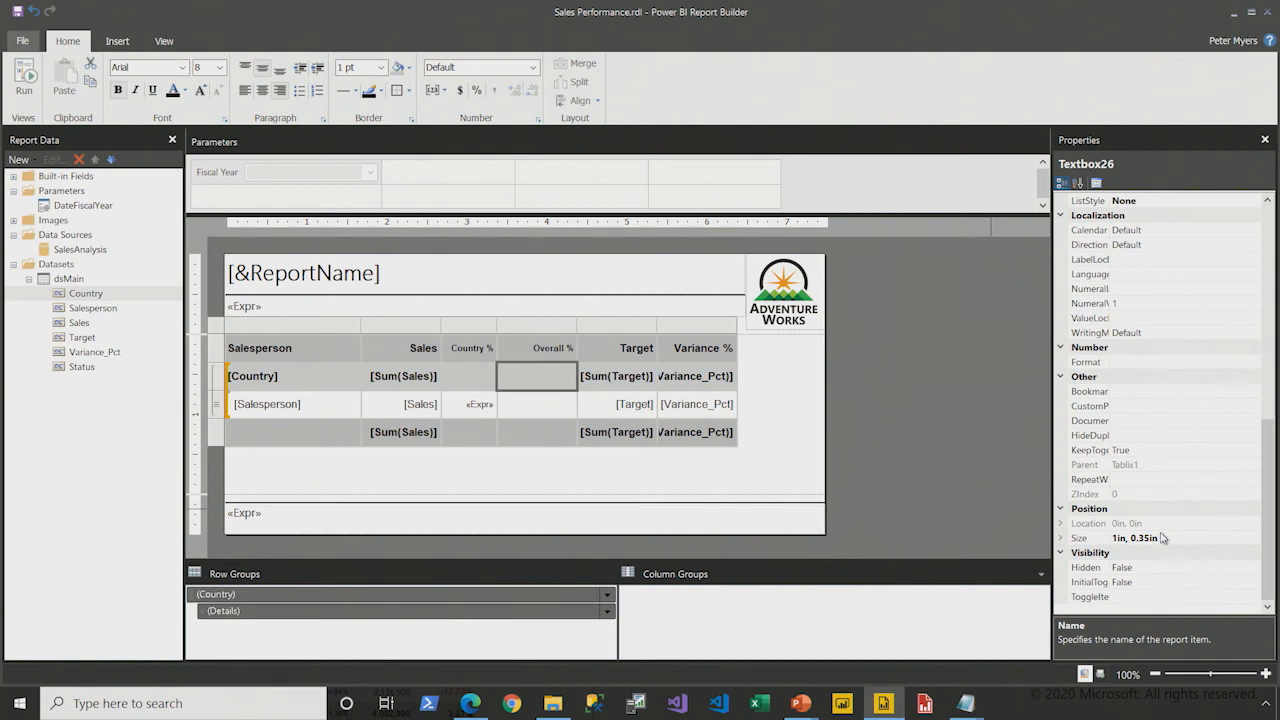
click(1061, 538)
click(1096, 552)
text(0.7in)
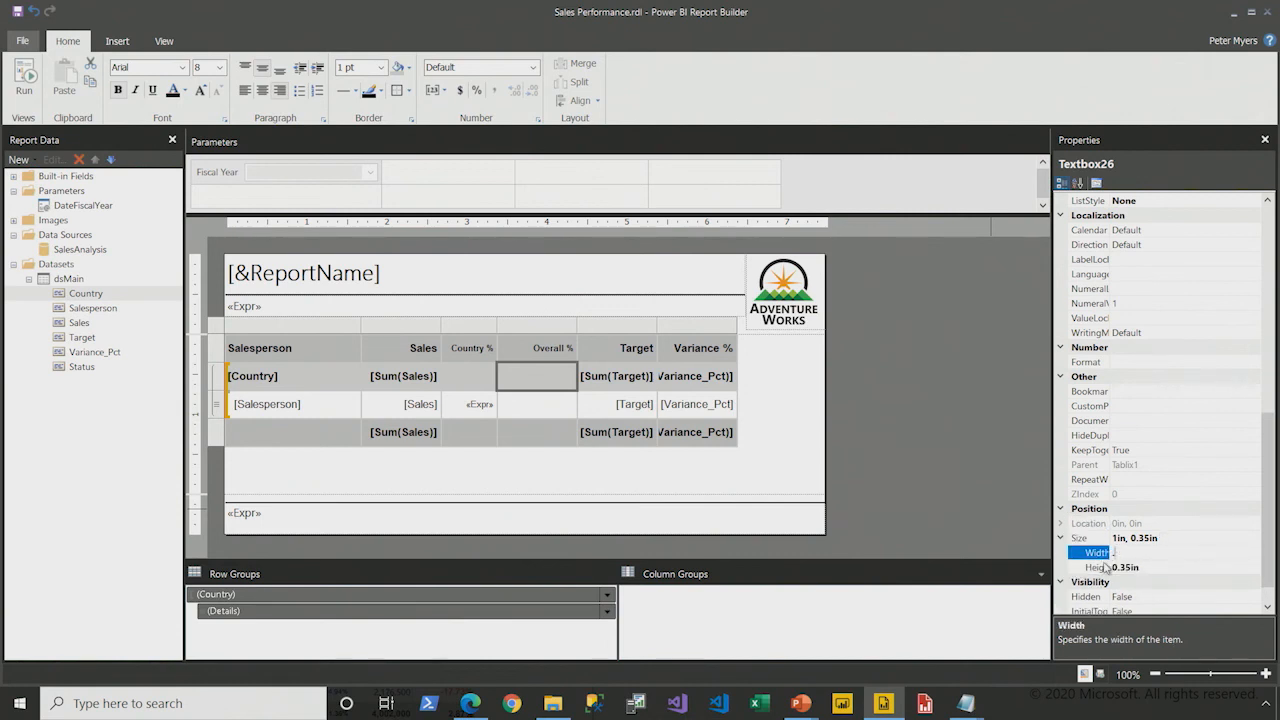
key(Return)
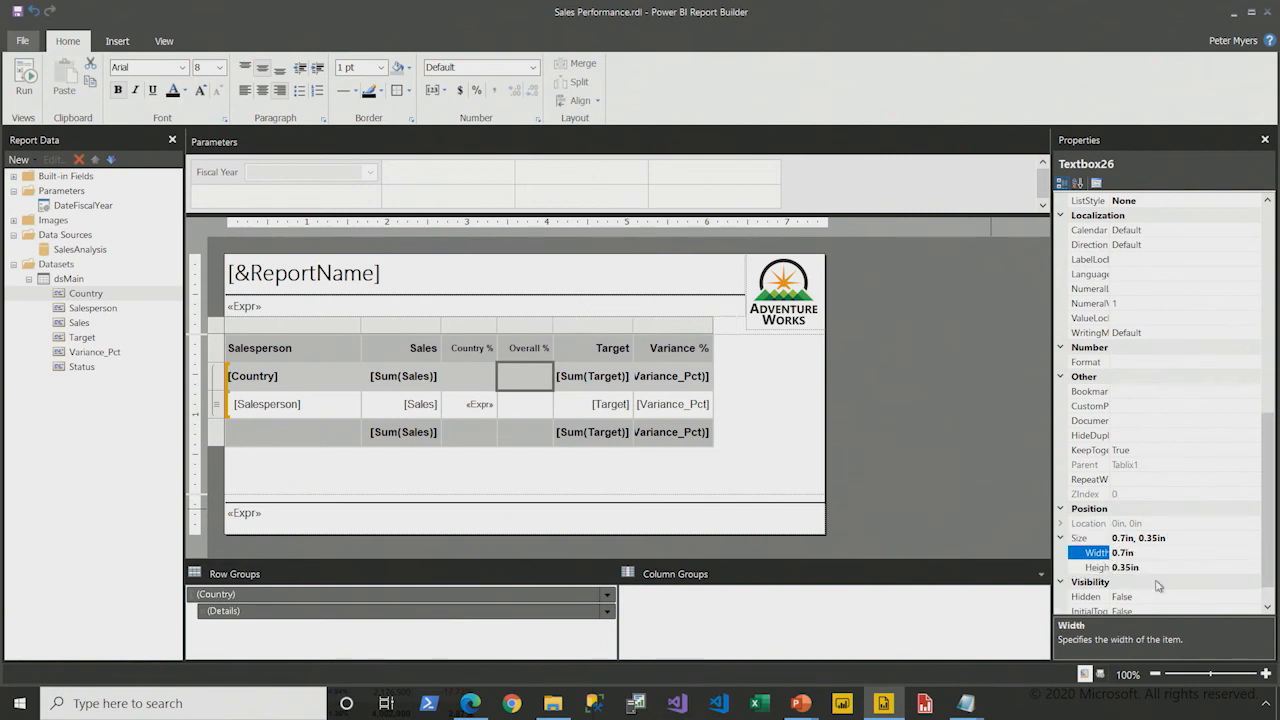
Step: Set the number format of the whole Overall % column to P2
click(526, 327)
scroll(1092, 541, down, 6)
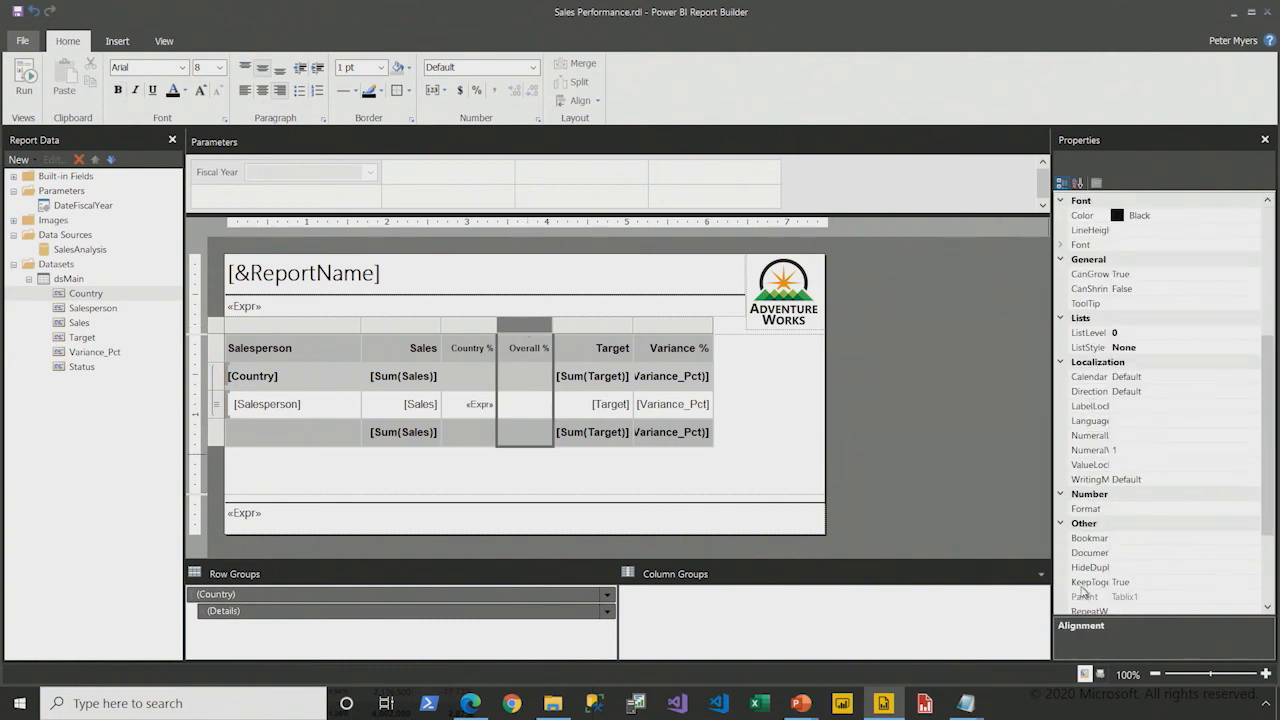
click(1087, 512)
text(P2)
key(Return)
Step: Give the Overall % detail cell the expression =Fields!Sales.Value / Sum(Fields!Sales.Value, "dsMain")
right_click(530, 400)
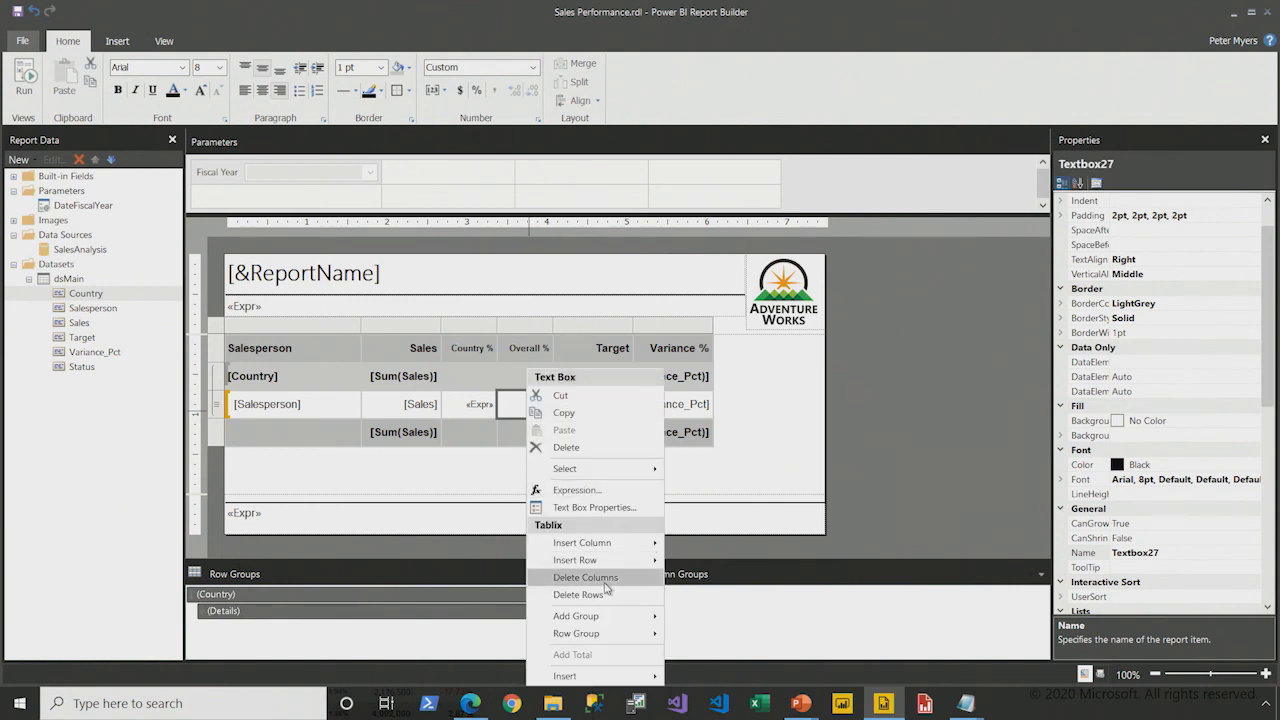
click(595, 490)
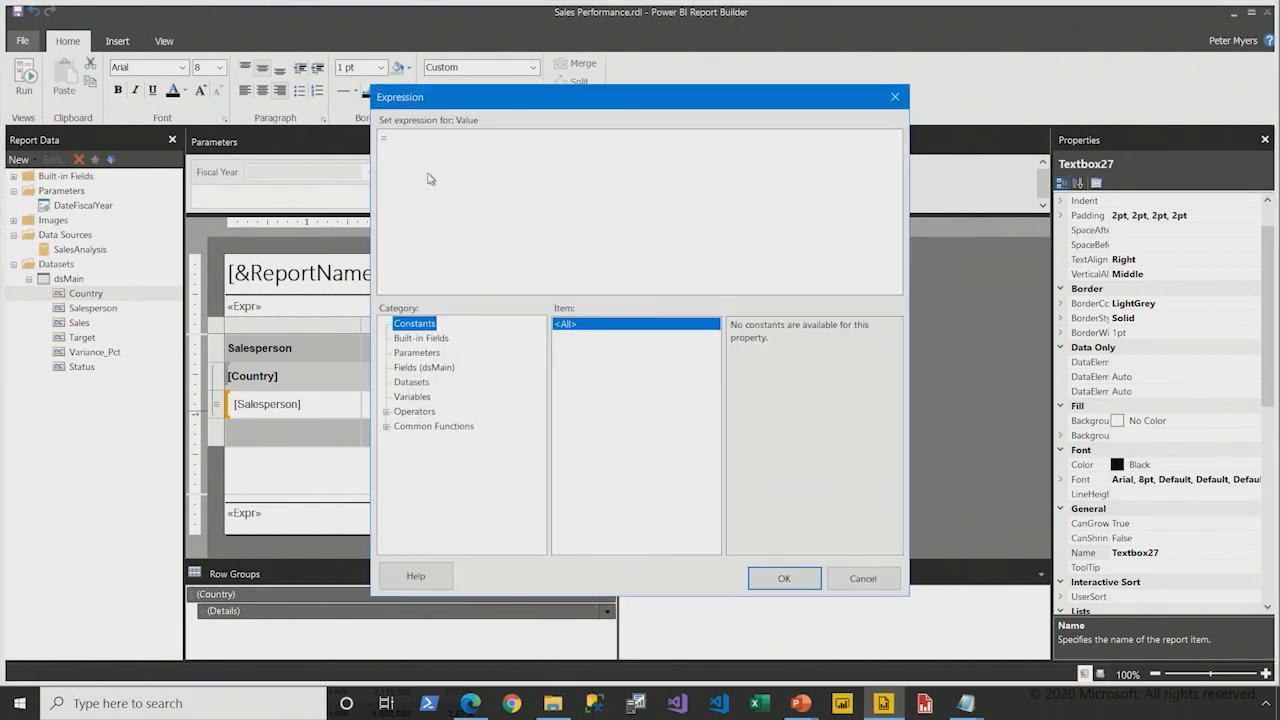
click(424, 367)
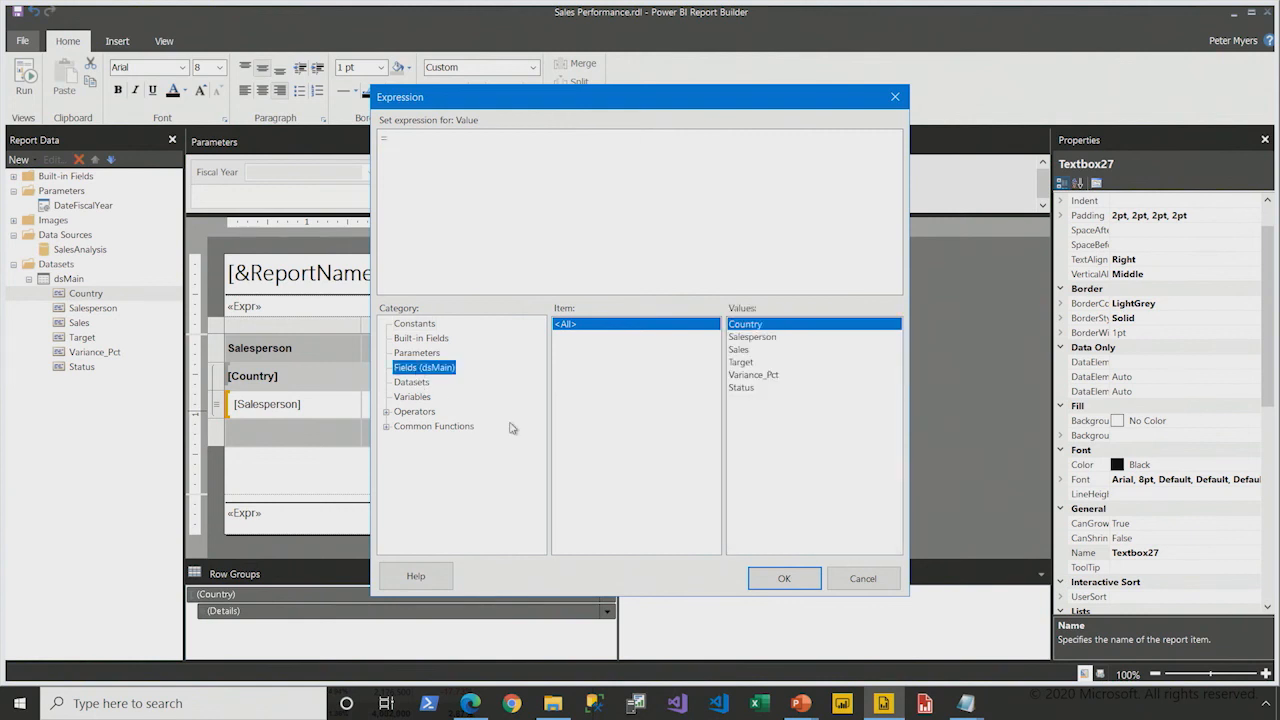
double_click(741, 352)
text(/ Sum)
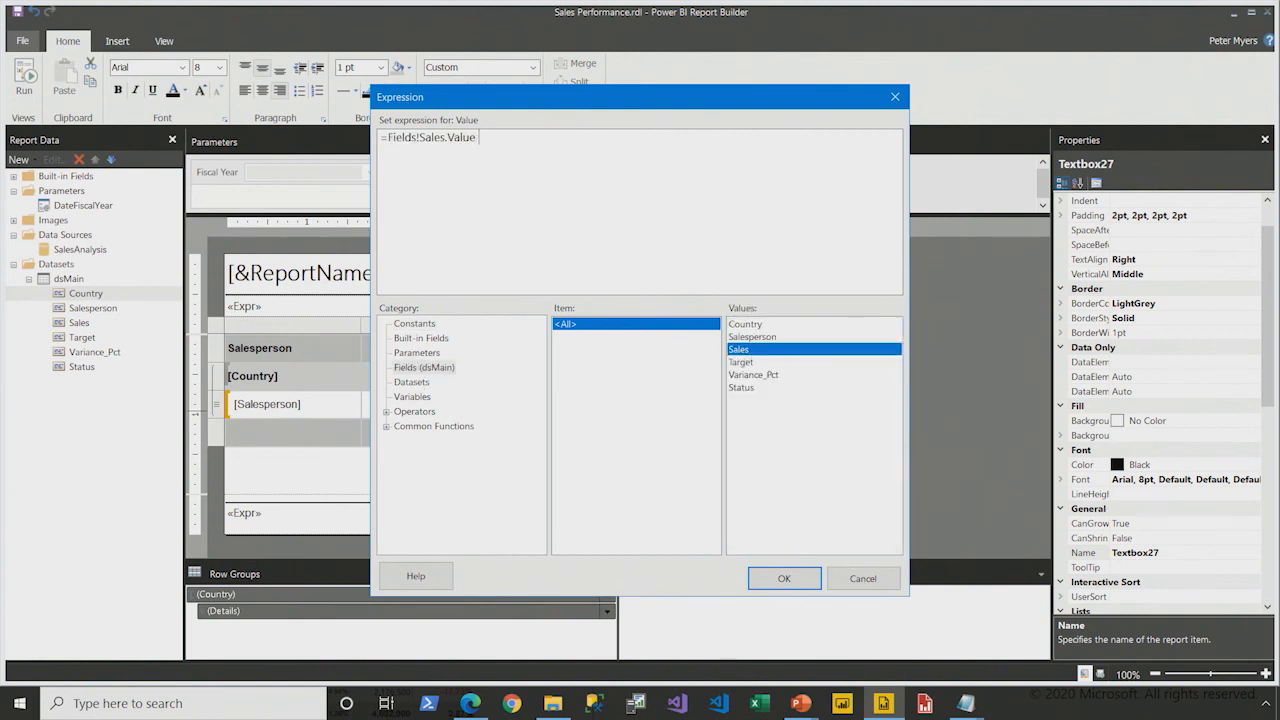
text(()
double_click(749, 354)
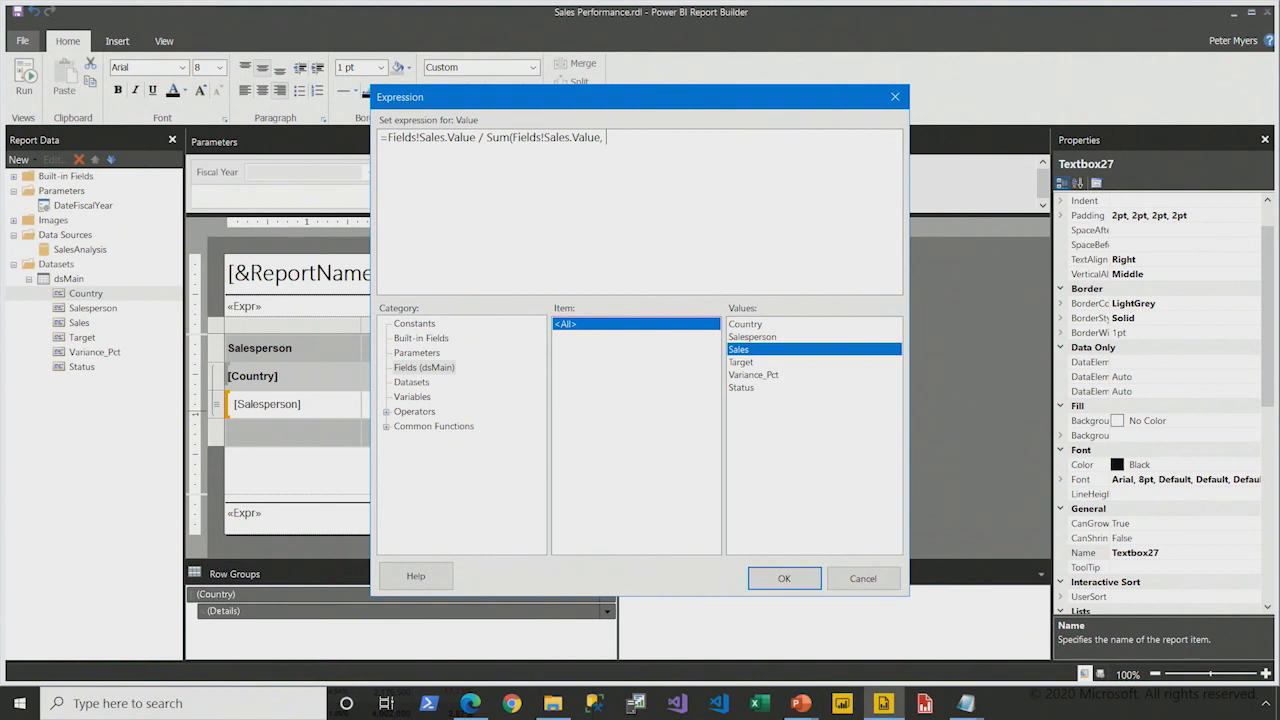
text(, "dsMain")
click(784, 578)
Step: Preview the report in print layout, check both pages, and return to the design view
click(20, 78)
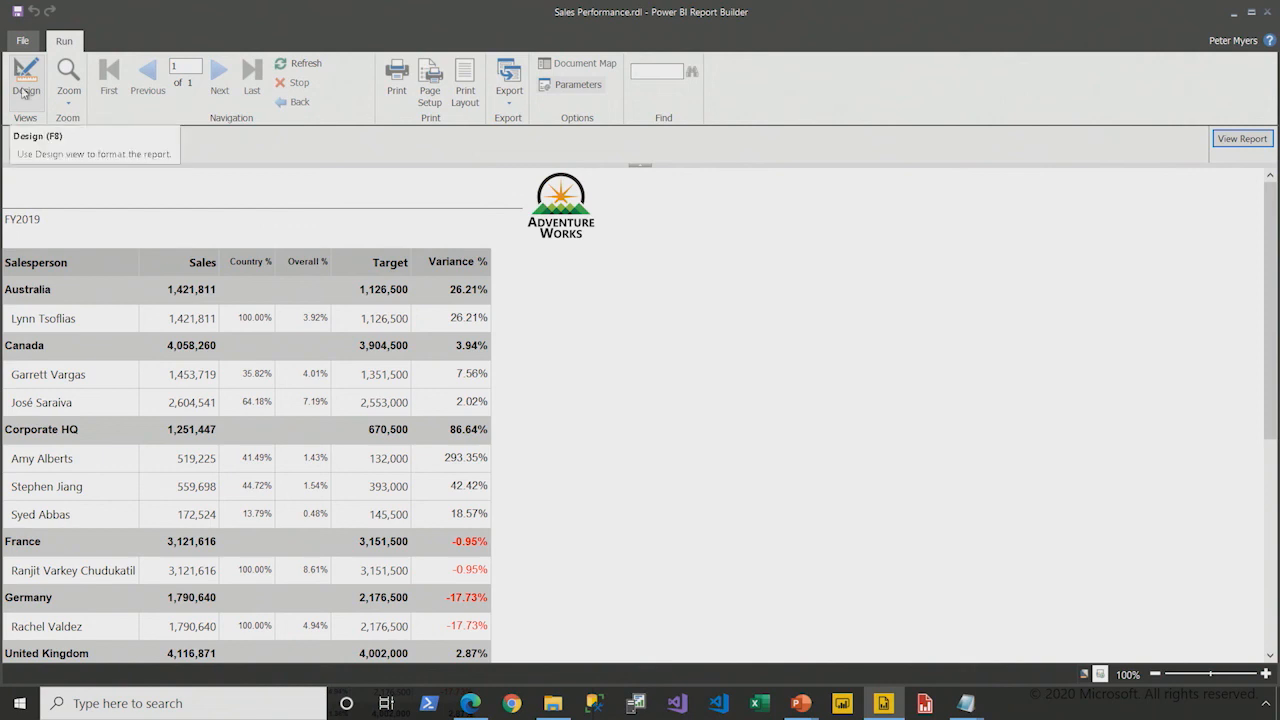
click(465, 85)
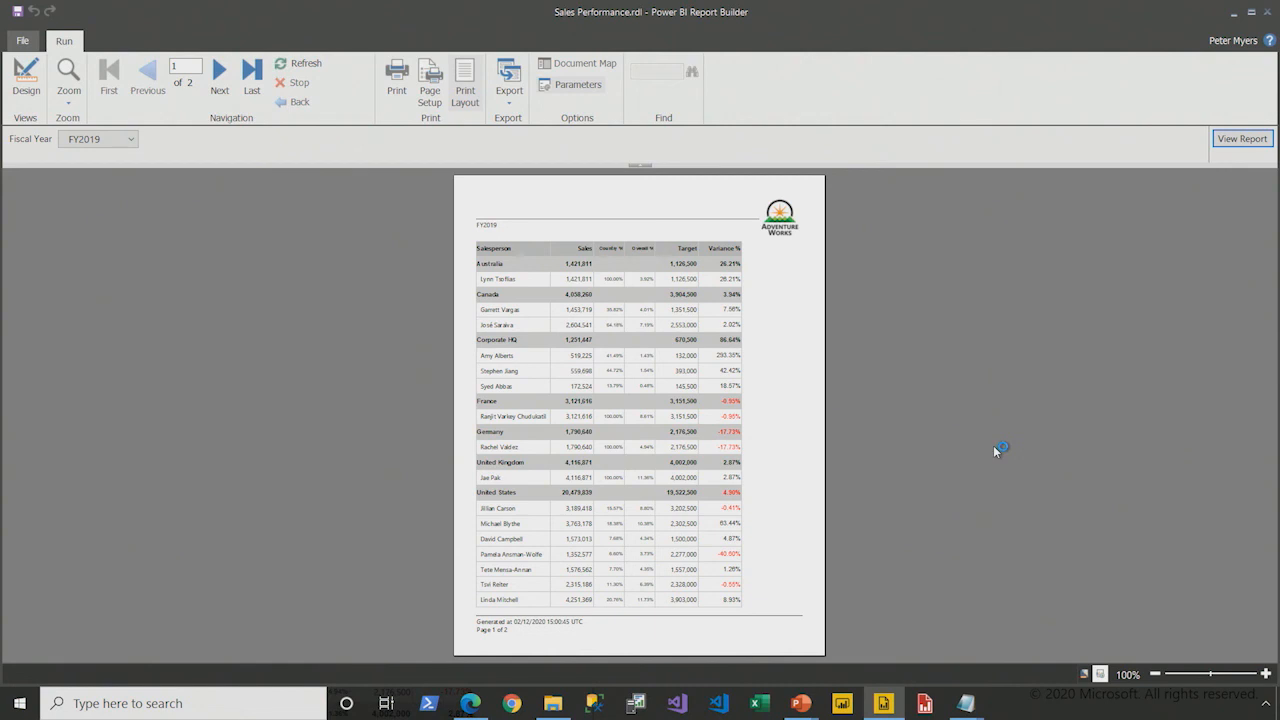
click(221, 72)
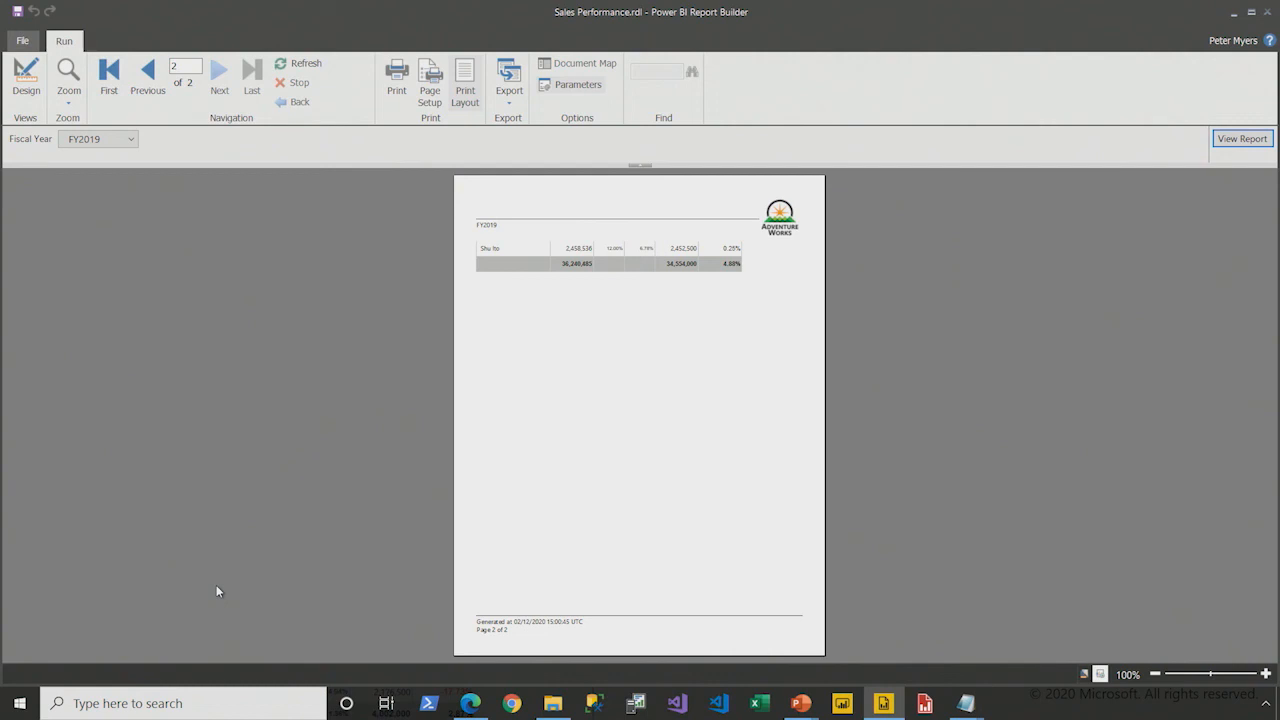
click(147, 75)
click(22, 80)
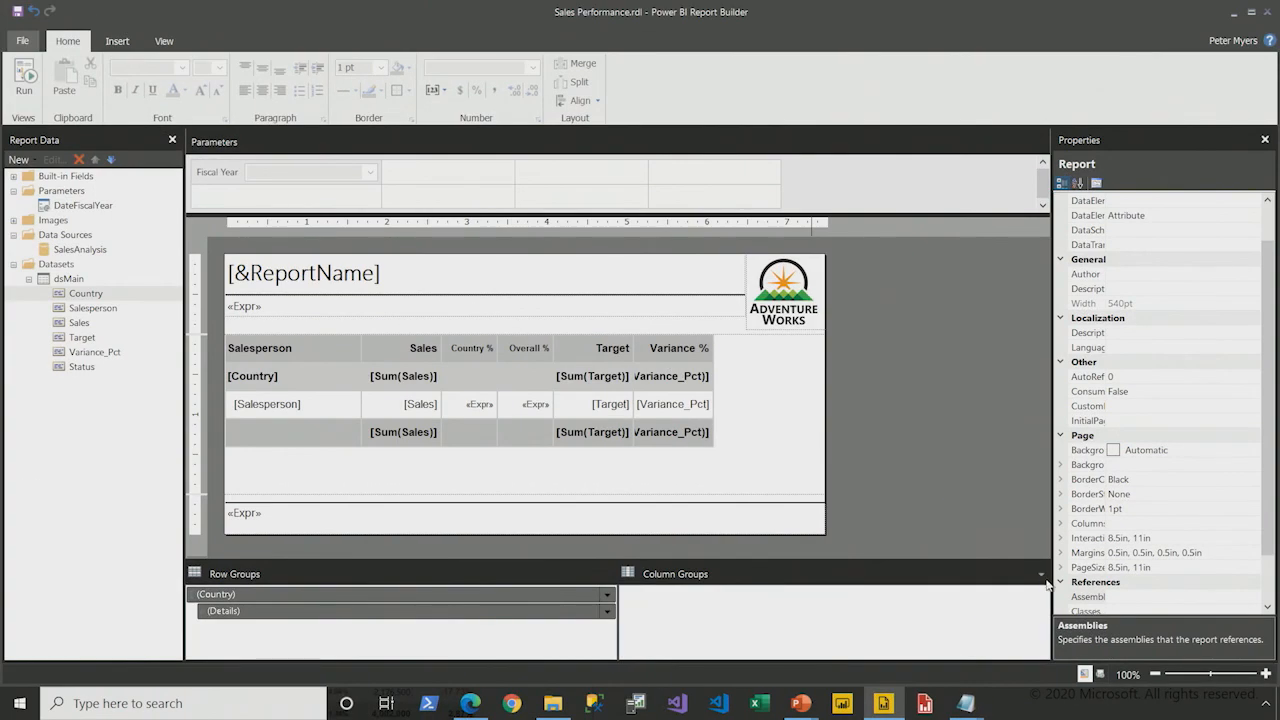
Step: Turn on advanced mode for the row and column groups and enlarge the grouping area to show all static members
click(802, 428)
click(1047, 589)
drag(793, 561, 793, 498)
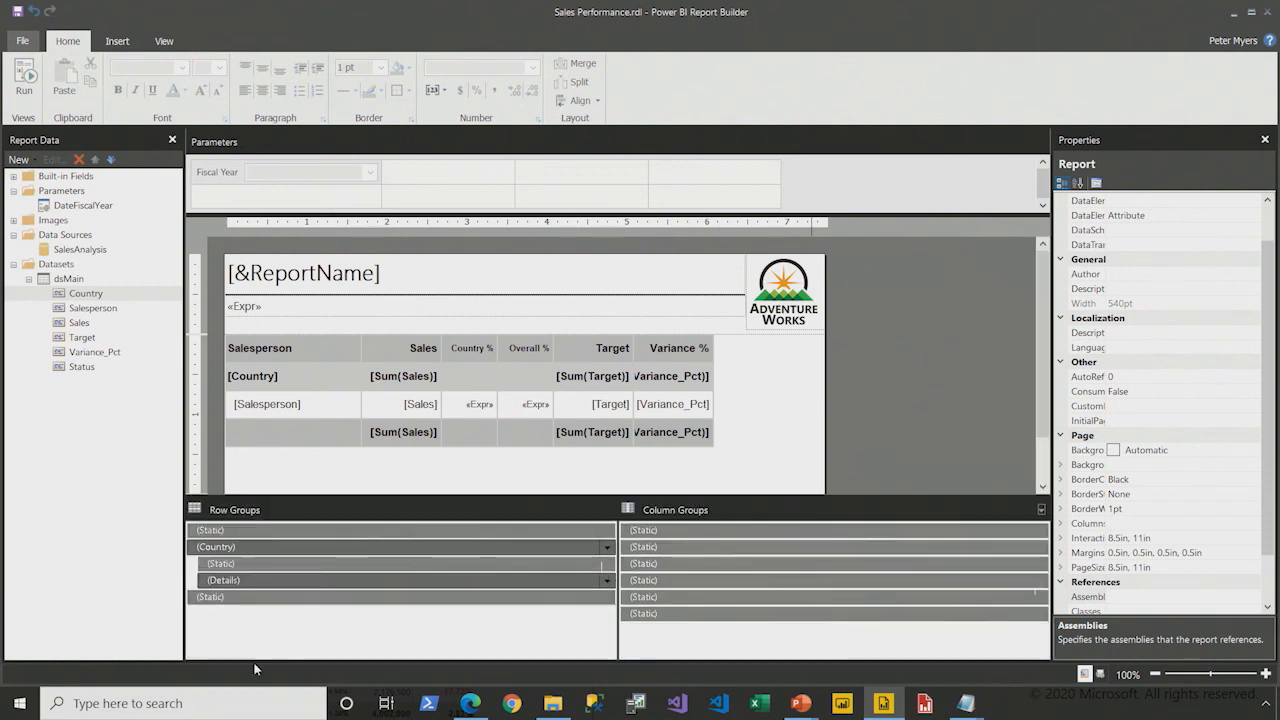
click(236, 562)
click(237, 547)
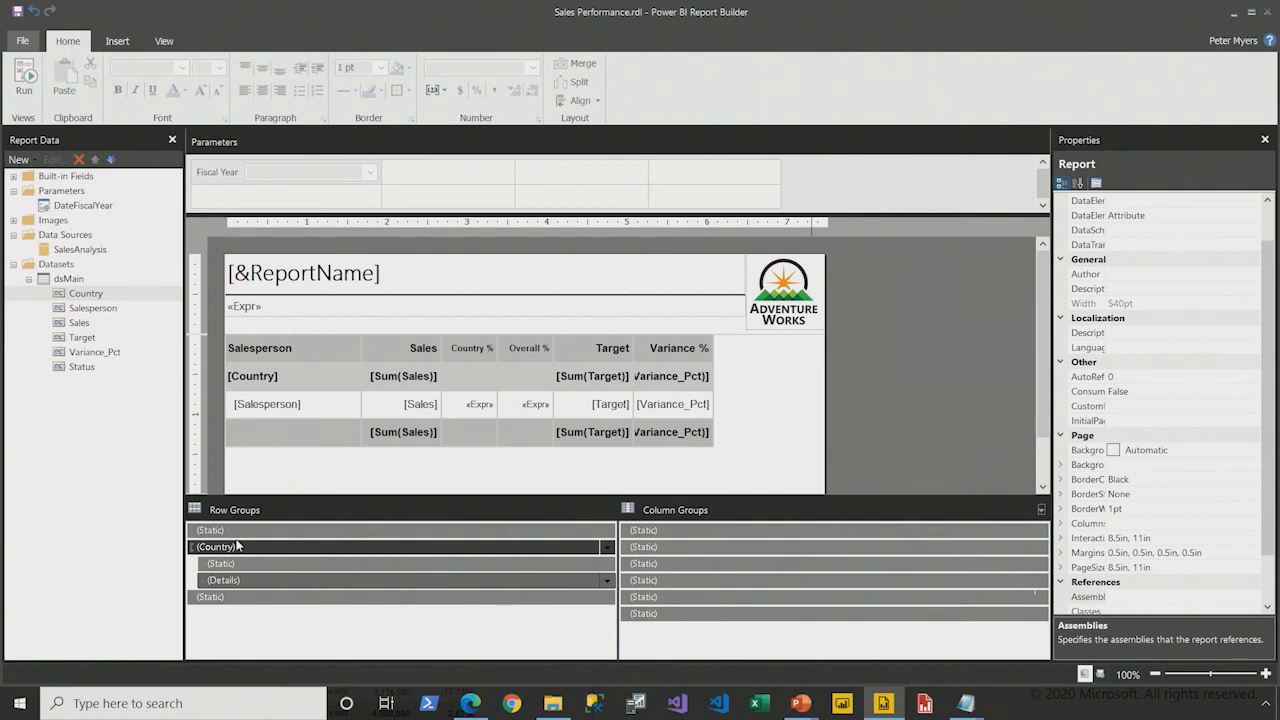
click(304, 358)
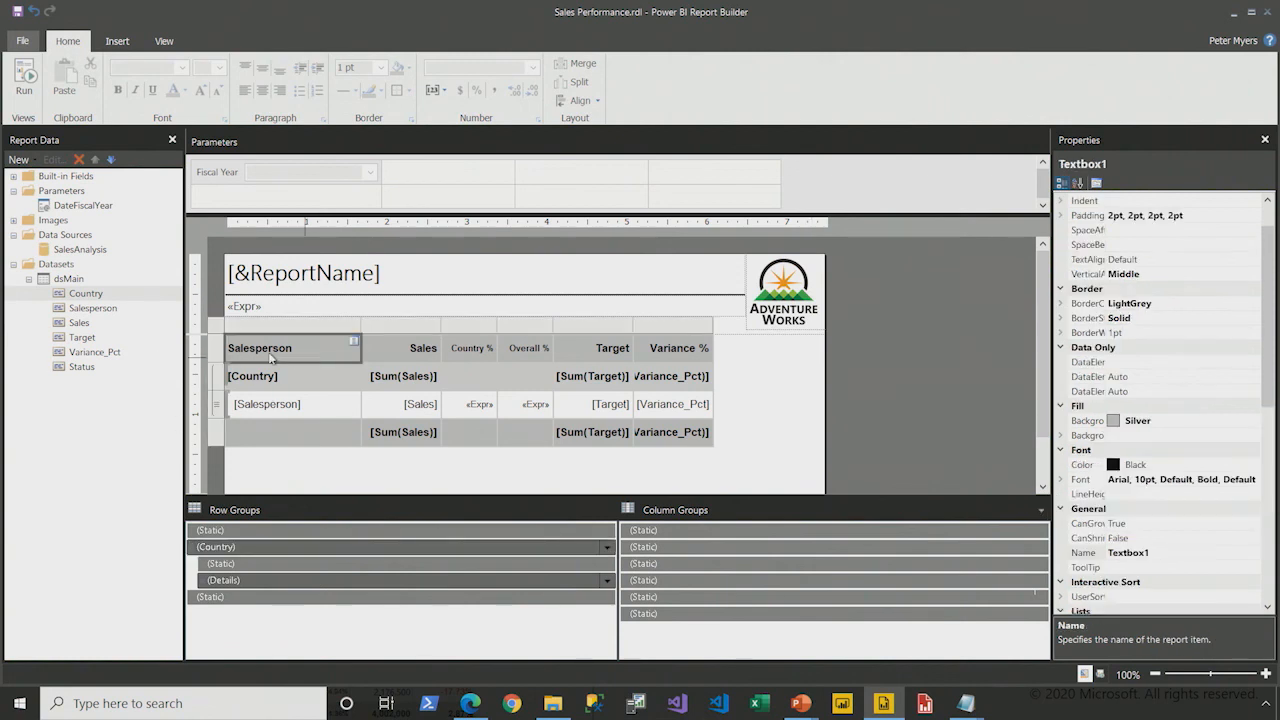
click(217, 352)
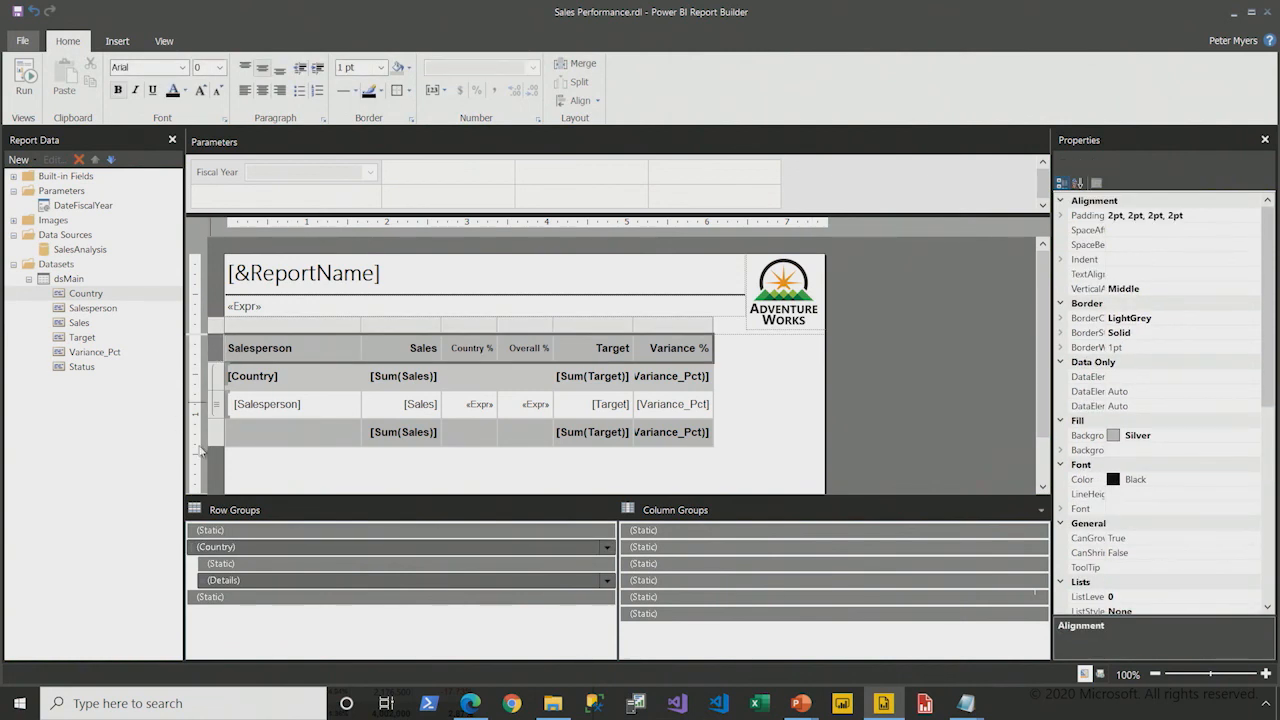
mouse_move(164, 508)
mouse_down()
mouse_move(432, 550)
mouse_move(627, 541)
mouse_up()
drag(608, 485, 685, 655)
key(Escape)
Step: For the first static row group member, the table's header row, set KeepWithGroup to After and RepeatOnNewPage to True
click(239, 535)
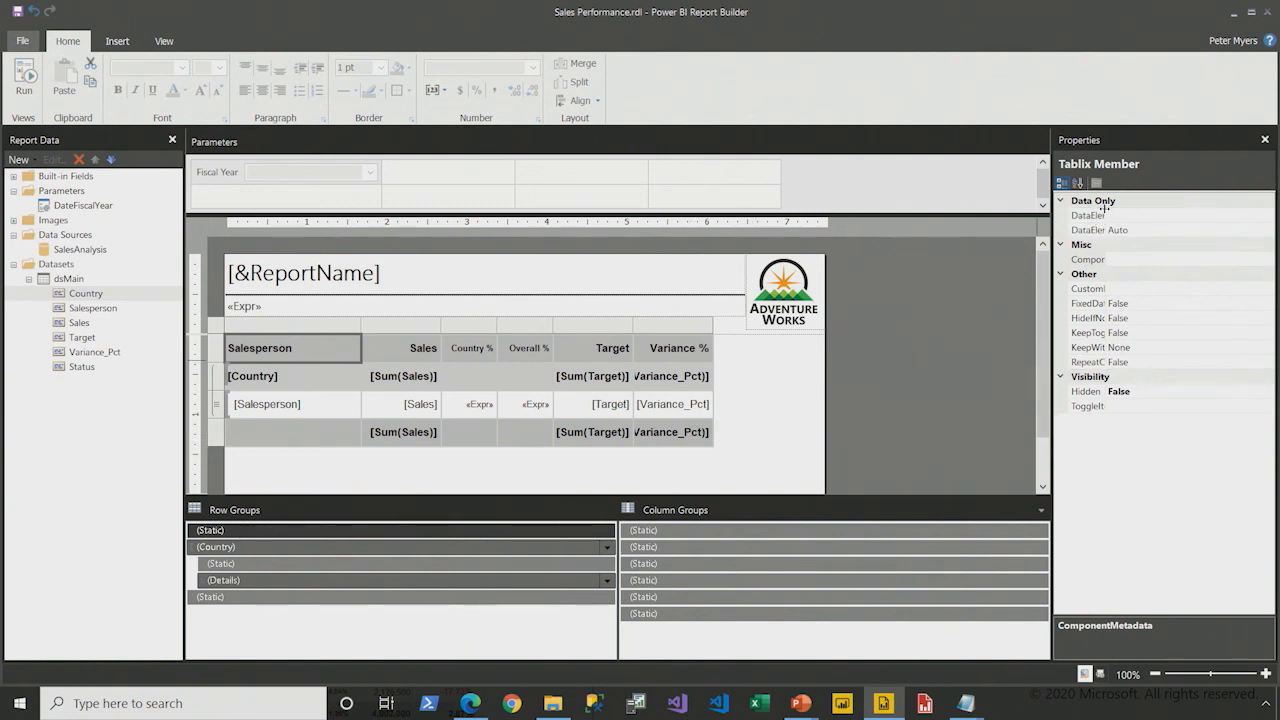
drag(1108, 215, 1160, 215)
click(1128, 347)
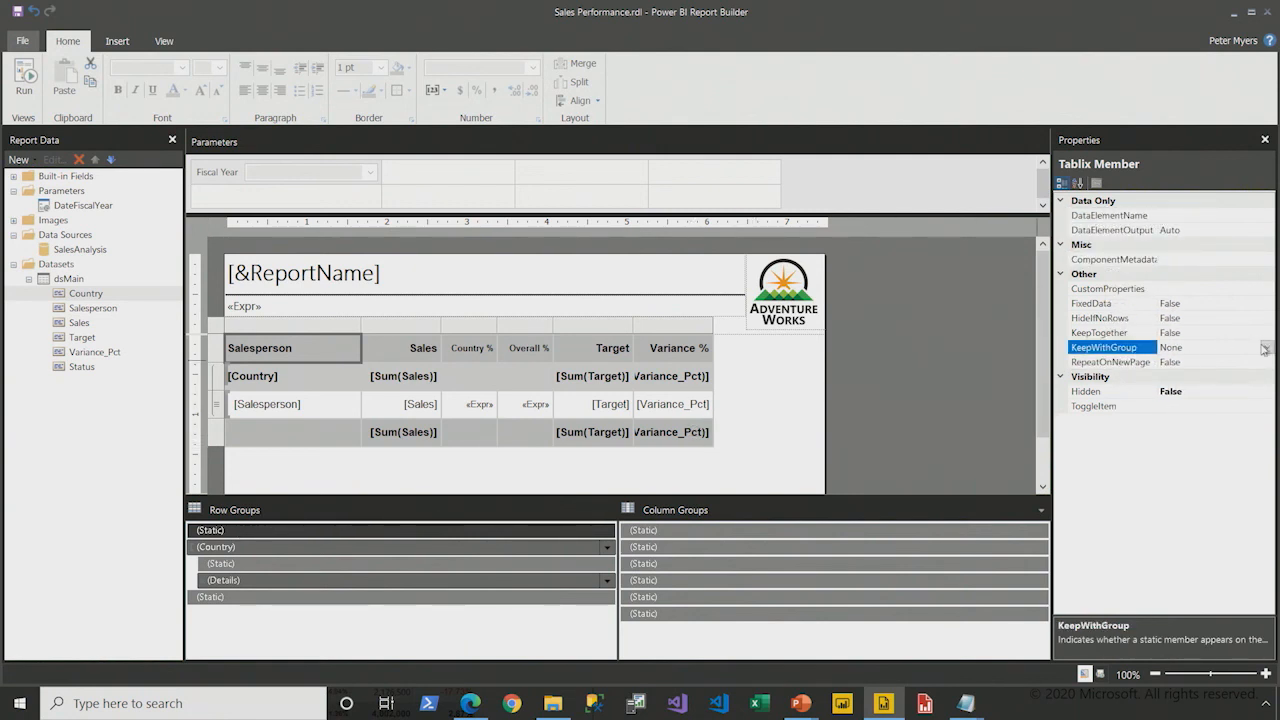
click(1267, 347)
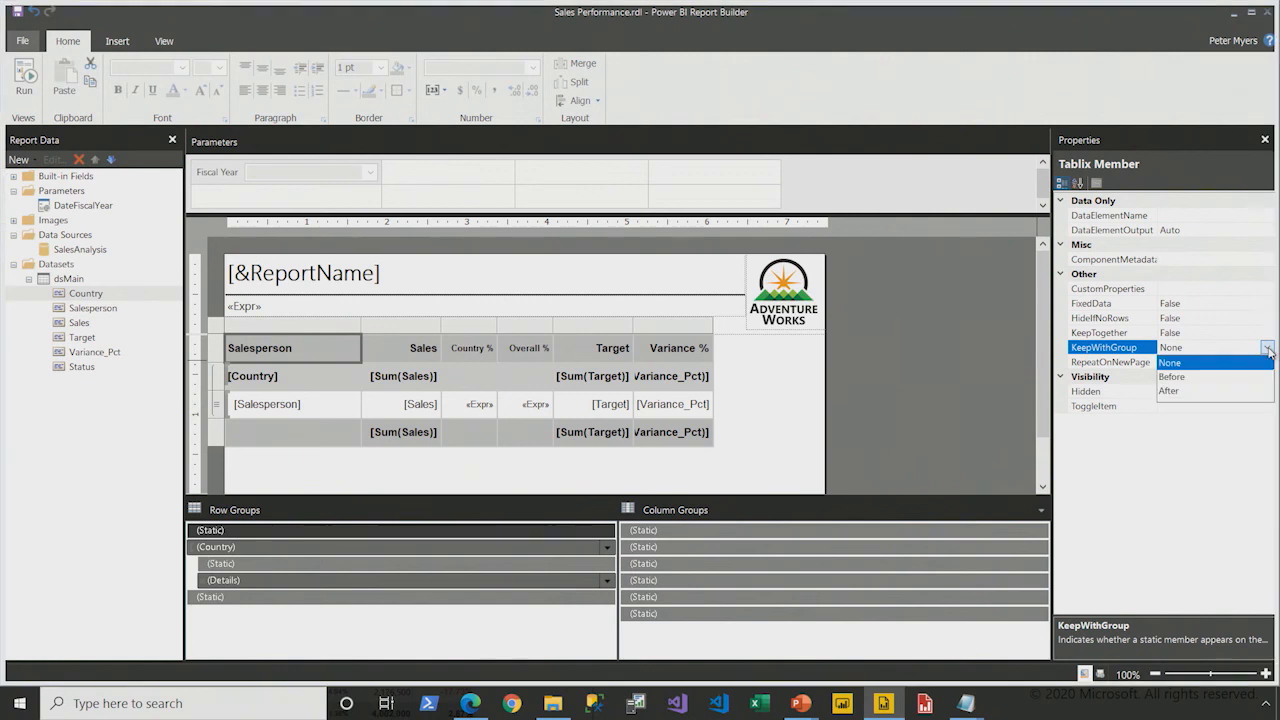
click(1172, 391)
click(1141, 365)
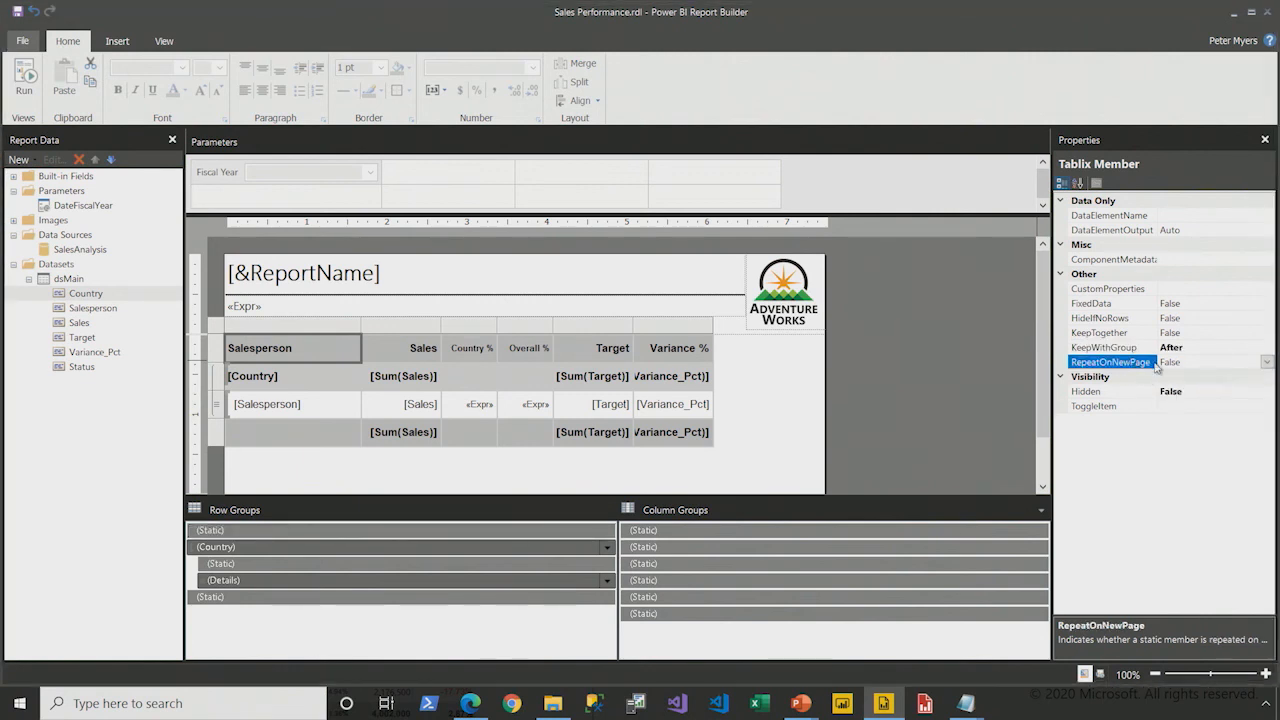
click(1267, 362)
click(1176, 391)
Step: Preview the report, check the table header on the second page, and return to the design view
click(24, 80)
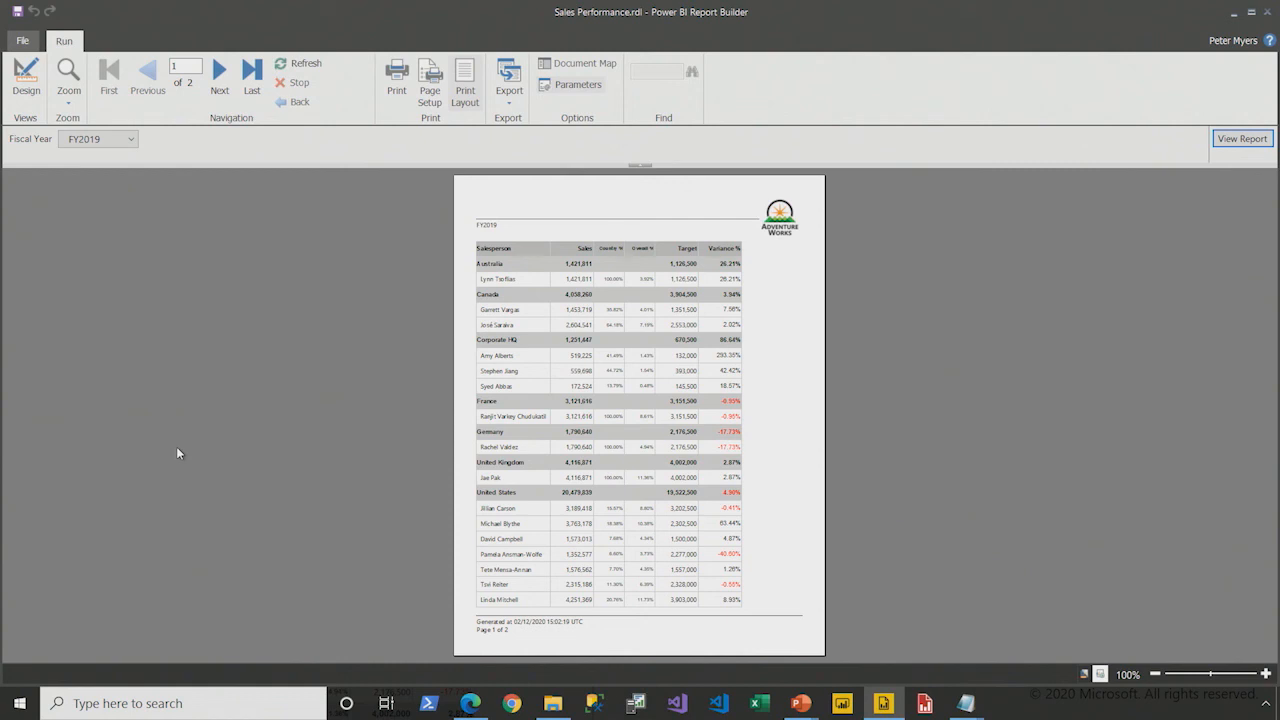
click(217, 86)
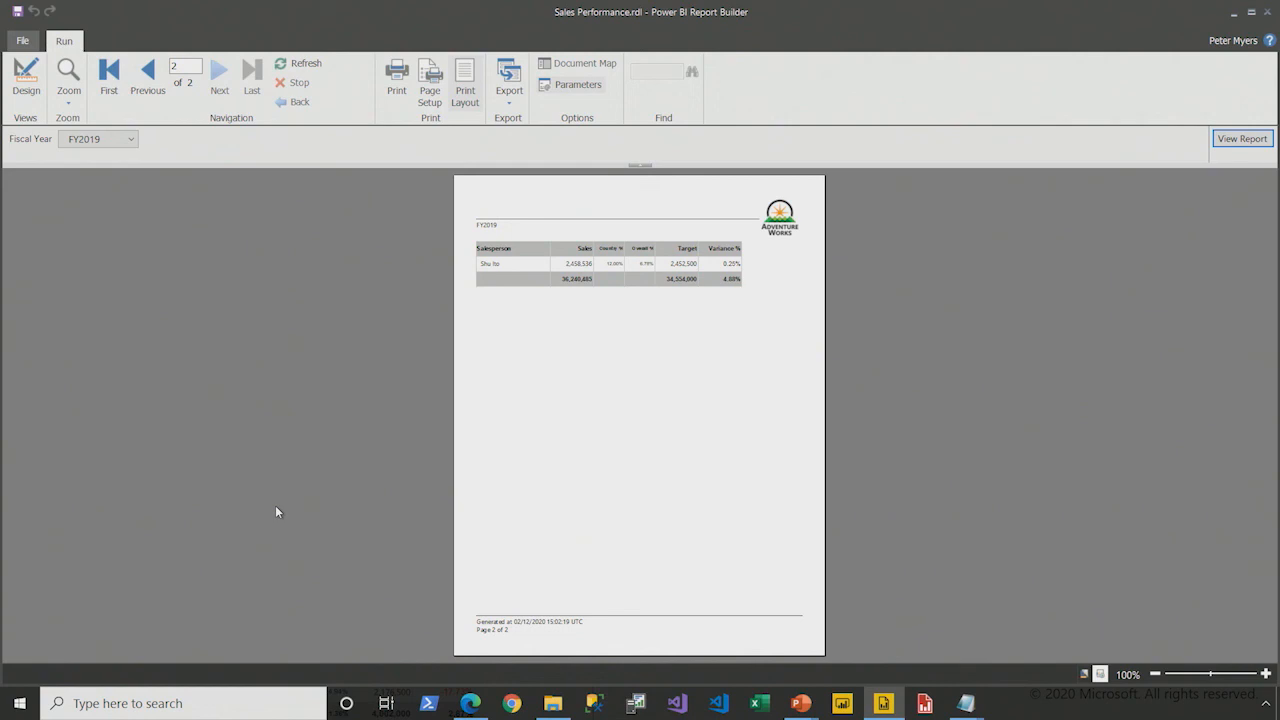
click(26, 86)
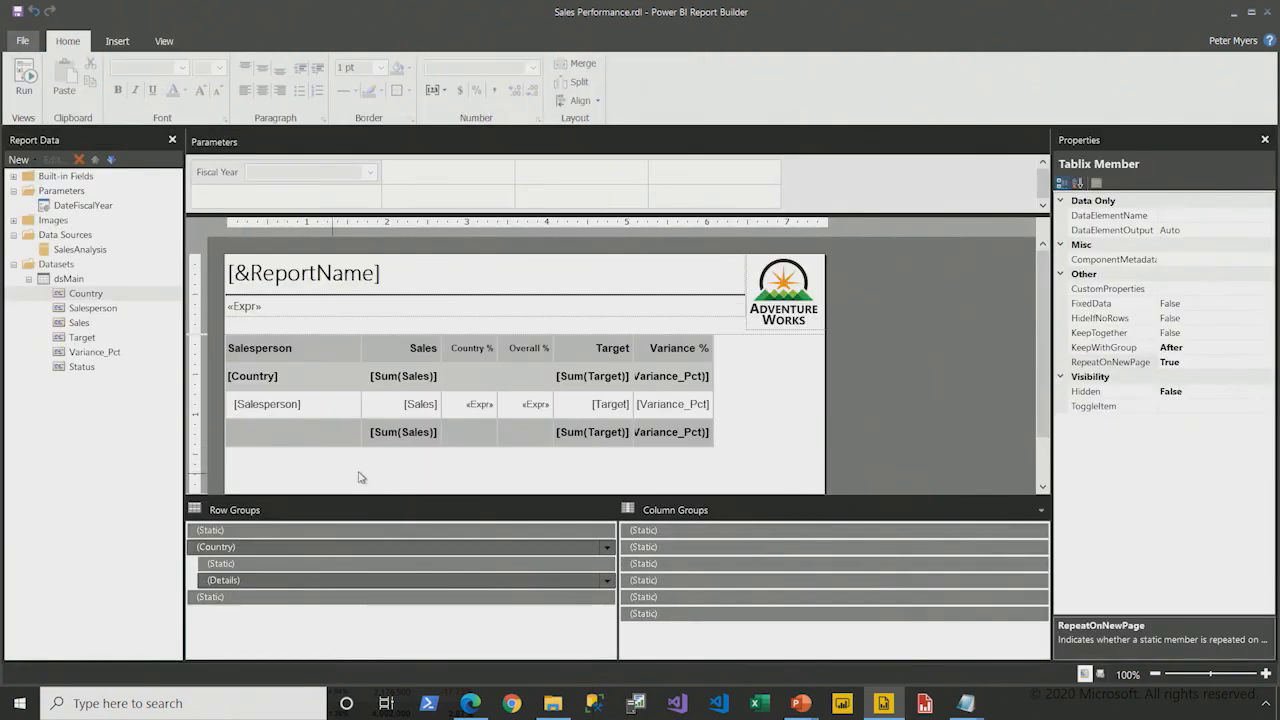